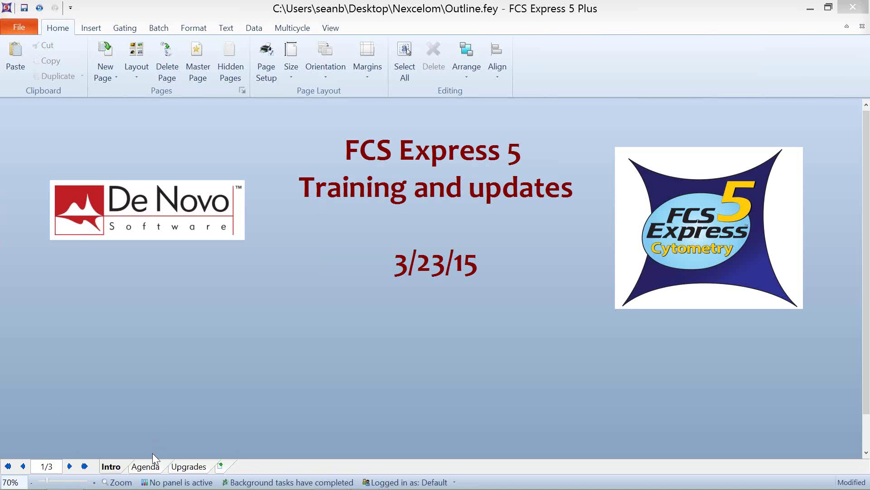
Step: Page through the Agenda slide to the Upgrades slide of Outline.fey
click(146, 466)
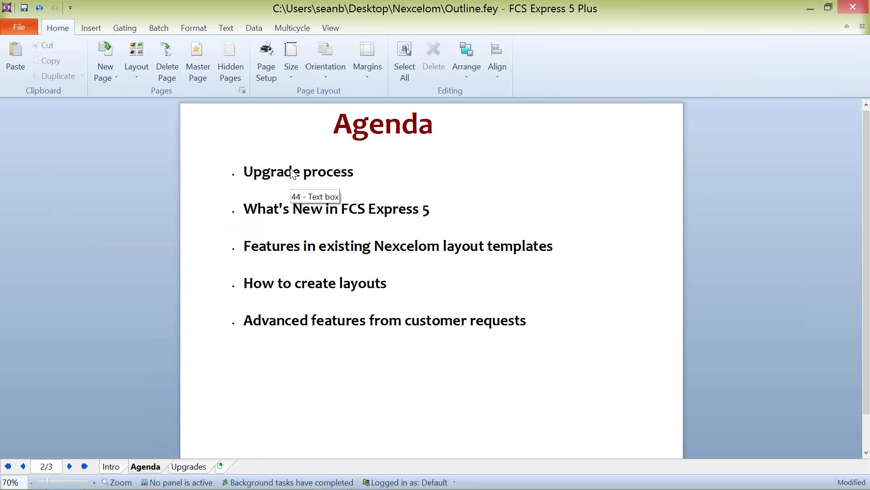
click(173, 469)
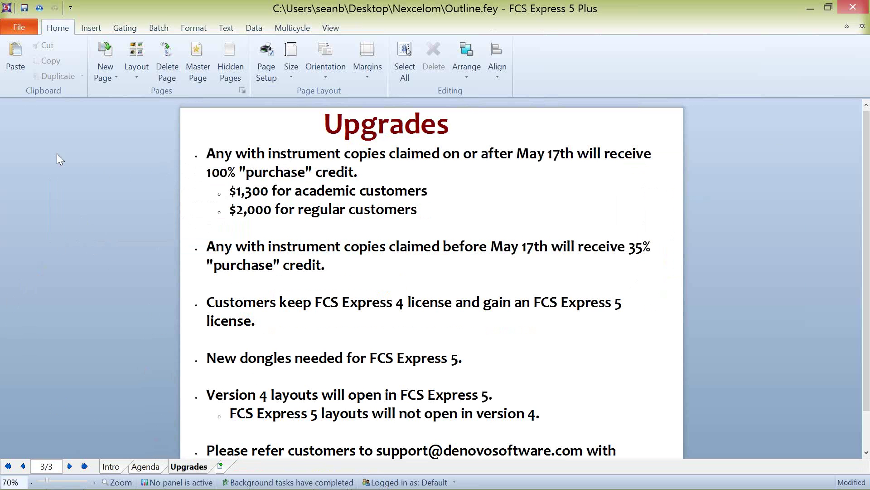
key(alt+Tab)
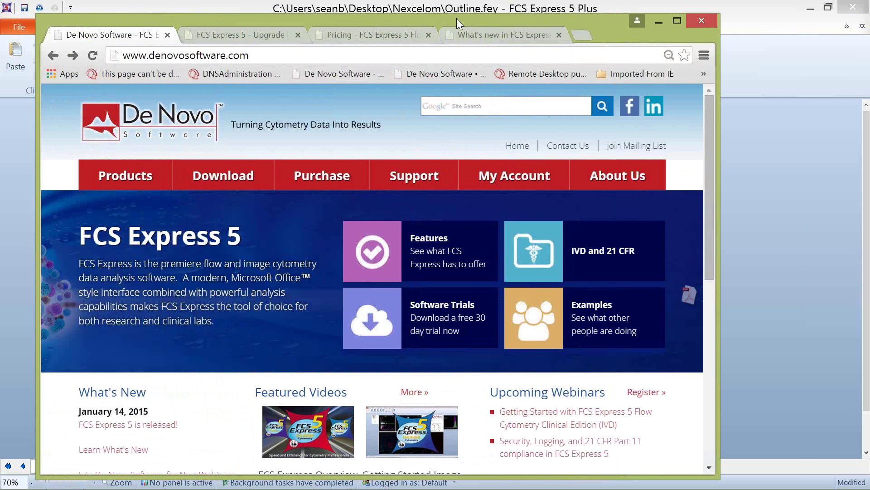
Step: Maximize Chrome, view the FCS Express 5 Upgrade Pricing page, then hide the browser
drag(456, 18, 539, 16)
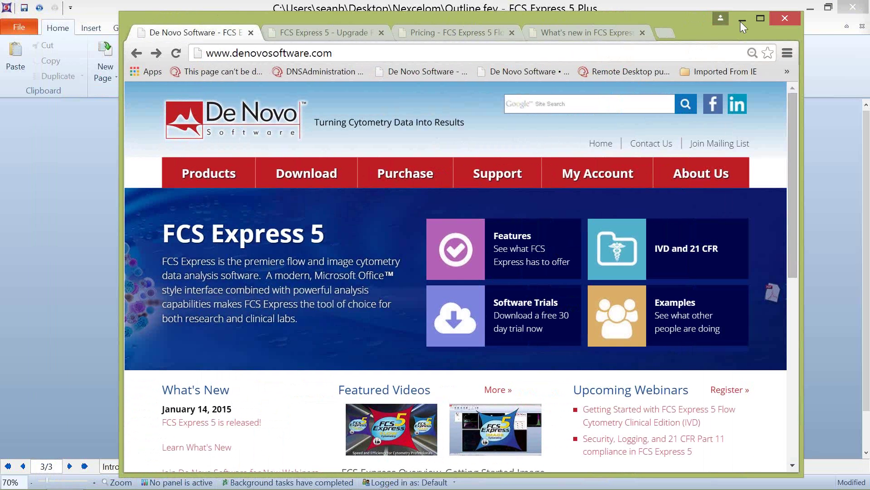
click(760, 19)
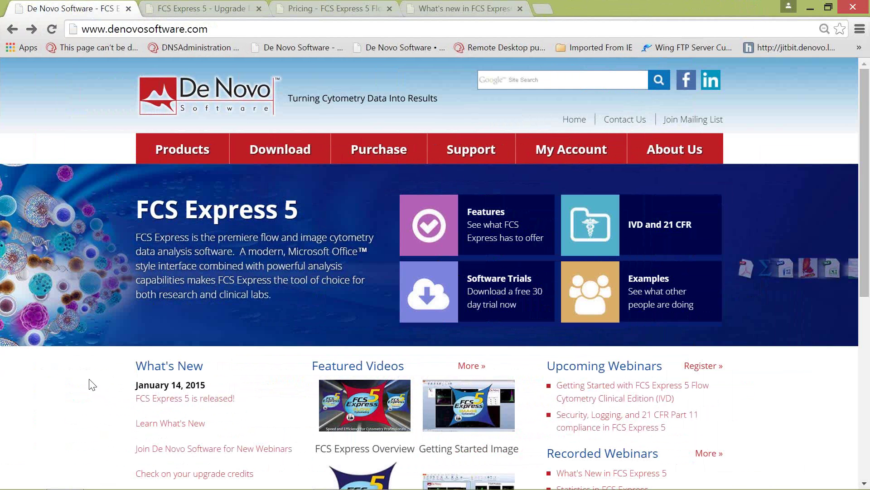
scroll(91, 381, down, 3)
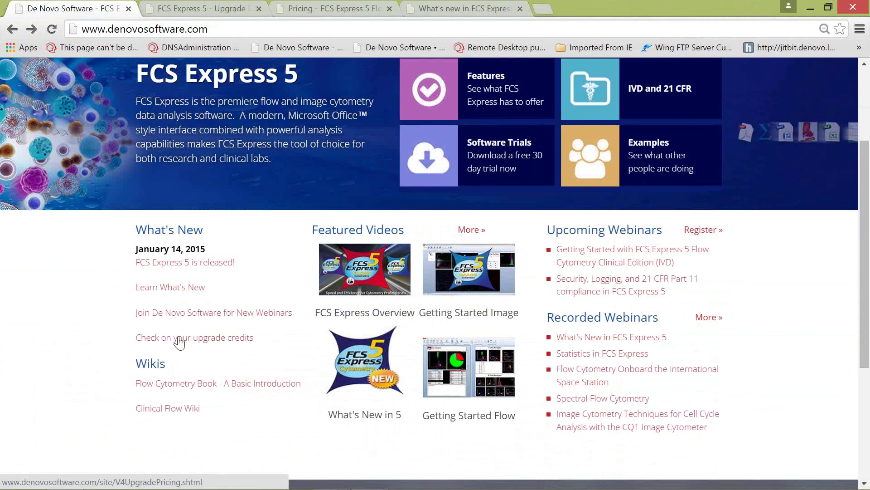
click(212, 14)
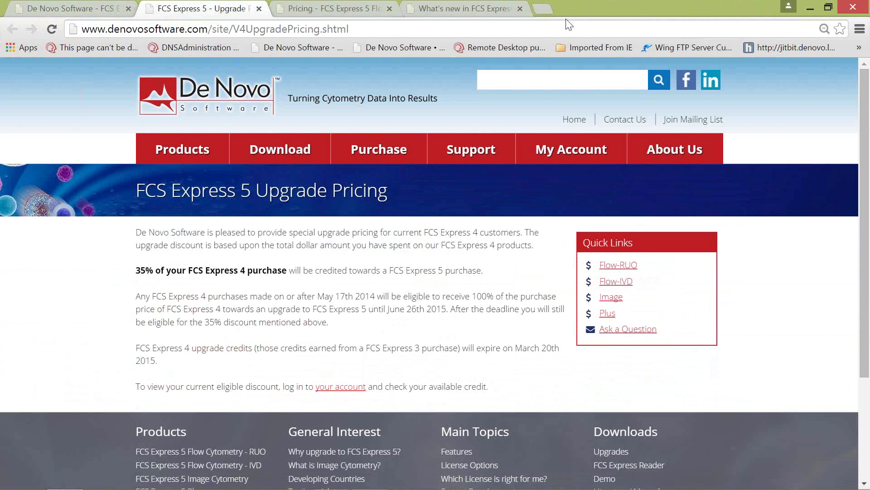
drag(566, 16, 407, 47)
click(408, 51)
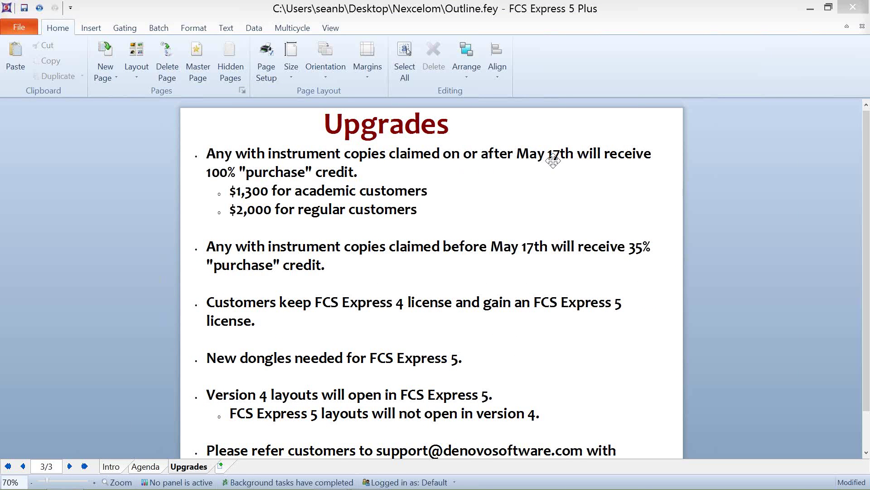
Step: Add "2014" after "17th" in the first Upgrades bullet
click(573, 150)
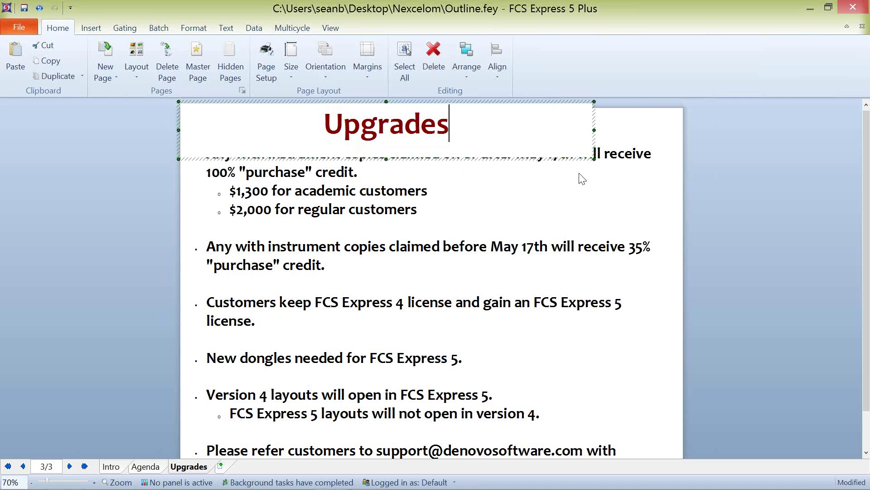
click(579, 174)
click(575, 155)
text(201)
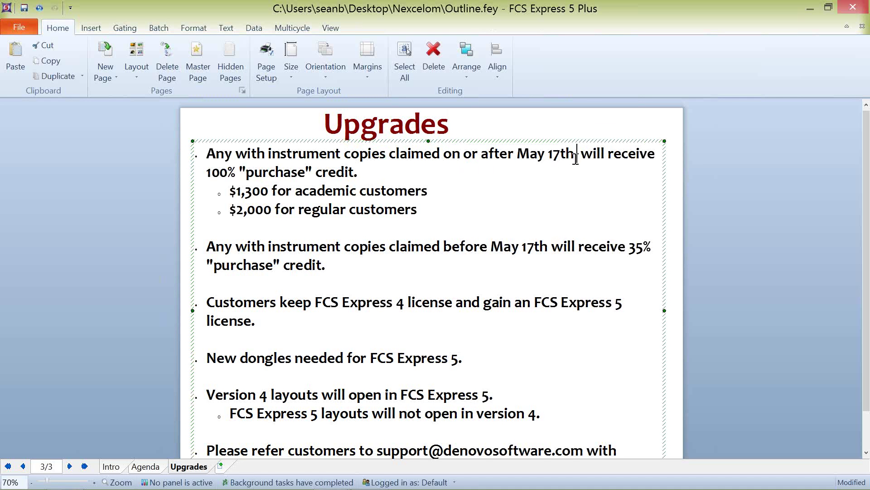
text(4)
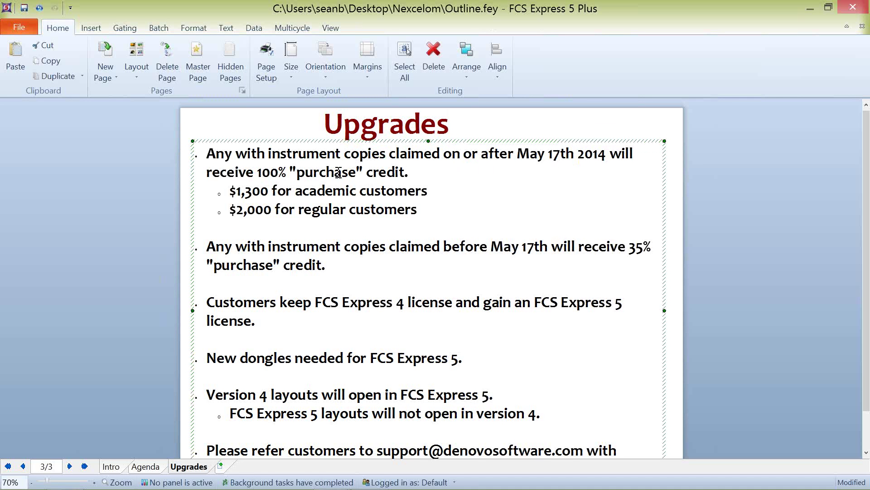
click(148, 184)
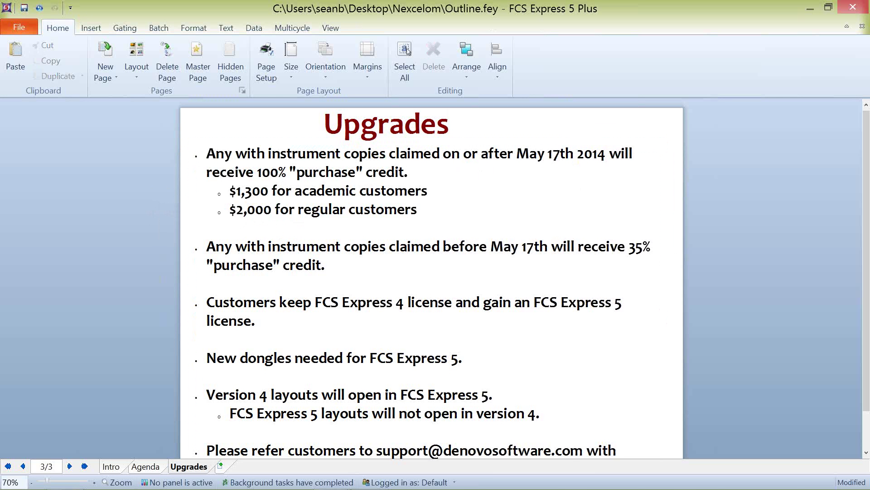
Step: Show the FCS Express 5 RUO pricing in Chrome and highlight the $2,100 Professional price
key(alt+Tab)
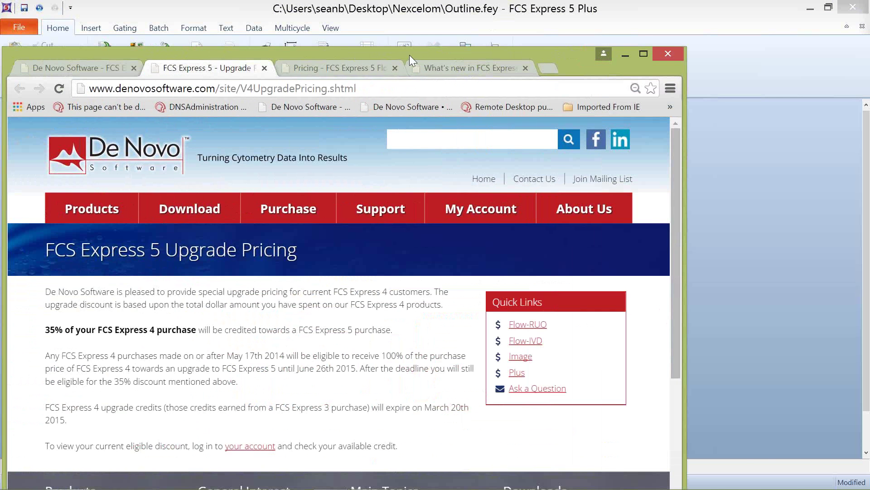
click(345, 68)
drag(431, 48, 514, 36)
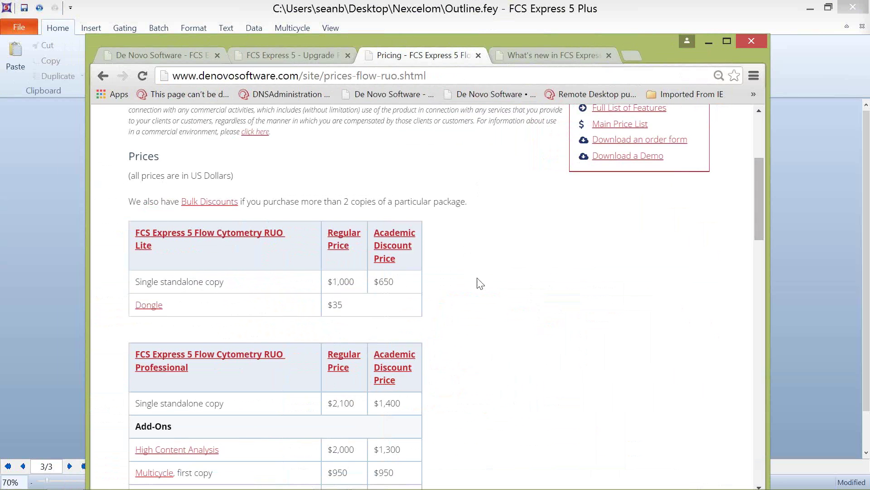
scroll(484, 279, down, 2)
scroll(484, 279, down, 2)
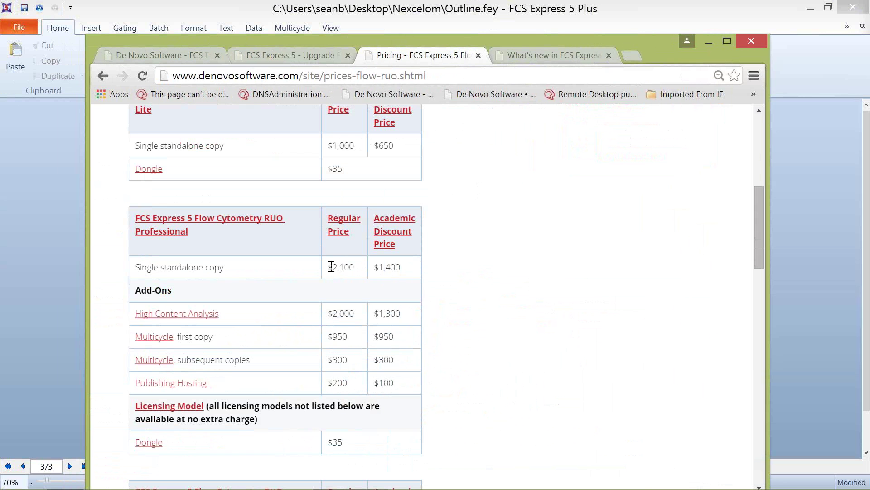
drag(328, 267, 403, 273)
drag(376, 56, 54, 64)
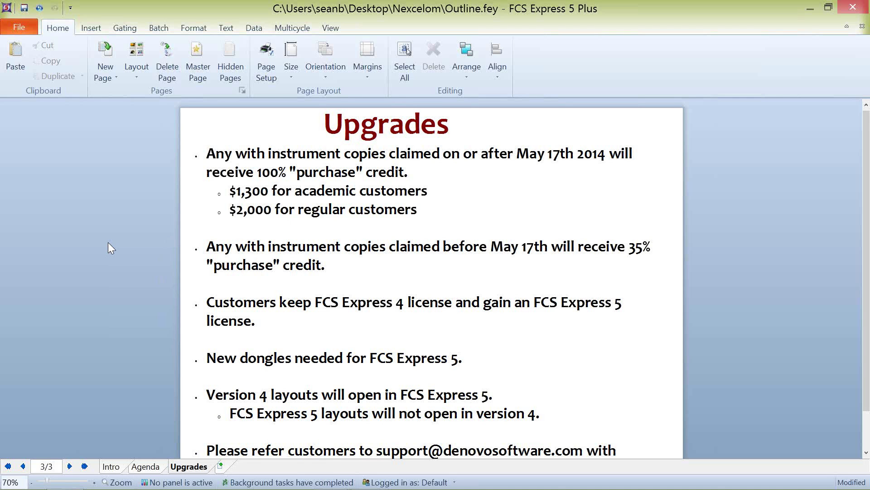
Step: Zoom the Upgrades slide out to 60% so the final version-4 layouts bullet fits
scroll(105, 242, down, 1)
click(271, 437)
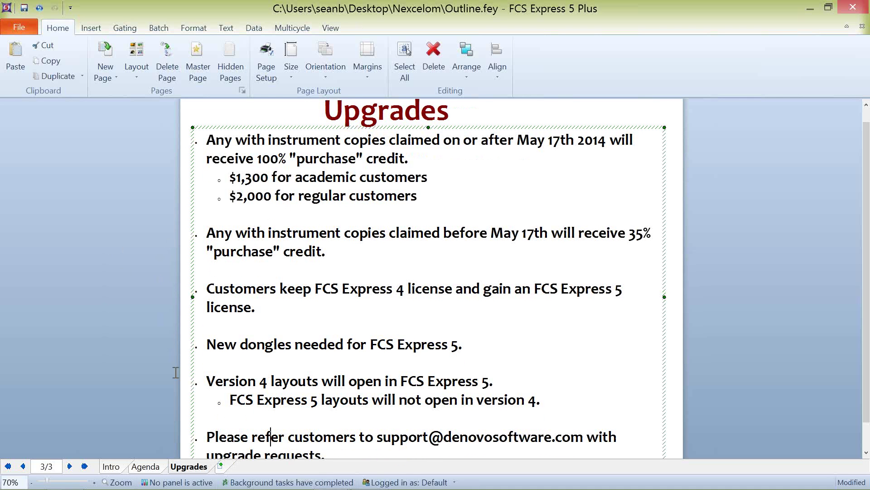
click(139, 290)
scroll(139, 287, down, 1)
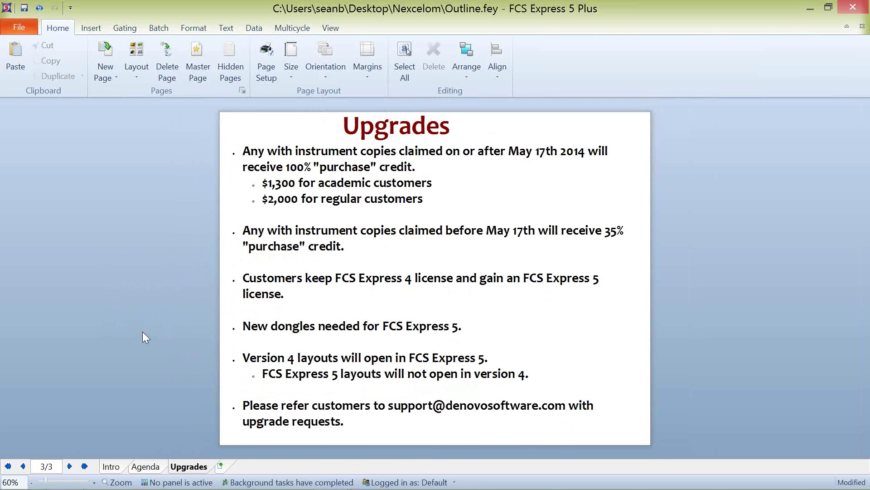
Step: Save Outline.fey and return to its Agenda page
key(ctrl+s)
click(149, 469)
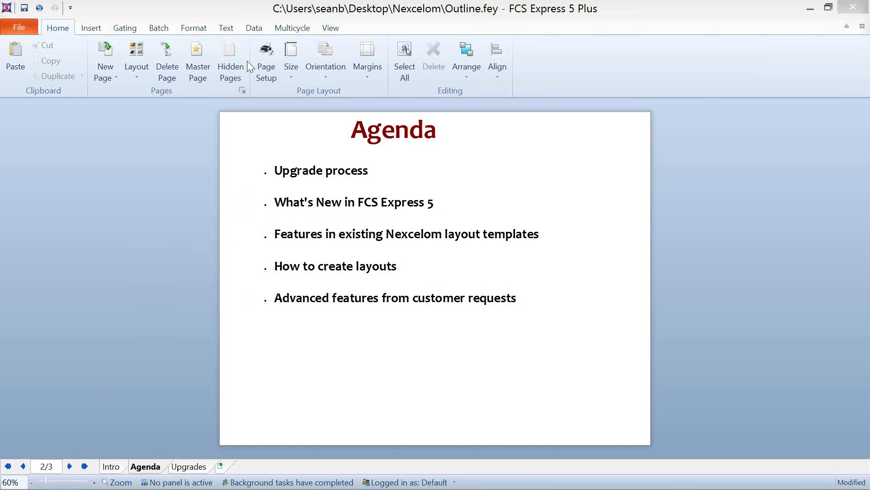
key(alt+Tab)
Step: Show the De Novo home page tab full screen at 75% page zoom
click(807, 58)
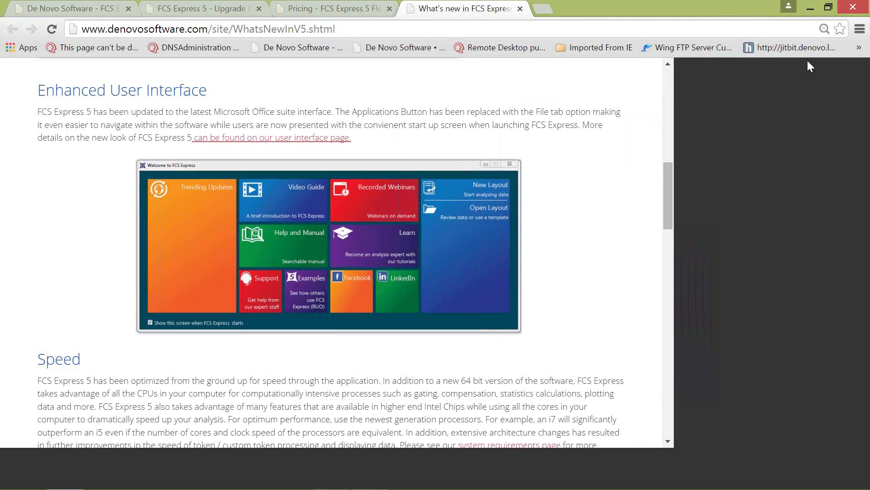
click(93, 12)
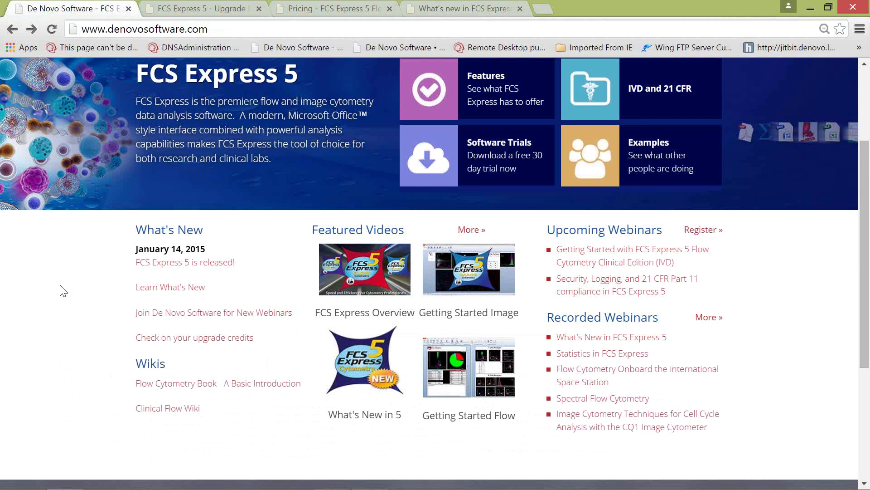
key(ctrl+minus)
key(ctrl+minus)
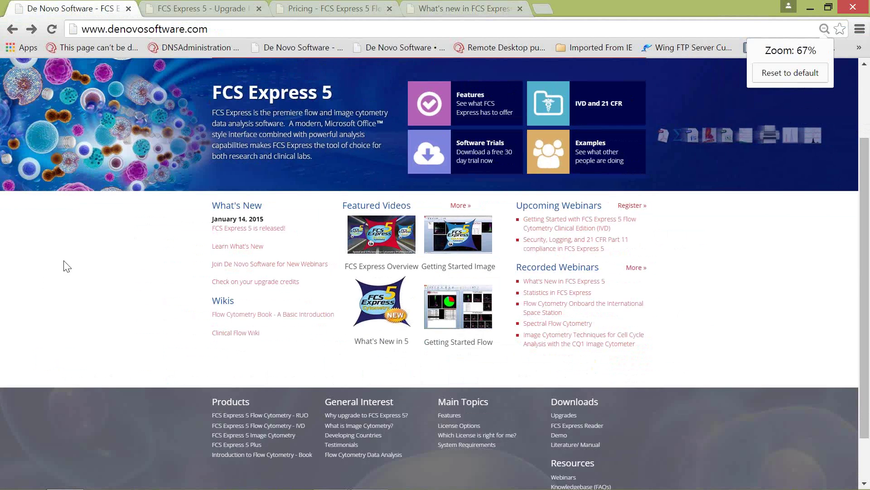
scroll(70, 263, up, 3)
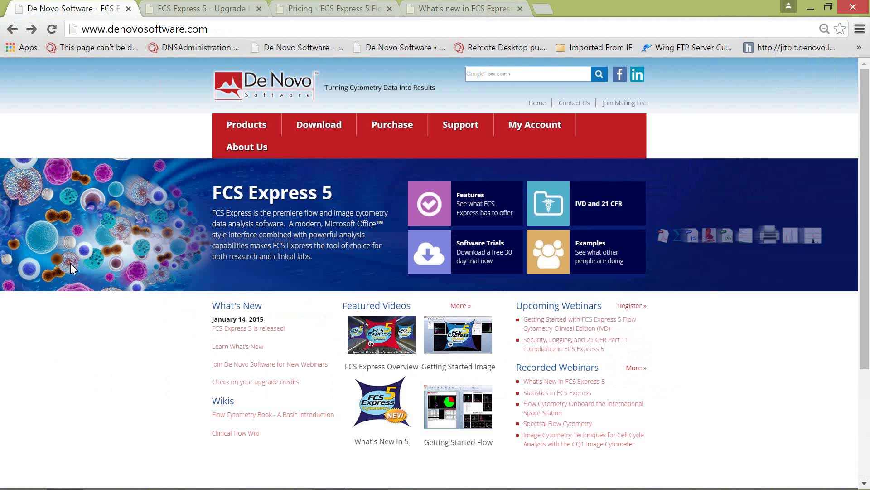
key(ctrl+plus)
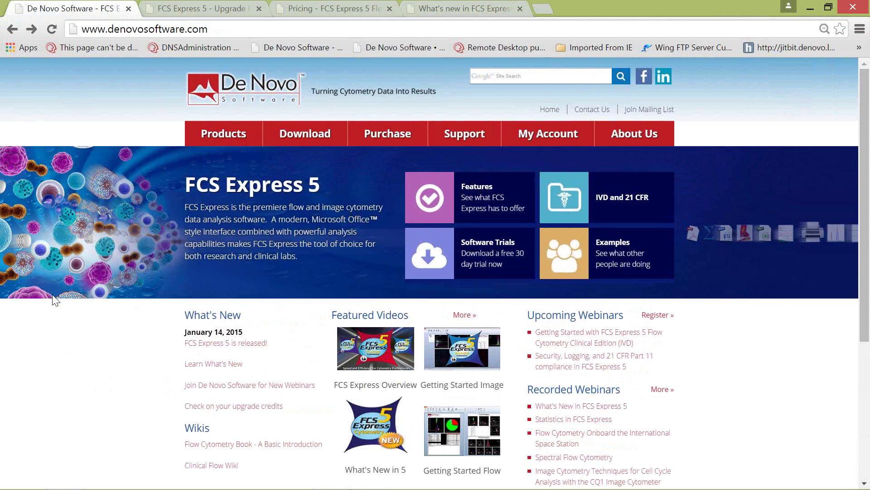
scroll(66, 300, down, 2)
scroll(69, 302, up, 2)
Step: Scroll the What's New in FCS Express 5 page past Plot Enhancements to Principal Component Analysis
click(467, 9)
click(104, 10)
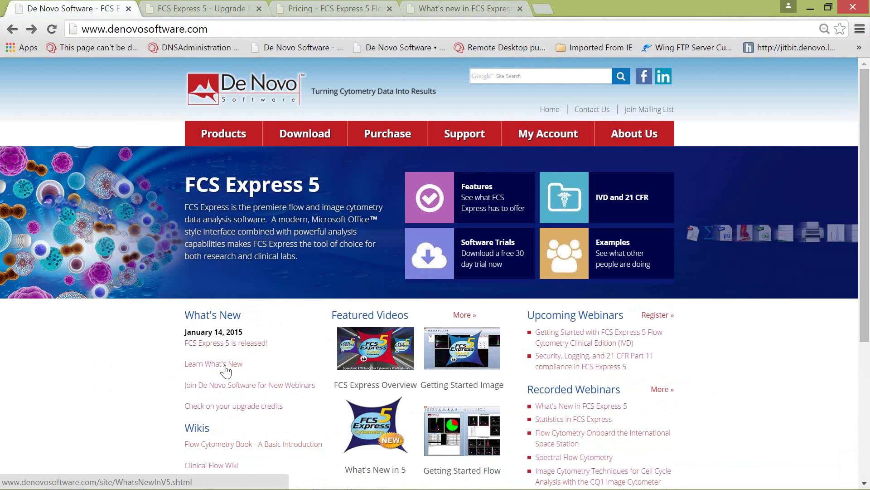
click(460, 11)
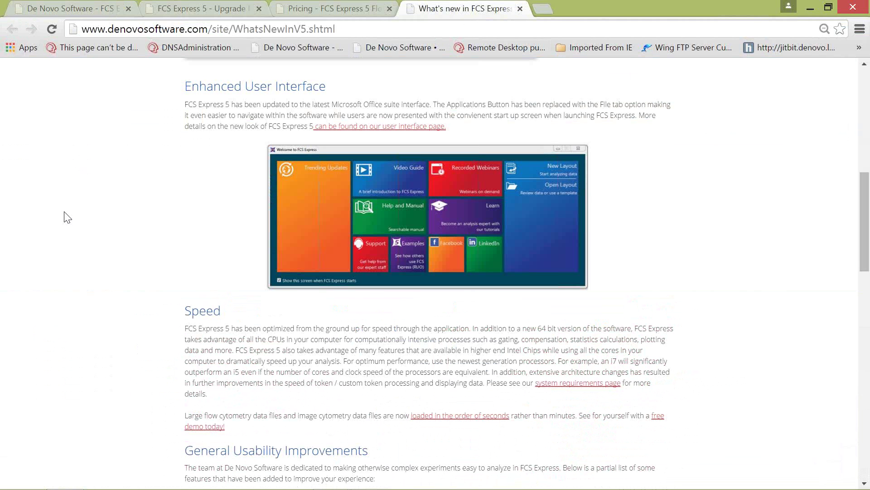
scroll(67, 218, down, 3)
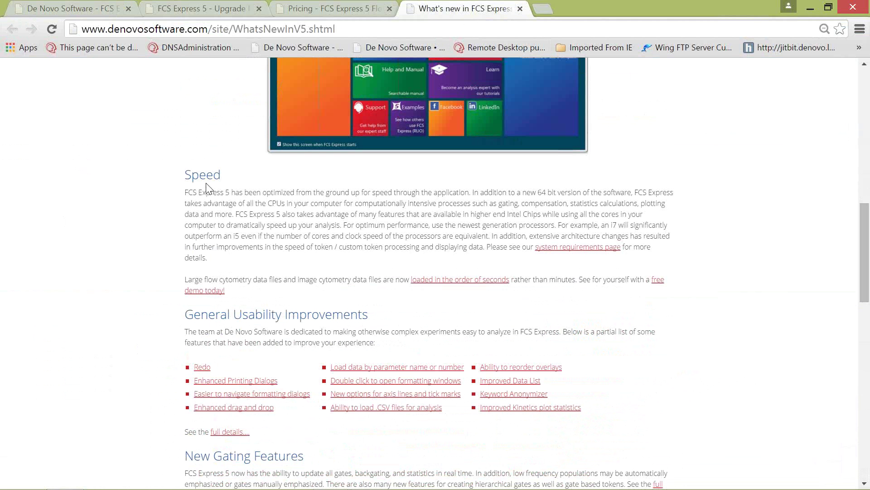
scroll(217, 222, down, 3)
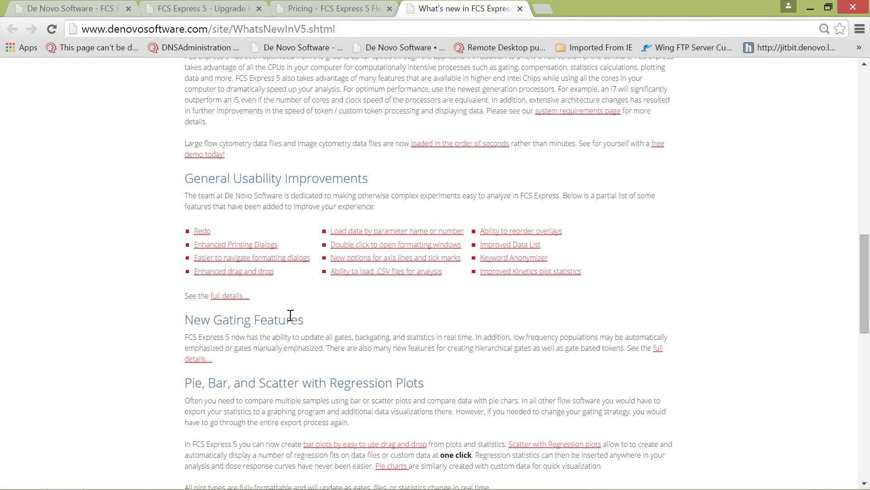
scroll(290, 314, down, 5)
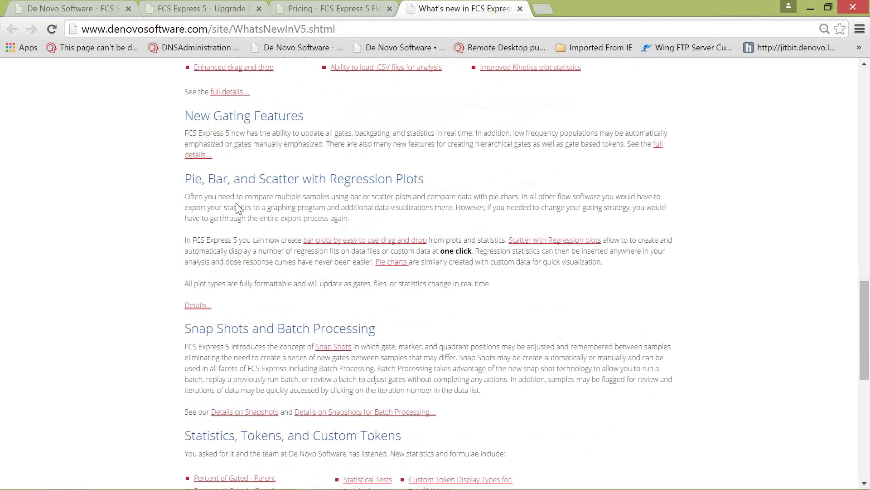
scroll(236, 201, down, 5)
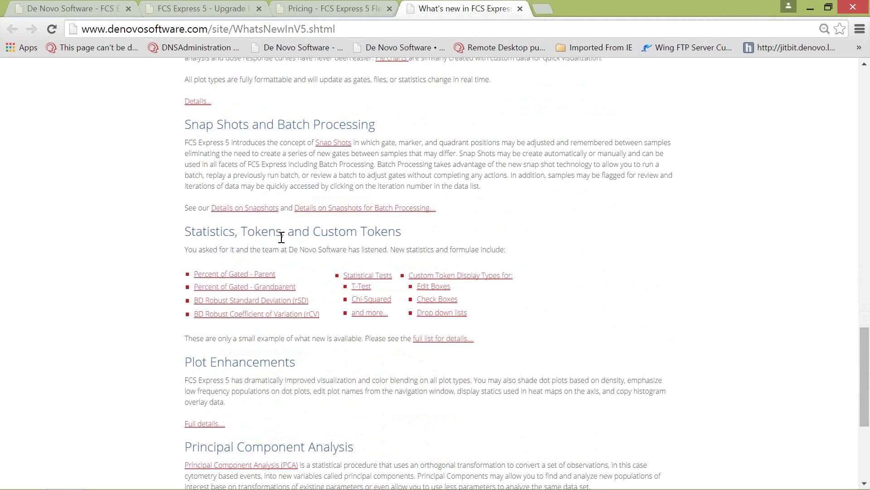
scroll(283, 233, down, 3)
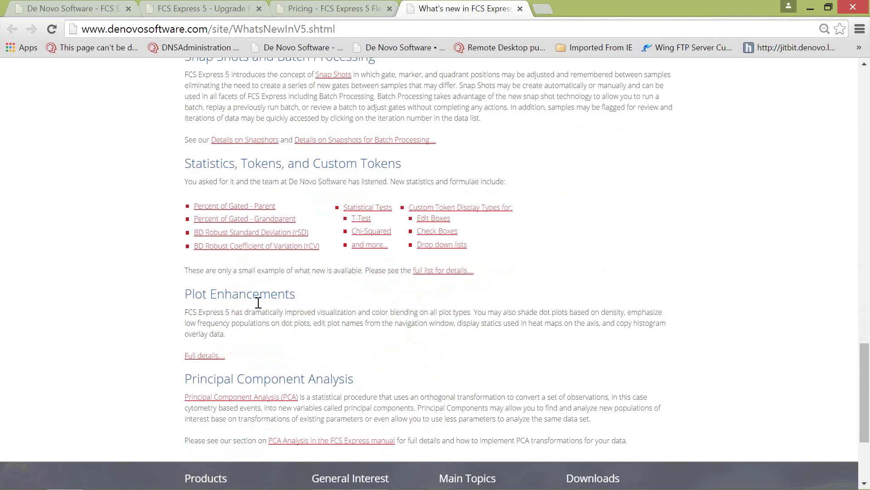
Step: Minimize Chrome and create a new layout from the blank template via File > New
click(811, 9)
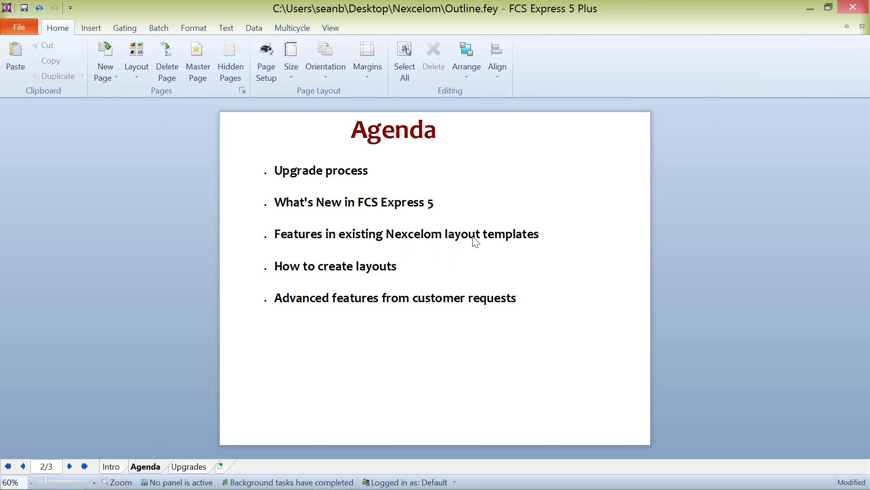
click(20, 27)
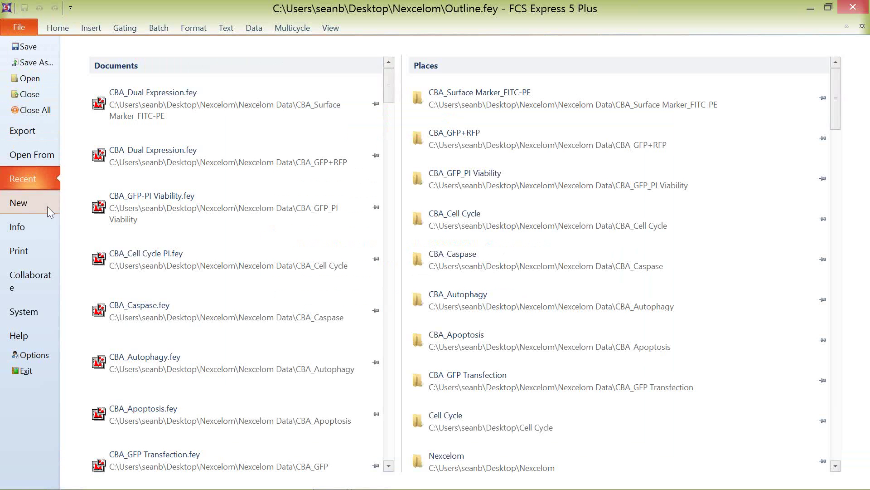
click(42, 200)
click(146, 93)
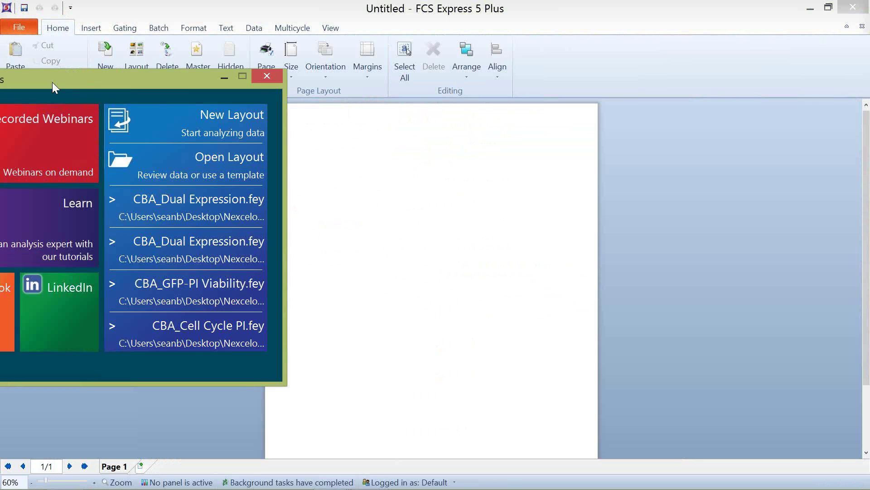
Step: Bring the Welcome to FCS Express window into view, then close it
drag(53, 82, 470, 81)
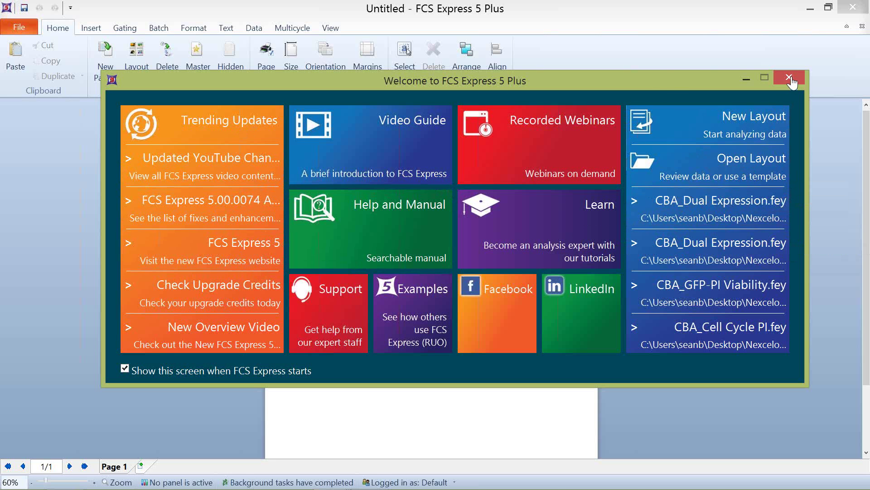
drag(651, 80, 639, 79)
key(Escape)
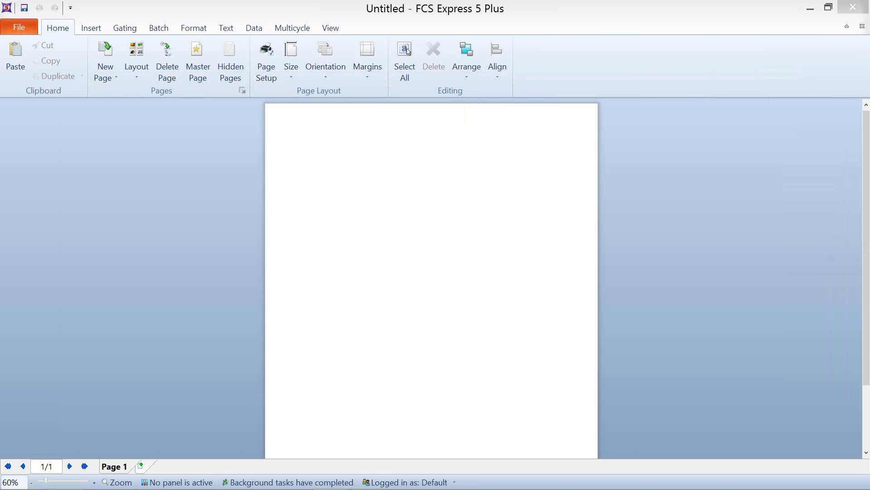
Step: Show the Recent files page listing CBA layouts like CBA_Dual Expression.fey and their Nexcelom Data folders
click(29, 28)
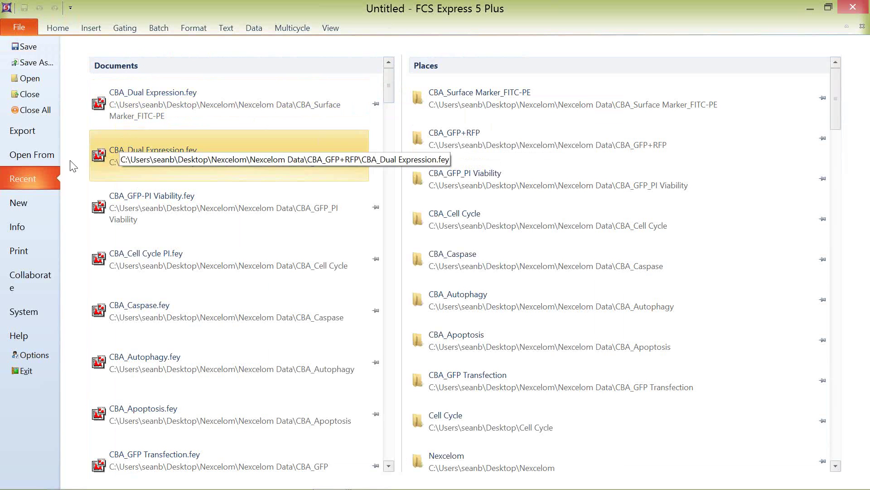
click(28, 160)
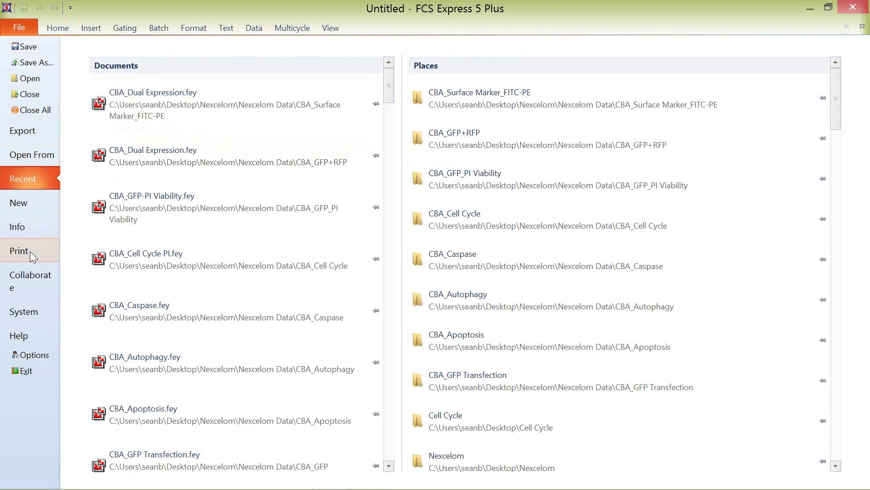
Step: Look through the General page of User Options and cancel without changing anything
click(38, 360)
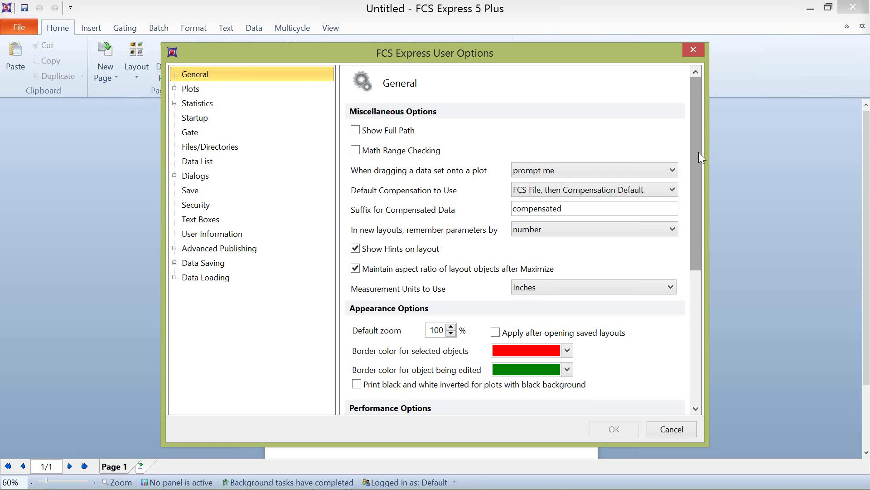
drag(698, 152, 709, 120)
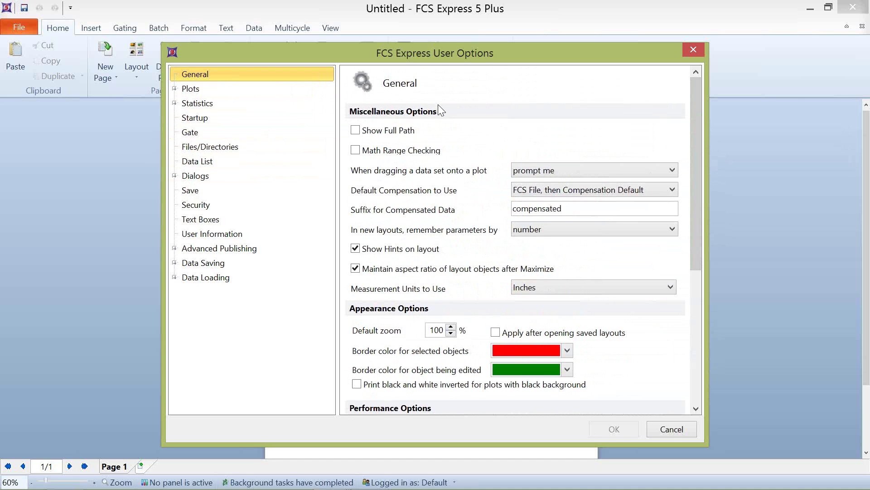
click(676, 428)
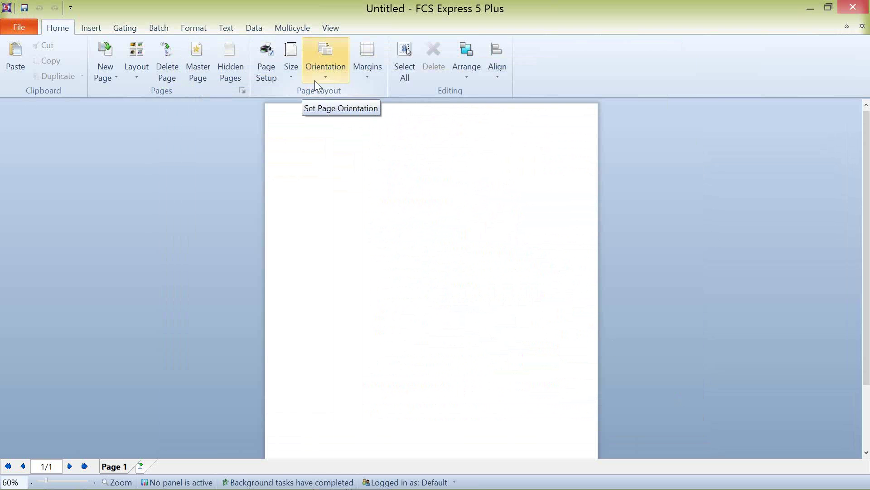
click(294, 78)
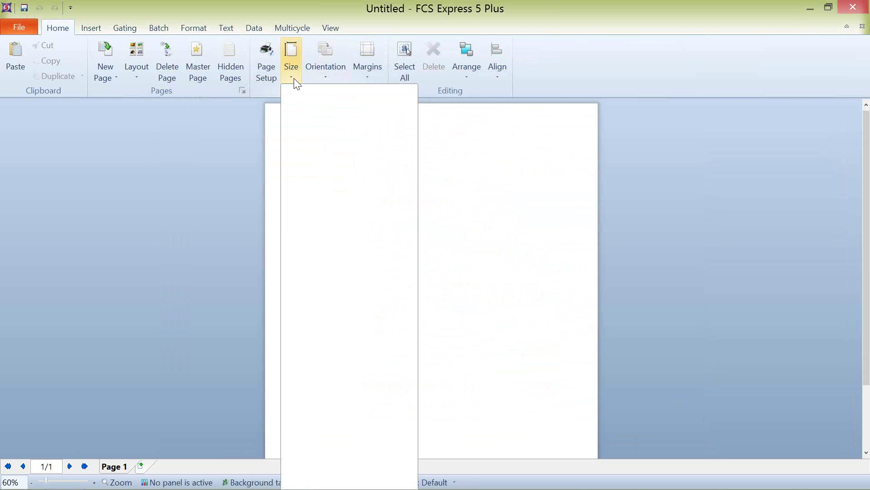
click(325, 76)
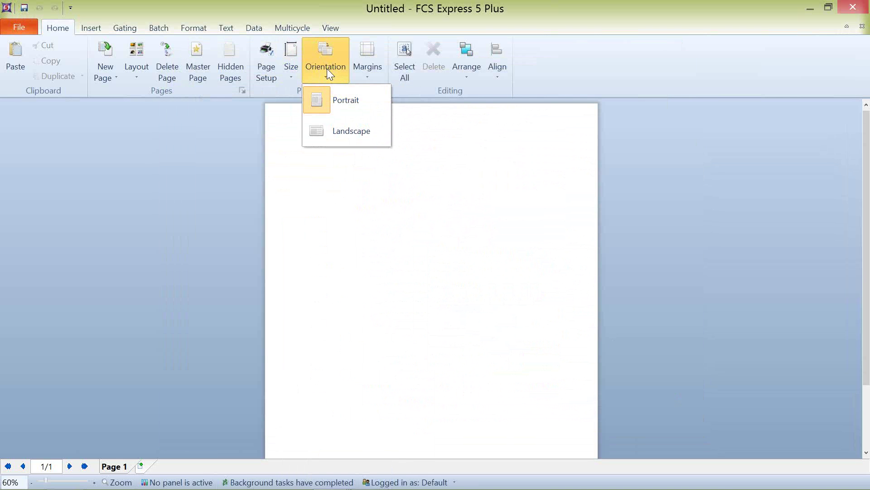
click(375, 76)
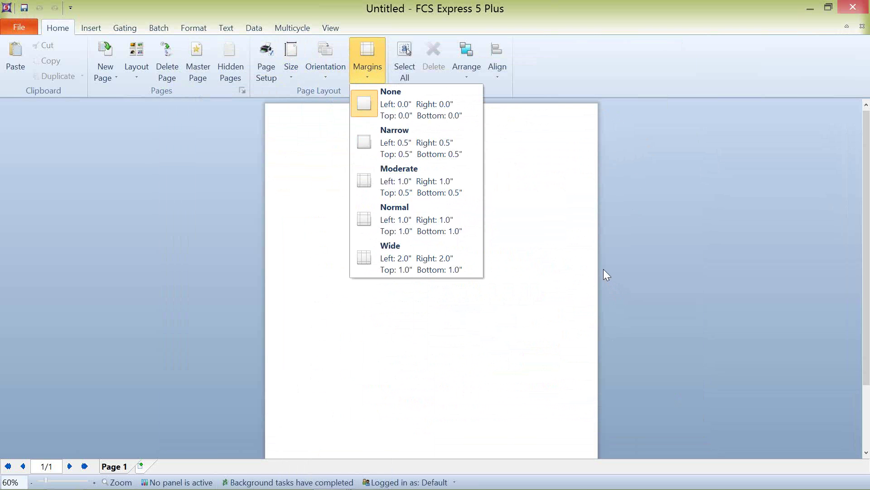
click(606, 231)
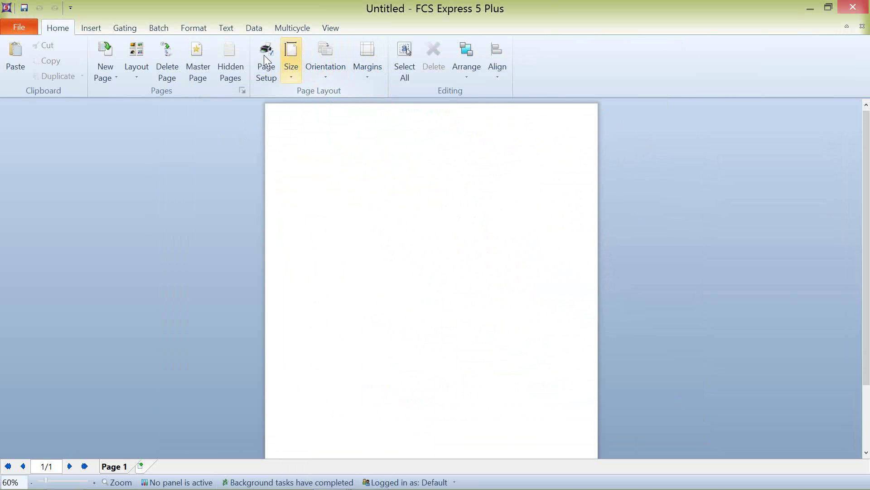
Step: View the File > Print settings, then go back to the empty Page 1 layout
click(21, 25)
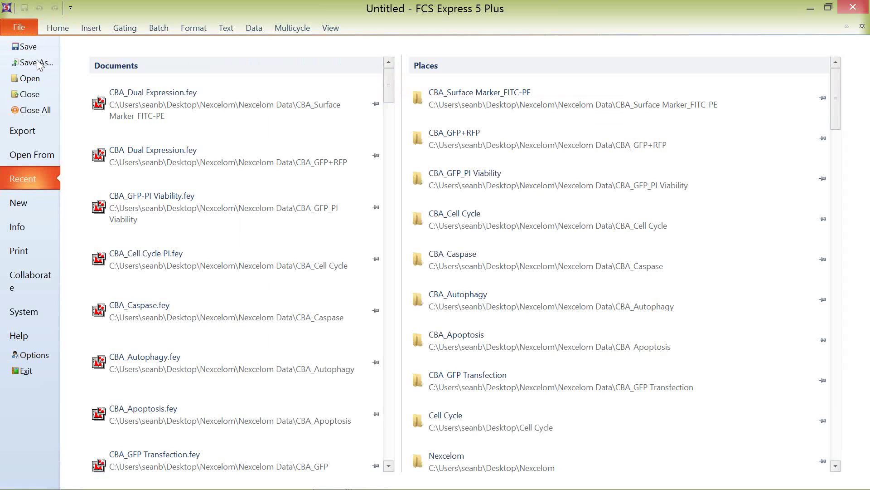
click(36, 255)
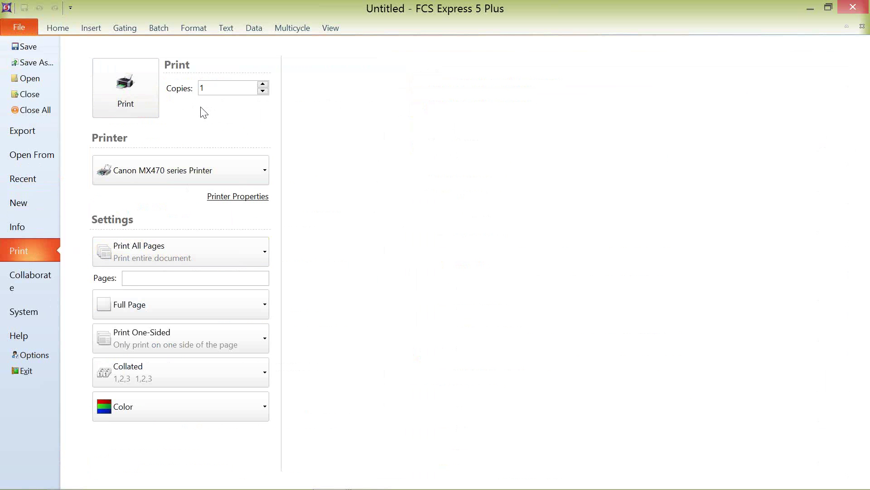
click(58, 28)
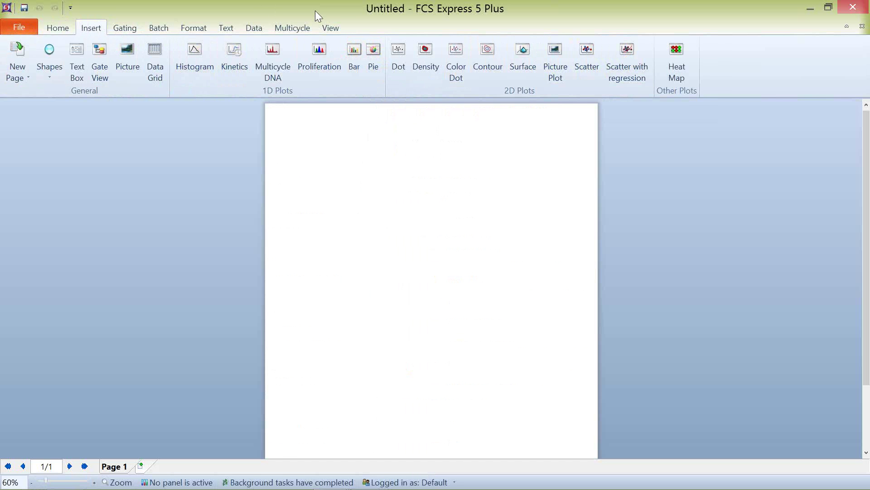
Step: Tour the Gating, Batch, Format, Text, Data, Multicycle and View ribbons, then bring up the Nexcelom folder window
click(130, 27)
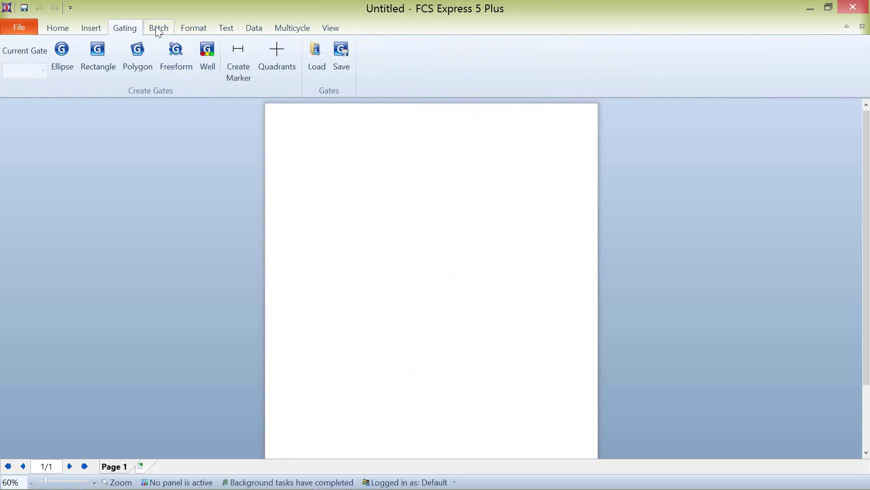
click(160, 27)
click(193, 28)
click(224, 29)
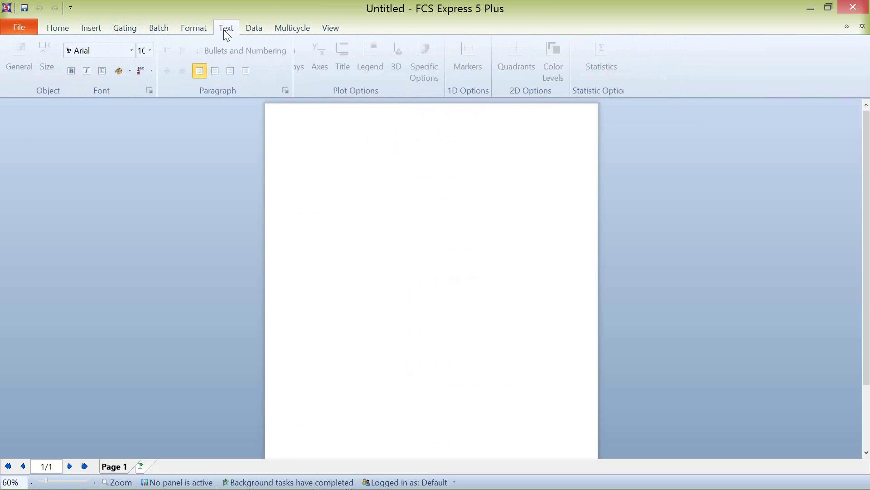
click(251, 29)
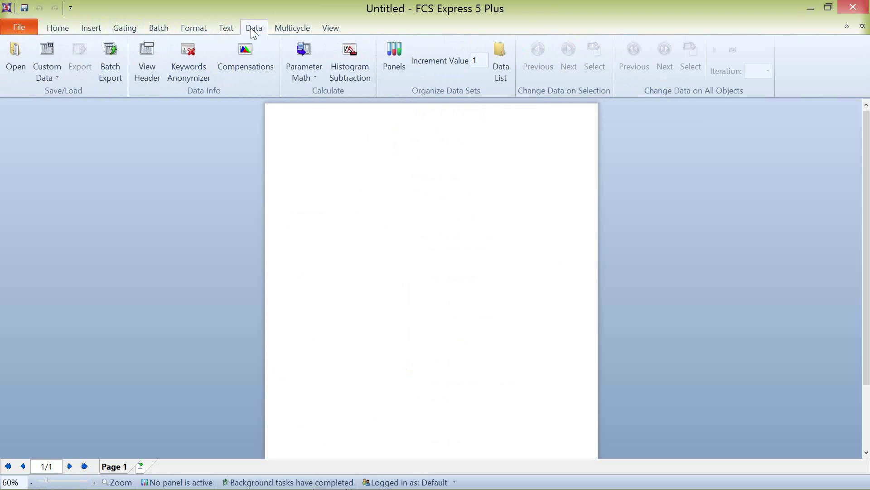
click(297, 27)
click(324, 27)
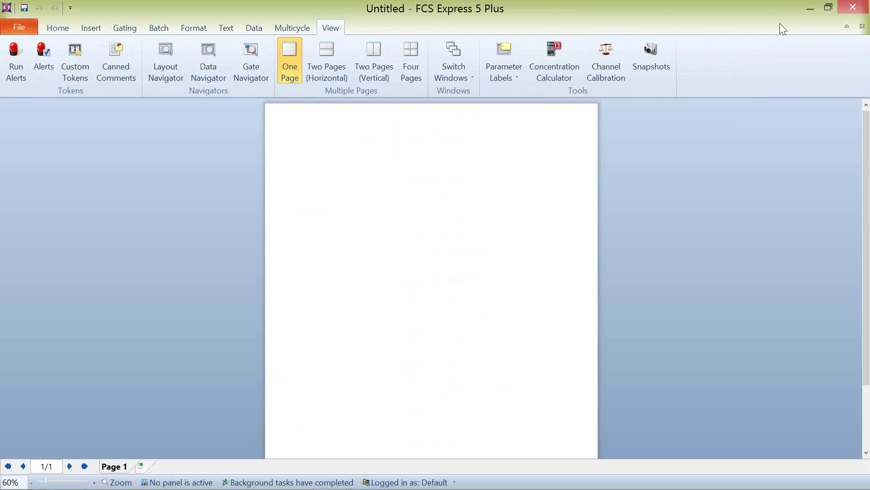
click(810, 8)
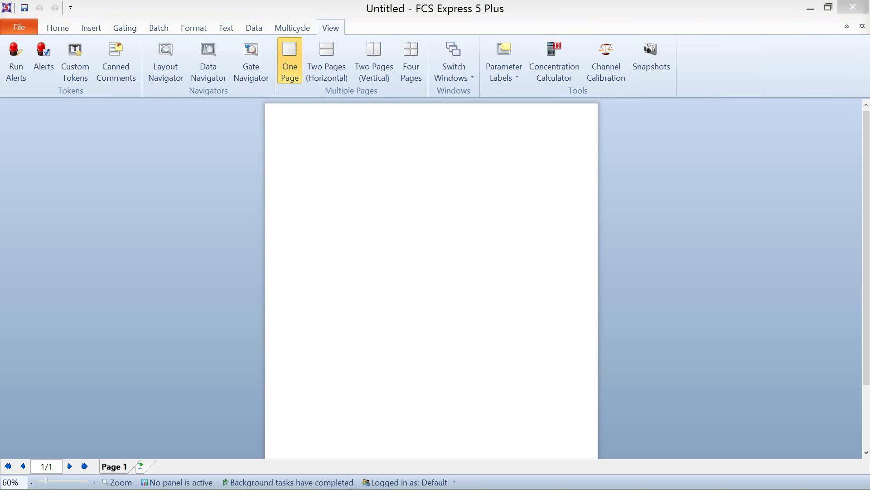
drag(0, 81, 667, 37)
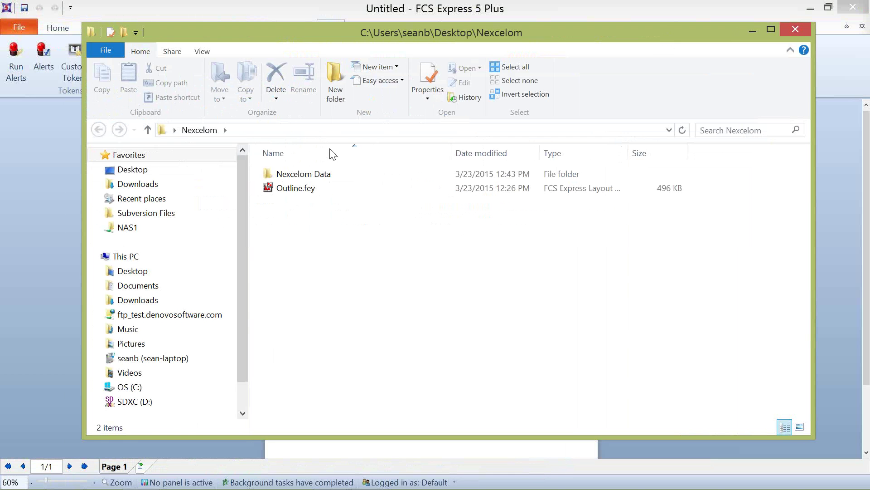
Step: Open CBA_Apoptosis.fey from Nexcelom Data > CBA_Apoptosis into FCS Express
double_click(325, 174)
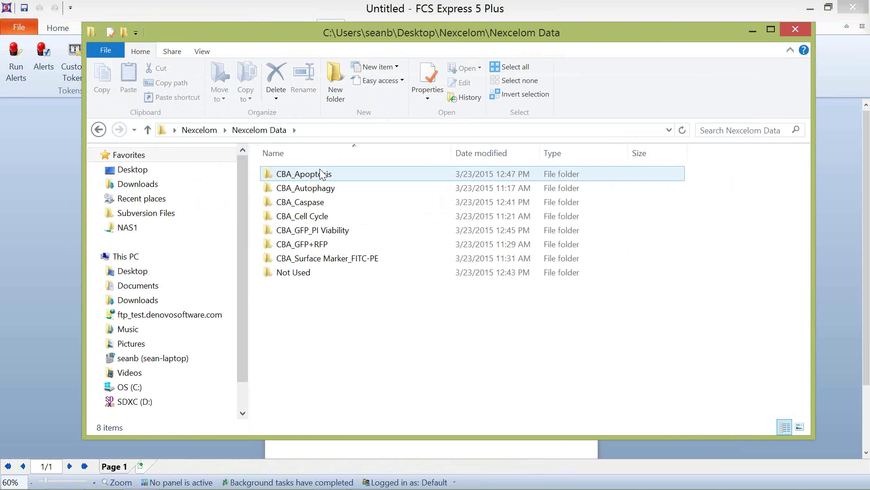
double_click(320, 174)
double_click(318, 176)
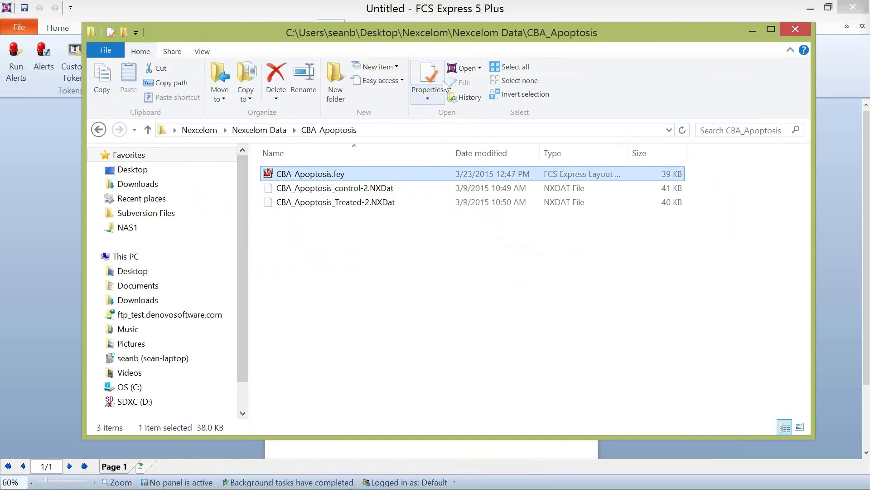
drag(525, 37, 461, 26)
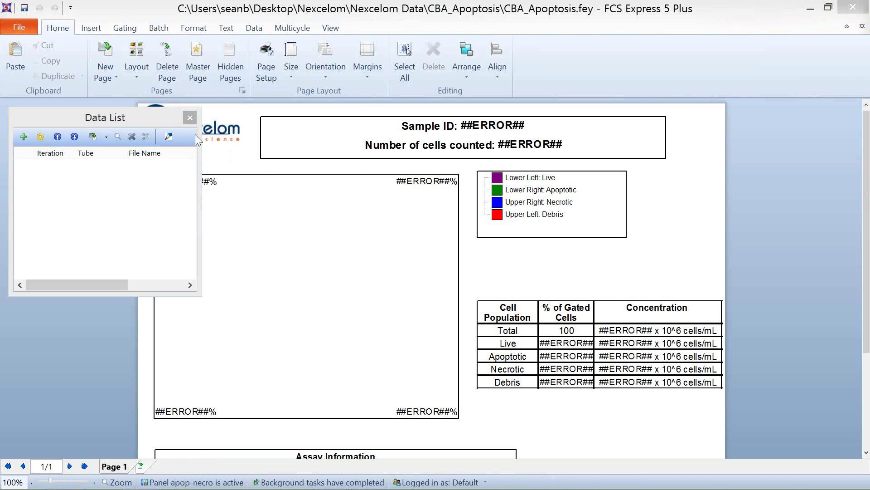
Step: Drop CBA_Apoptosis_control-2.NXDat into the Data List so the report shows 2782 cells, Live 86.63%
scroll(770, 186, down, 3)
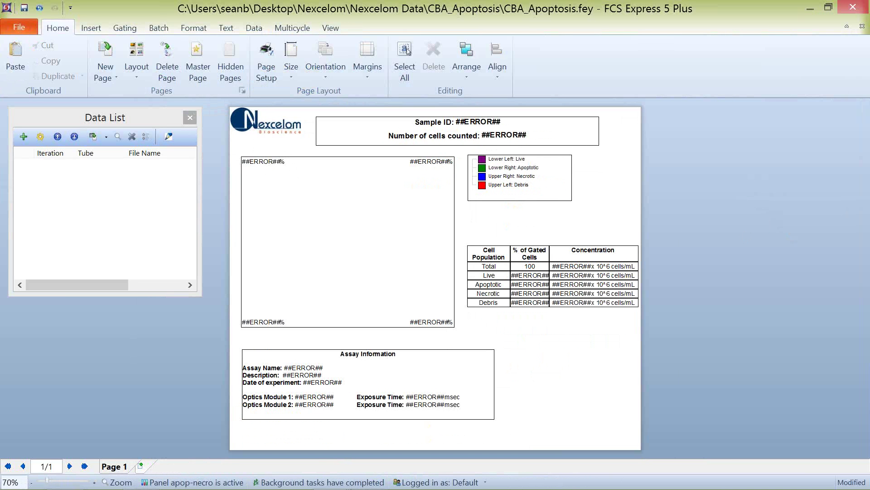
drag(52, 176, 149, 197)
drag(0, 41, 869, 36)
drag(680, 166, 118, 213)
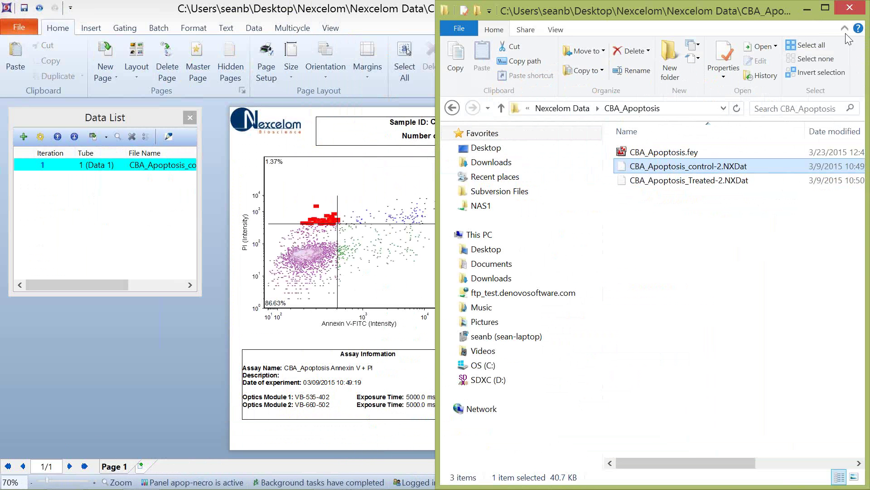
click(809, 10)
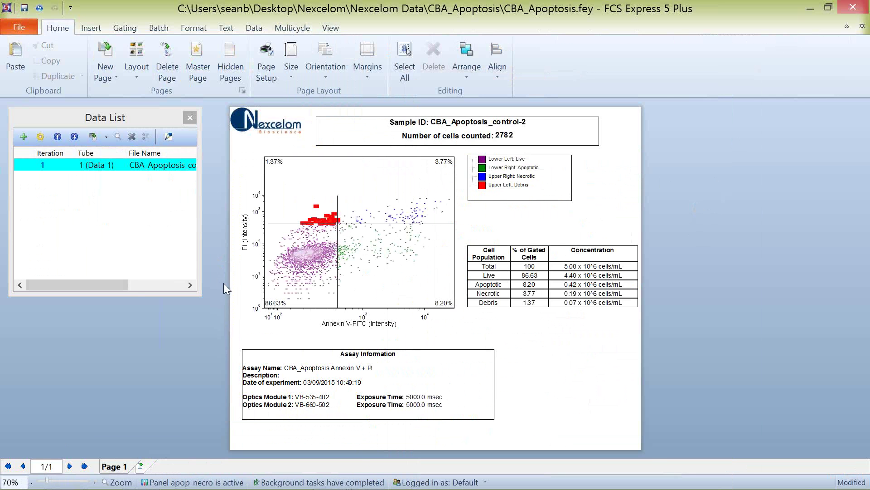
scroll(224, 289, up, 2)
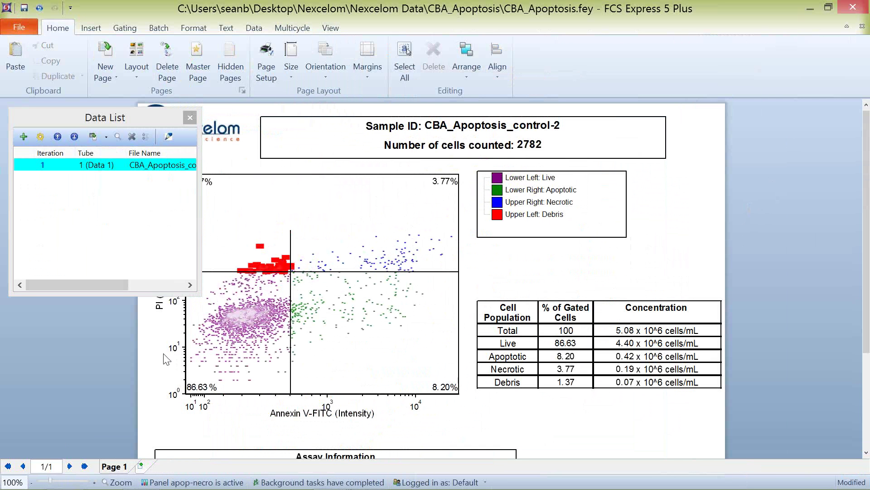
Step: Move the Data List panel off the report and select the dot plot
drag(140, 116, 0, 82)
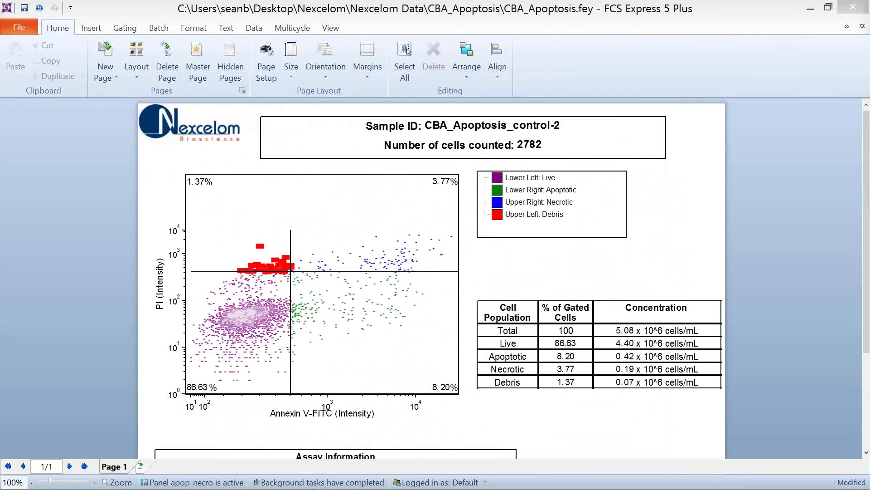
click(266, 315)
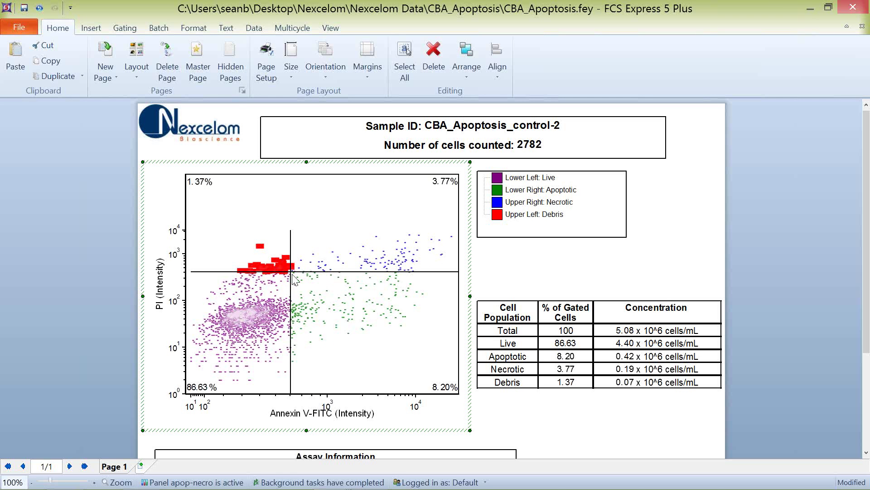
Step: Drag the quadrant intersection until Live reads 78.94%, Apoptotic 10.14%, Necrotic 6.40%, Debris 4.46%
drag(292, 275, 295, 292)
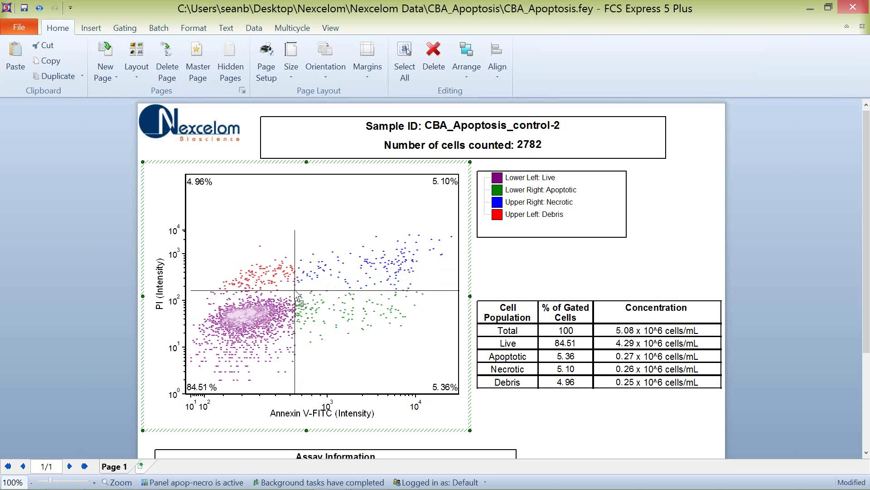
drag(295, 291, 279, 272)
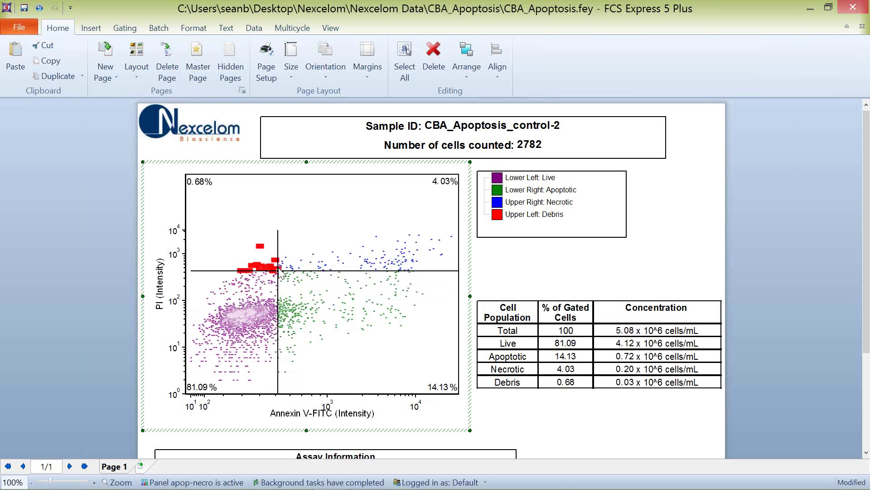
drag(278, 269, 280, 295)
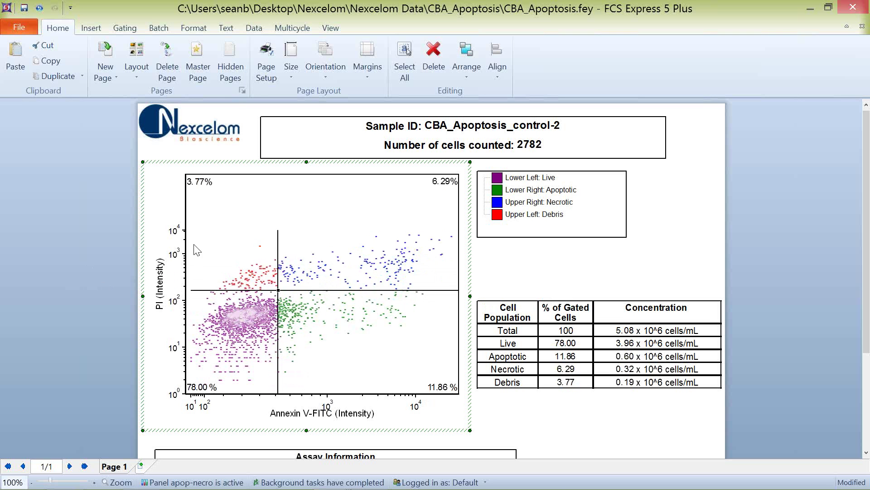
click(278, 289)
mouse_move(278, 289)
mouse_down()
mouse_move(277, 308)
mouse_move(294, 326)
mouse_move(339, 306)
mouse_move(365, 266)
mouse_move(309, 292)
mouse_move(312, 273)
mouse_move(307, 301)
mouse_move(322, 310)
mouse_move(289, 319)
mouse_move(270, 350)
mouse_move(282, 294)
mouse_move(301, 294)
mouse_move(280, 293)
mouse_up()
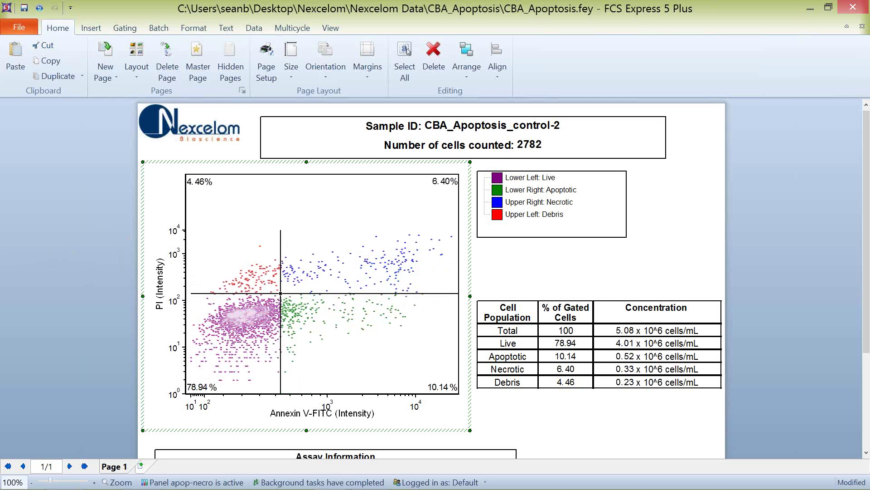
key(alt+Tab)
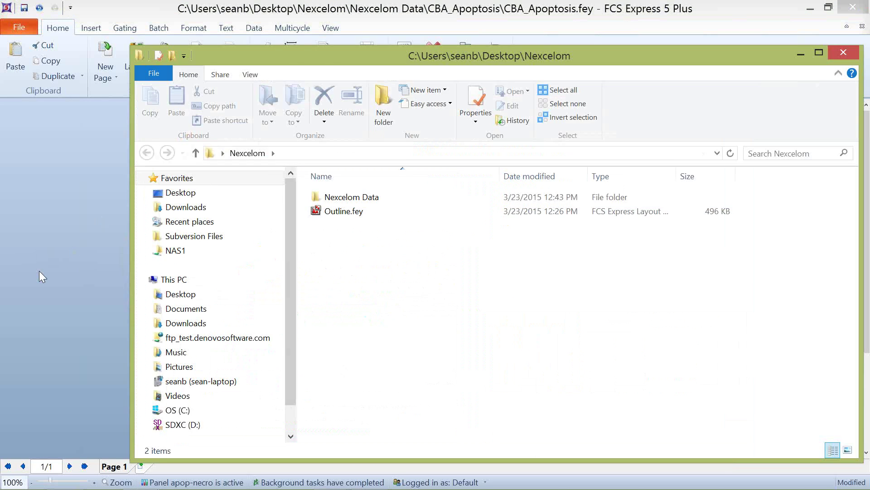
Step: Open CBA_Autophagy.fey from Nexcelom Data > CBA_Autophagy in FCS Express and restore its window size
click(378, 198)
double_click(378, 198)
double_click(374, 211)
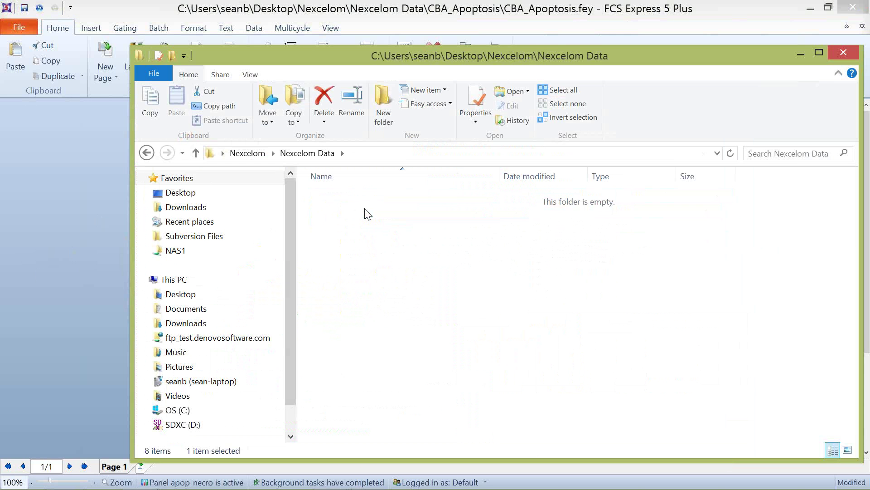
click(373, 199)
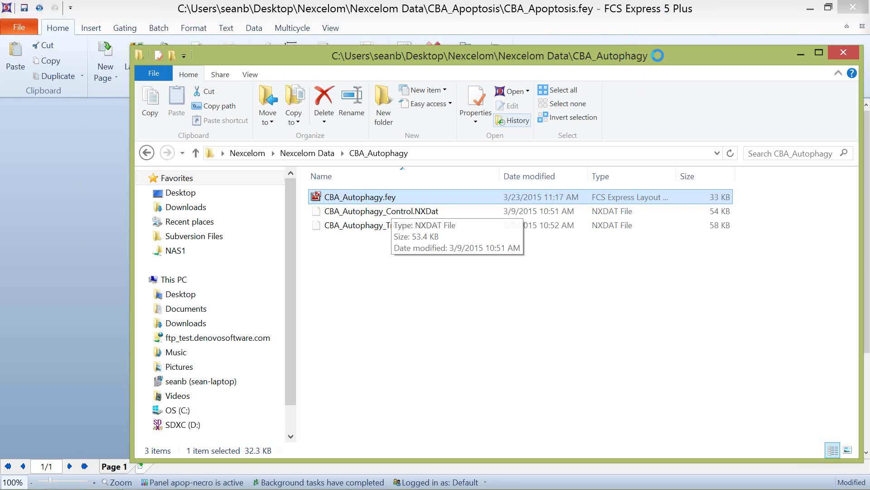
drag(589, 56, 329, 63)
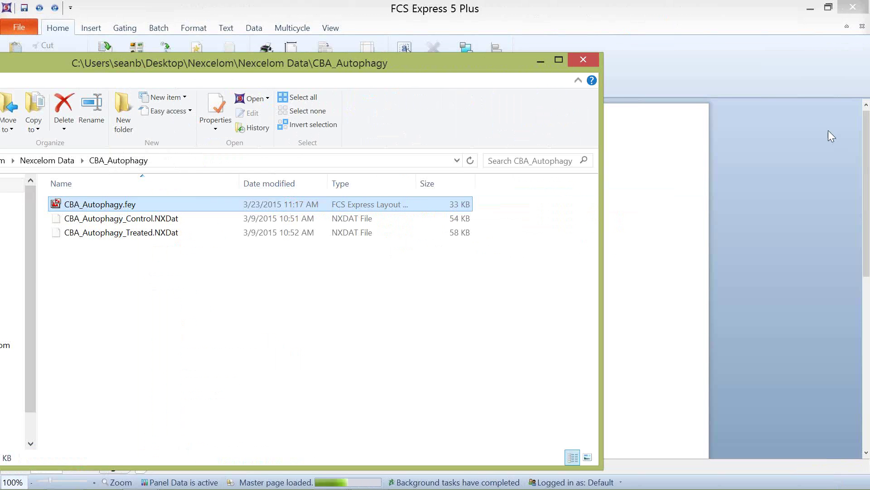
click(776, 137)
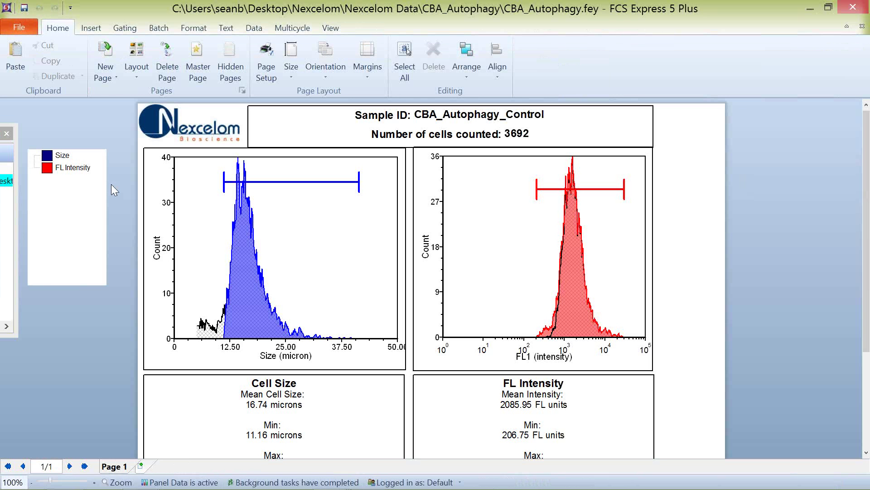
double_click(382, 14)
Step: Back on CBA_Apoptosis, move the quadrants up-left to Live 78.97%, Apoptotic 14.70%, Debris 1.29%
click(705, 6)
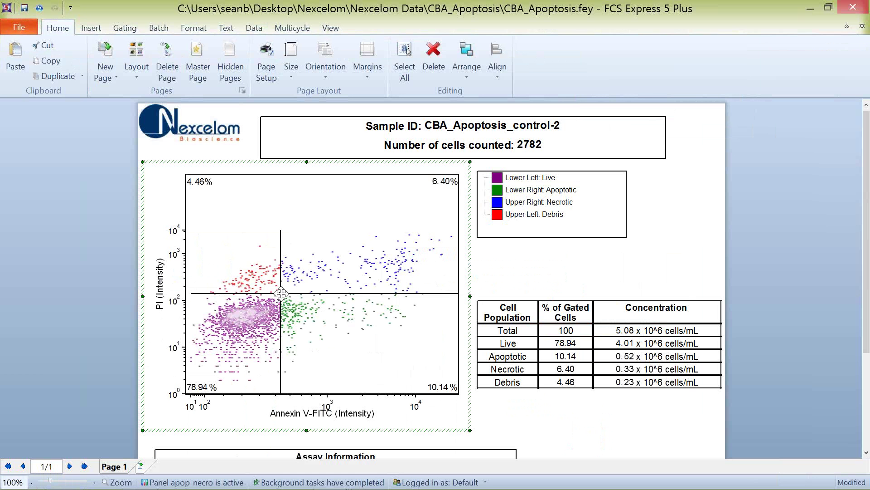
drag(282, 295, 275, 276)
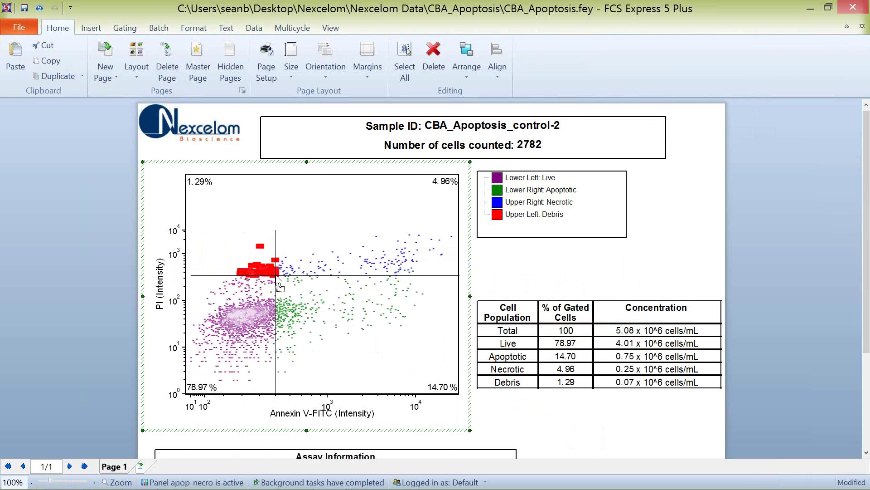
right_click(302, 253)
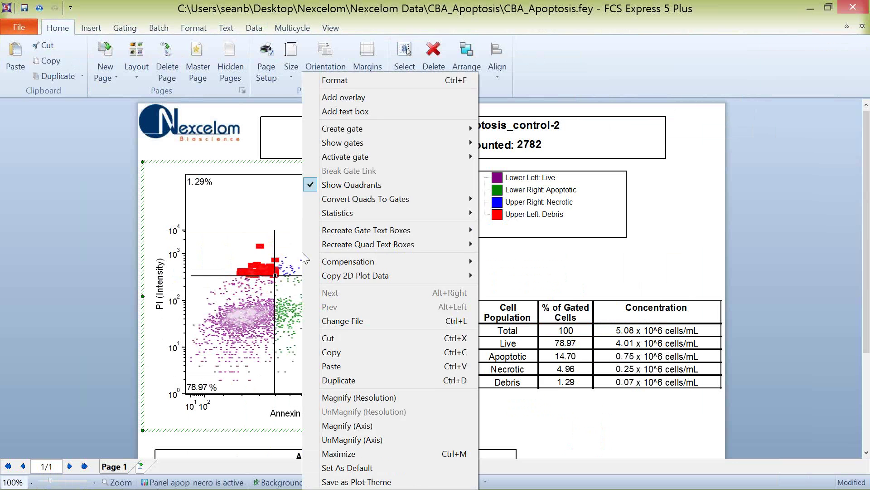
click(212, 194)
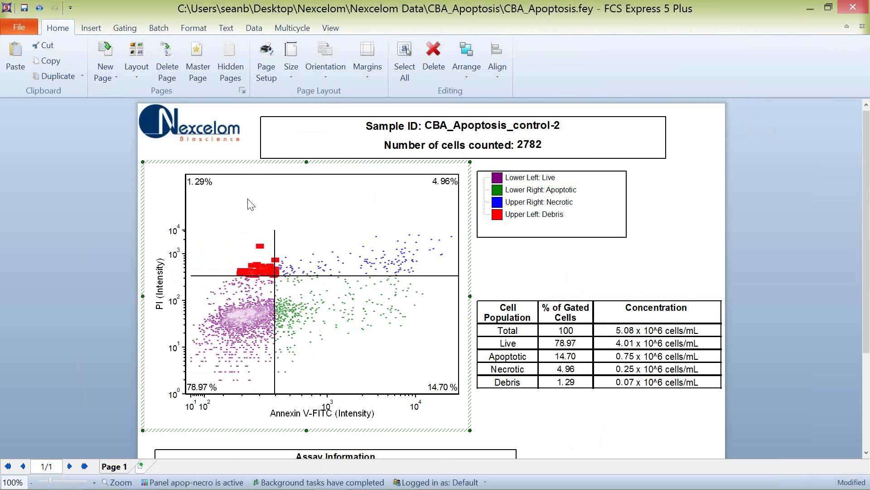
Step: Open the apoptosis dot plot's formatting settings and review the color dot and binned dot options
click(241, 161)
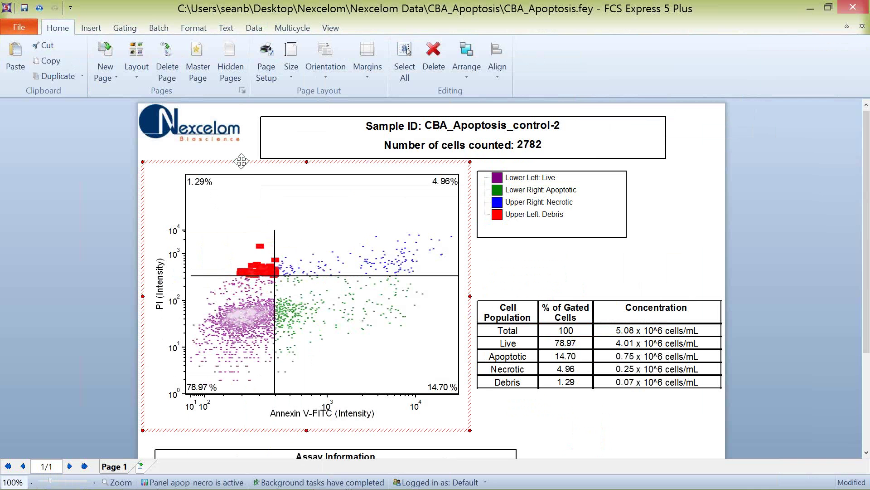
right_click(232, 213)
key(Escape)
click(196, 97)
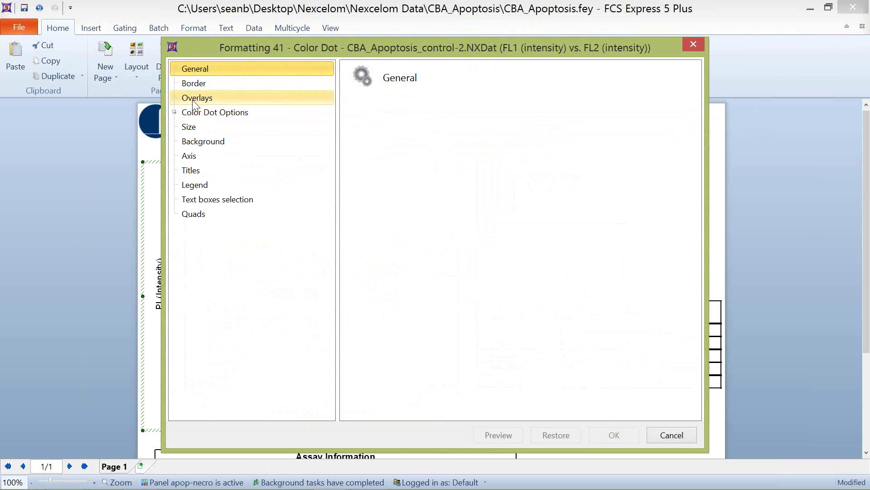
click(195, 113)
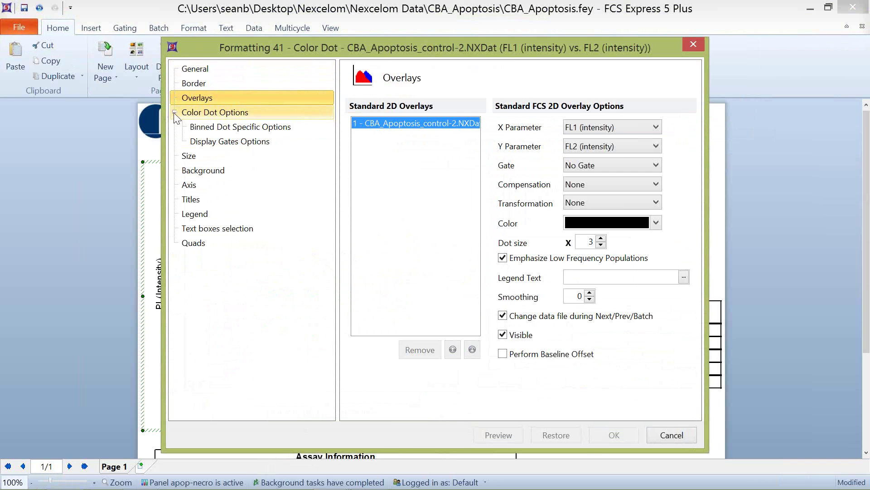
click(218, 129)
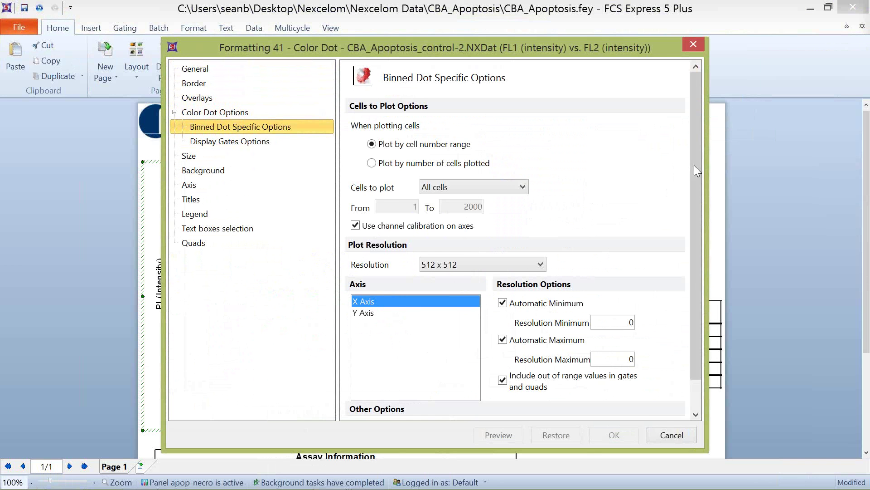
drag(694, 165, 704, 256)
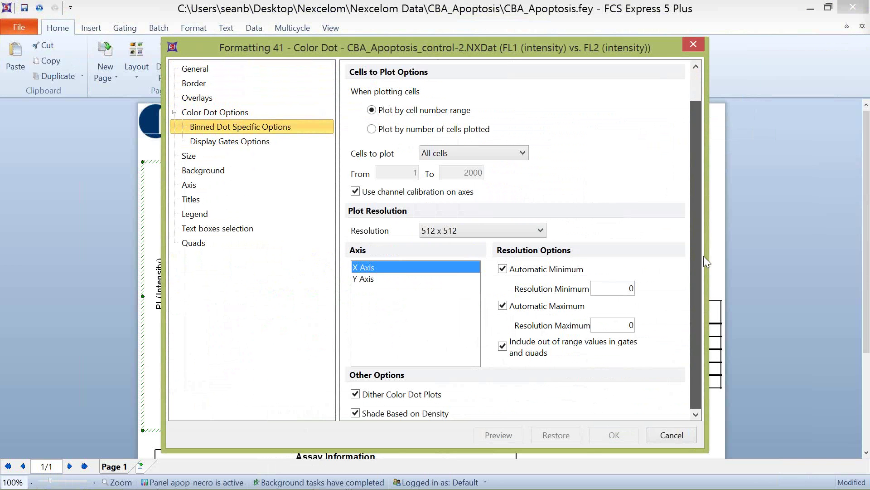
Step: Turn off low-frequency population emphasis in the overlay settings and apply it to the dot plot
click(204, 99)
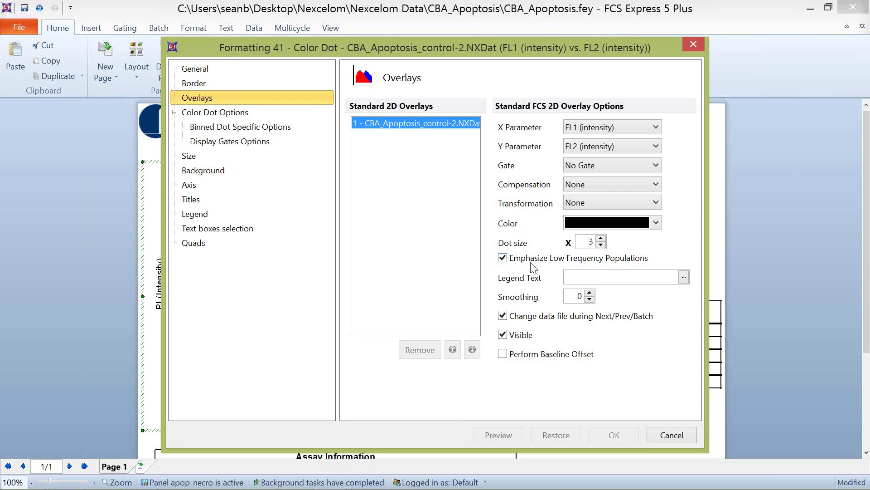
click(503, 258)
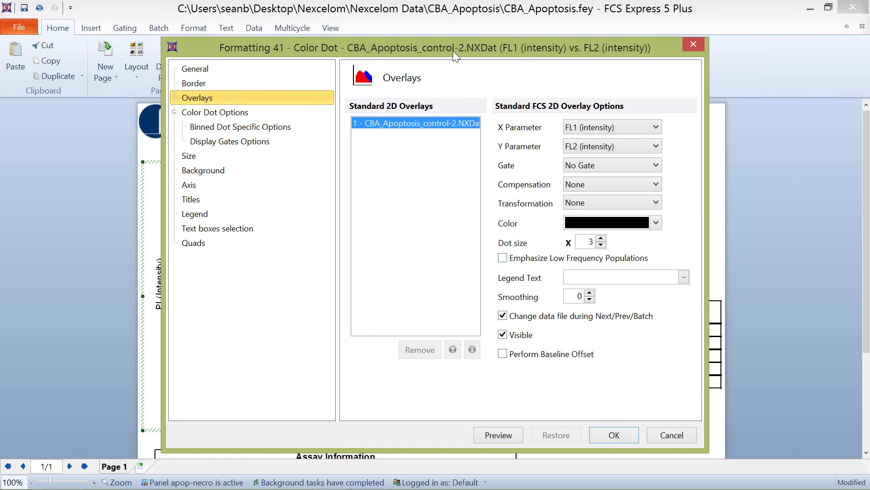
drag(452, 51, 615, 31)
click(659, 414)
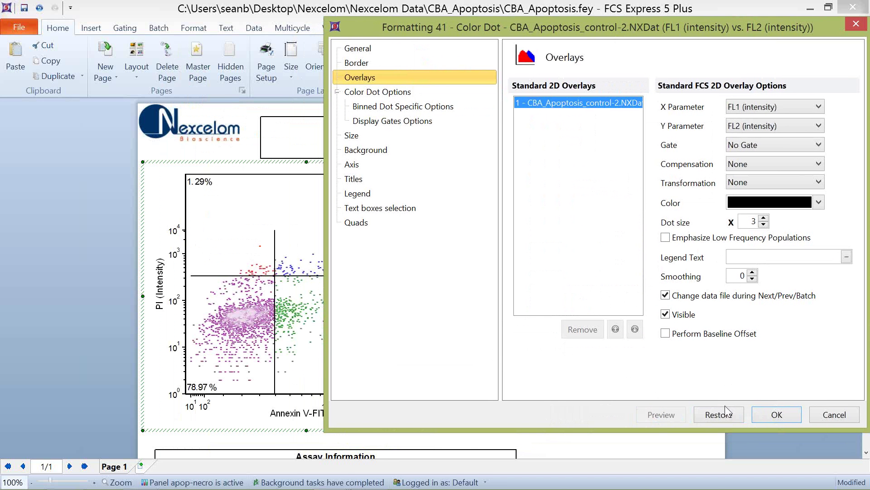
click(774, 416)
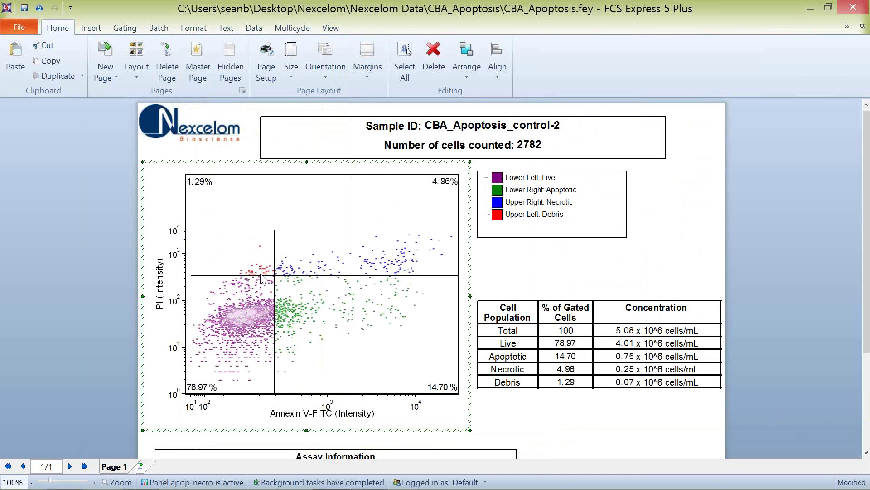
click(88, 233)
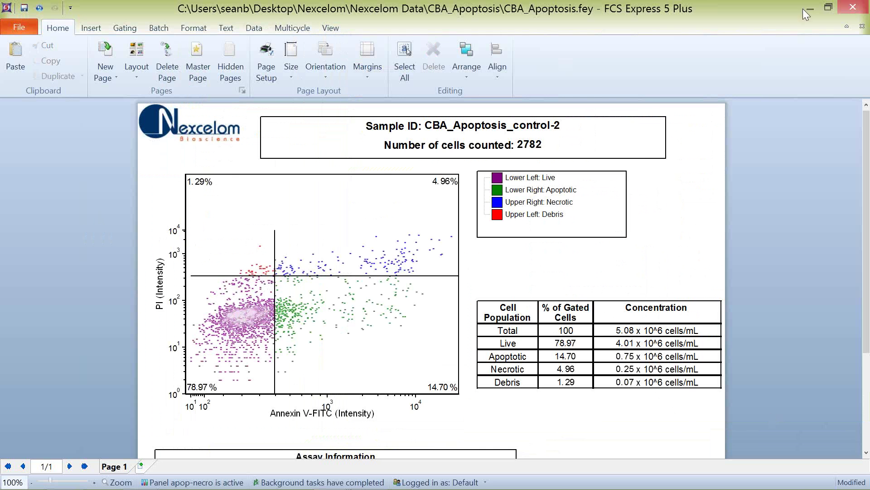
Step: Close CBA_Apoptosis without saving and maximize the CBA_Autophagy layout at 90% zoom
click(863, 26)
click(429, 345)
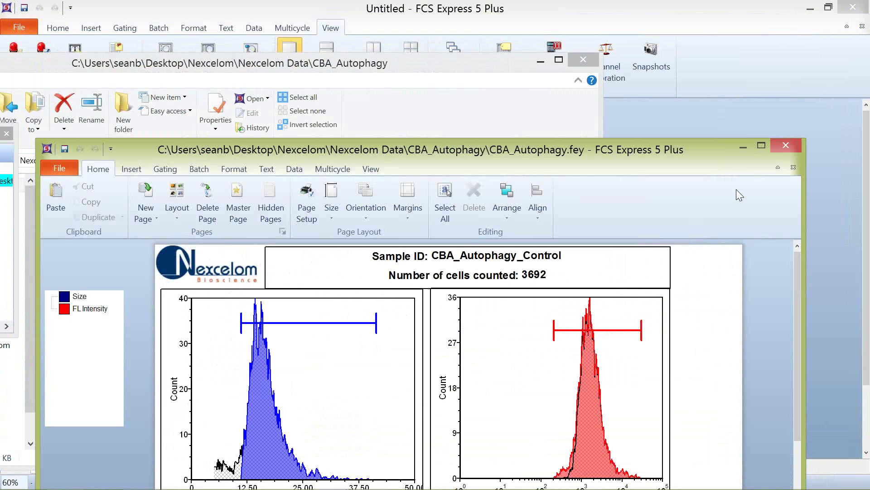
click(762, 145)
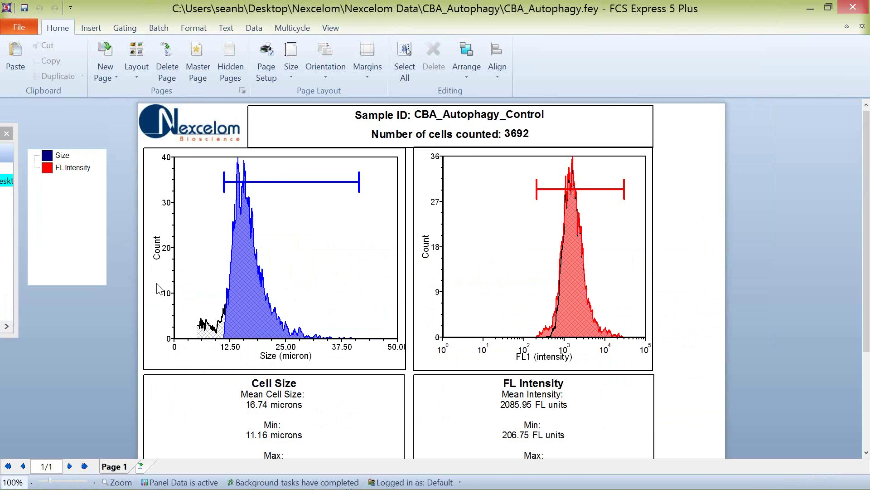
ctrl+scroll(117, 335, down, 1)
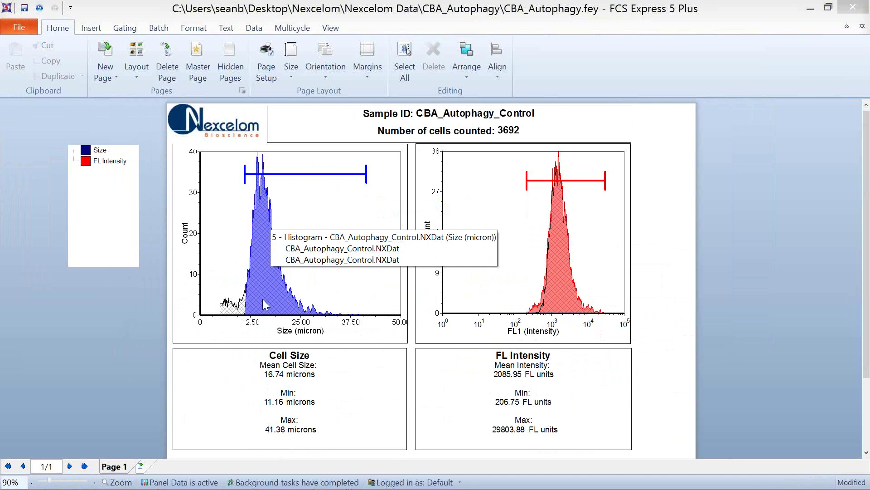
Step: Raise the Size gate's lower bound to about 17 microns and the FL1 gate's to about 1237
click(248, 176)
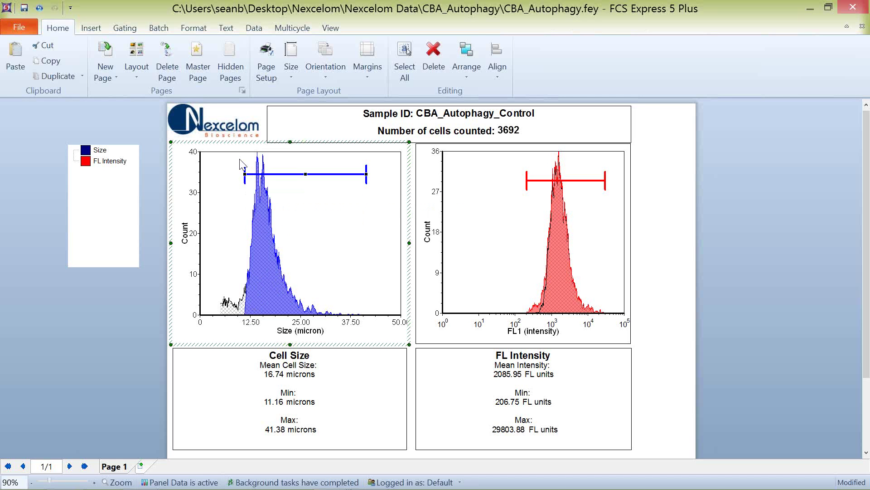
mouse_move(247, 174)
mouse_down()
mouse_move(292, 179)
mouse_move(212, 173)
mouse_move(243, 187)
mouse_move(240, 173)
mouse_move(285, 174)
mouse_move(260, 174)
mouse_up()
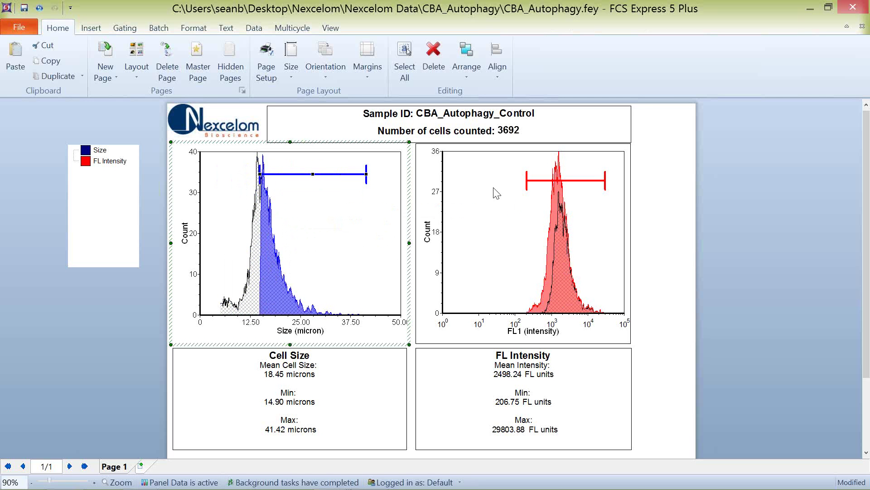
click(529, 184)
drag(530, 182, 561, 183)
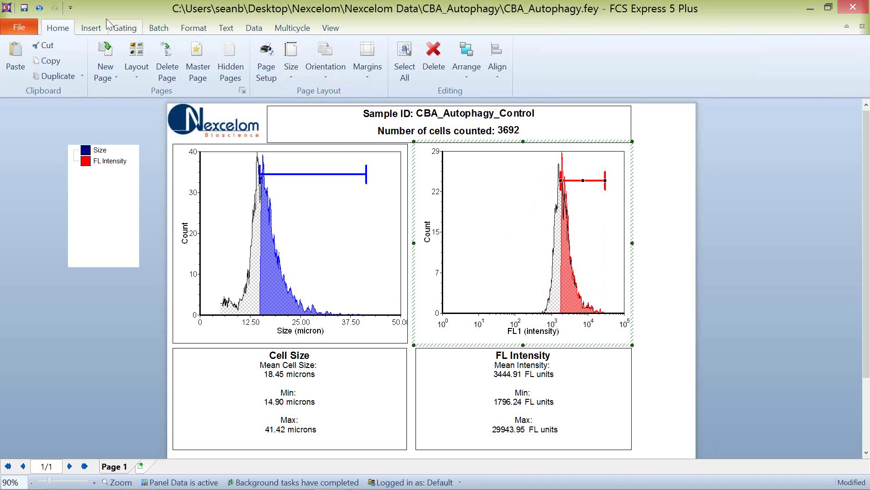
Step: Undo the Size and FL1 gate moves, redo both, then go up to Nexcelom Data in Explorer
click(40, 8)
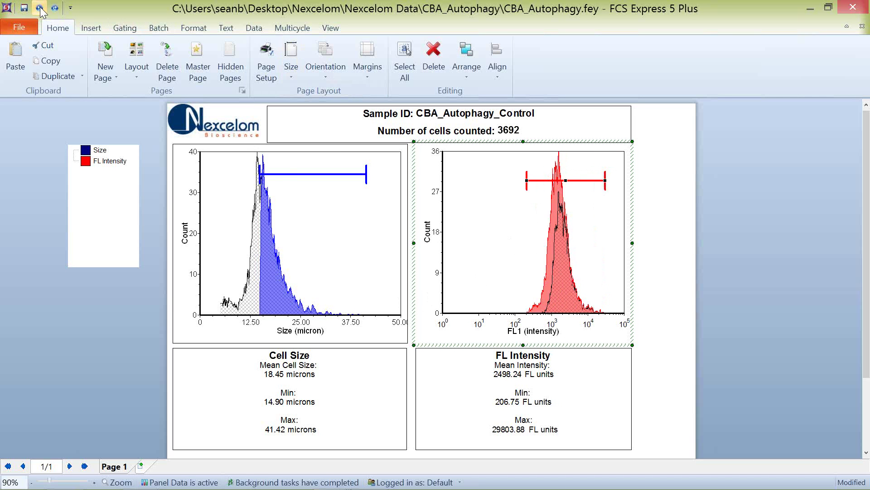
click(40, 8)
click(40, 8)
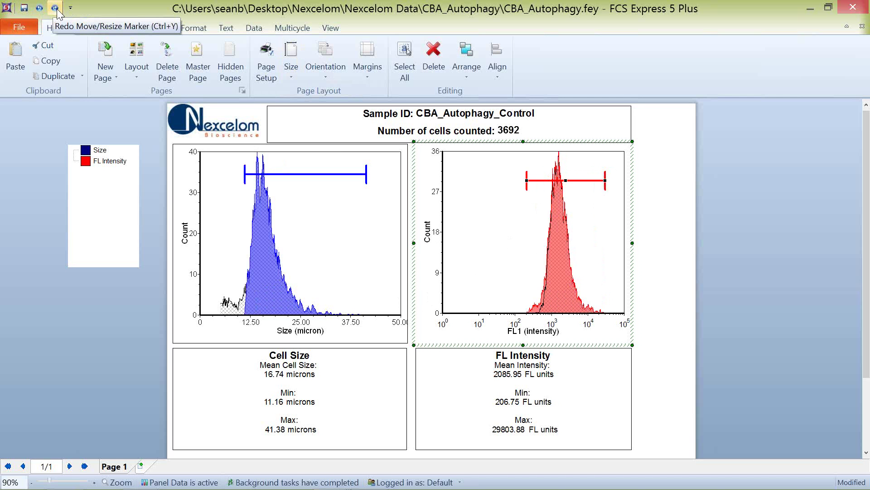
click(58, 10)
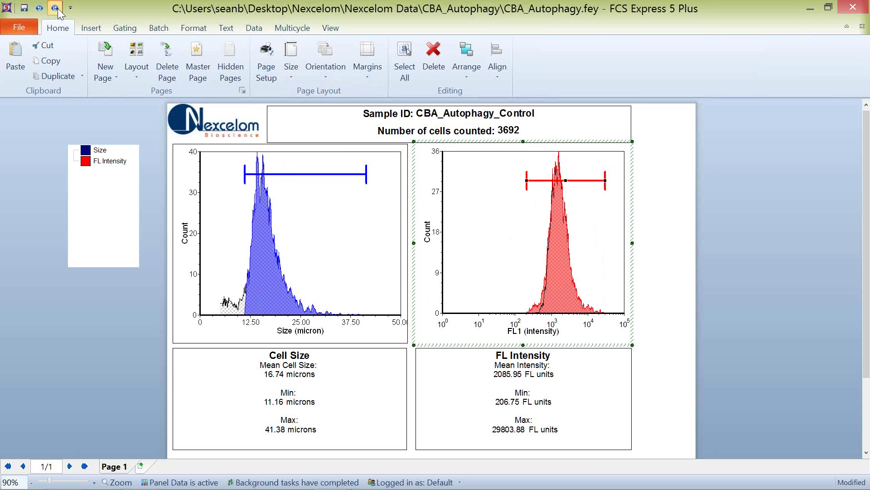
click(56, 9)
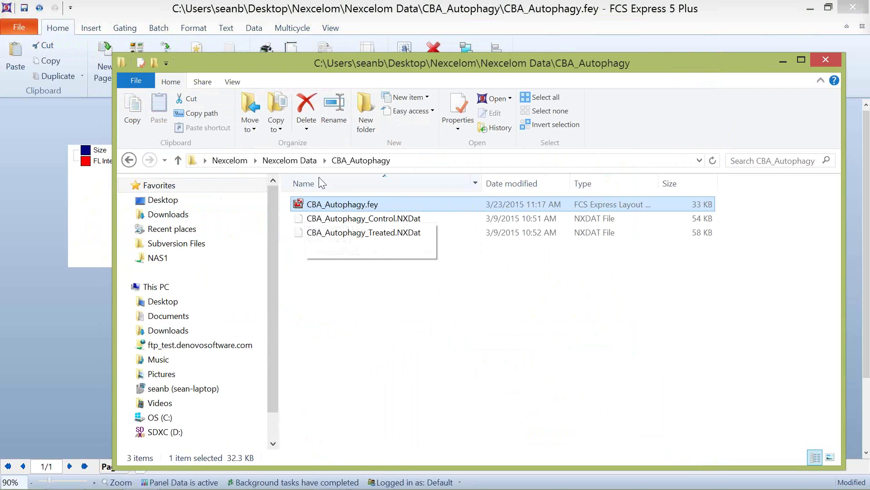
click(290, 160)
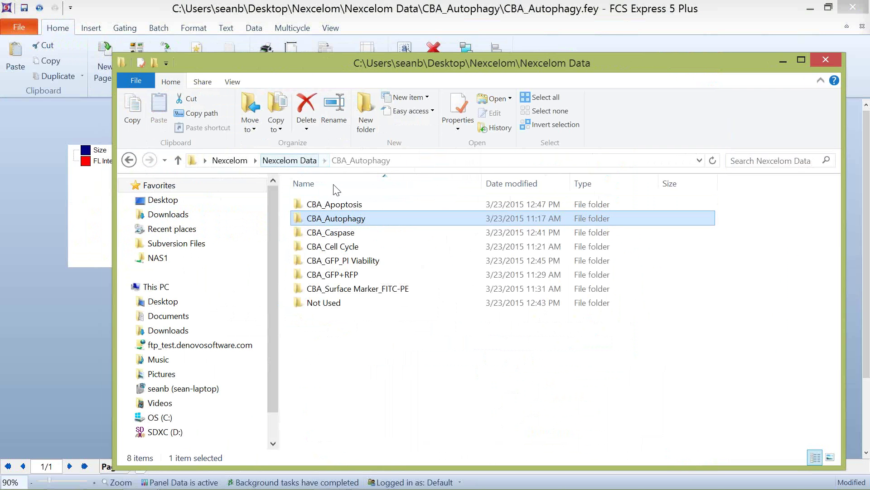
Step: Enter the CBA_Caspase folder, select CBA_Caspase.fey and open it from the ribbon
click(348, 235)
double_click(345, 234)
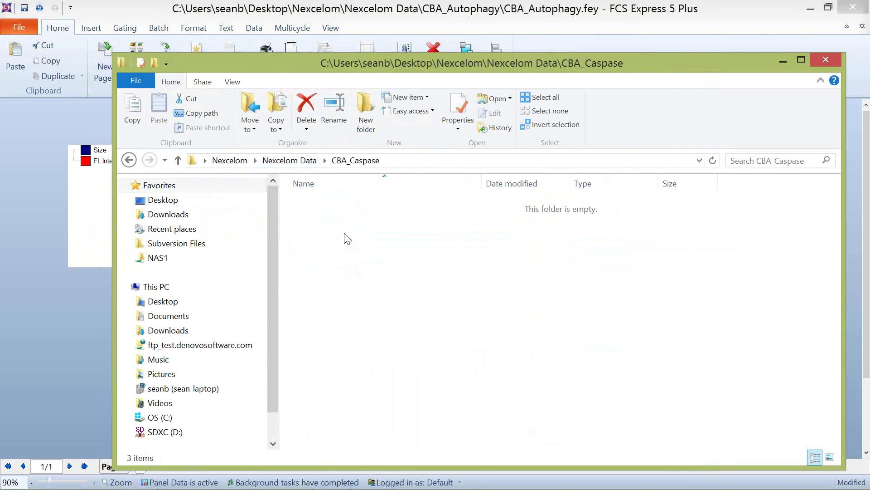
click(371, 204)
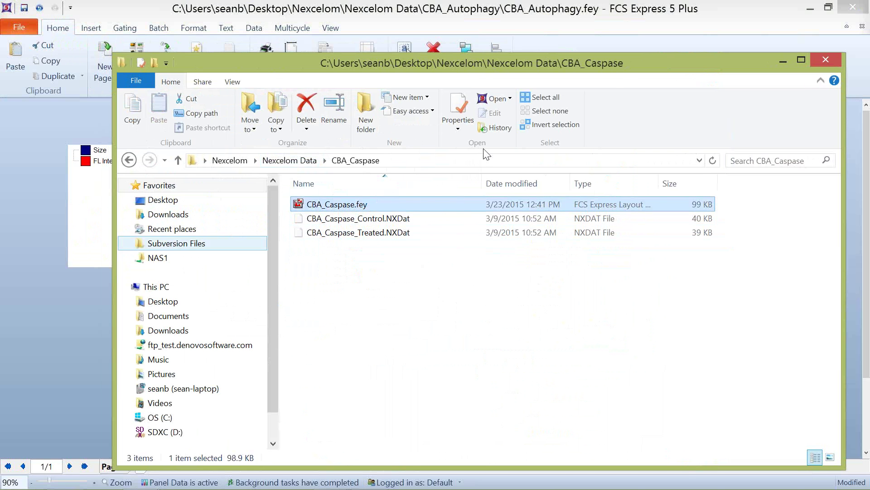
click(407, 51)
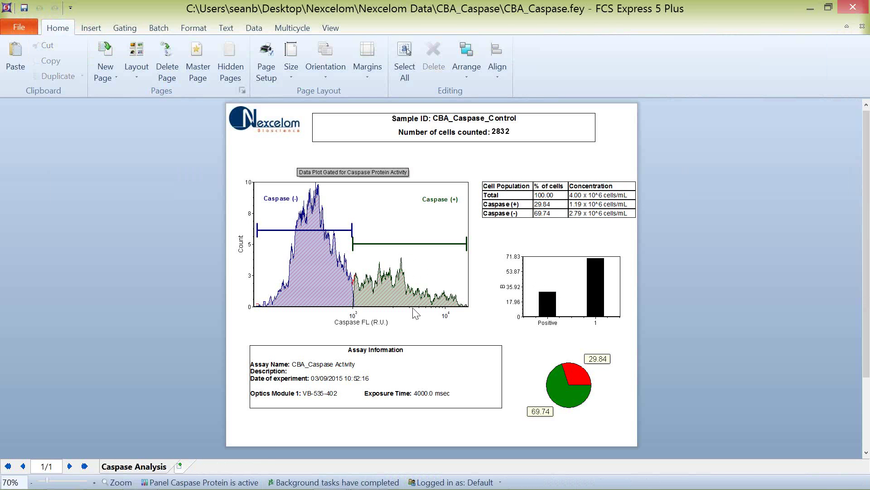
Step: Pull the Caspase (-) gate's upper end to about 979 and extend the Caspase (+) gate left to about 783
drag(353, 231, 372, 244)
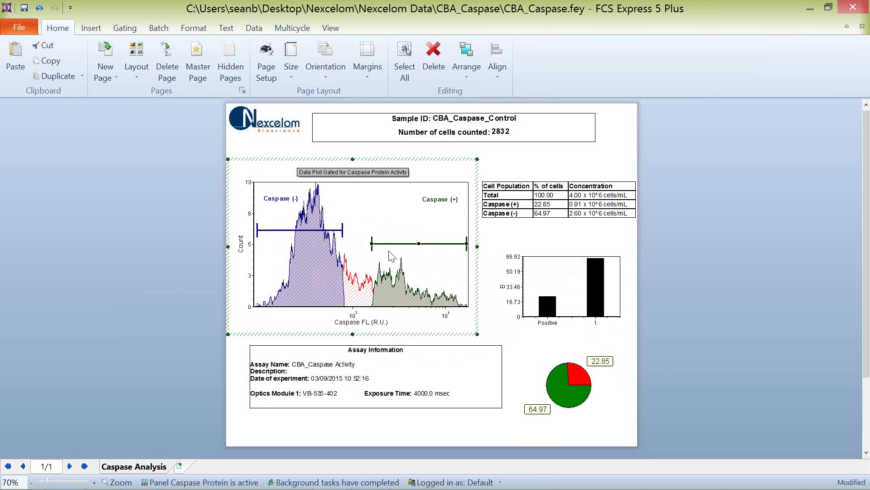
click(369, 244)
drag(367, 244, 368, 245)
right_click(369, 245)
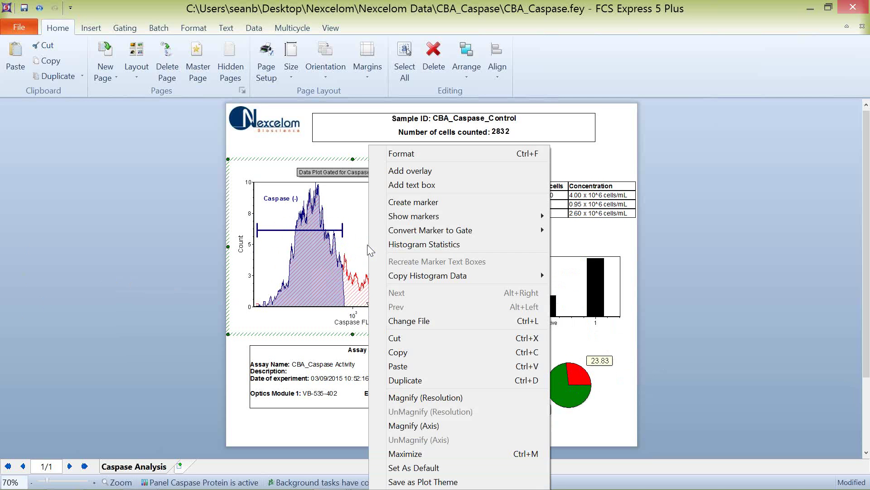
click(214, 246)
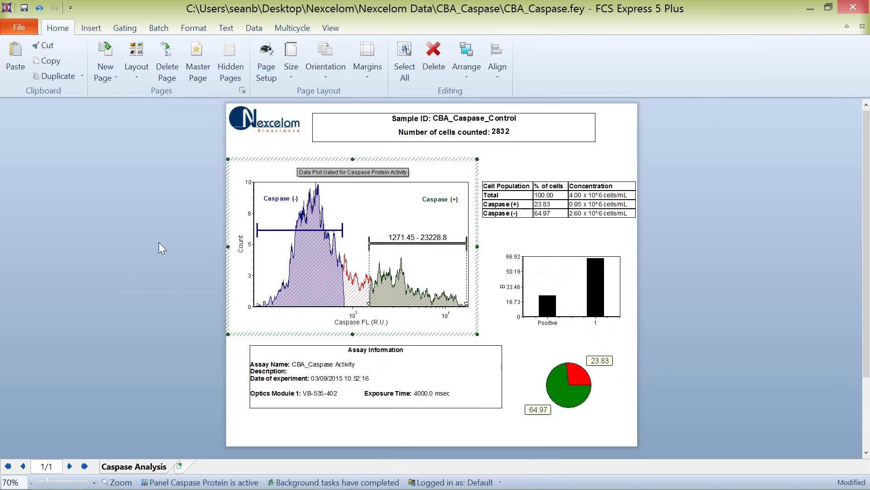
click(371, 249)
click(368, 244)
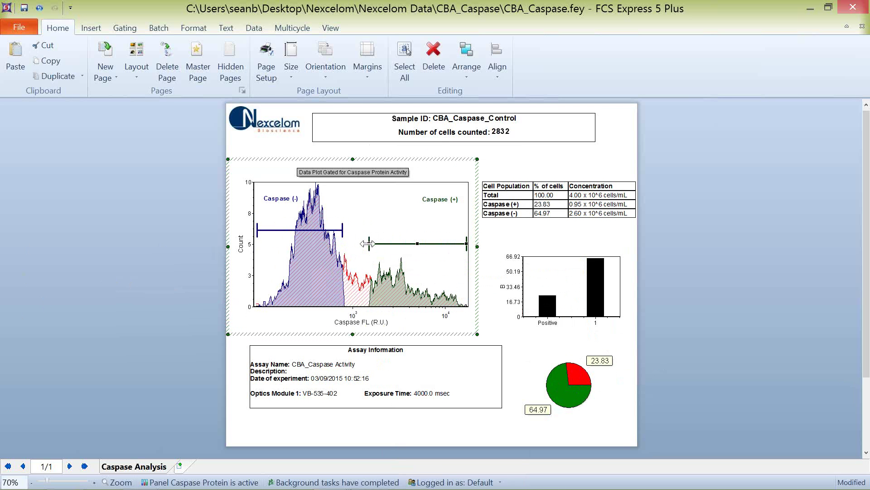
drag(368, 244, 353, 241)
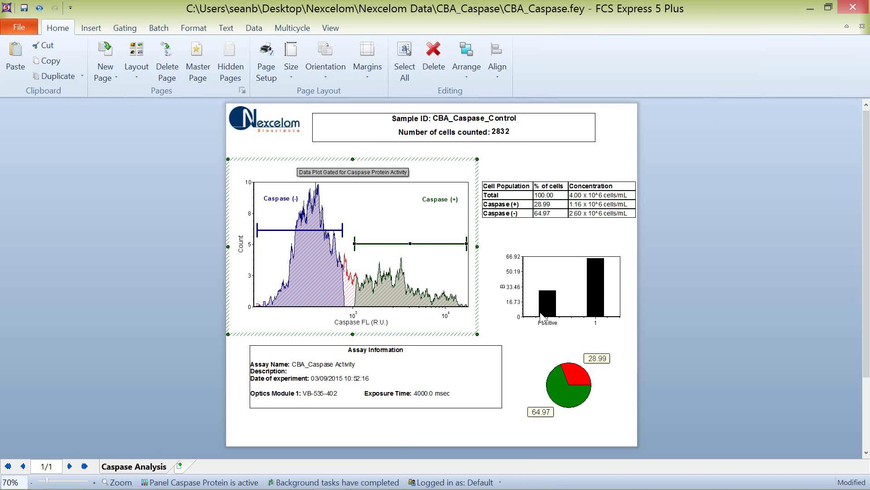
Step: Relabel the bar chart's category 1 bar as 'Negative'
click(597, 324)
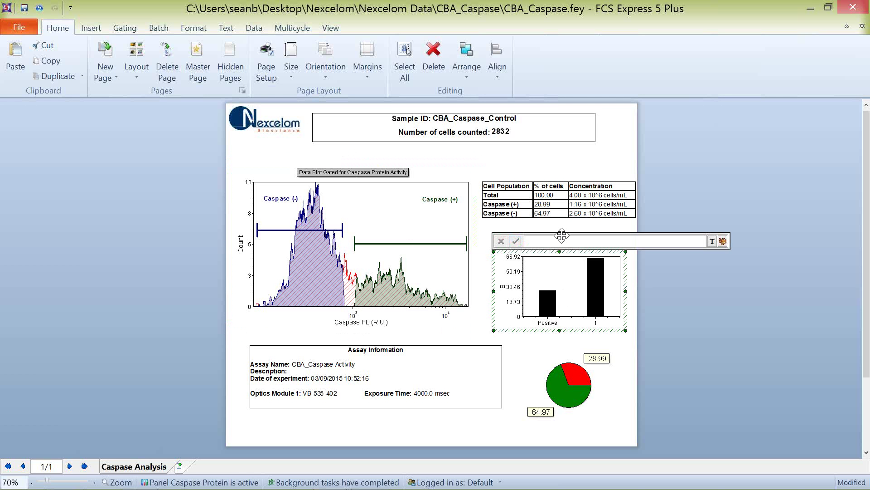
text(Negative)
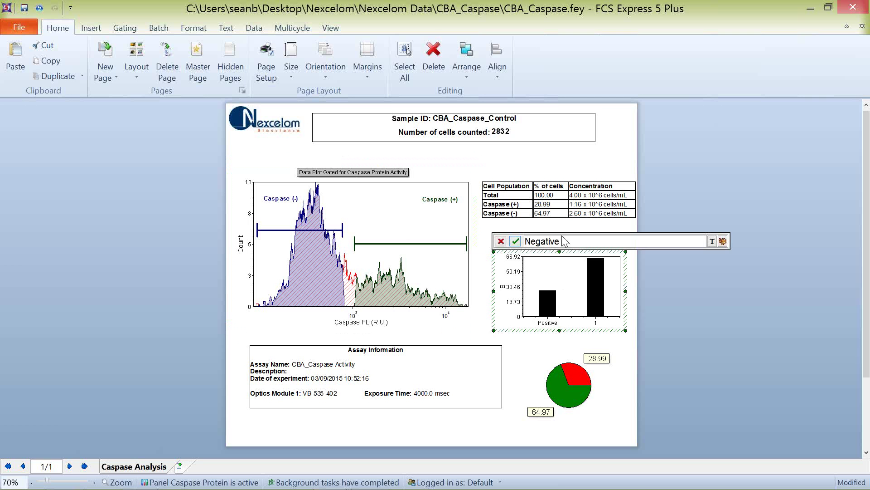
click(649, 312)
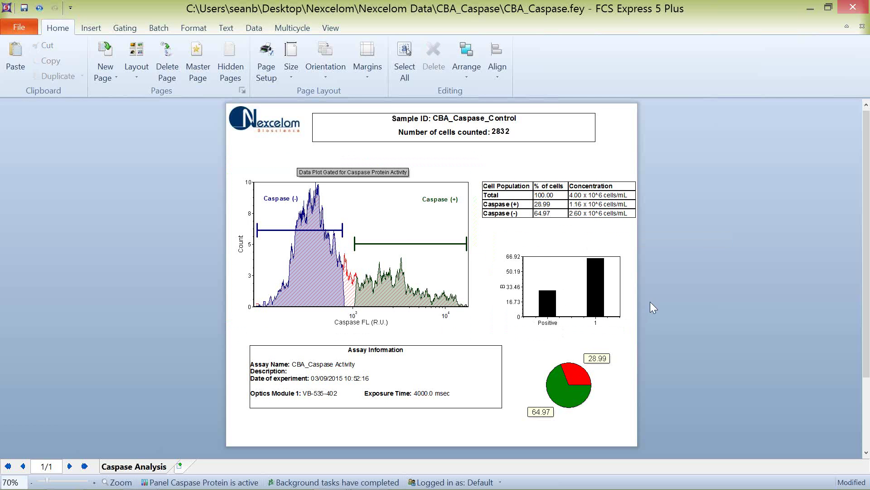
click(595, 322)
double_click(596, 323)
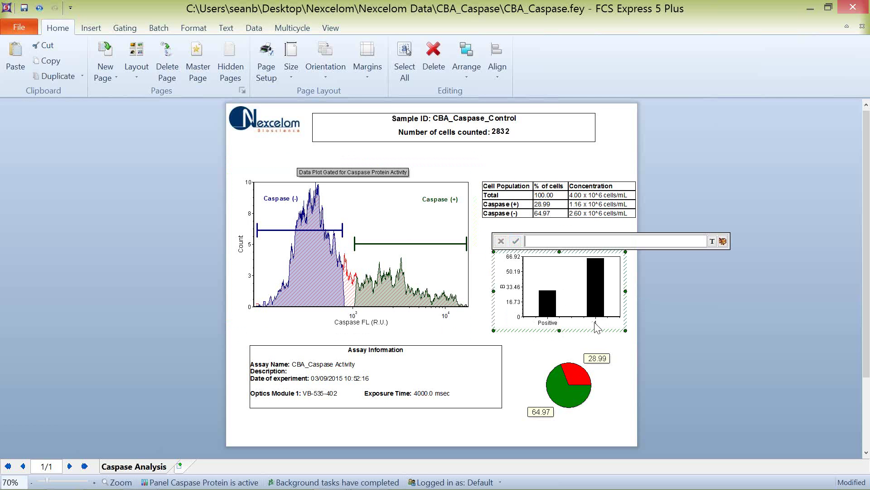
text(Negative)
click(516, 241)
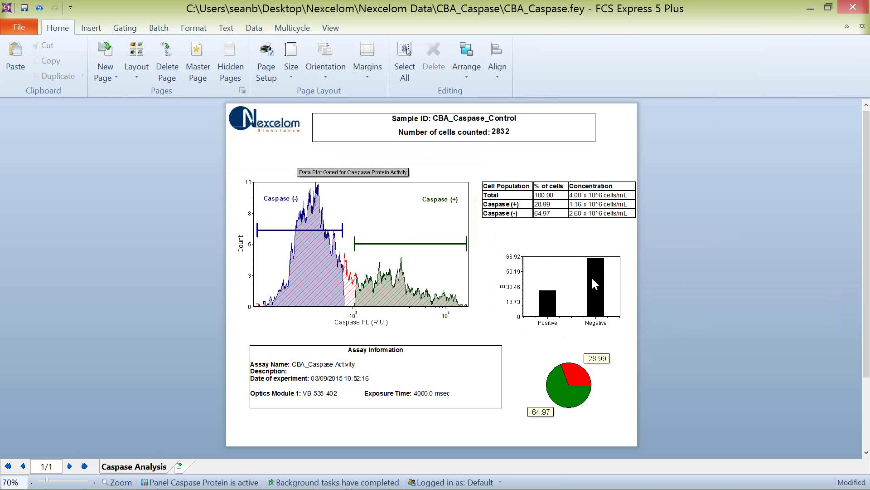
Step: Drag the Total 100.00 value onto the bar chart, then undo the added red bar with Ctrl+Z
click(555, 198)
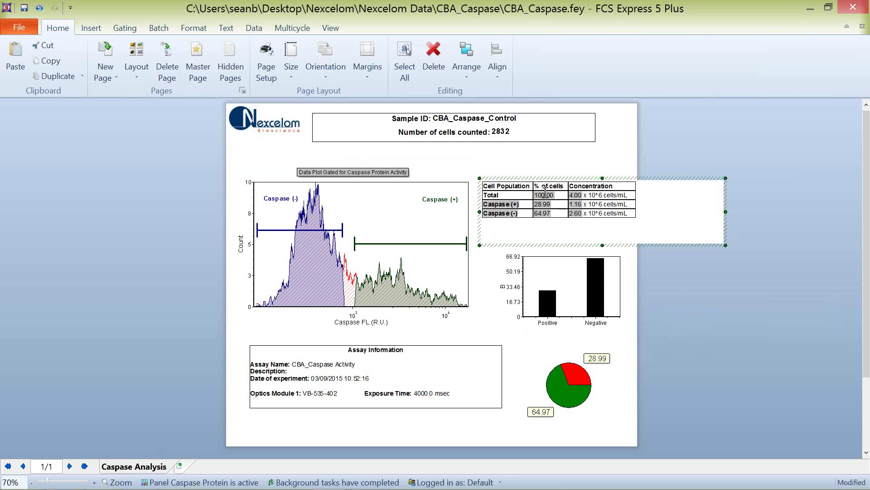
double_click(545, 195)
drag(574, 327, 575, 331)
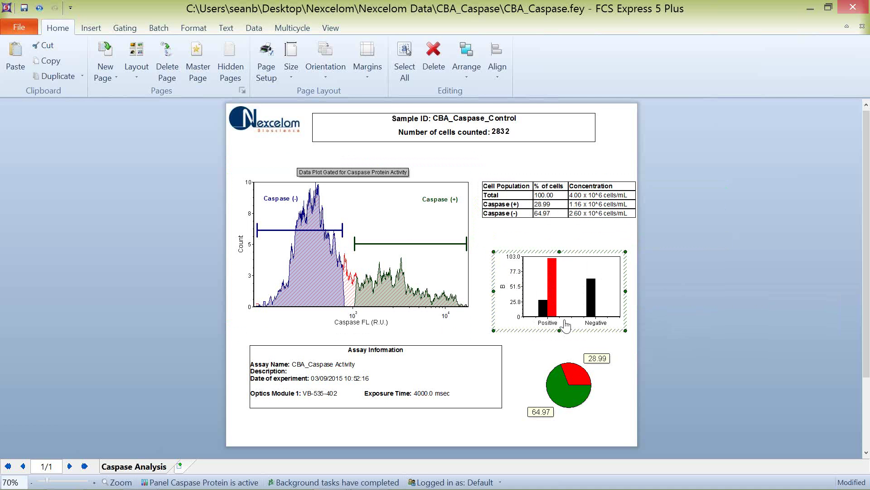
key(ctrl+z)
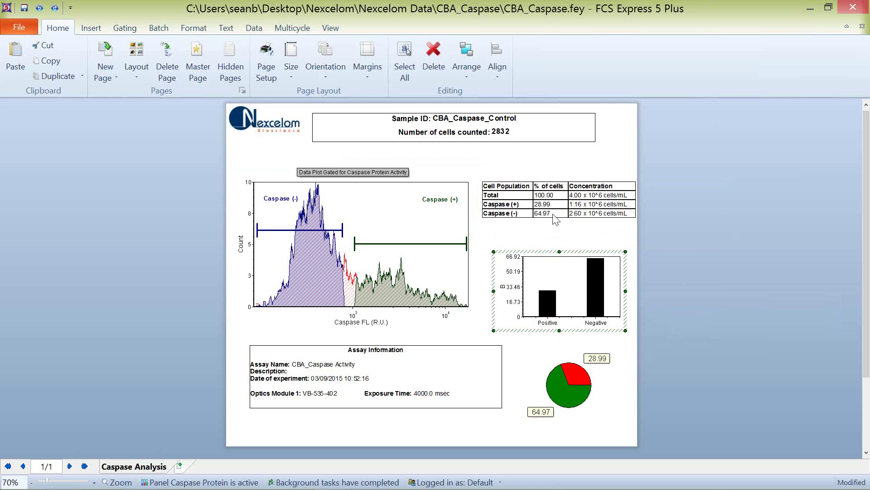
click(545, 196)
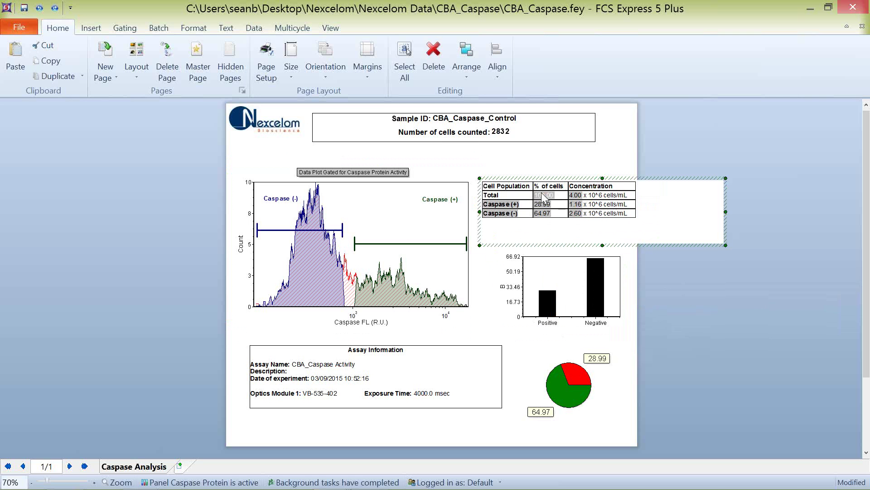
Step: Add the Total 100.00 value as a third bar and pie slice, undoing an accidental Caspase (+) gate shift
drag(544, 197, 618, 290)
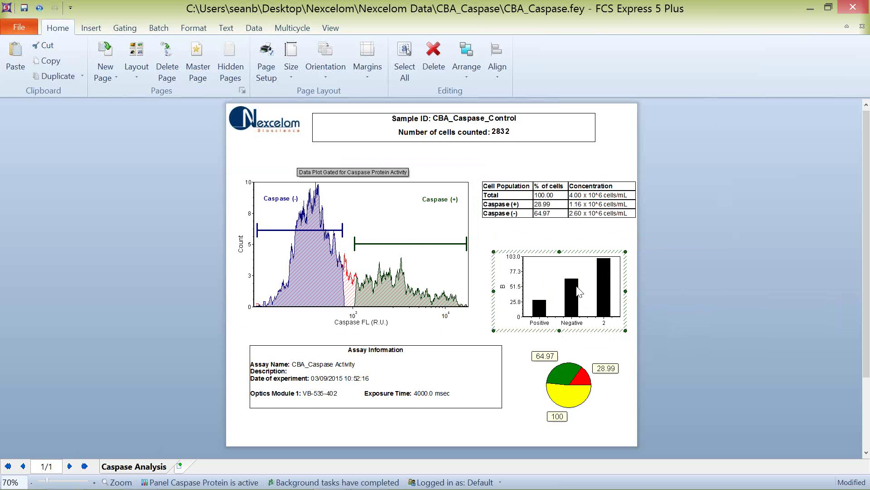
drag(358, 247, 388, 243)
key(ctrl+z)
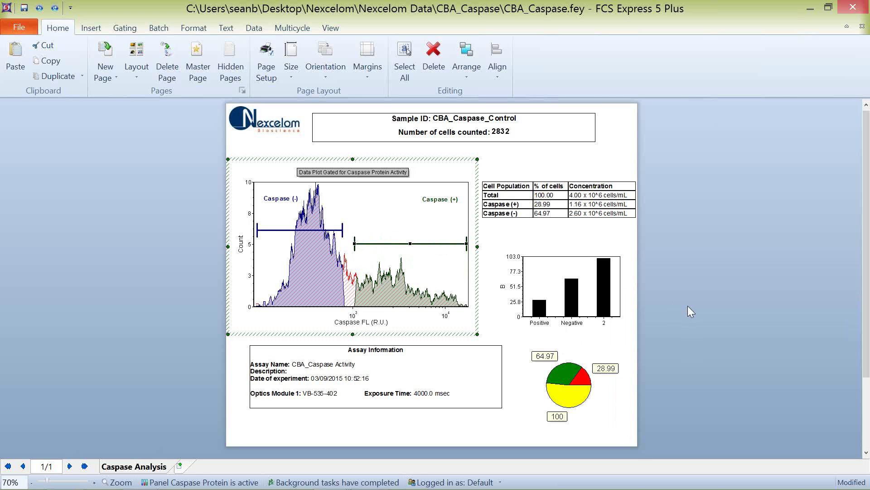
click(690, 311)
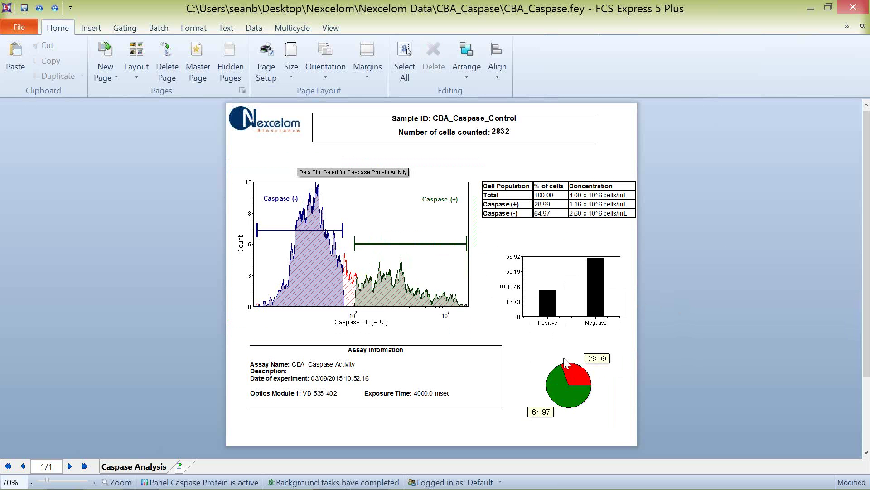
click(542, 199)
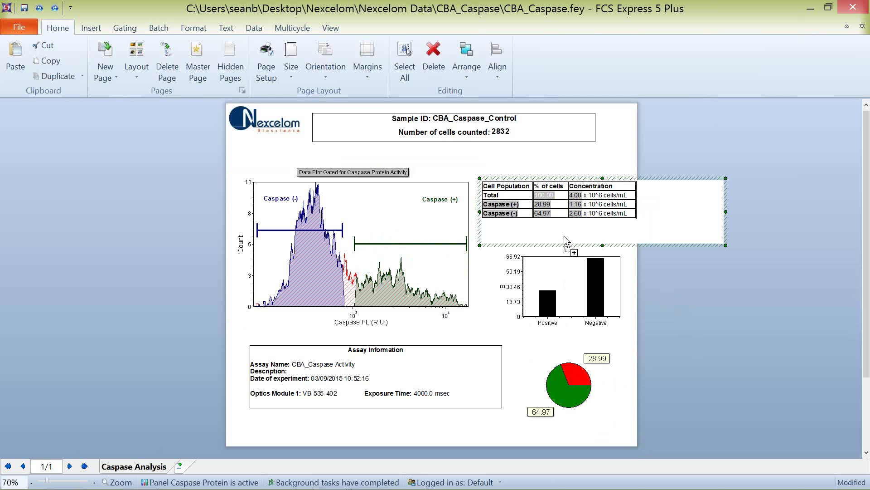
click(564, 355)
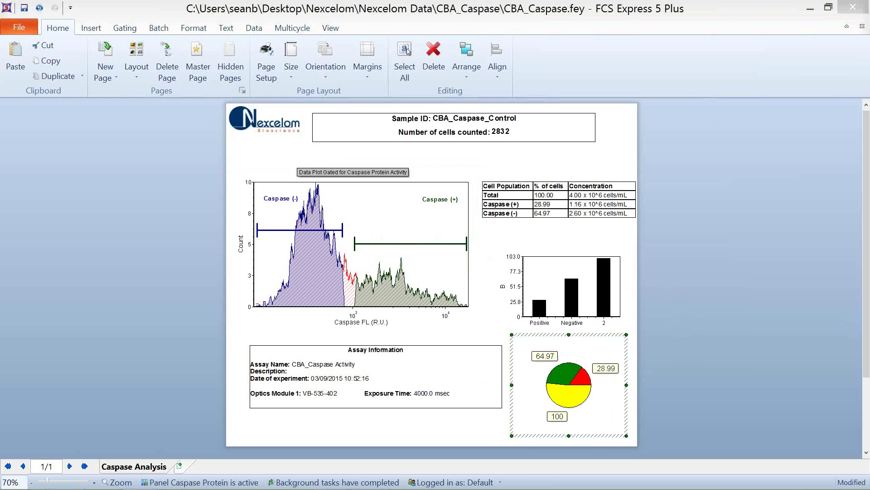
key(alt+Tab)
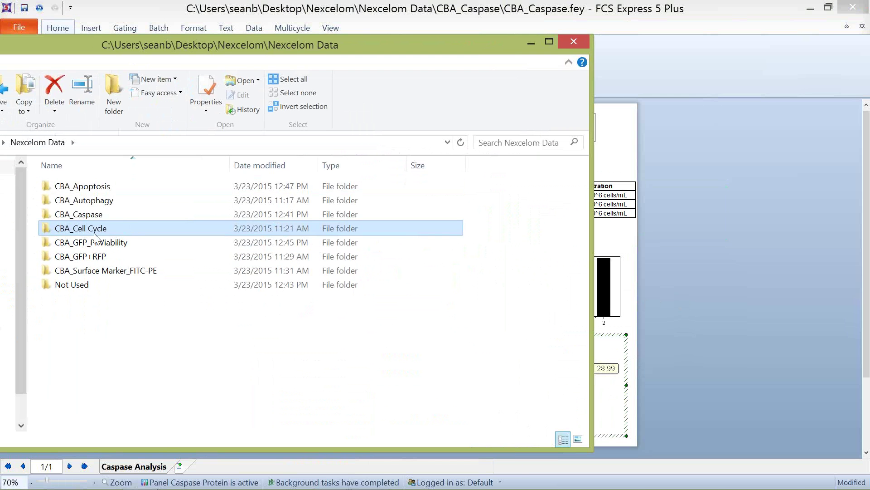
Step: Enter the CBA_Cell Cycle folder and drag CBA_Cell Cycle PI.fey into the FCS Express window
double_click(93, 233)
click(93, 186)
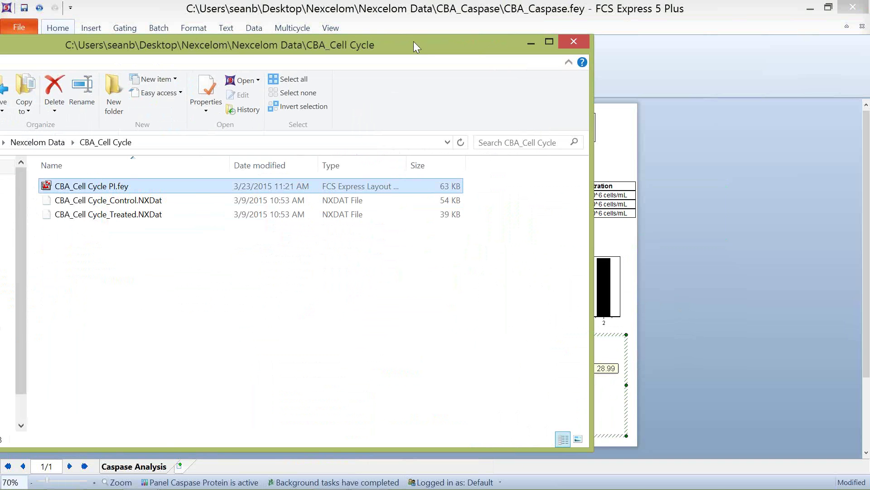
drag(428, 44, 0, 46)
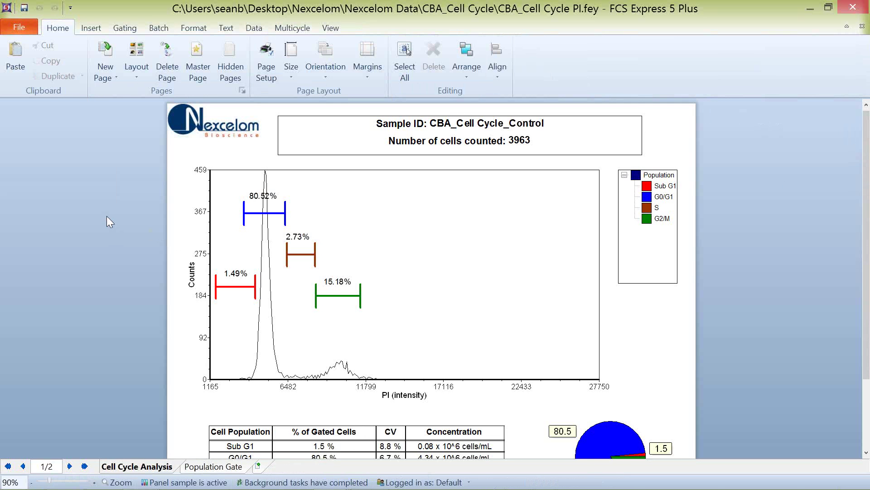
Step: Drag the blue G0/G1 gate's left end rightward until it covers about 80.16% of cells
scroll(107, 216, down, 1)
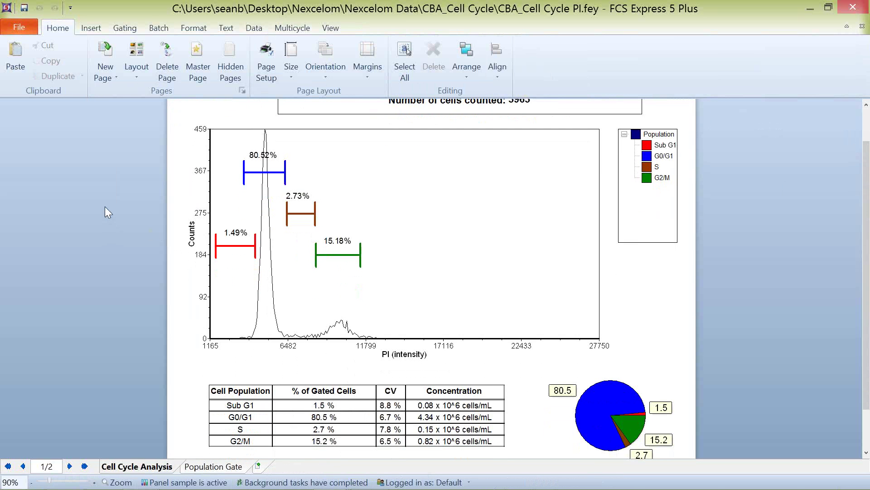
scroll(105, 206, down, 1)
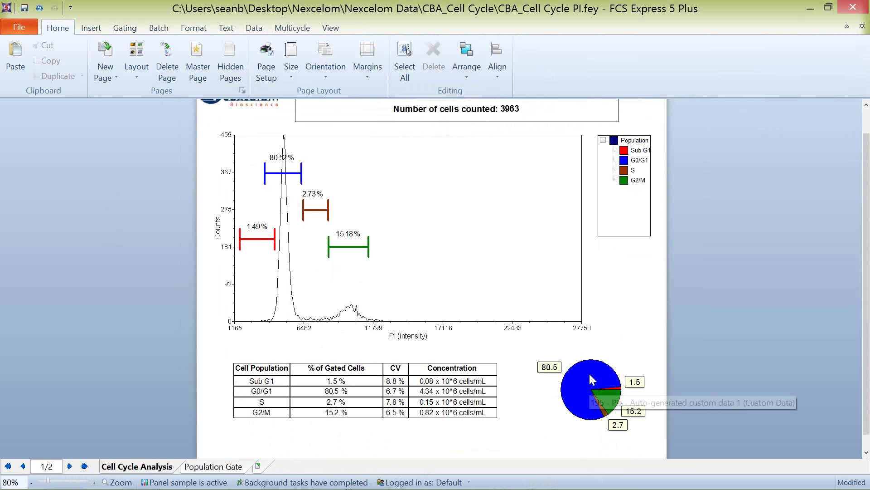
click(265, 173)
mouse_move(264, 172)
mouse_down()
mouse_move(286, 175)
mouse_move(272, 176)
mouse_up()
click(253, 27)
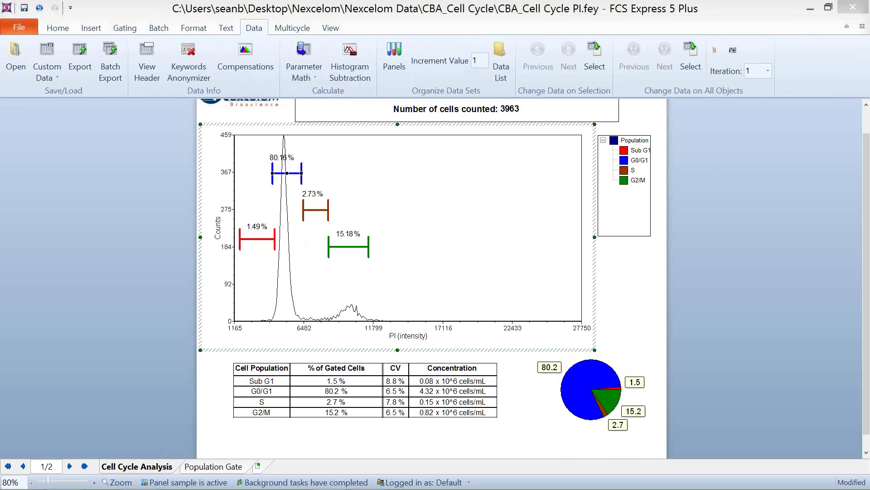
Step: Drag a second NXDat file into the Data List as iteration 2 and toggle between files with Next/Previous
click(501, 63)
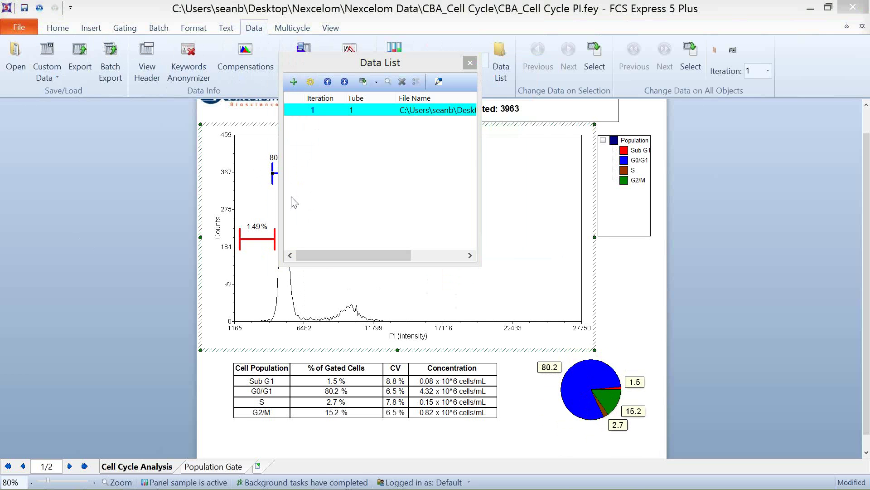
drag(292, 197, 407, 158)
drag(422, 68, 155, 122)
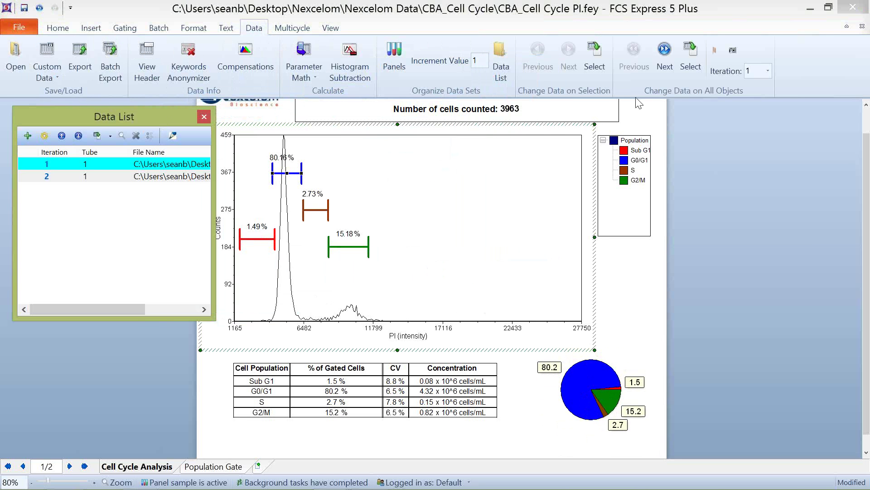
click(665, 50)
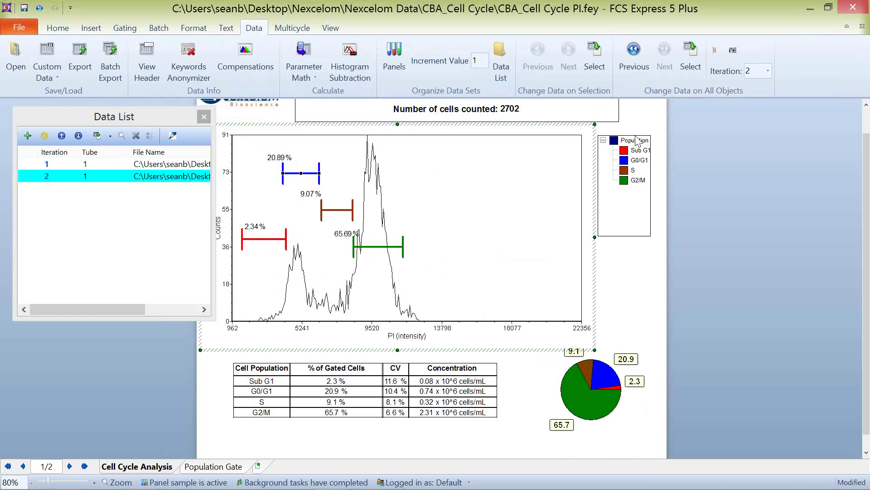
click(633, 50)
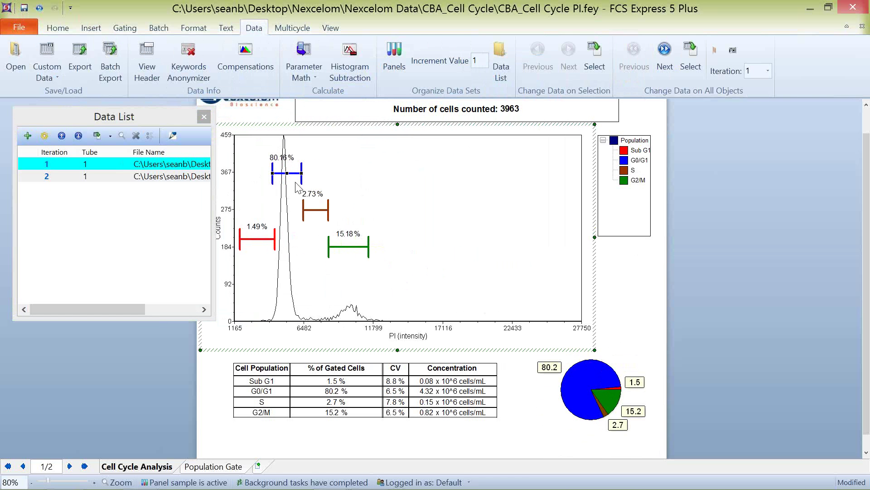
click(665, 50)
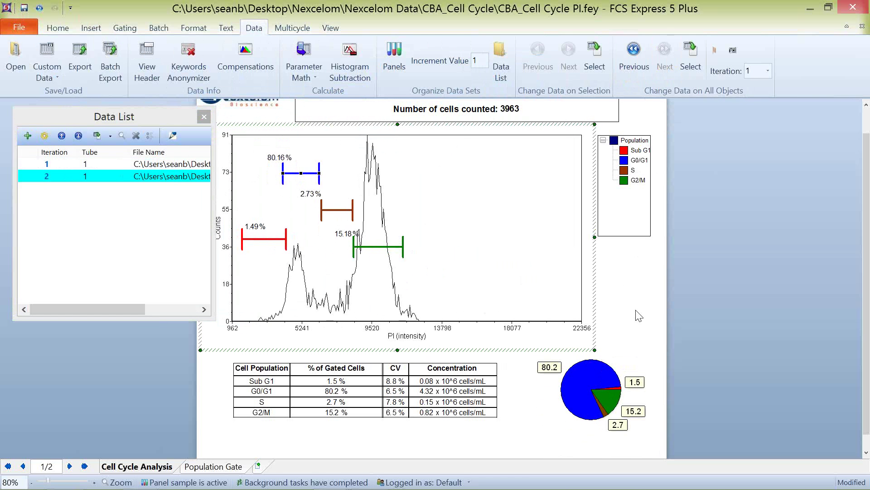
Step: Widen the data list to show full paths and switch between the first and second files' results by row
click(625, 364)
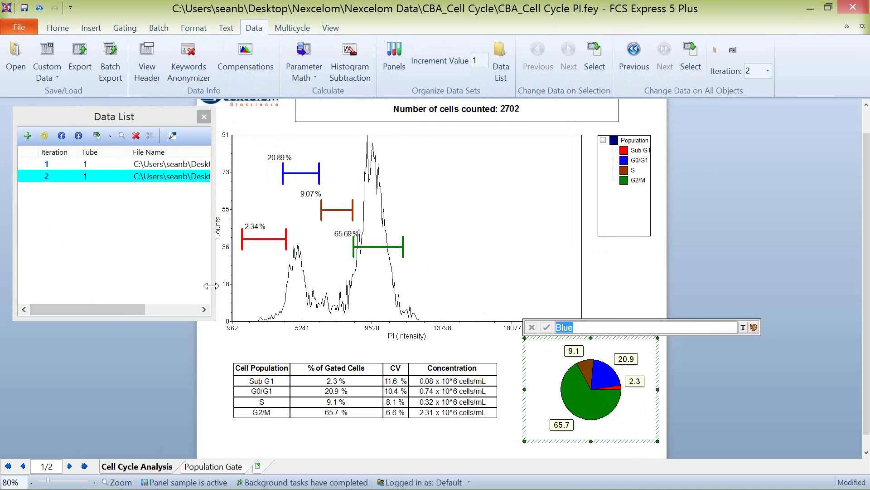
drag(211, 288, 353, 284)
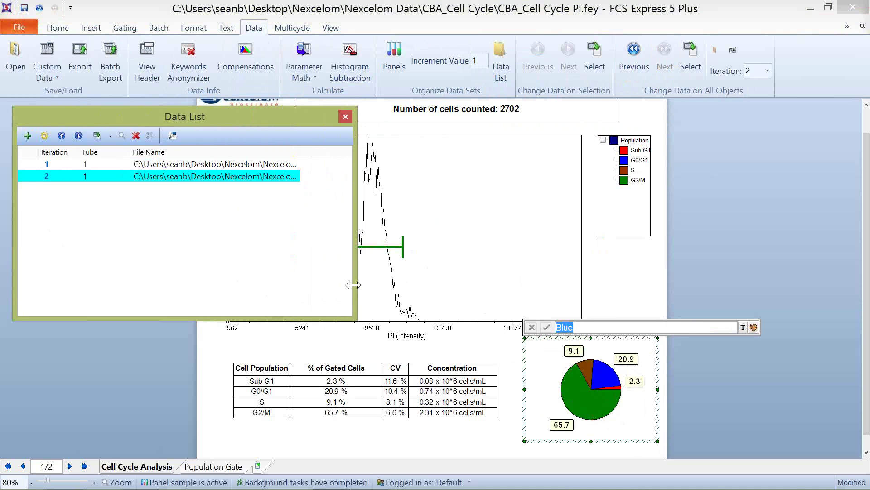
click(66, 391)
click(236, 119)
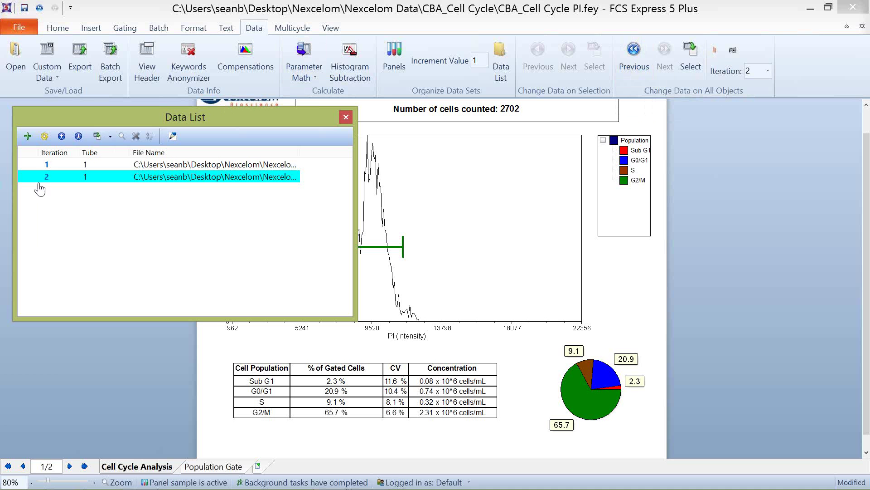
click(47, 167)
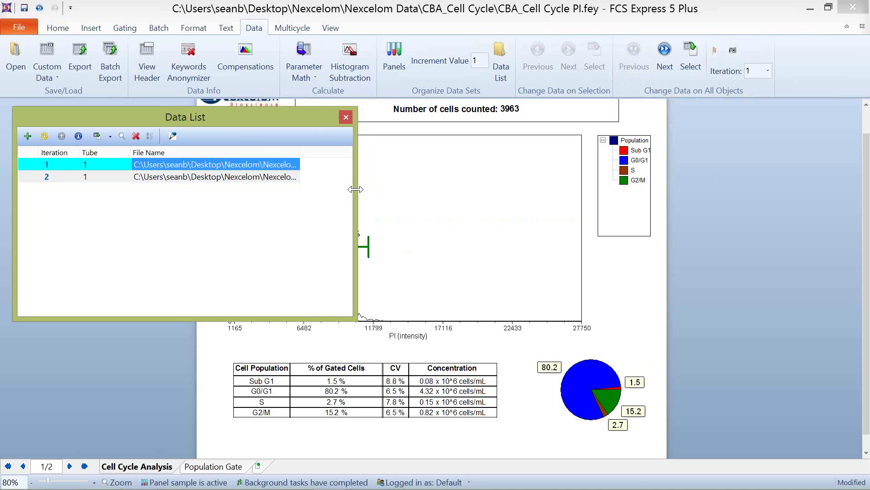
drag(354, 189, 220, 190)
click(47, 179)
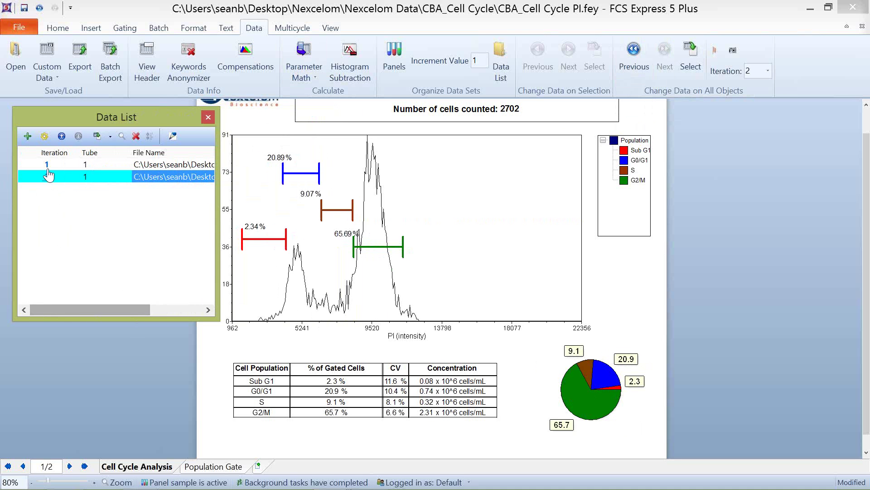
click(46, 165)
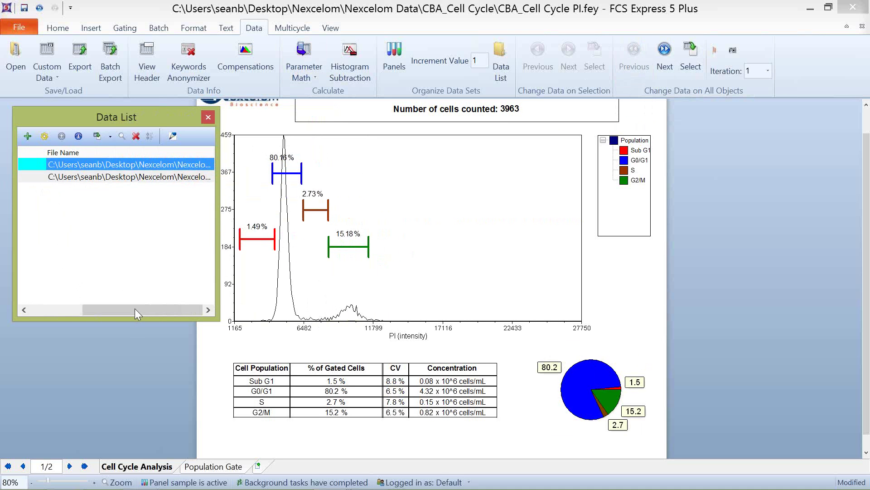
drag(134, 308, 51, 305)
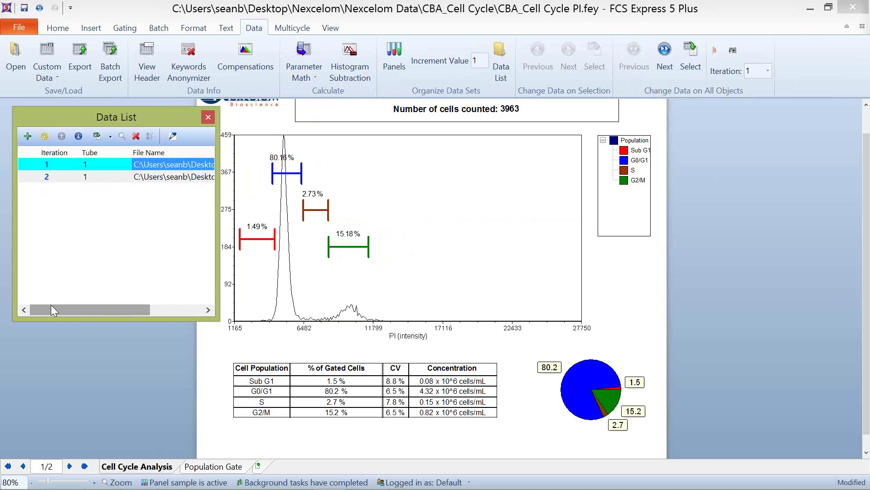
click(47, 180)
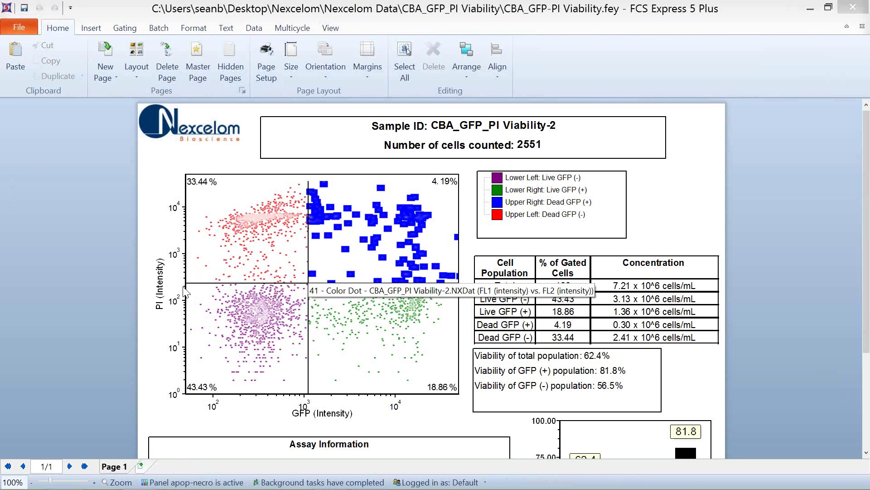
click(309, 286)
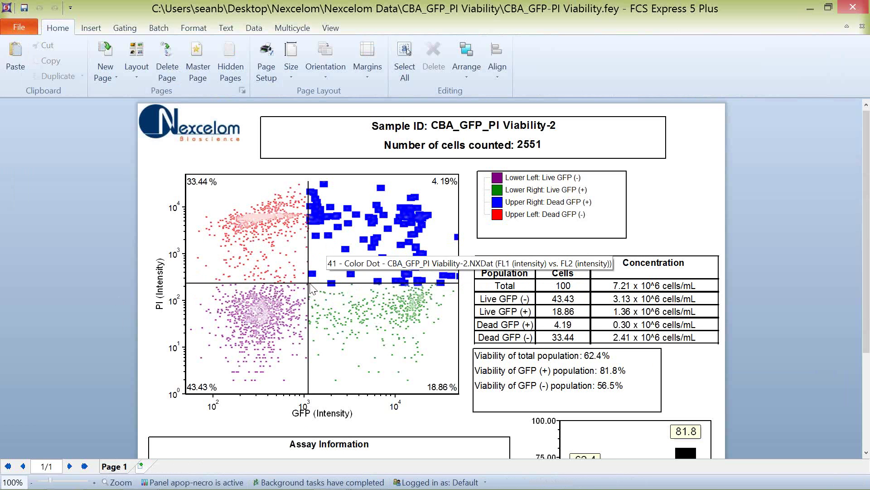
click(500, 202)
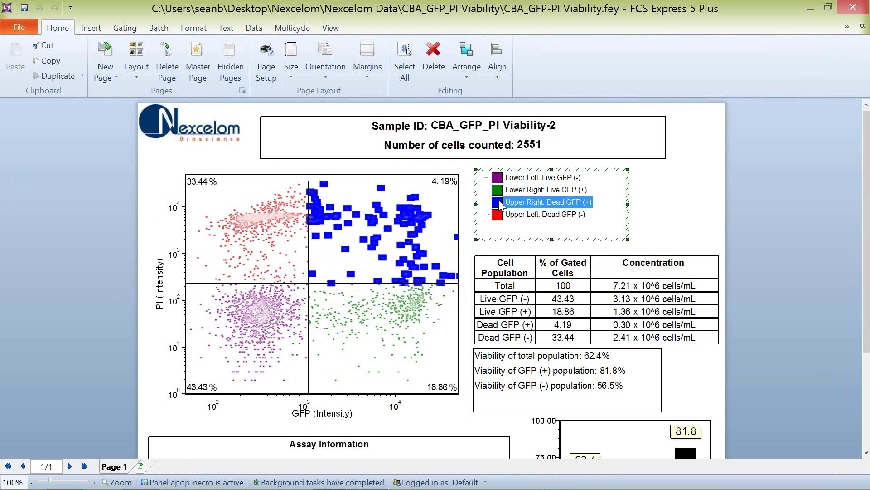
Step: Inspect the Upper Right: Dead GFP (+) gate settings and close them without changes
double_click(499, 199)
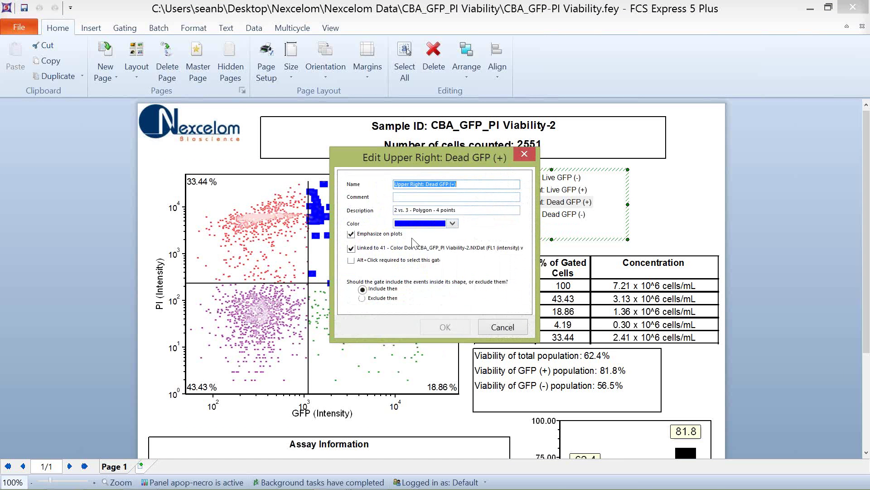
drag(411, 161, 695, 109)
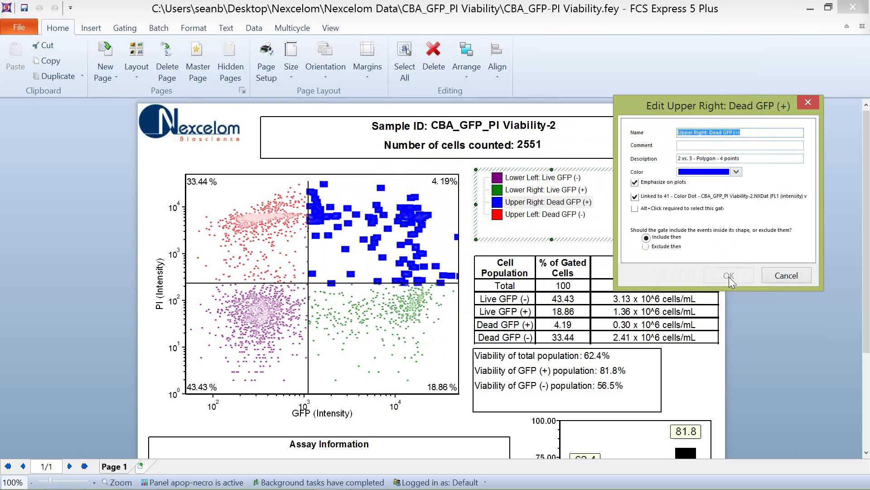
click(784, 276)
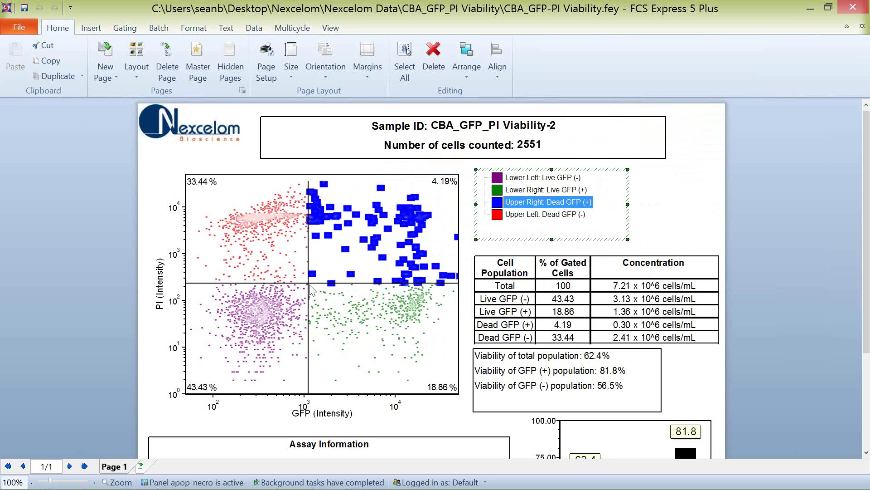
Step: Drag the GFP vs PI quadrant crossing up and right so total viability reads 65.4%
click(310, 287)
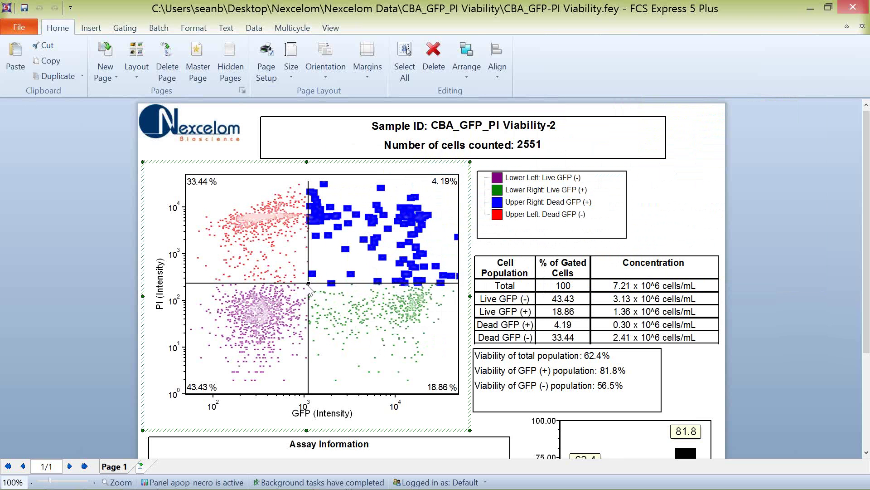
drag(309, 286, 341, 261)
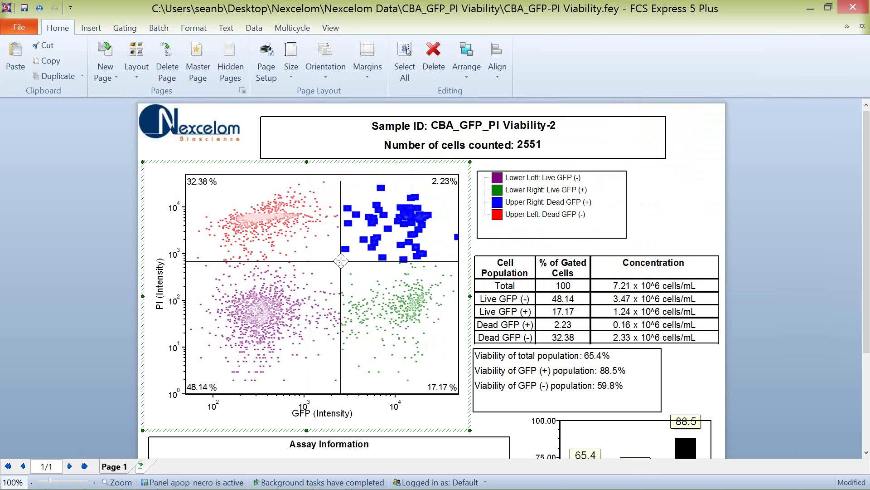
drag(341, 261, 333, 264)
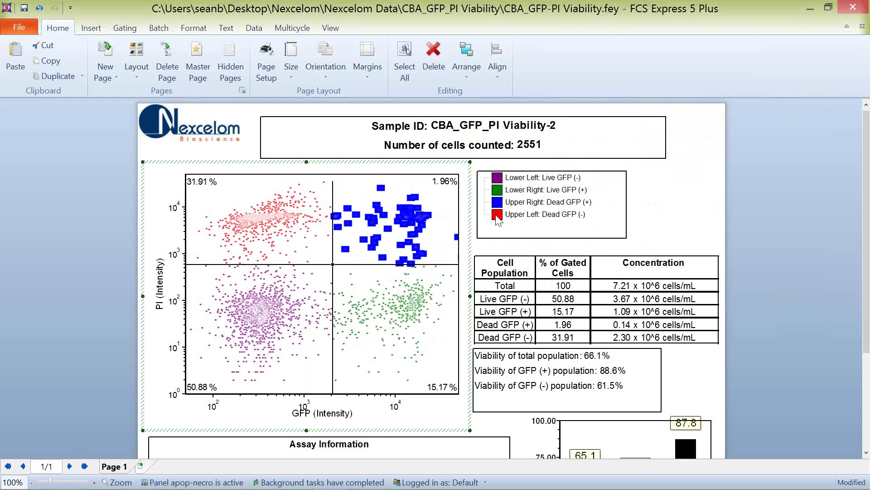
Step: Try emphasis on the Upper Left: Dead GFP (-) gate, then undo it with Ctrl+Z
double_click(498, 216)
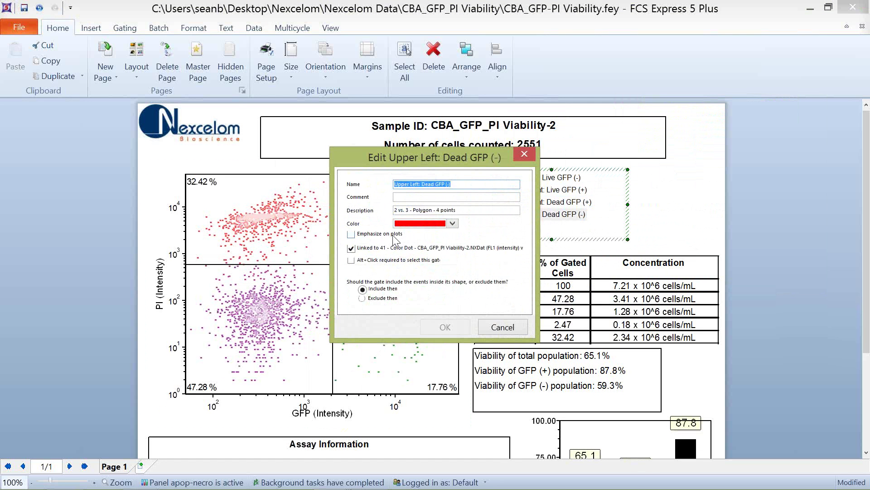
click(394, 236)
click(462, 327)
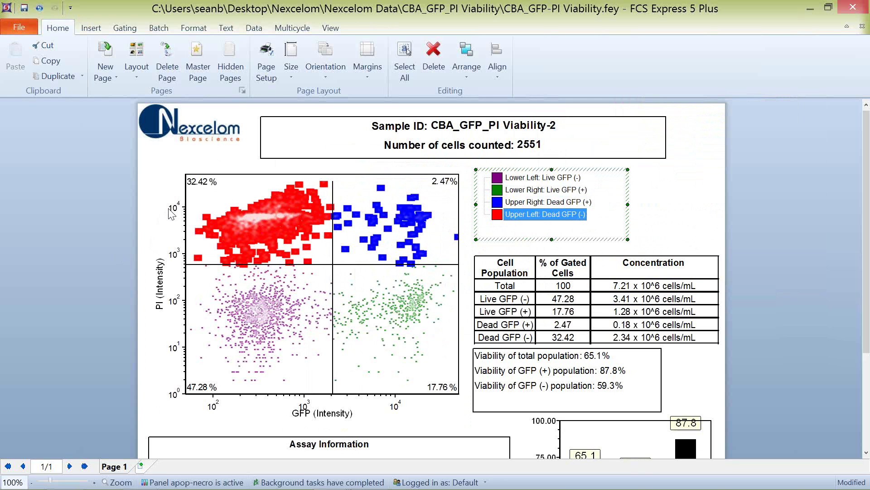
key(ctrl+z)
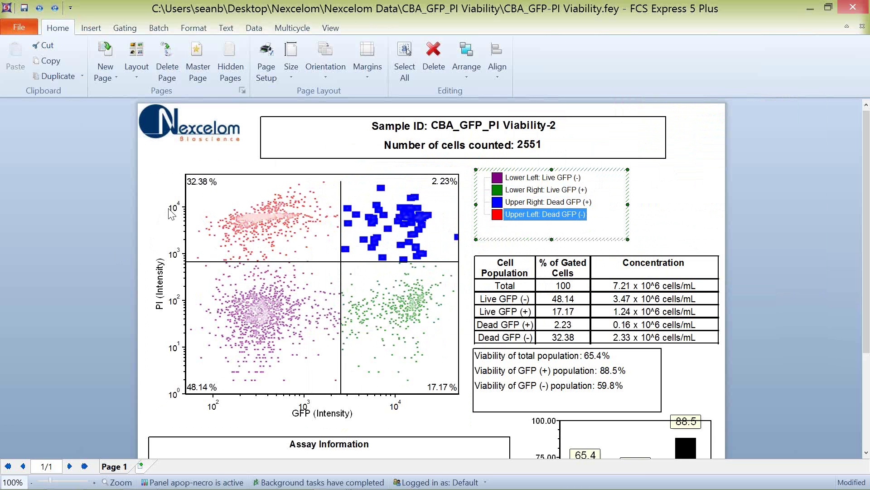
Step: Clear the legend selection and scroll to the CBA_Dual Expression layout's black-background GFP vs RFP plot
click(97, 306)
scroll(100, 290, down, 2)
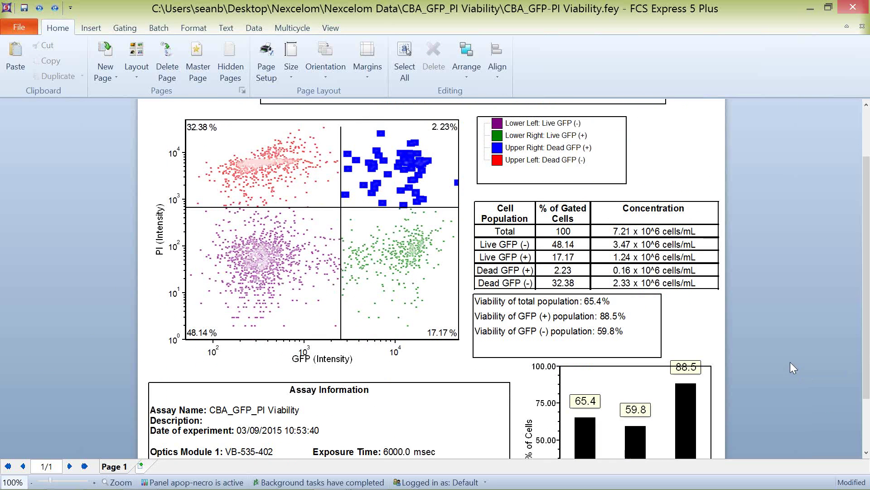
scroll(790, 363, down, 3)
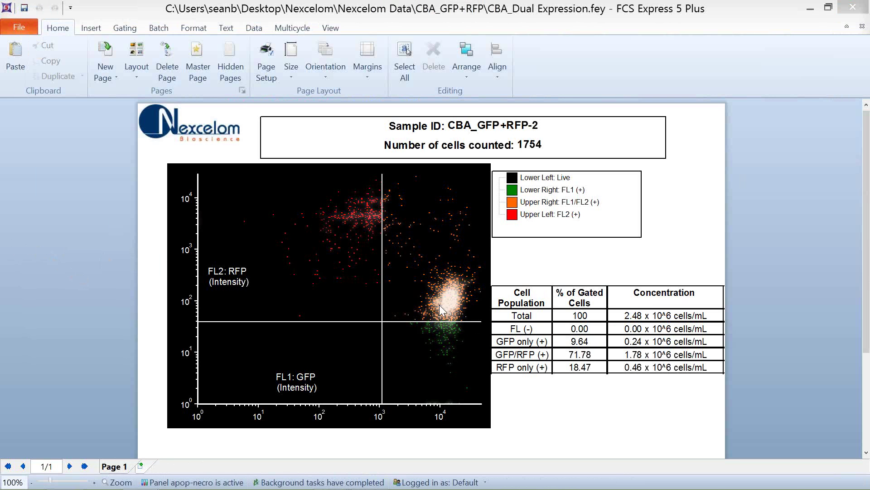
scroll(70, 222, down, 1)
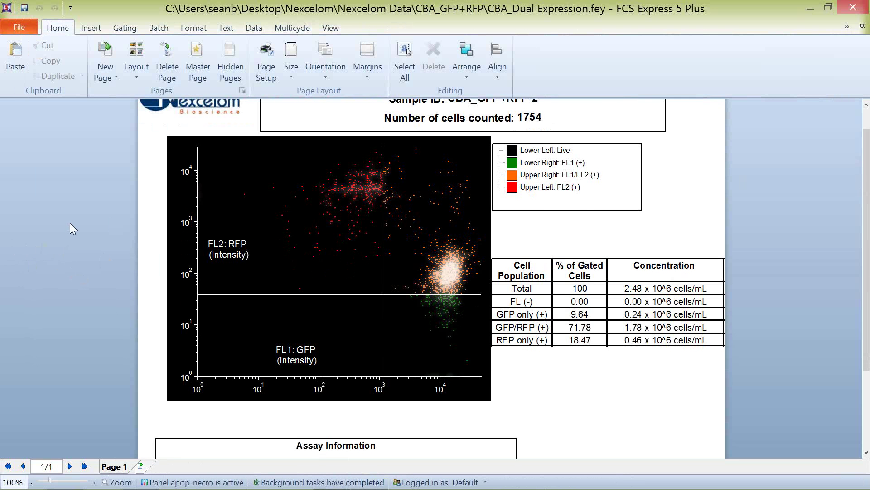
scroll(73, 222, up, 1)
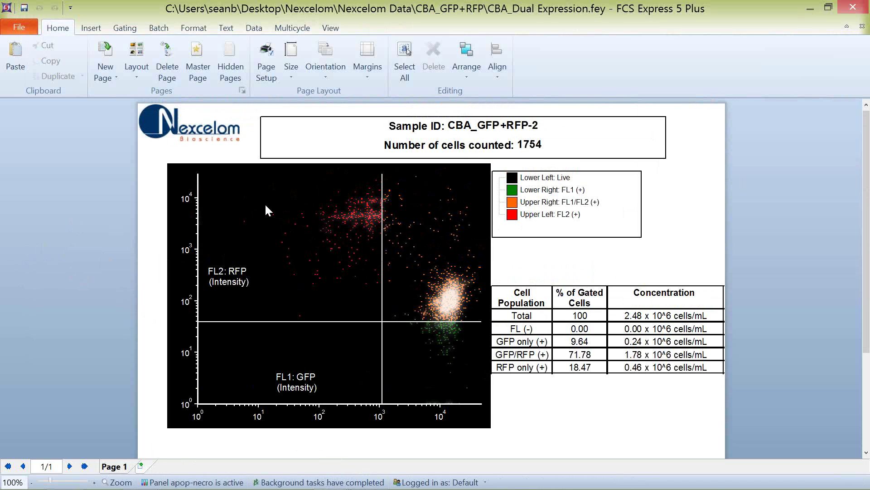
Step: Save the dual expression plot's styling as a new plot theme named 'black background'
right_click(249, 178)
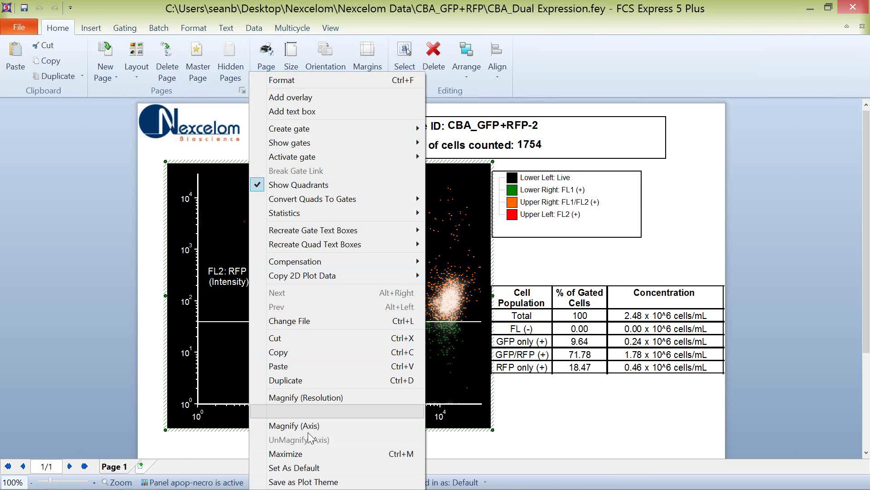
click(303, 481)
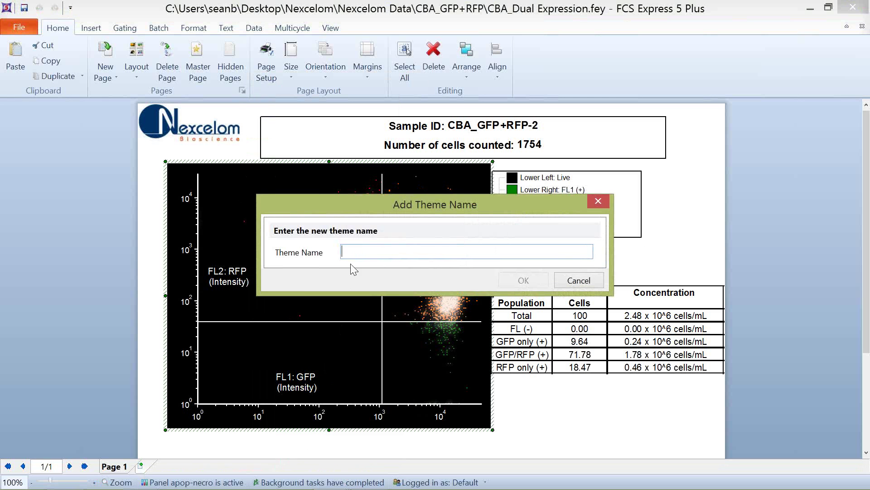
text(black back)
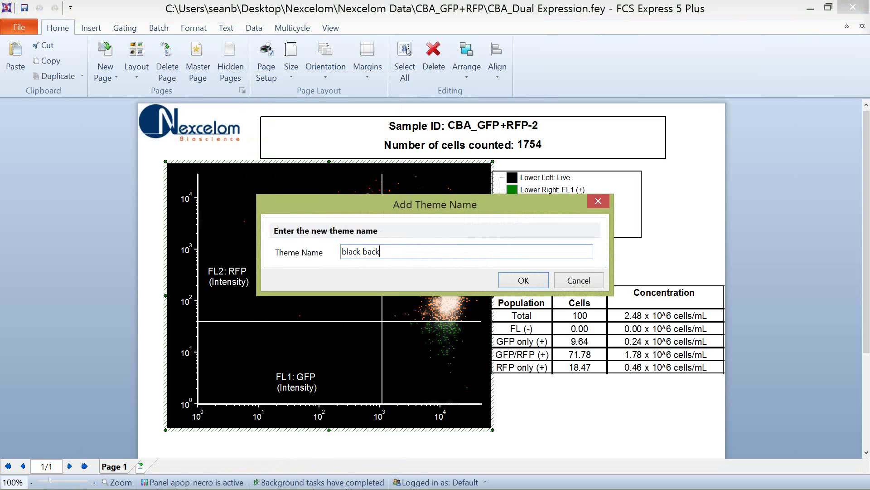
text(ground)
click(521, 280)
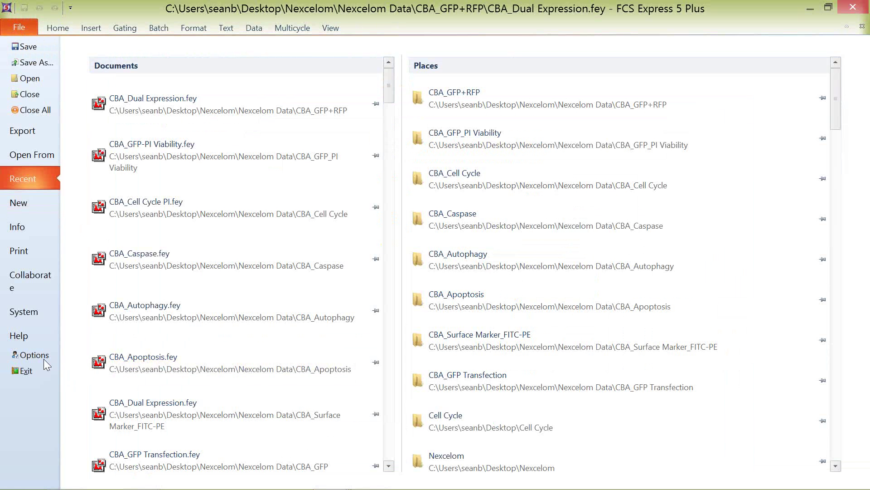
click(42, 356)
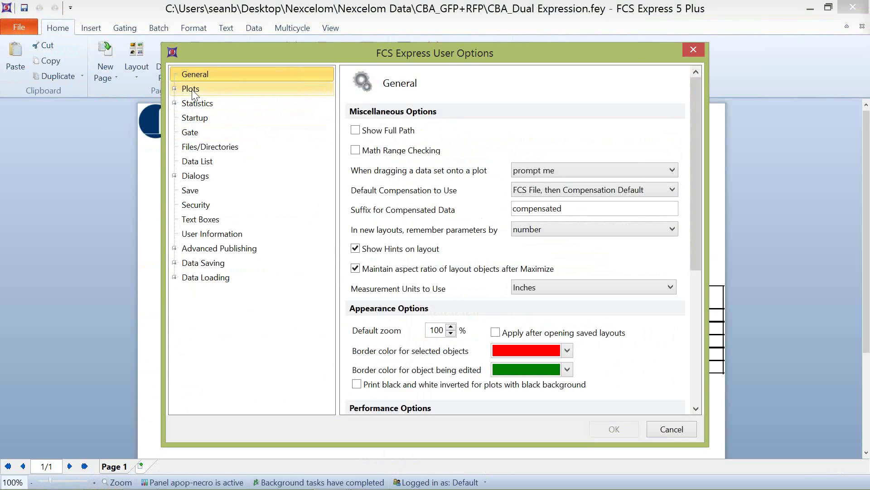
Step: Set 'black background' as the current theme in the Plots user options
click(192, 89)
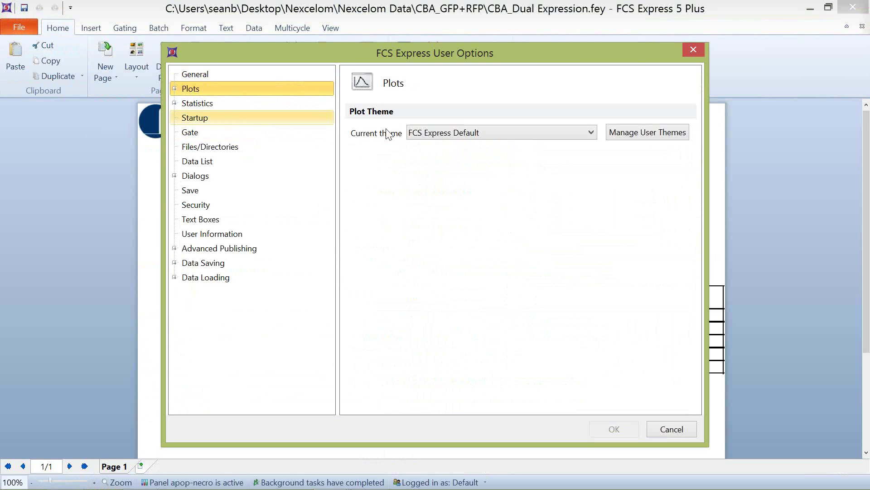
click(591, 132)
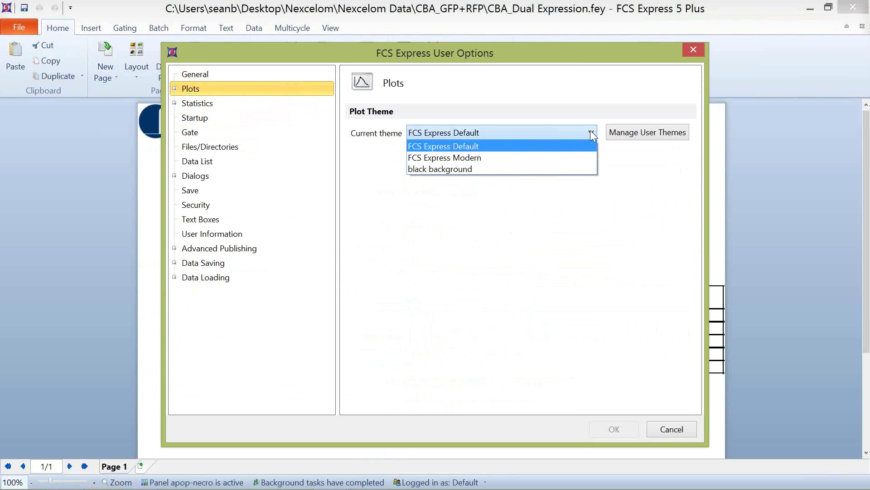
click(460, 169)
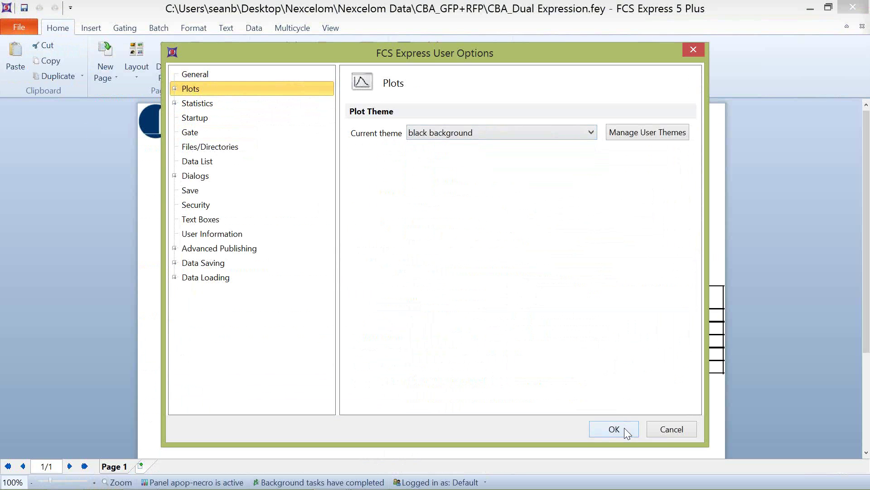
click(624, 427)
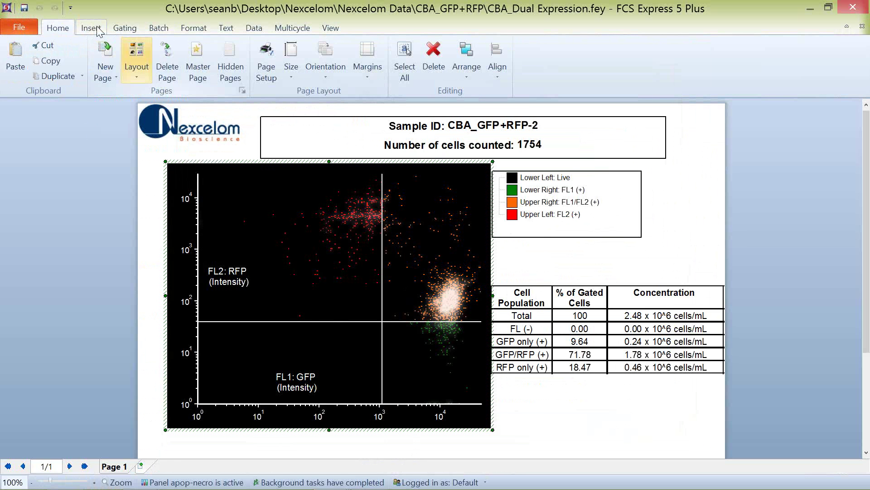
click(91, 28)
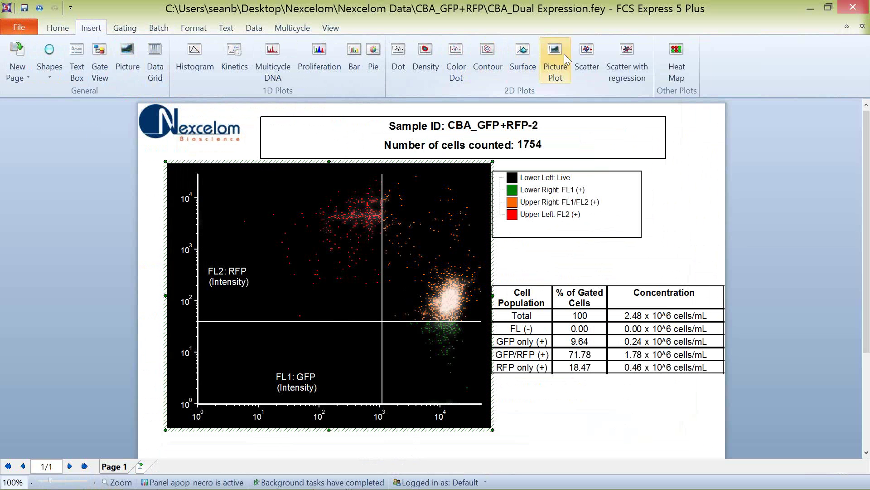
click(424, 55)
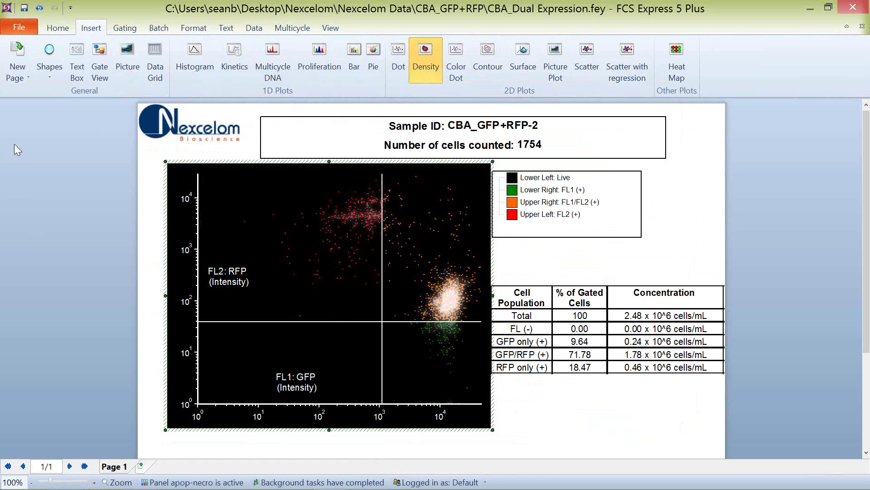
drag(12, 143, 173, 300)
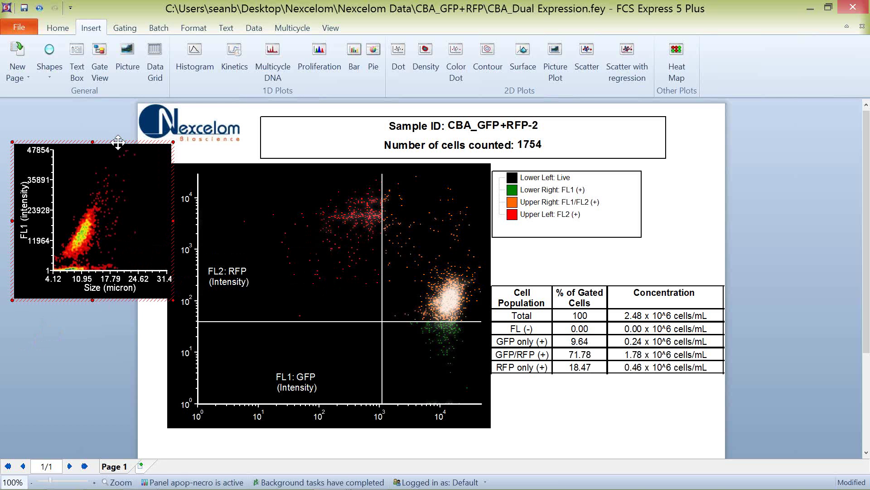
key(Delete)
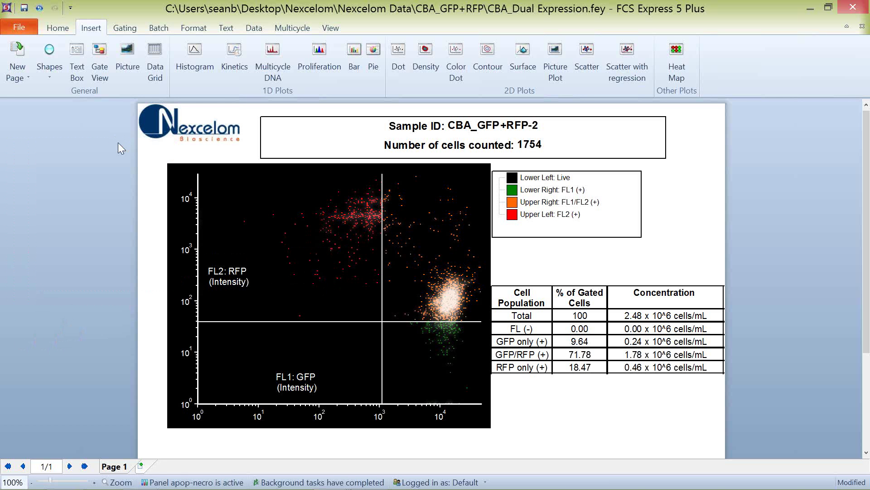
Step: Delete the 'black background' user plot theme, then leave Options without applying anything else
click(27, 26)
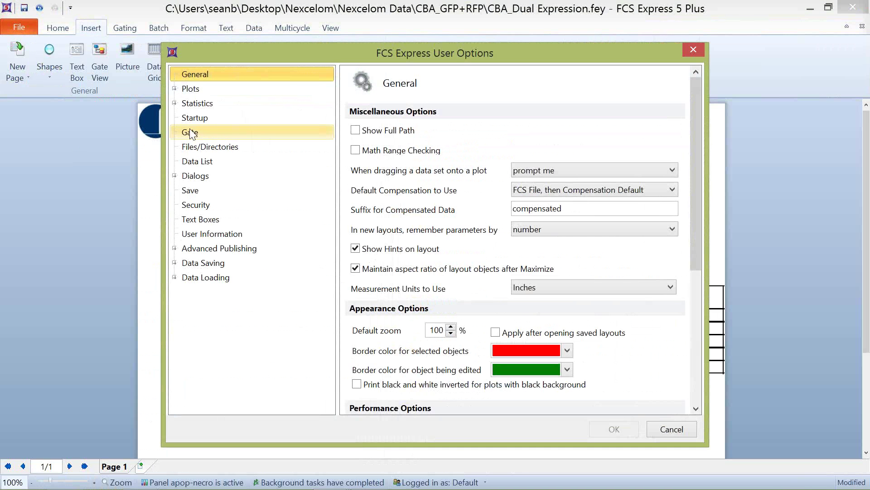
click(189, 90)
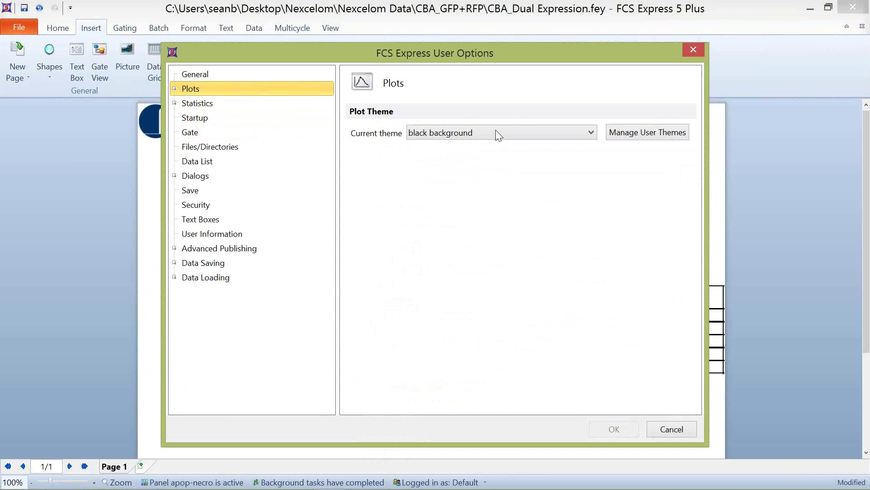
click(643, 134)
click(366, 171)
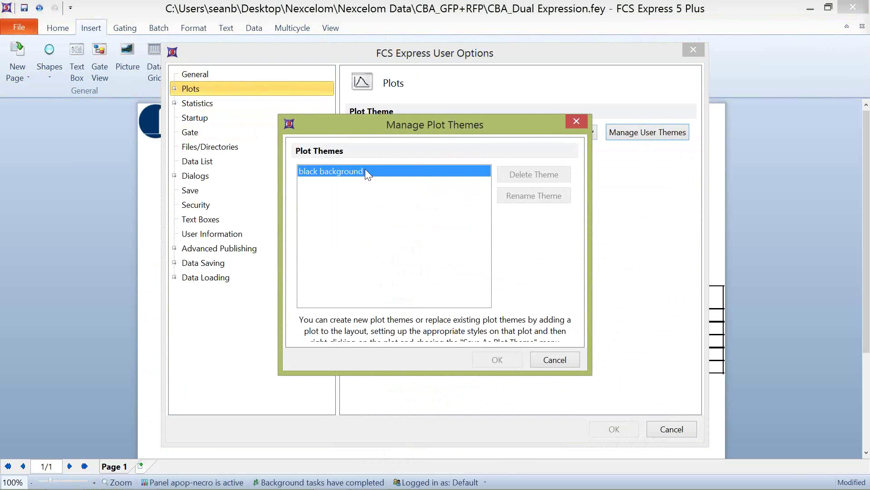
click(534, 173)
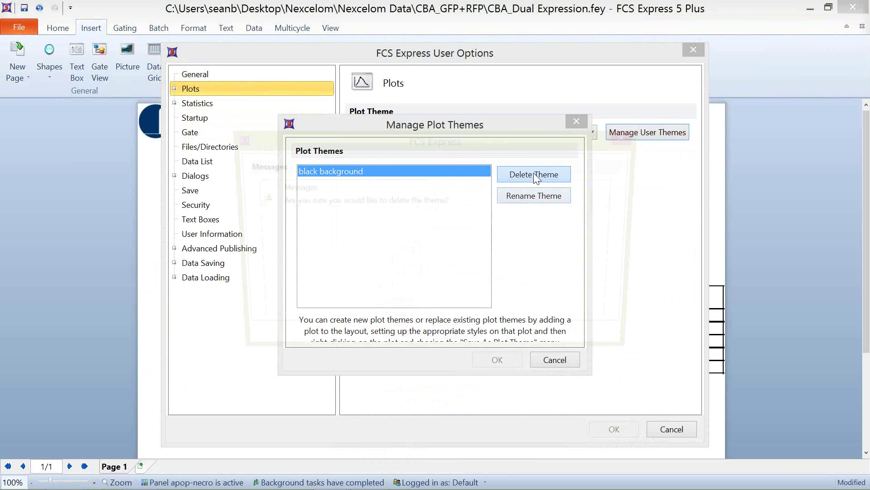
click(410, 341)
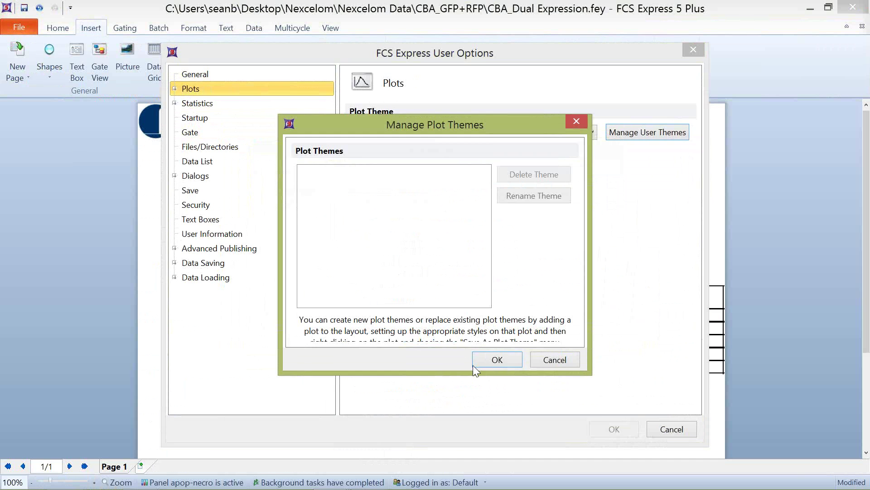
click(501, 357)
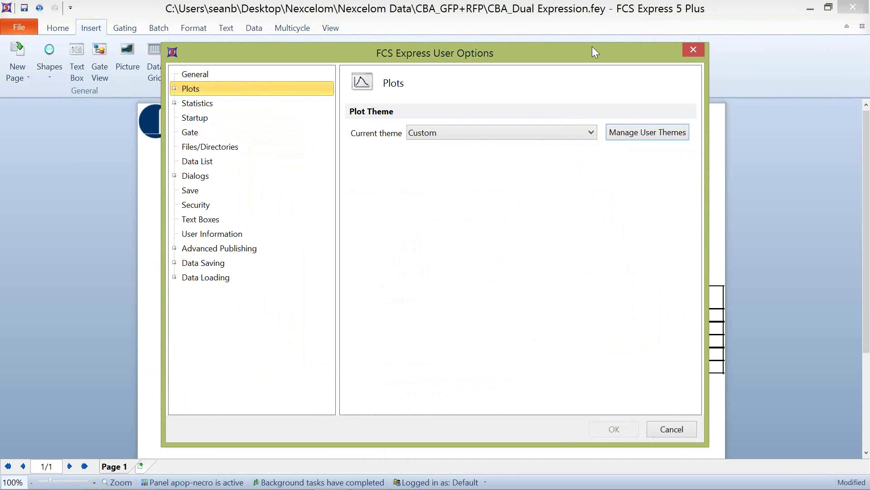
click(672, 430)
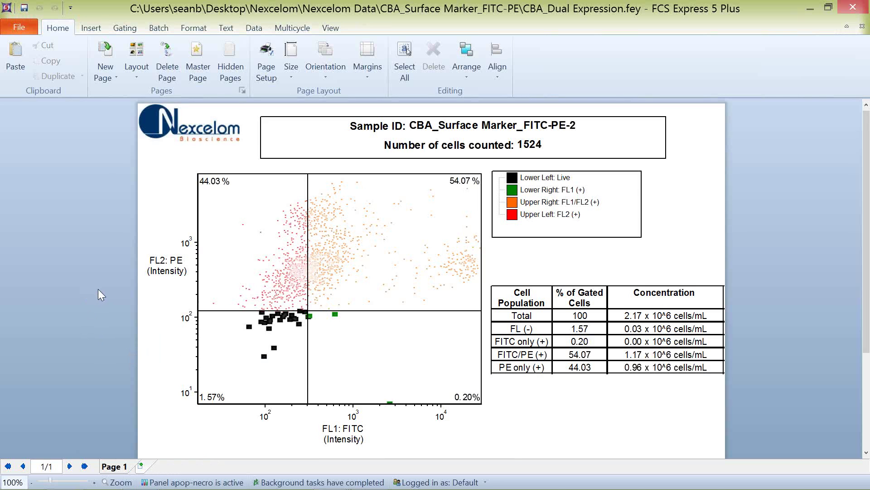
Step: Raise the FITC vs PE quadrant crossing up and right, giving FL (-) 7.68% and FITC only 1.84%
scroll(118, 290, down, 1)
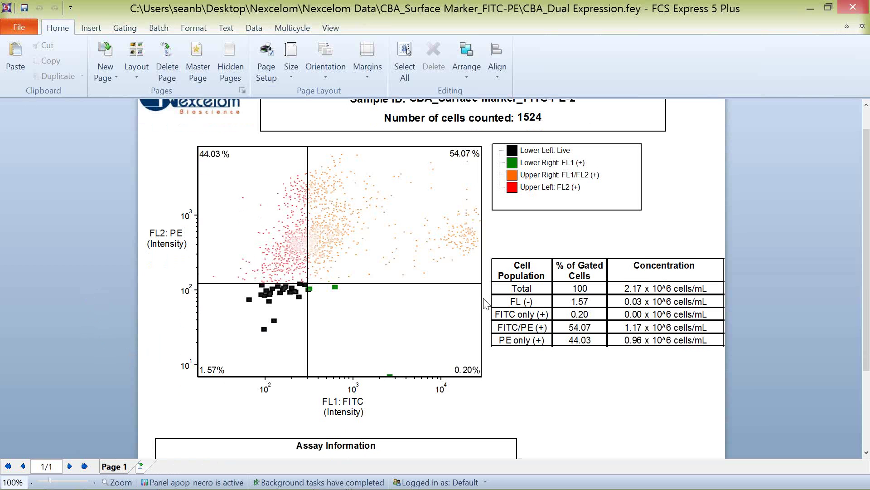
click(308, 284)
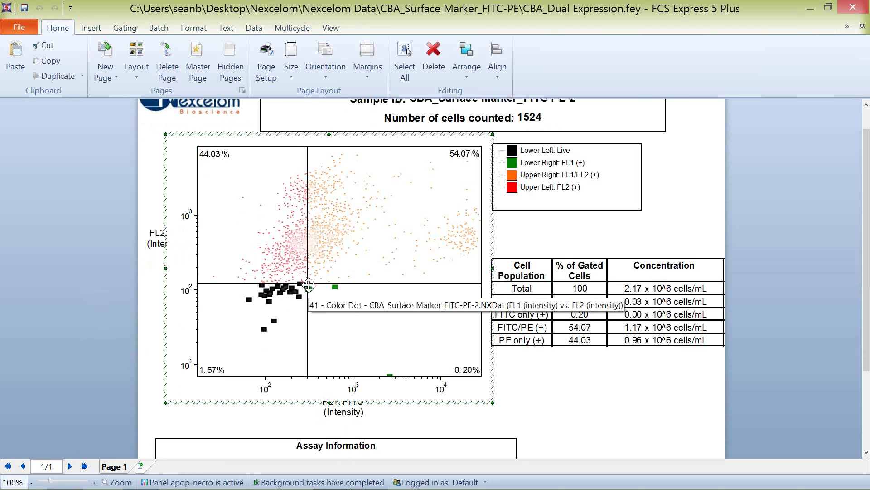
mouse_move(308, 284)
mouse_down()
mouse_move(302, 258)
mouse_move(295, 275)
mouse_move(305, 285)
mouse_up()
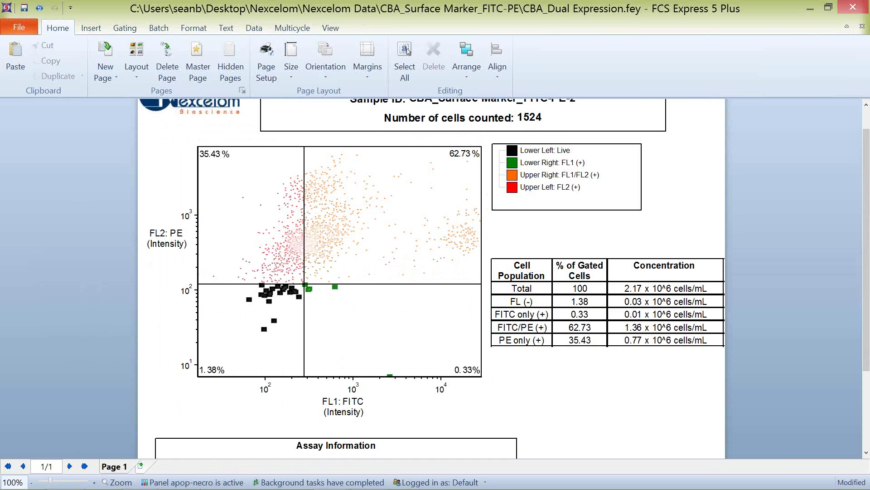
mouse_move(330, 476)
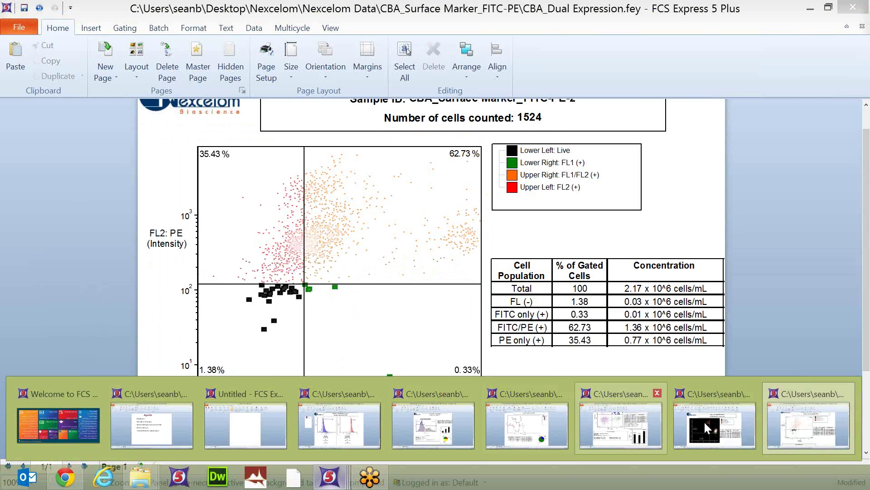
mouse_move(274, 423)
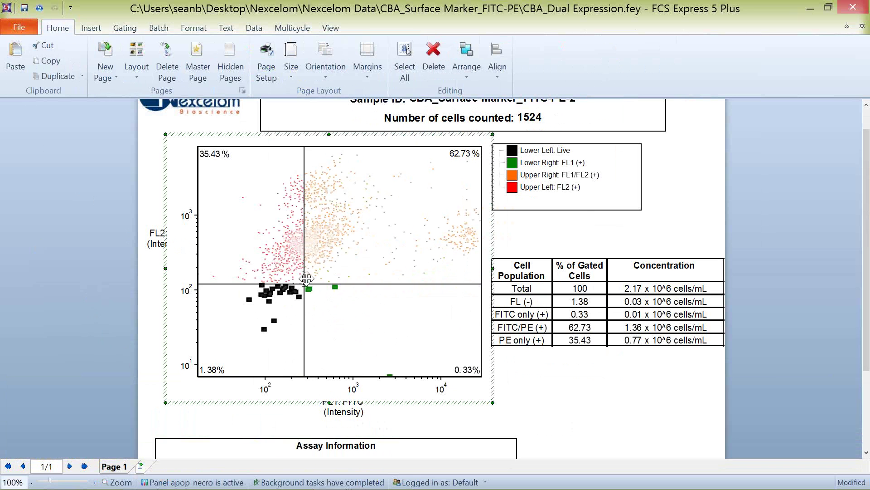
drag(306, 278, 309, 266)
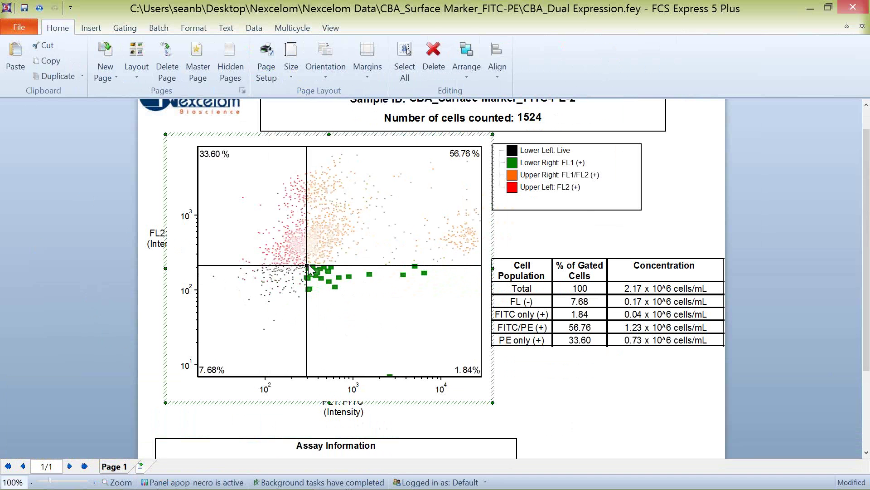
Step: Close the Surface Marker, GFP+RFP, GFP-PI Viability, Cell Cycle PI, Caspase and Autophagy layouts, discarding changes
click(863, 29)
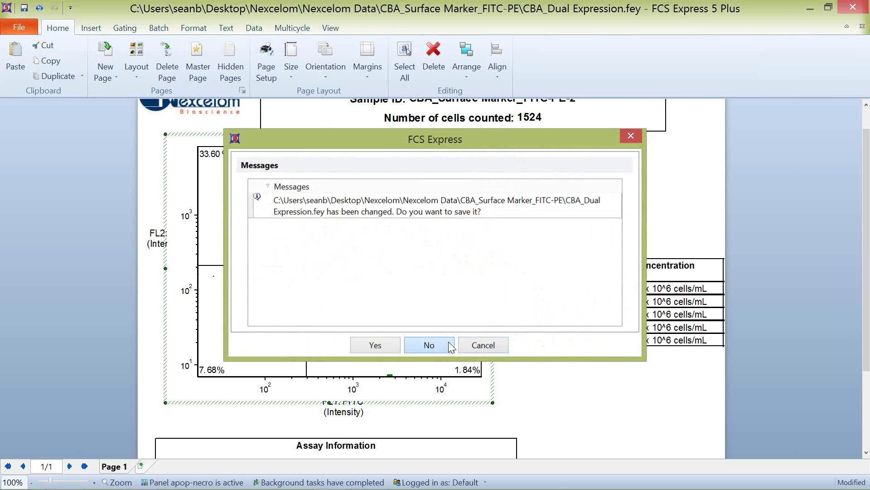
click(448, 341)
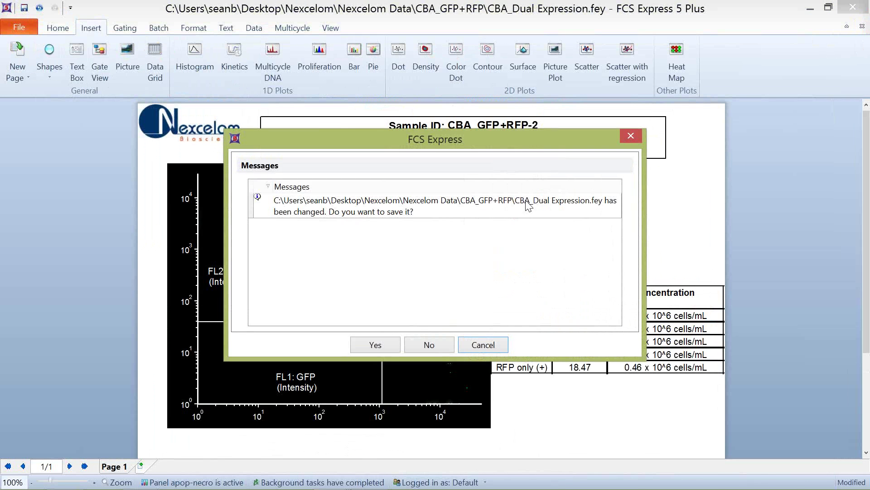
click(437, 346)
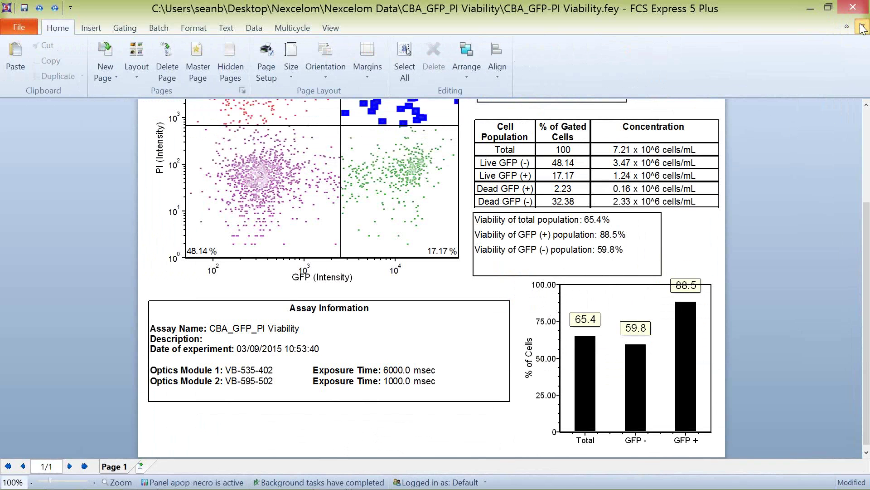
click(863, 29)
click(443, 345)
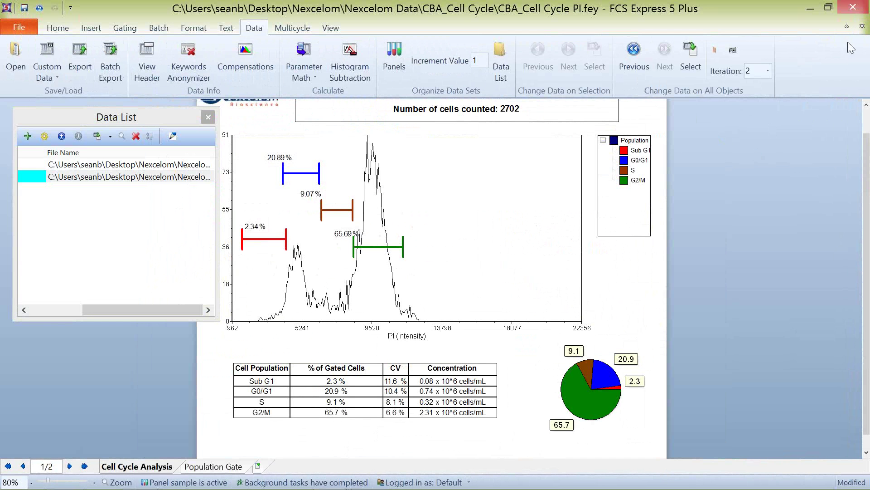
click(863, 26)
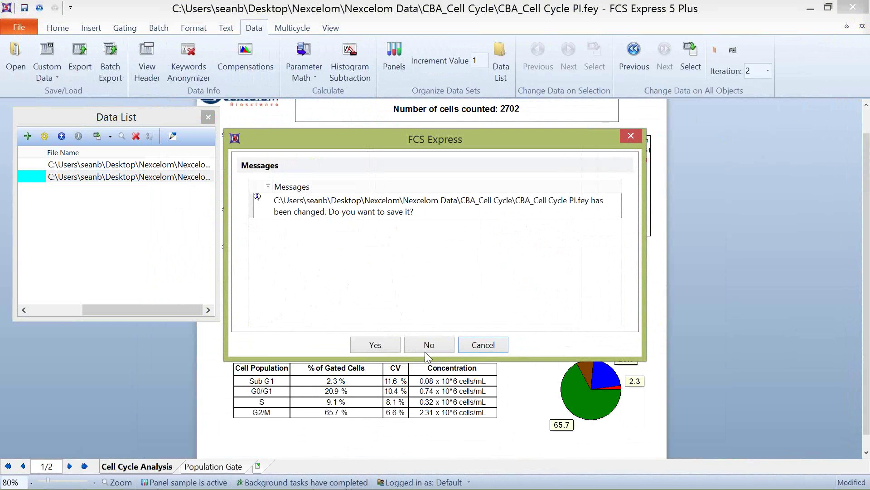
click(427, 345)
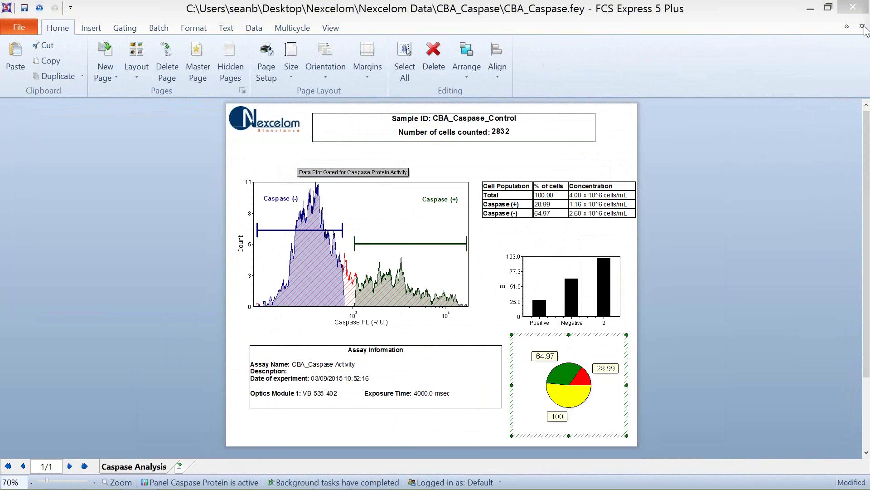
click(862, 26)
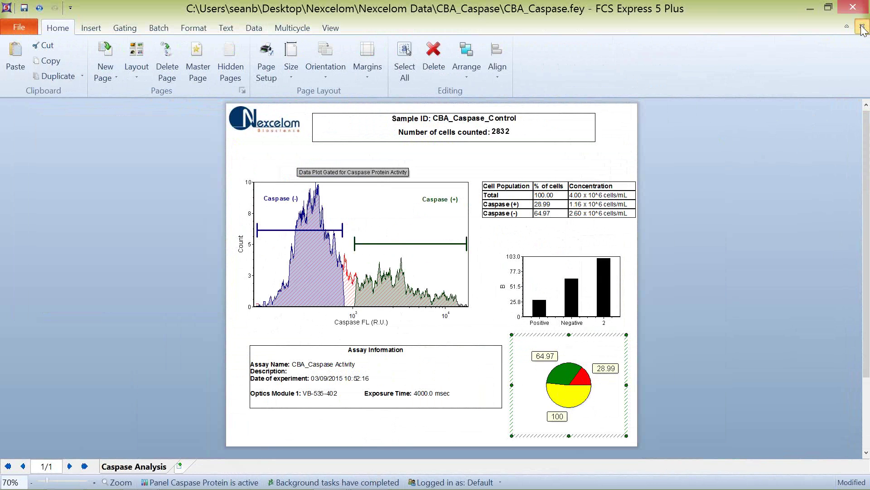
click(442, 344)
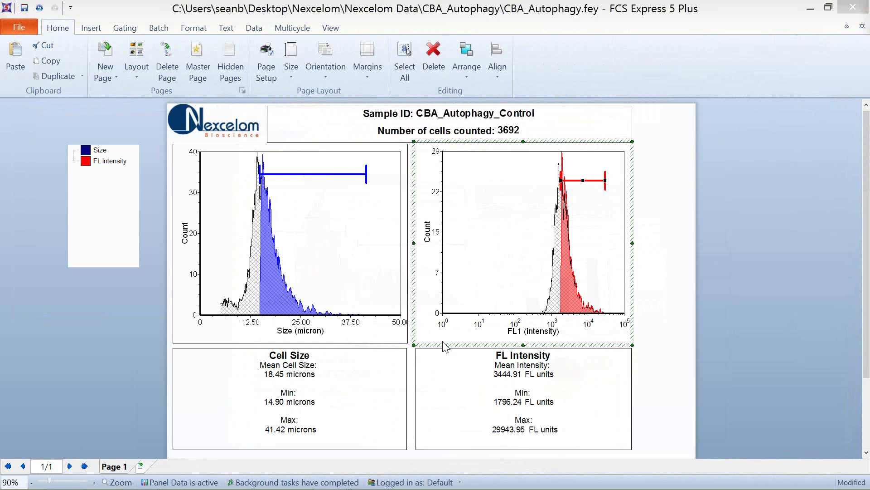
click(862, 28)
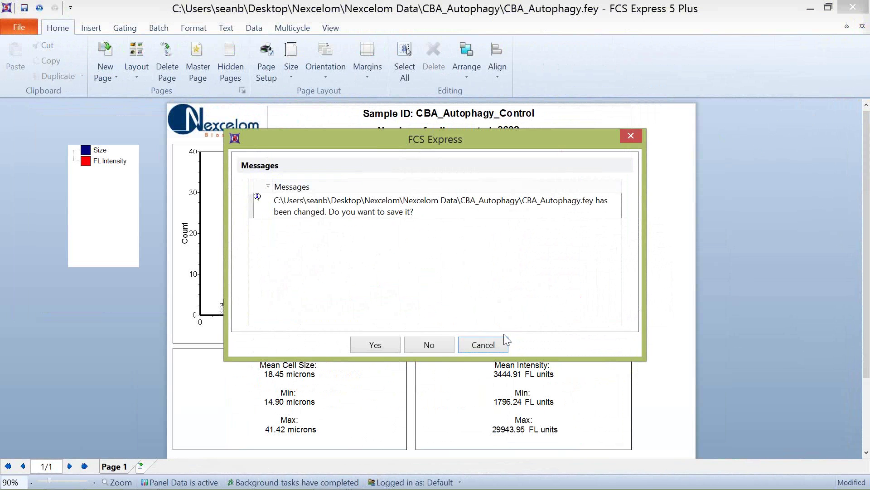
click(450, 343)
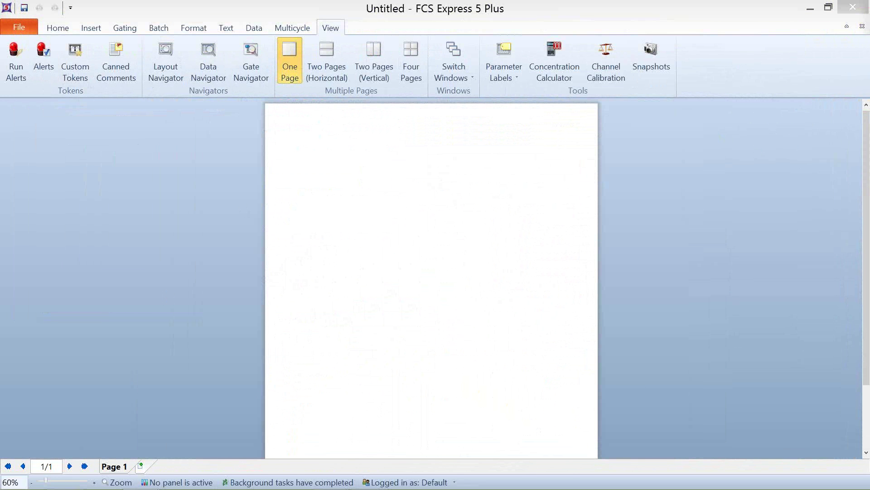
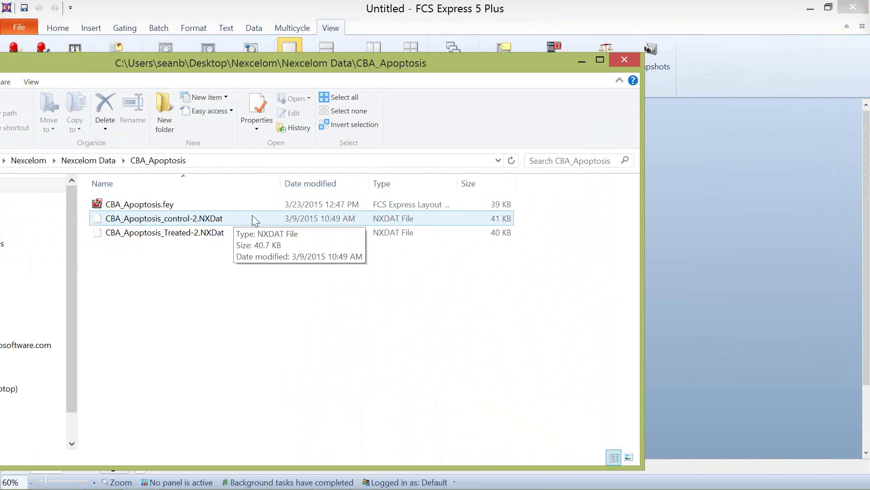
Step: Close the CBA_Apoptosis File Explorer window to get back to the blank FCS Express layout
key(alt+F4)
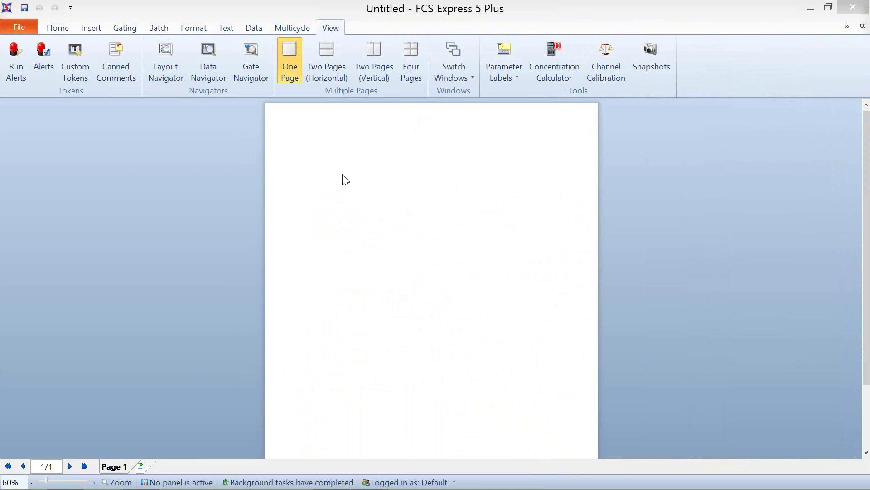
Step: Insert a colour dot plot area at the top-left of the page
click(54, 29)
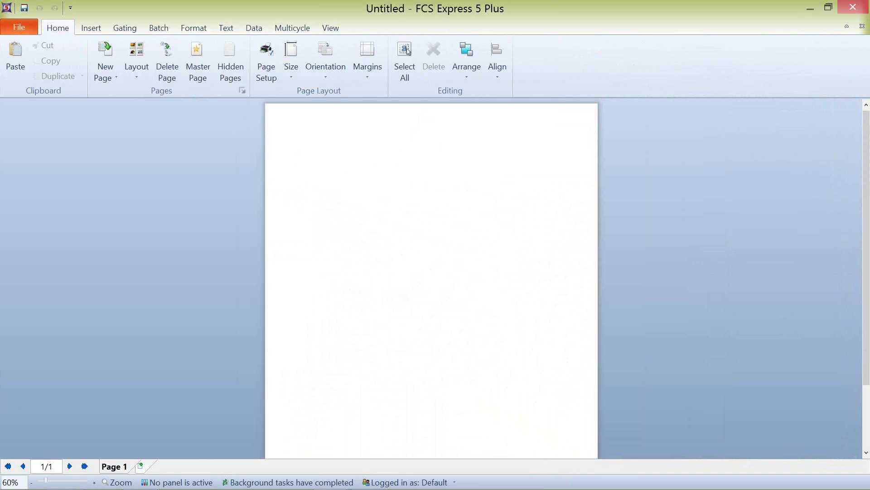
click(102, 25)
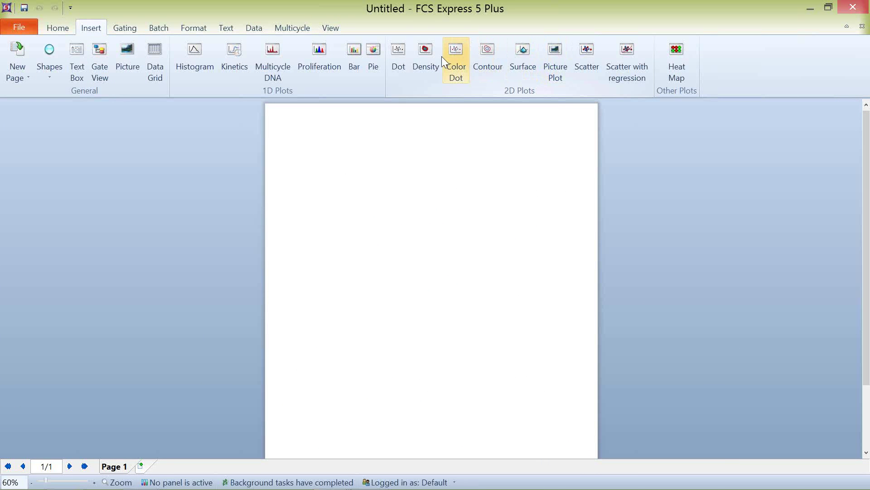
click(456, 61)
drag(269, 115, 409, 243)
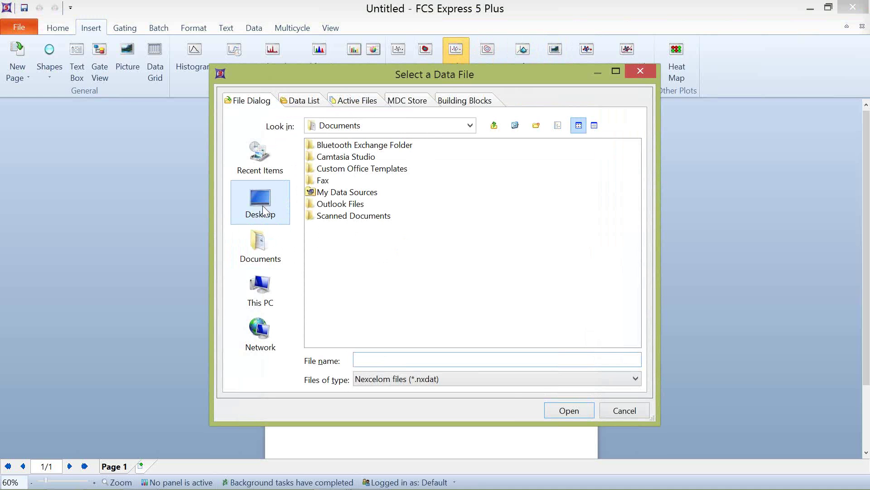
Step: Load CBA_Apoptosis_control-2.NXDat from Desktop > Nexcelom > Nexcelom Data > CBA_Apoptosis into the plot
click(605, 384)
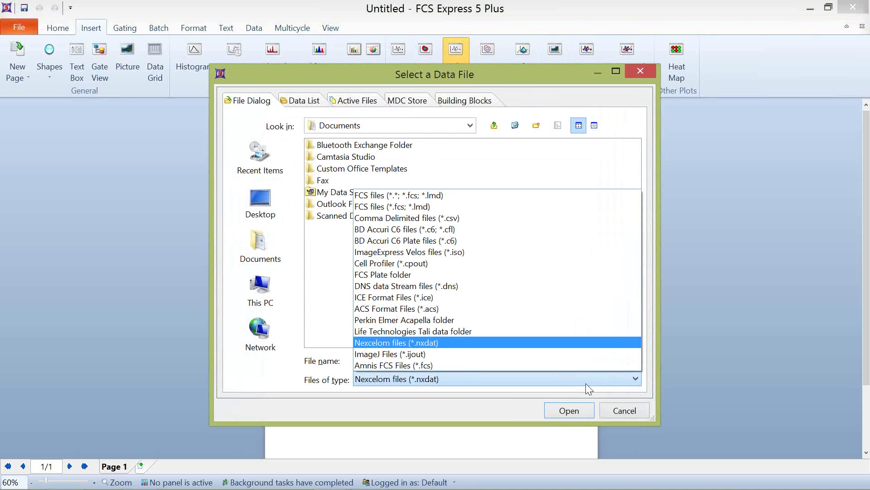
click(426, 346)
click(268, 206)
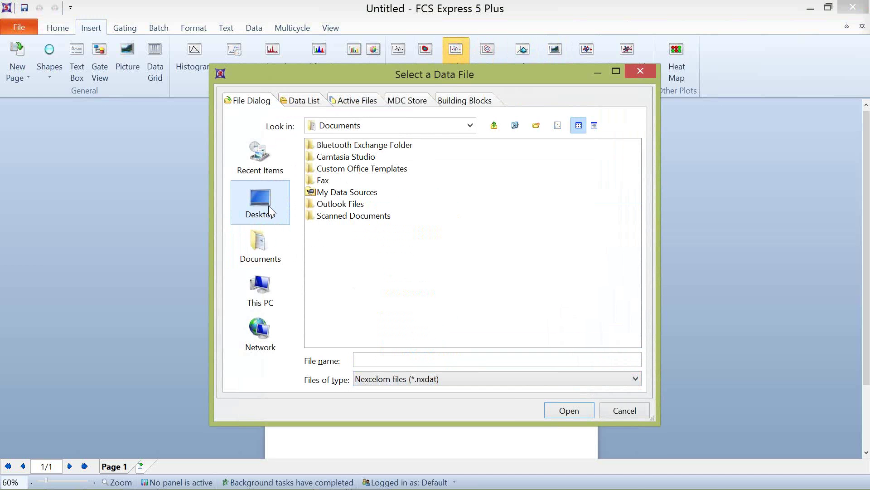
double_click(323, 227)
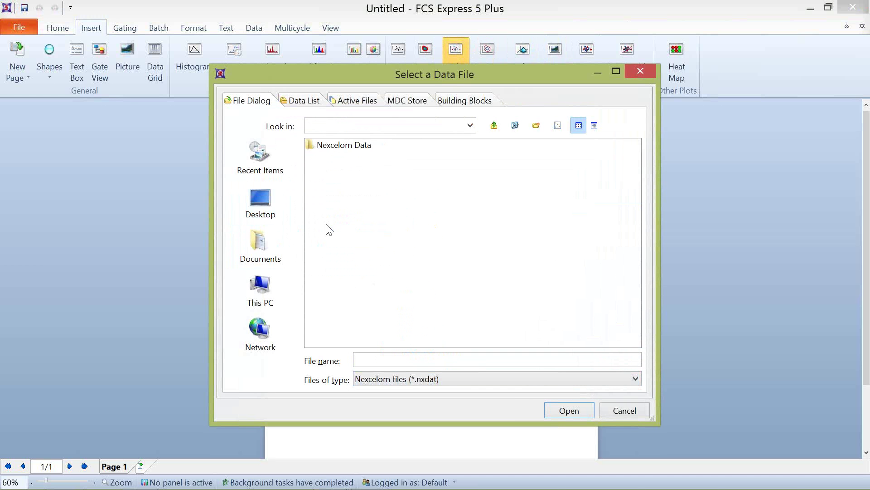
double_click(334, 146)
click(330, 145)
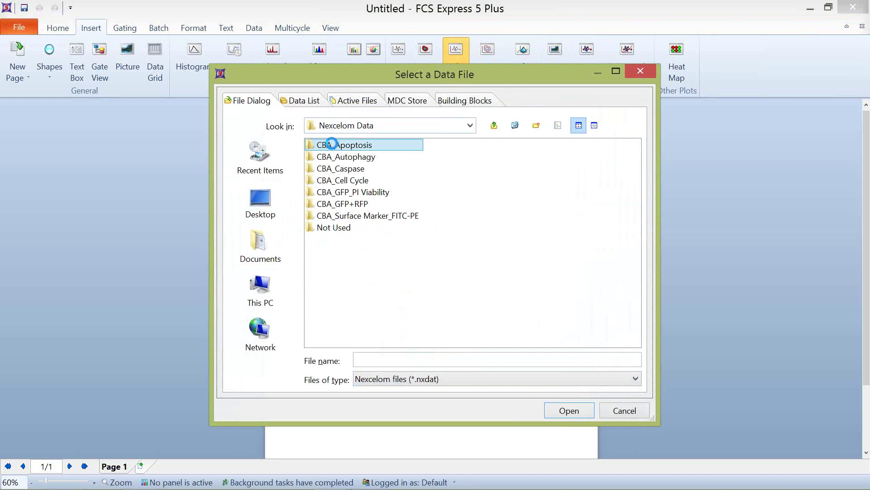
right_click(329, 145)
key(Escape)
double_click(329, 145)
click(331, 145)
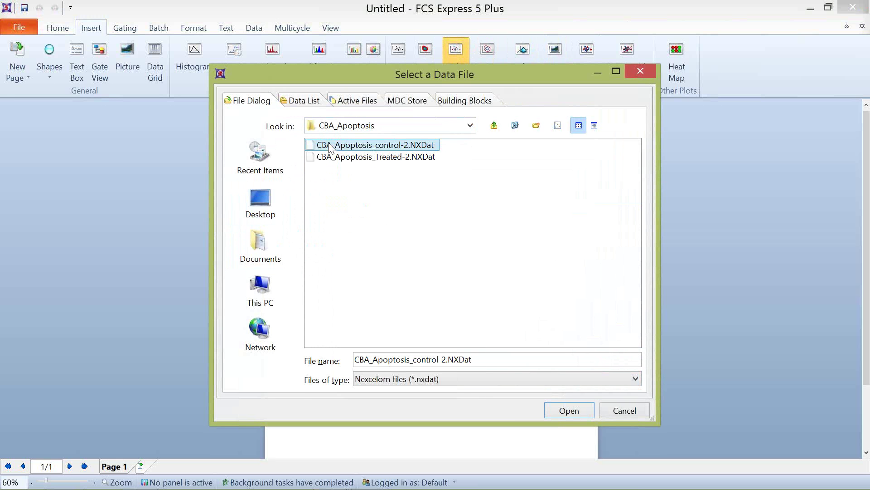
click(571, 414)
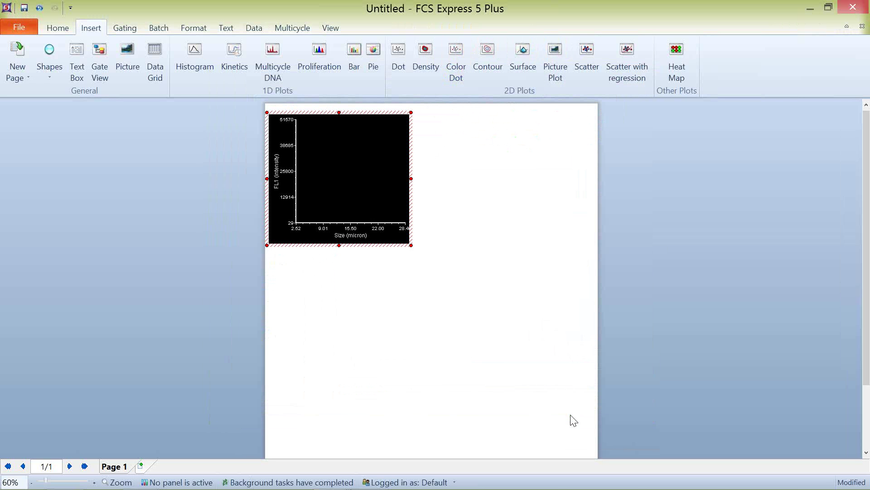
Step: In User Options > Plots, set the current plot theme to FCS Express Default
click(31, 29)
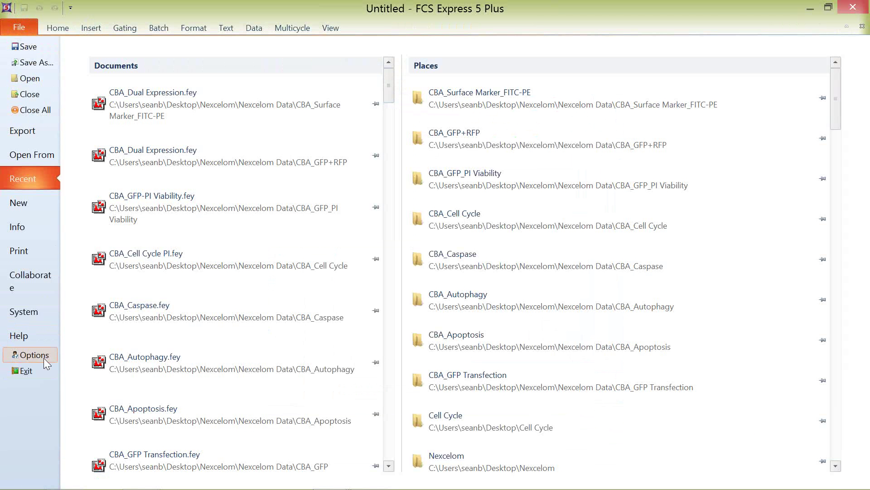
click(45, 360)
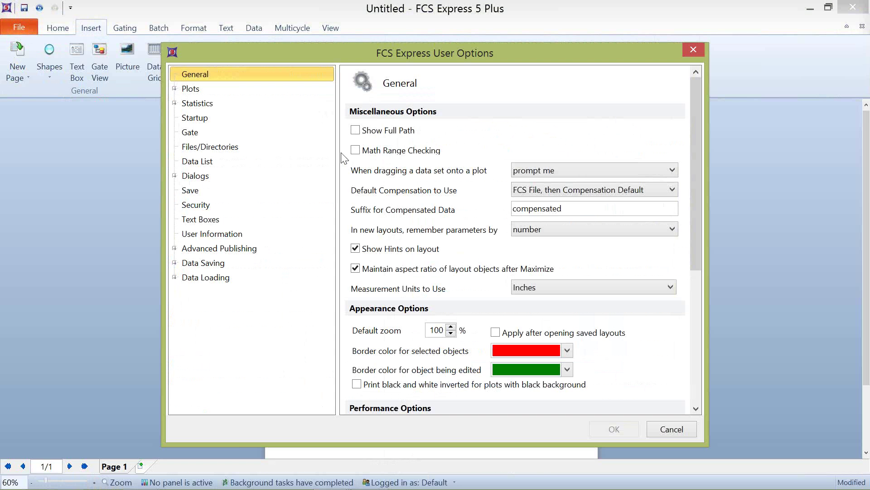
click(190, 89)
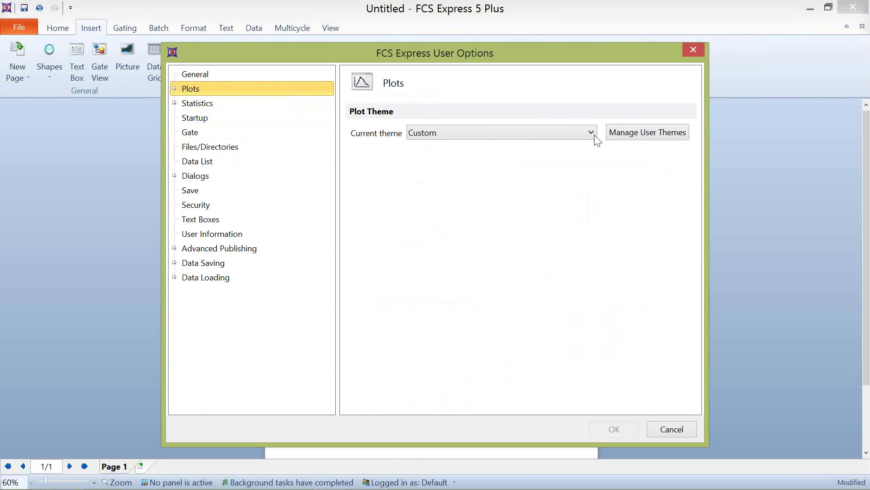
click(590, 134)
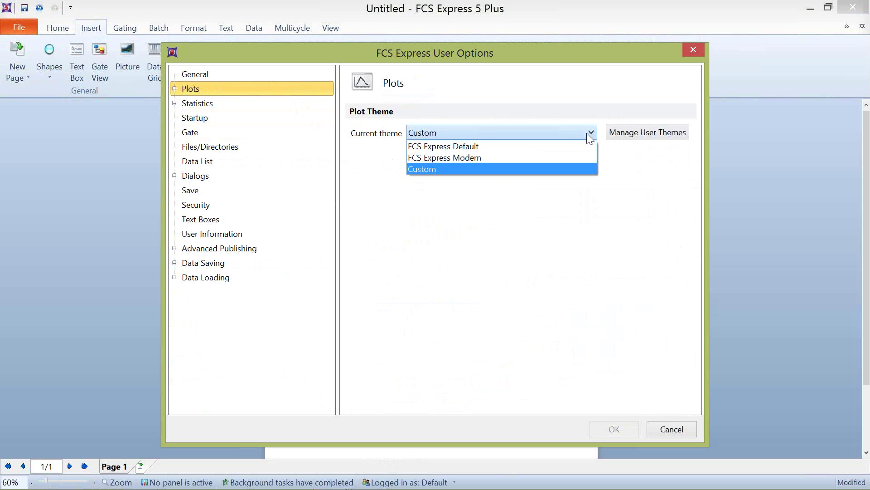
click(464, 148)
click(627, 429)
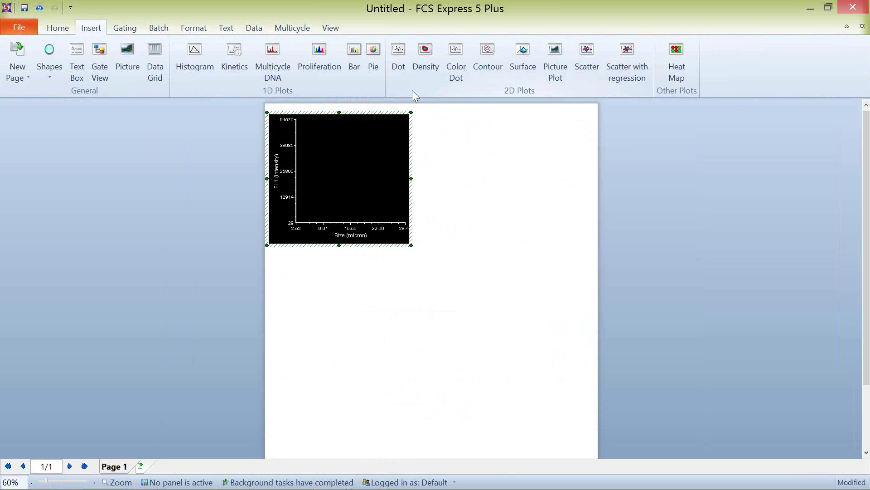
Step: Delete the black plot and insert a new colour dot plot of control-2.NXDat, repositioned and resized
key(Delete)
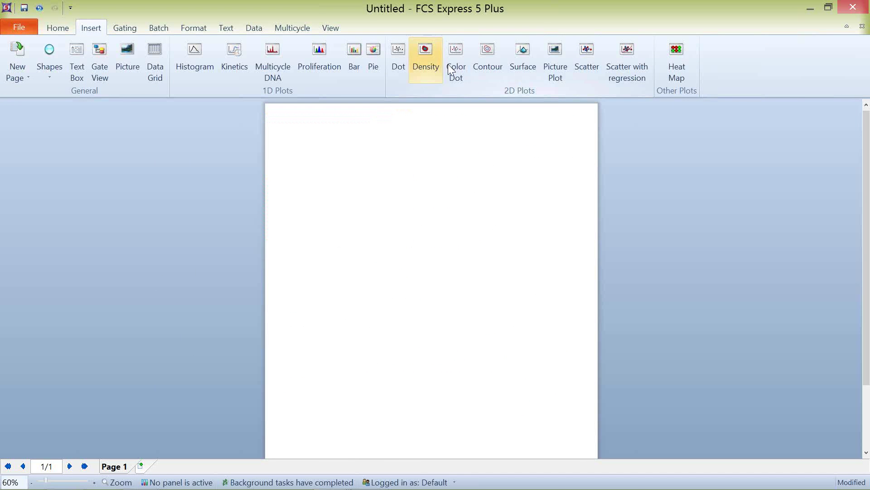
click(456, 59)
drag(273, 114, 412, 229)
double_click(373, 145)
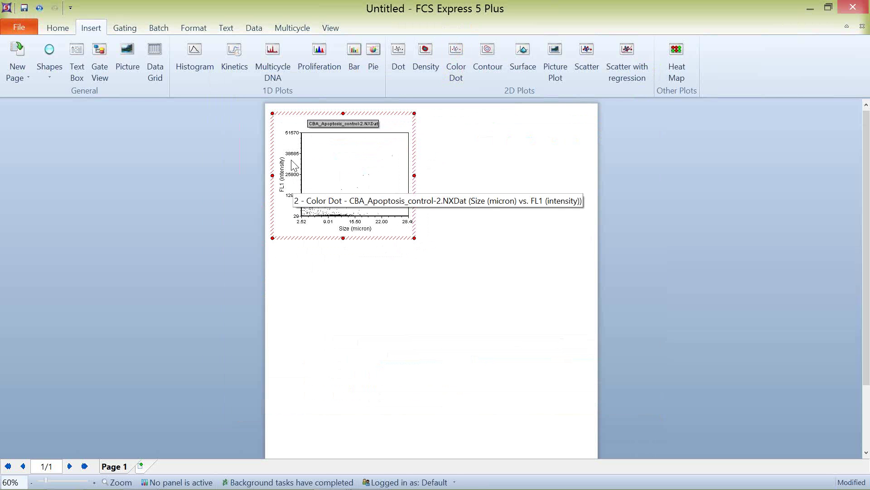
mouse_move(296, 113)
mouse_down()
mouse_move(327, 135)
mouse_move(294, 104)
mouse_up()
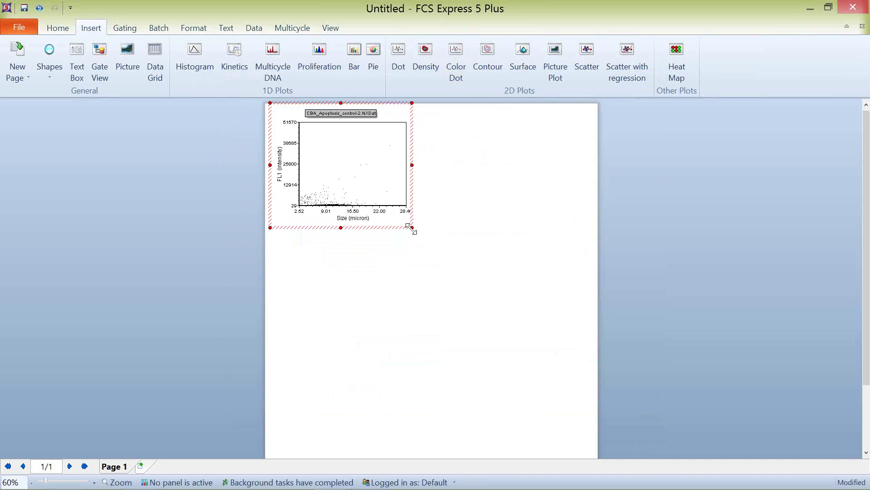
mouse_move(410, 227)
mouse_down()
mouse_move(458, 264)
mouse_move(408, 235)
mouse_move(416, 235)
mouse_up()
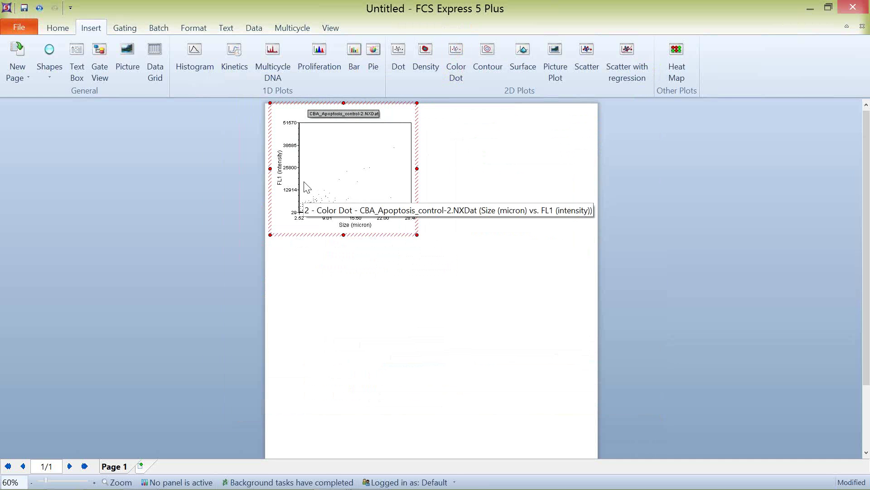
Step: Set the new plot's Y axis to Major Axis (micron)
click(280, 169)
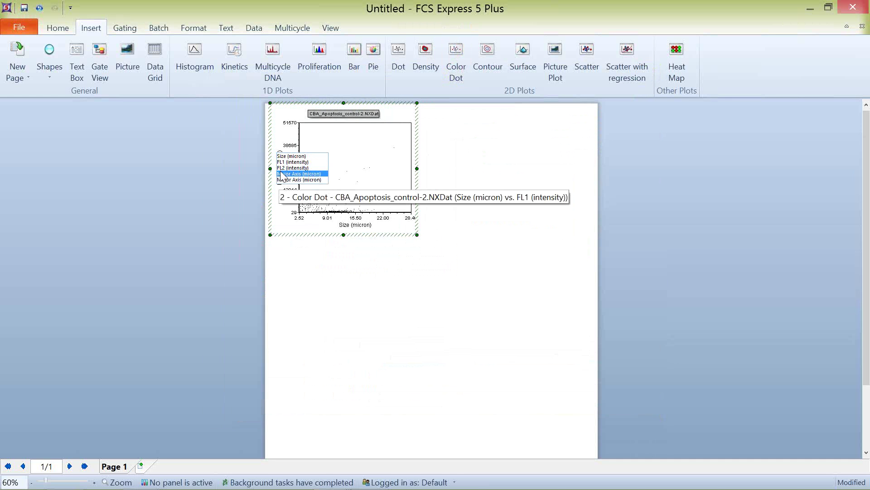
click(281, 174)
click(280, 173)
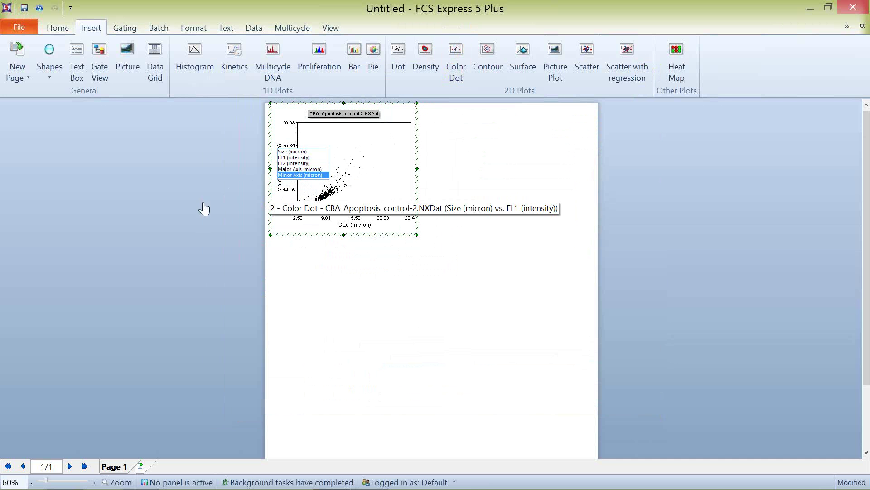
click(306, 176)
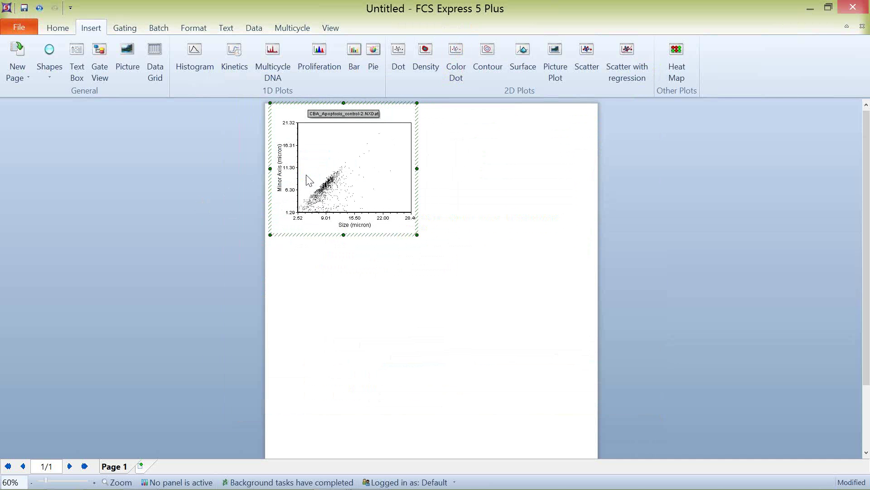
click(280, 178)
click(283, 177)
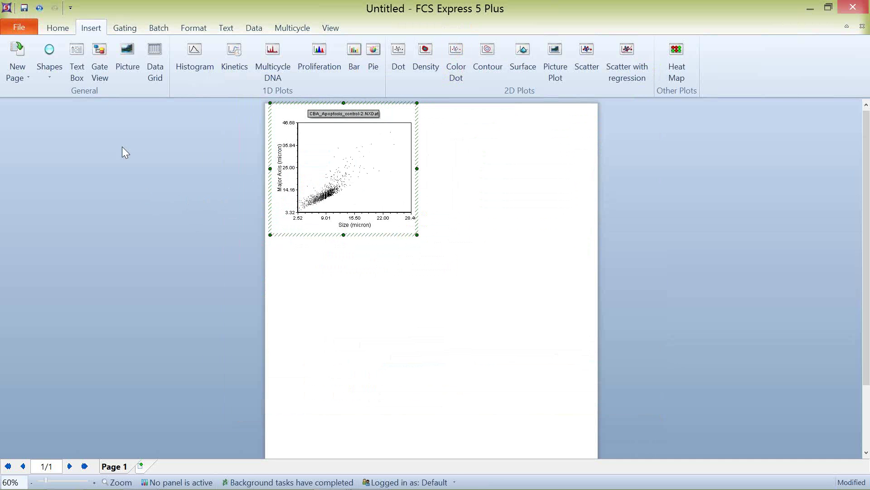
click(123, 28)
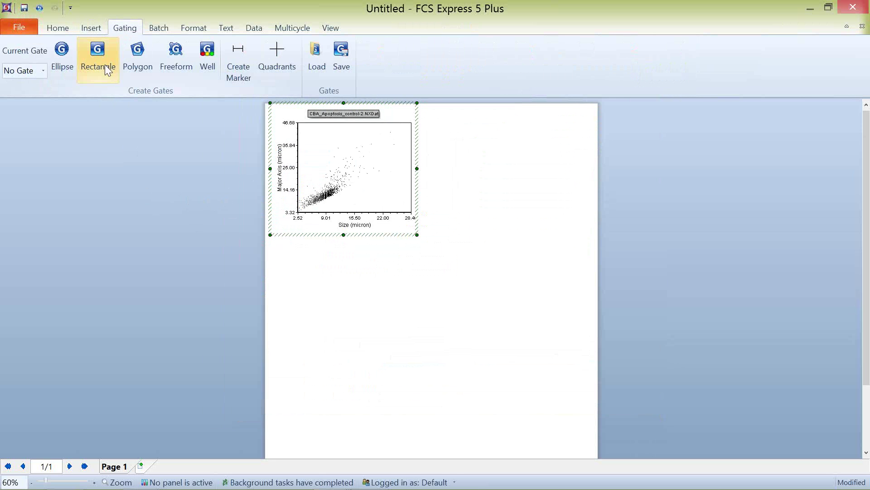
Step: Draw a red freeform gate named 'Our Cells' around the main cell cluster
click(95, 54)
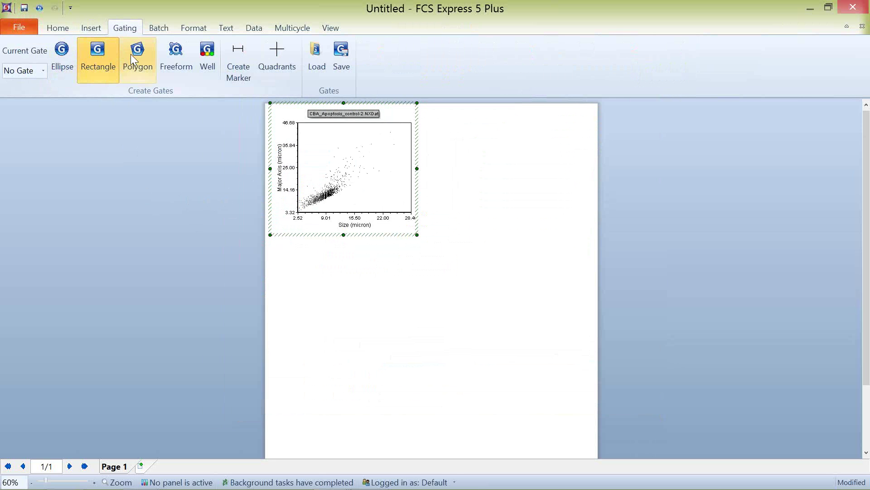
click(175, 61)
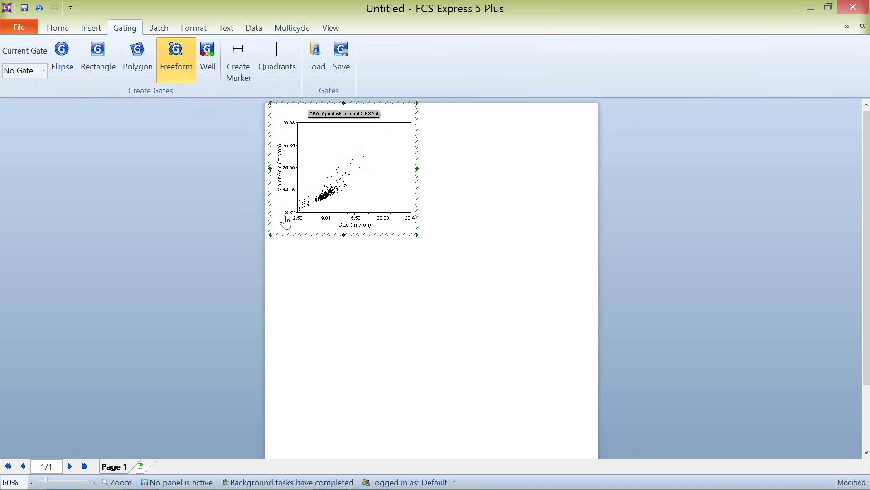
mouse_move(352, 162)
mouse_down()
mouse_move(308, 197)
mouse_move(338, 210)
mouse_move(367, 170)
mouse_move(356, 156)
mouse_up()
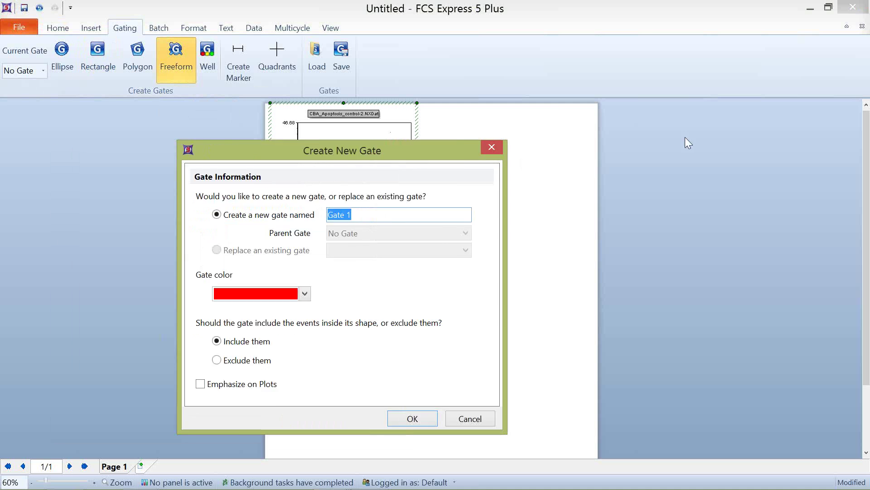
drag(608, 118, 632, 117)
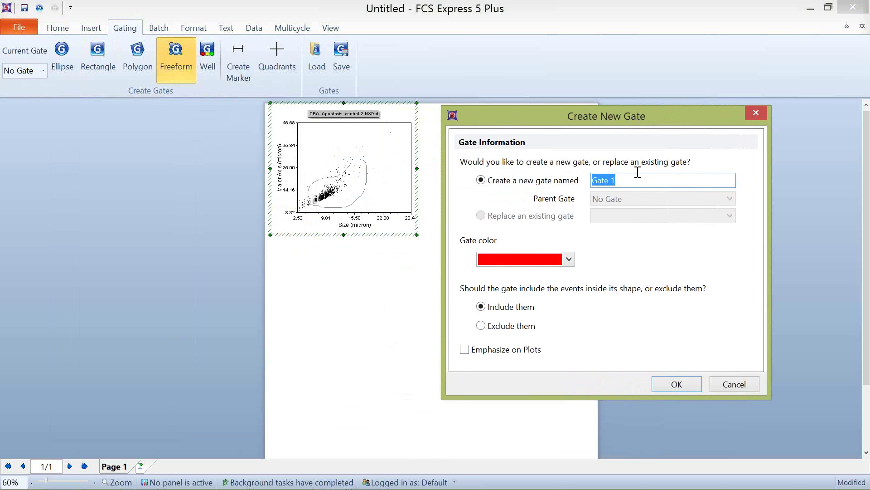
text(Our Cells)
click(563, 264)
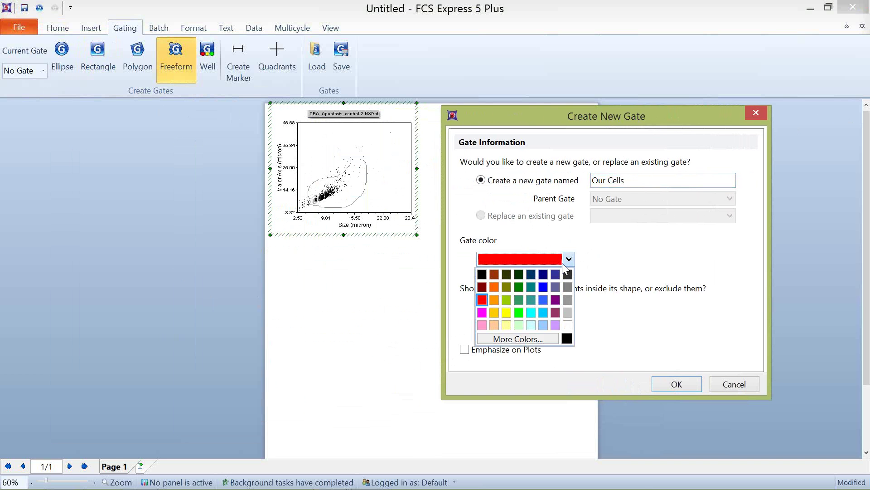
click(563, 263)
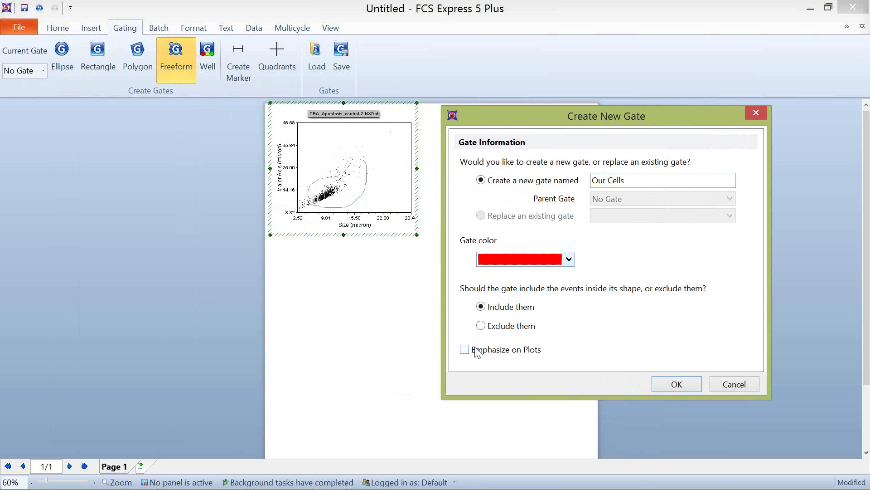
click(684, 382)
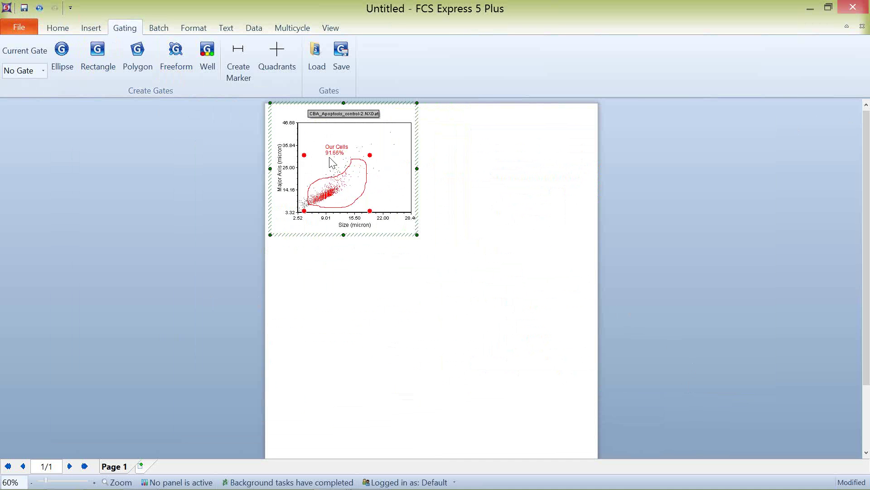
Step: Adjust the Our Cells gate to 95.87% and add a second plot gated on it
mouse_move(327, 191)
mouse_down()
mouse_move(340, 173)
mouse_move(320, 179)
mouse_move(318, 198)
mouse_move(338, 180)
mouse_move(317, 195)
mouse_up()
click(318, 198)
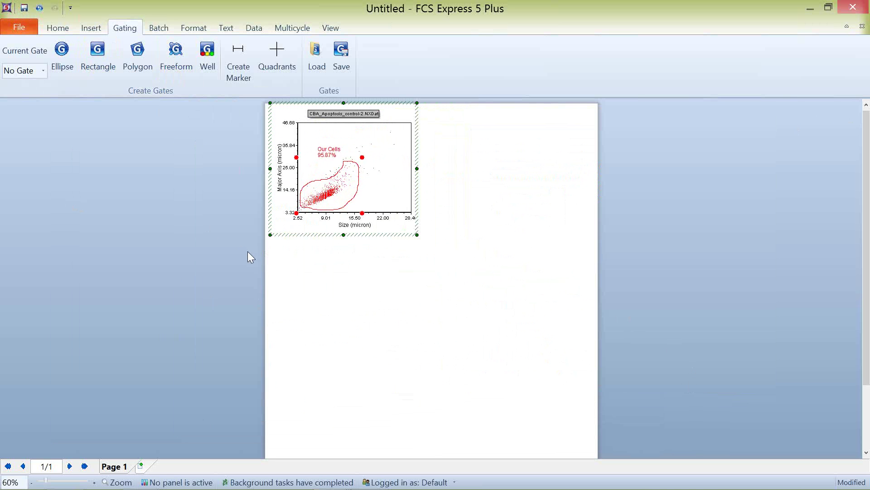
drag(327, 202, 454, 115)
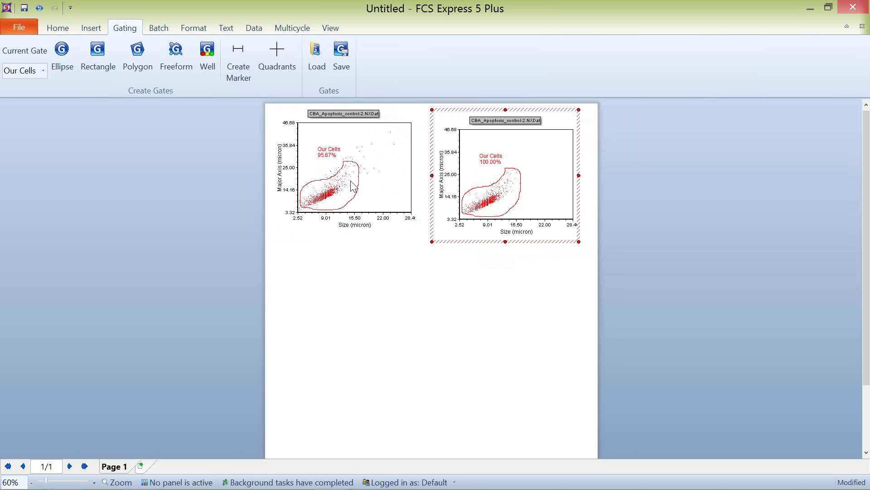
Step: Align the left plot with the right one and gate the right plot on Our Cells
click(415, 114)
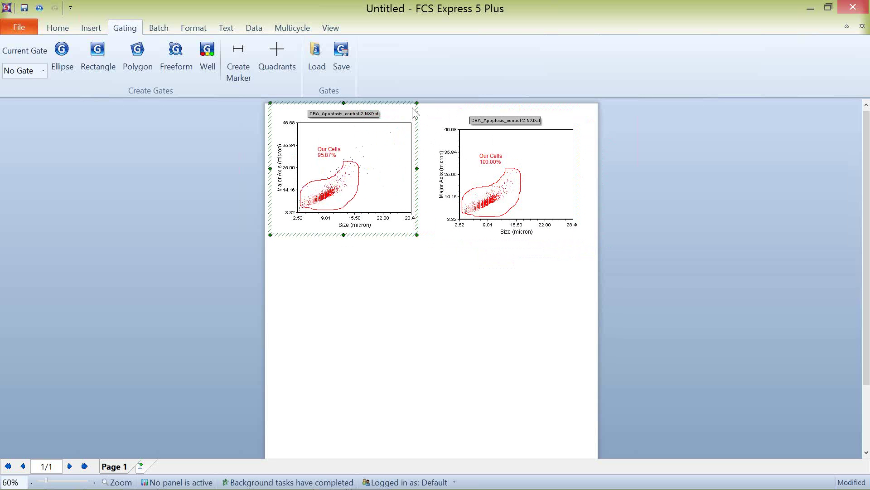
drag(408, 102, 410, 112)
click(457, 136)
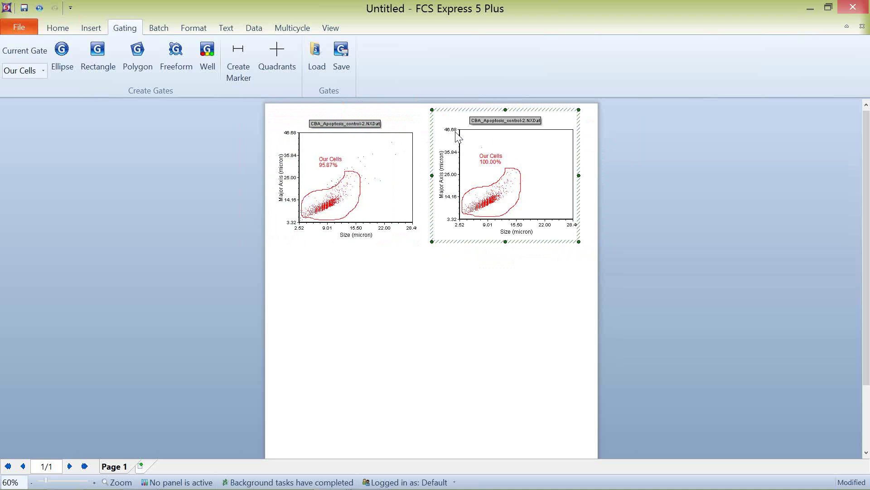
click(43, 71)
click(26, 86)
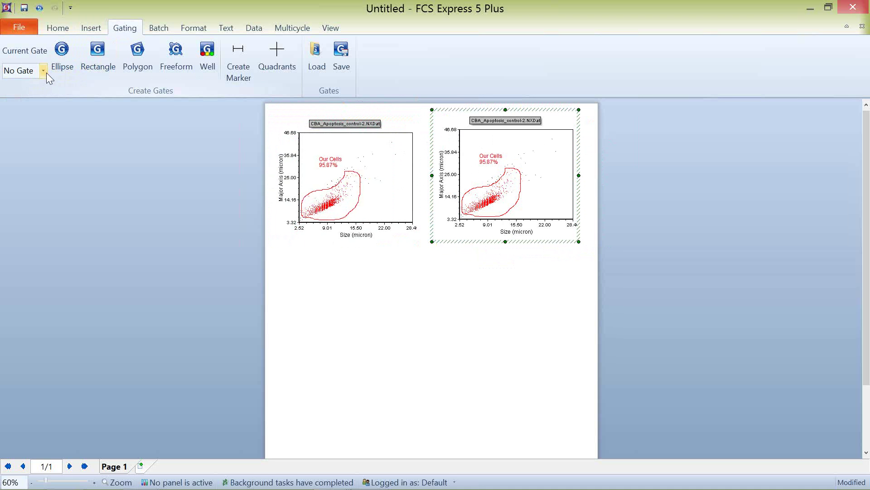
click(44, 71)
click(37, 96)
click(43, 71)
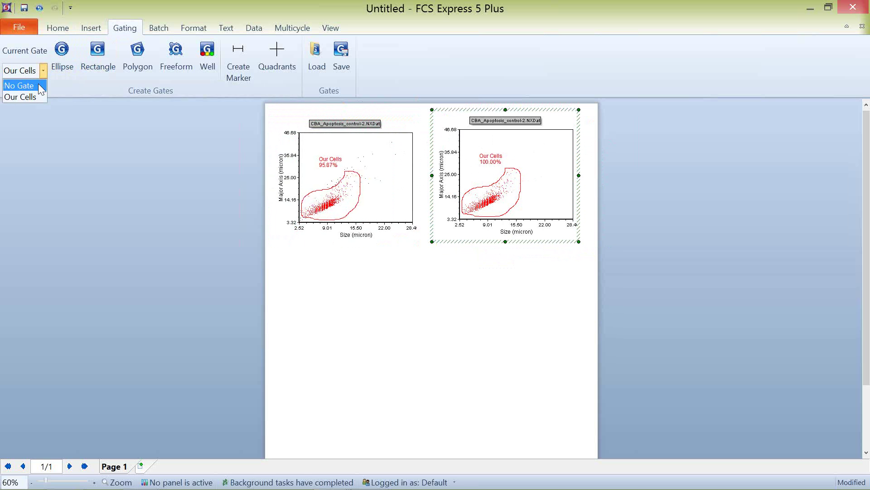
click(38, 85)
click(43, 71)
click(39, 94)
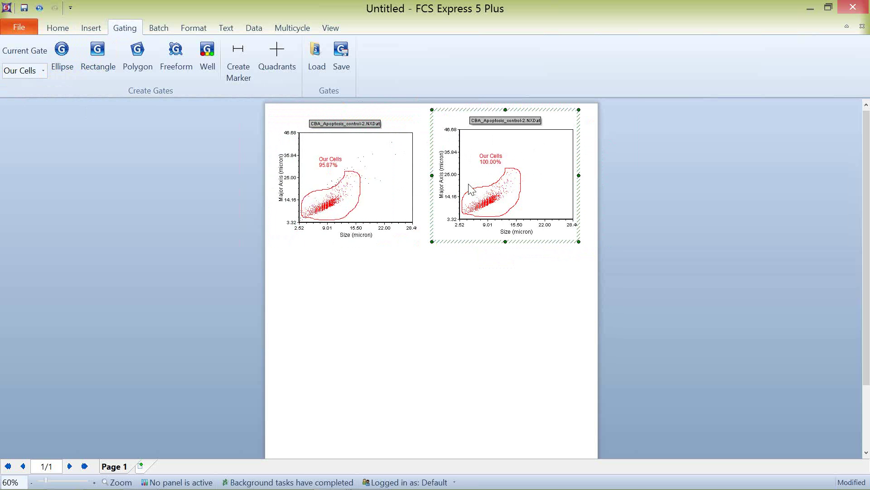
Step: Set the right plot's axes to FL1 (intensity) on Y and FL2 (intensity) on X
click(445, 185)
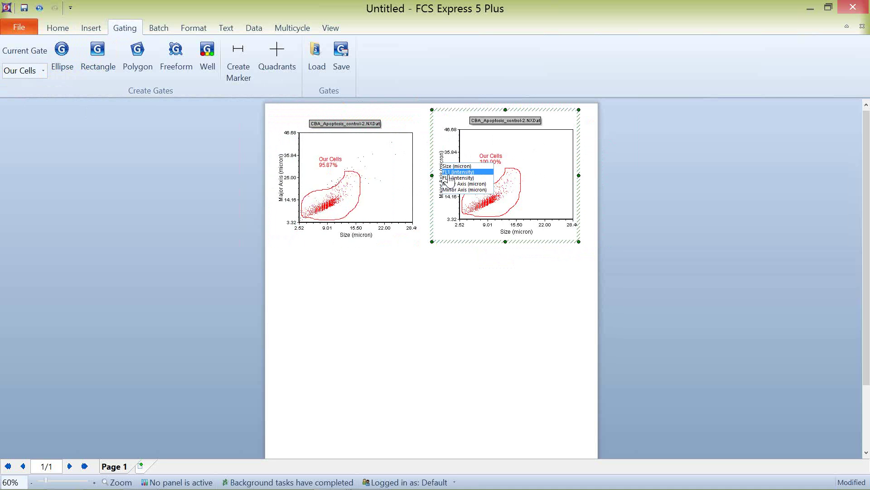
click(453, 174)
click(514, 237)
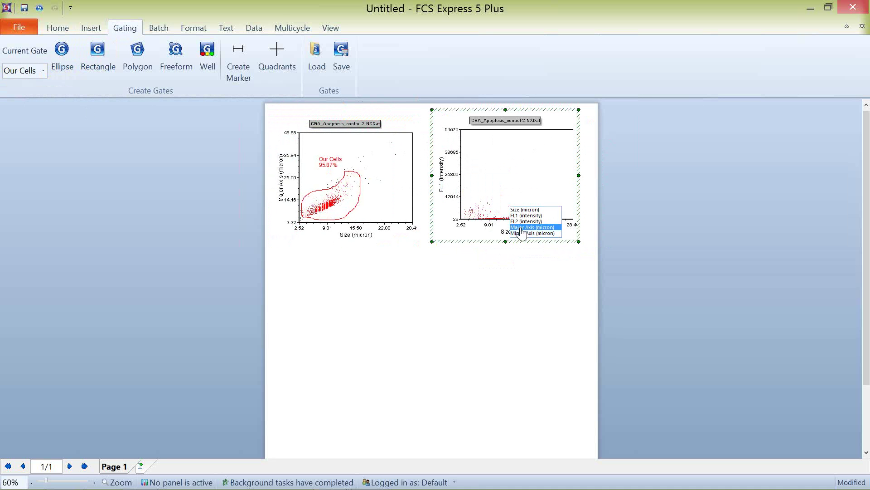
click(521, 221)
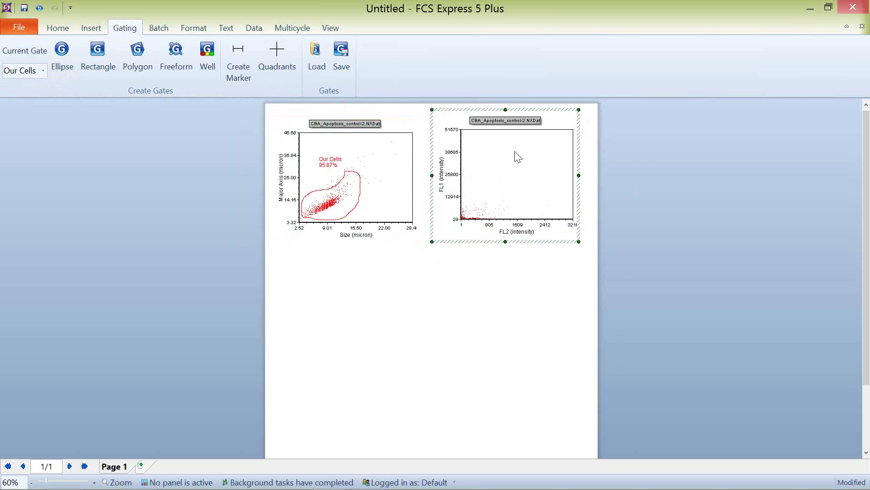
click(641, 150)
Step: Turn off automatic scaling and set both FL1 and FL2 axes to Log with Negative
click(499, 181)
double_click(498, 181)
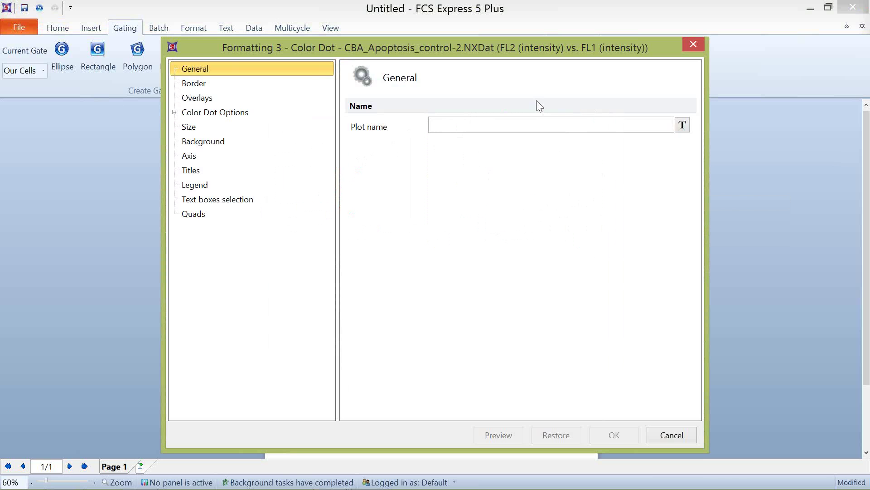
drag(390, 46, 347, 39)
click(164, 159)
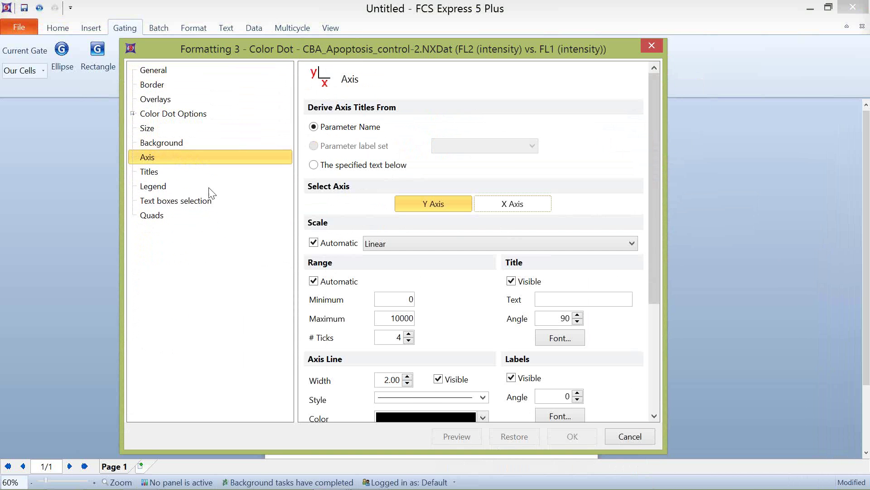
click(314, 243)
click(380, 244)
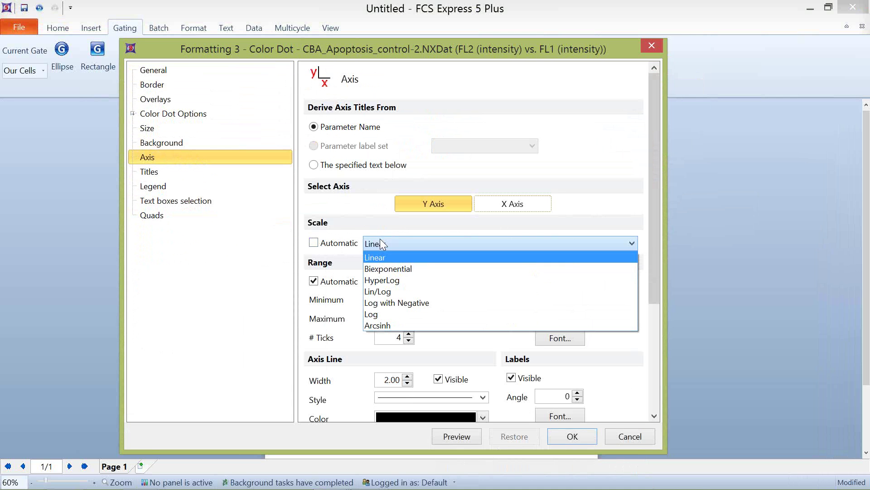
click(396, 303)
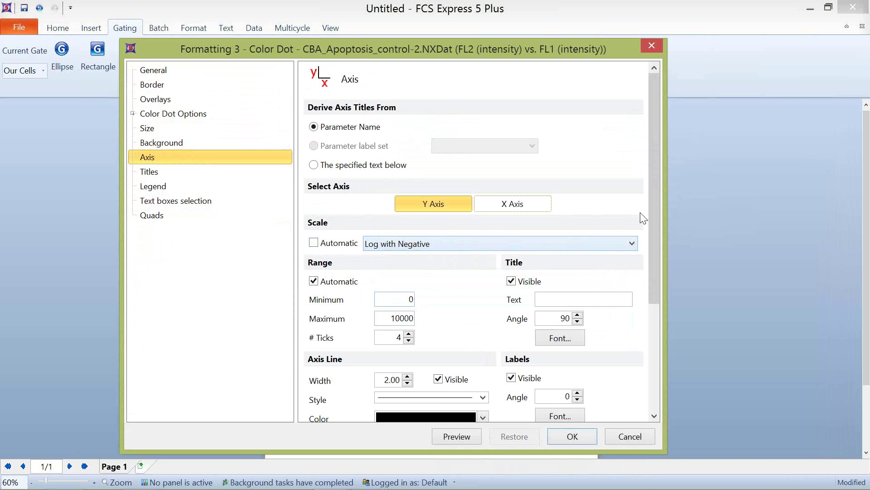
click(508, 205)
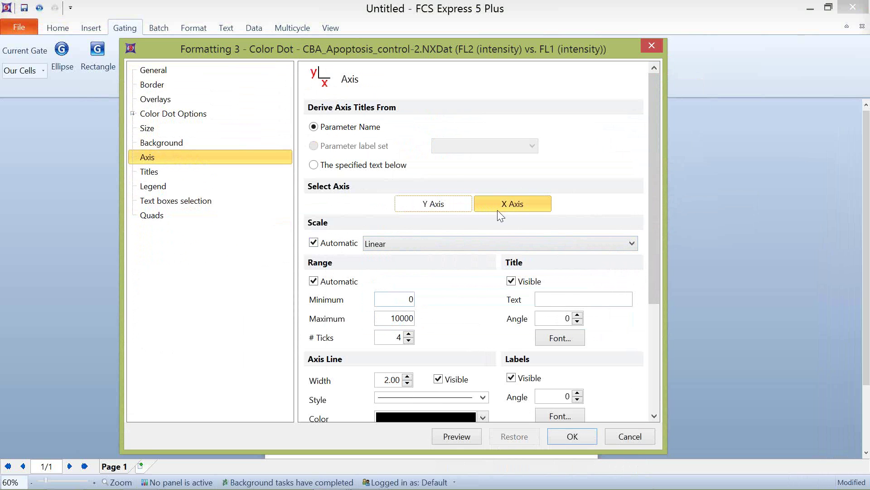
click(392, 246)
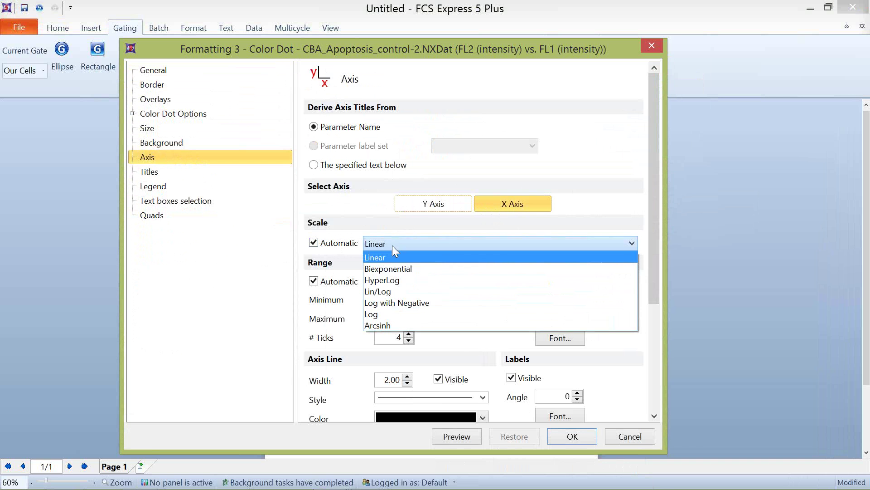
click(401, 302)
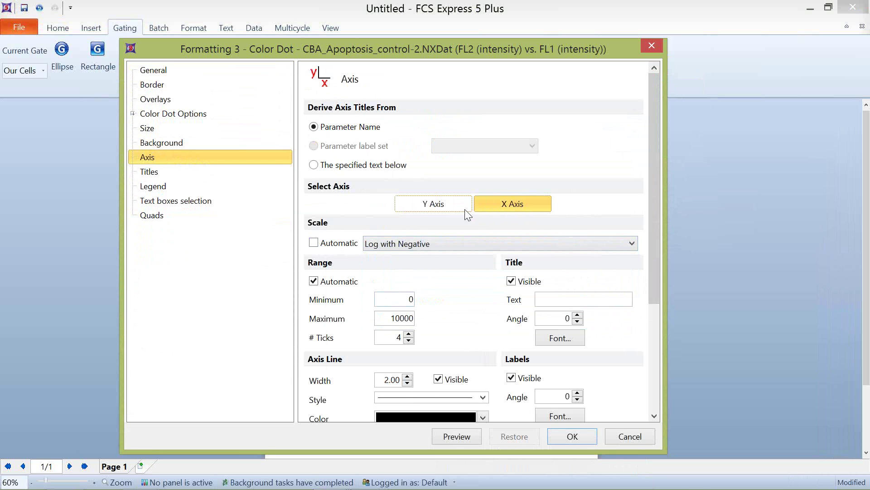
drag(653, 175, 628, 319)
scroll(624, 249, up, 5)
click(573, 436)
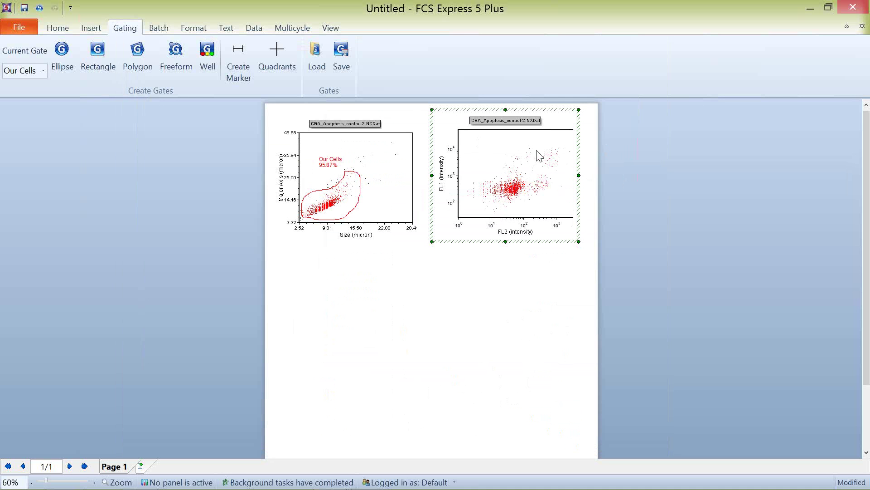
Step: Place quadrants on the FL1 vs FL2 plot, giving 88.56% lower-left and 3.11% upper-right
click(277, 59)
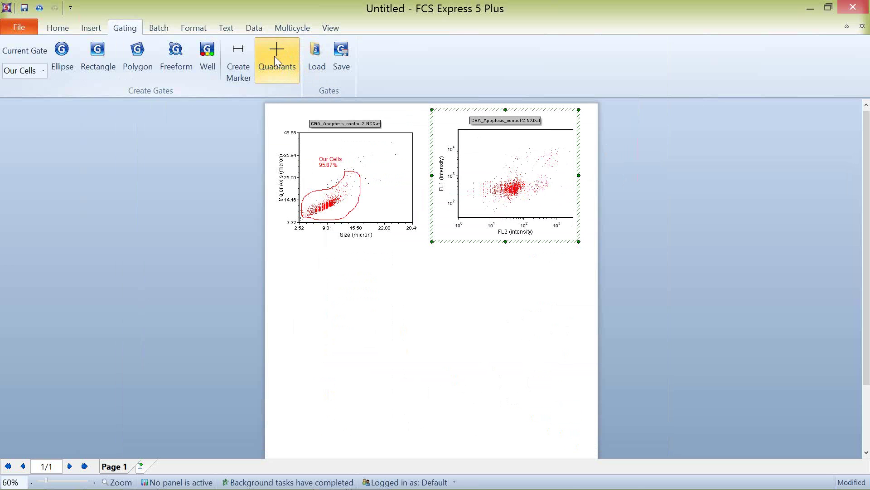
click(529, 177)
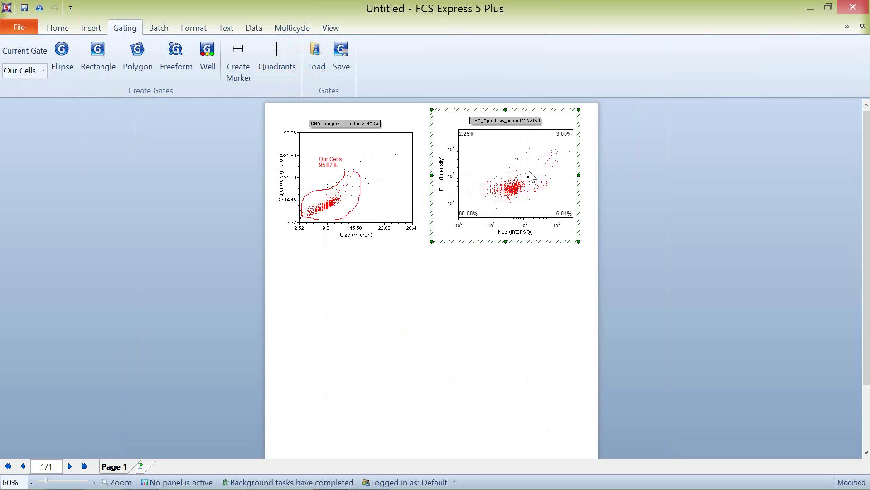
drag(531, 174, 527, 176)
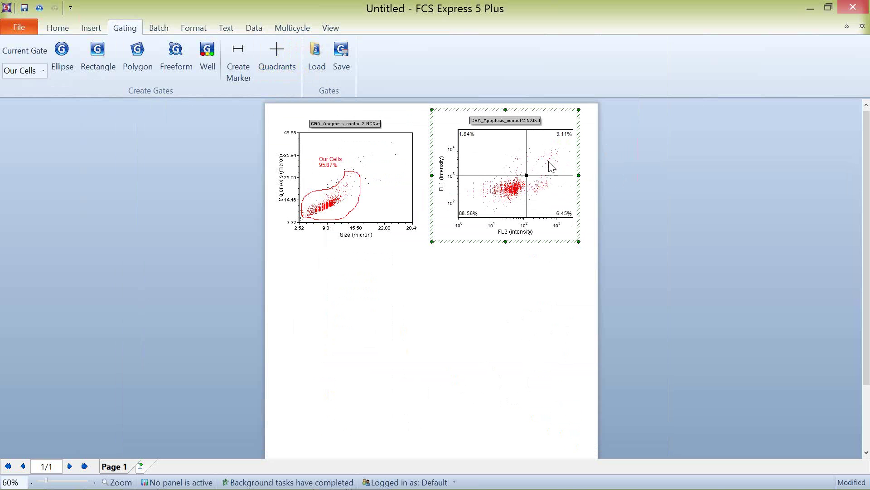
click(594, 164)
Step: Turn the upper-right quadrant into a gate named 'UR'
right_click(514, 154)
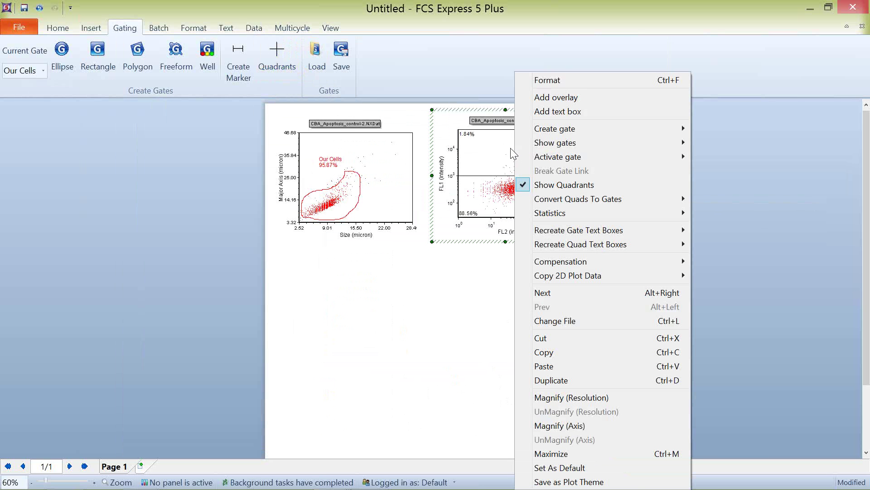
mouse_move(583, 199)
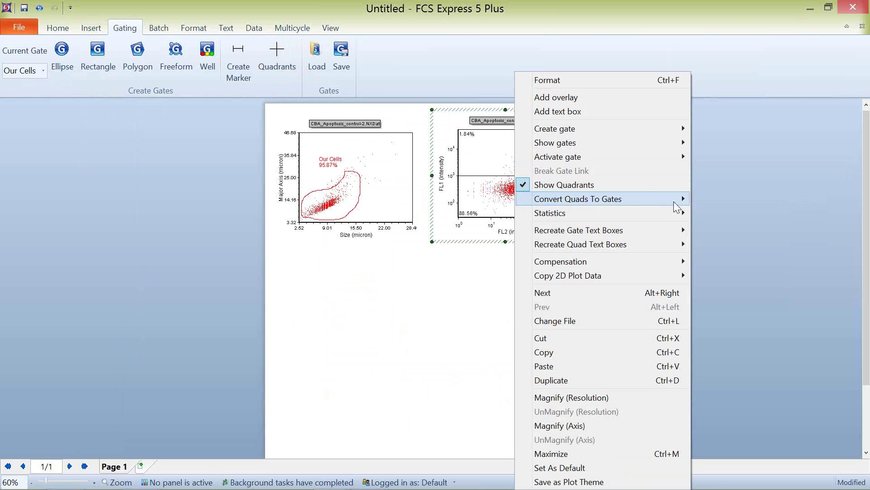
mouse_move(725, 213)
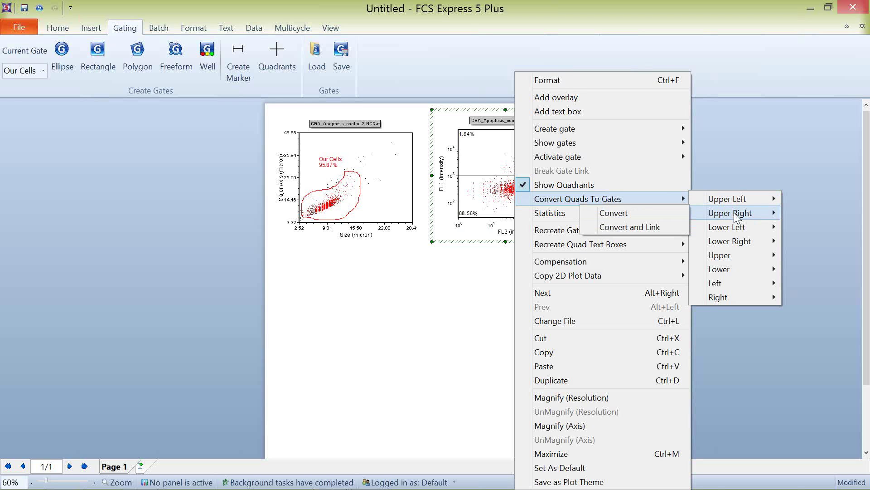
click(661, 226)
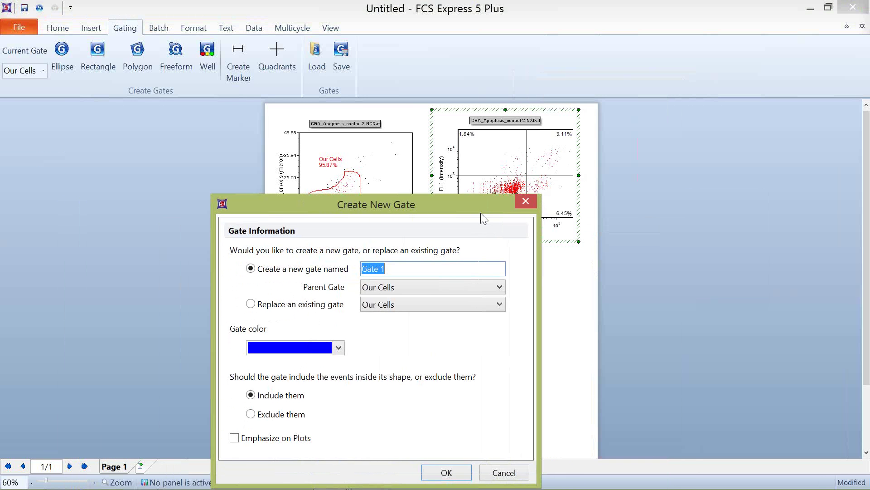
text(UR)
click(458, 467)
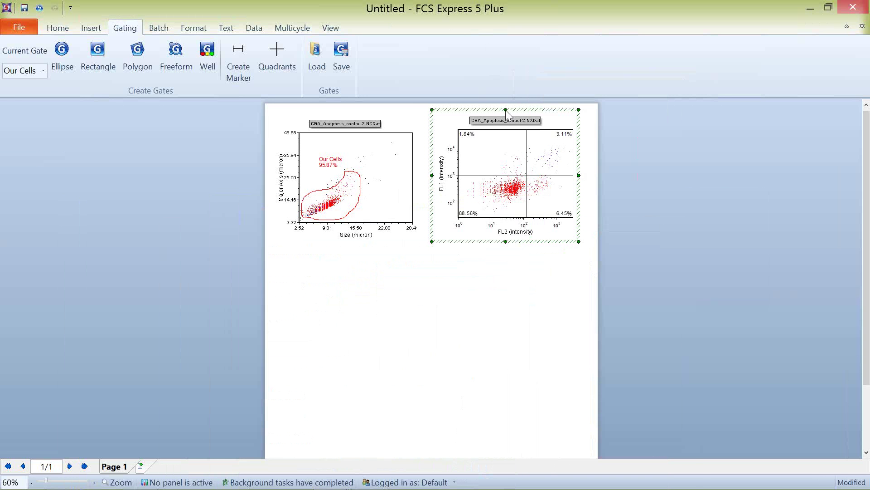
Step: Enlarge the plotted dots to size 4 and shift the quadrant crosshair so upper-right holds 3.04%
right_click(519, 154)
click(551, 83)
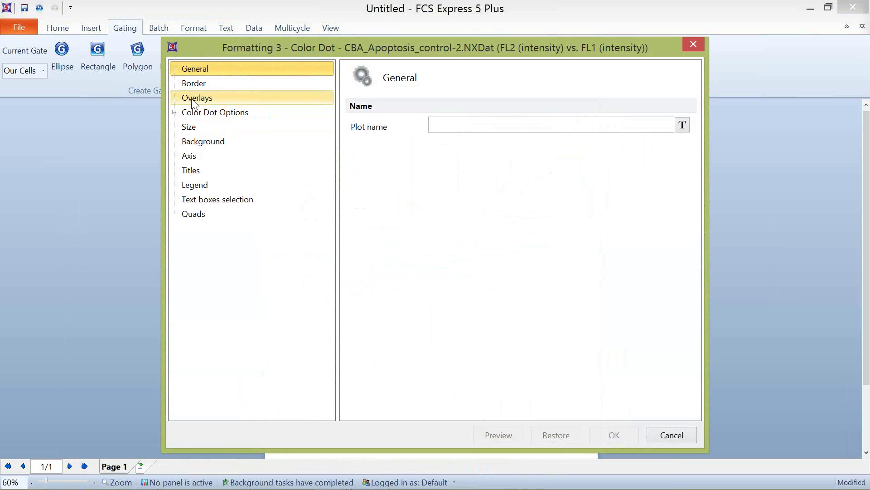
click(191, 98)
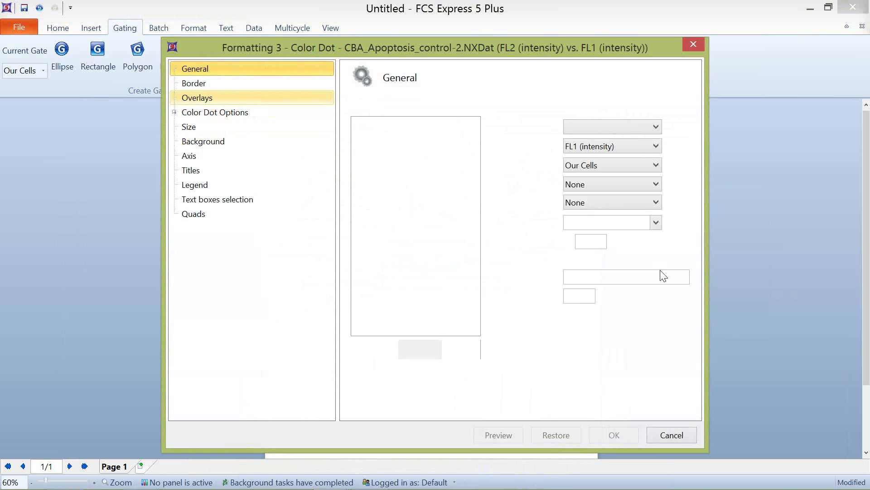
click(601, 239)
click(601, 239)
click(601, 239)
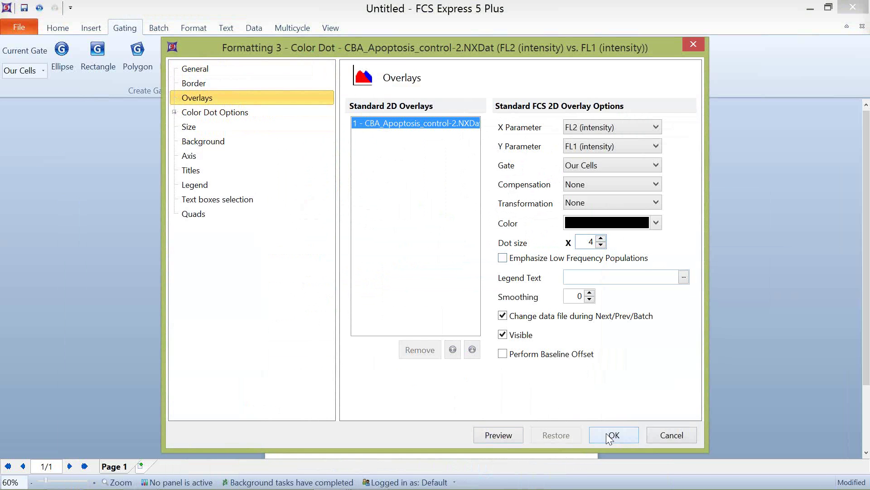
click(608, 434)
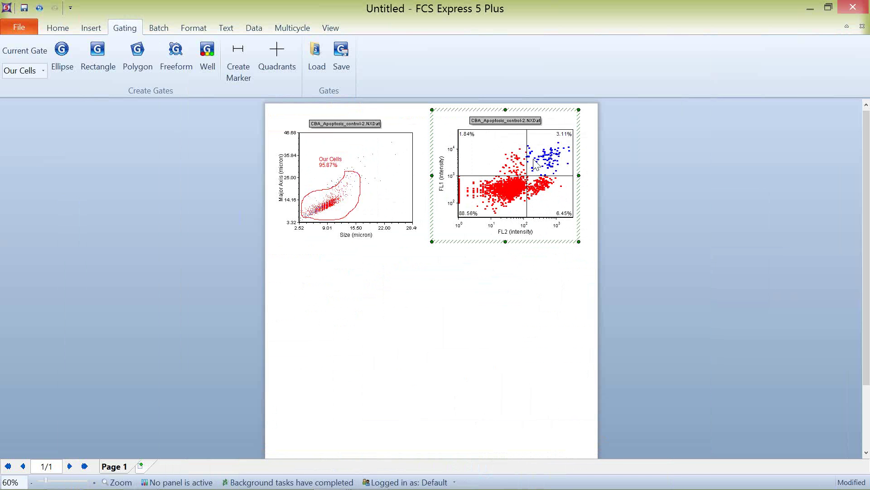
mouse_move(527, 176)
mouse_down()
mouse_move(535, 158)
mouse_move(532, 179)
mouse_move(507, 201)
mouse_move(528, 204)
mouse_move(525, 171)
mouse_up()
click(614, 176)
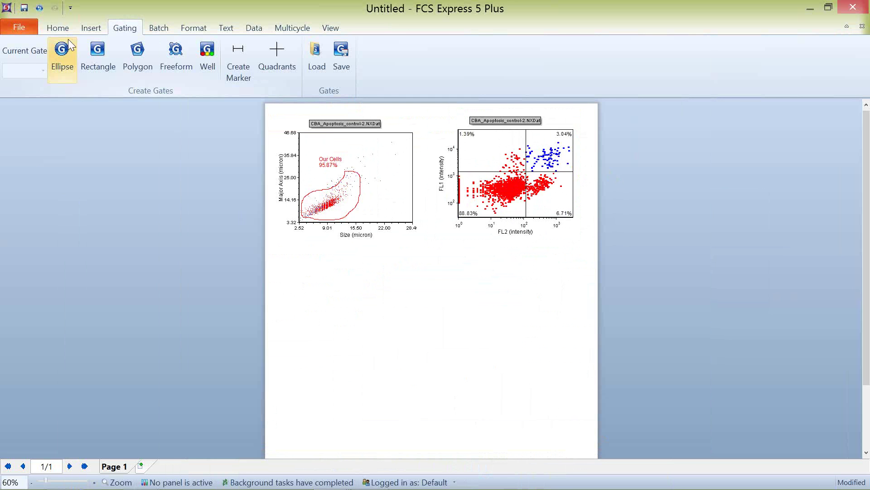
Step: Place a Gate View panel, expand Our Cells to show UR, and narrow it beside the plots
click(91, 28)
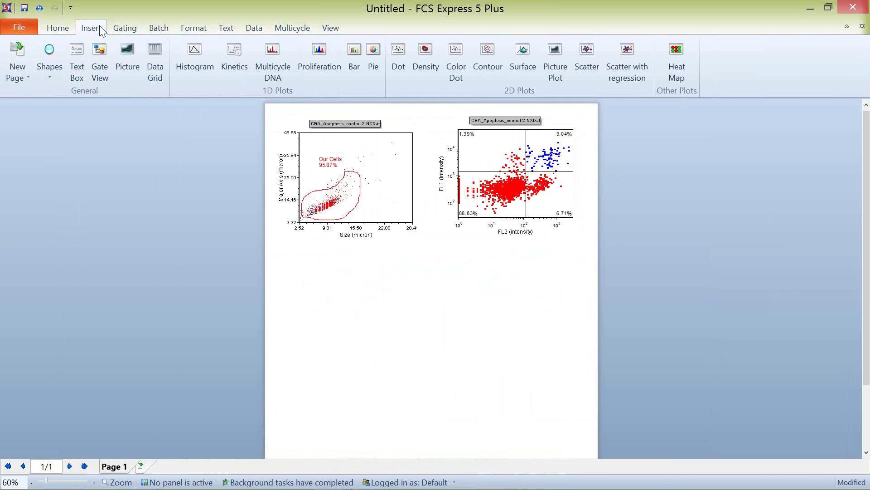
click(99, 59)
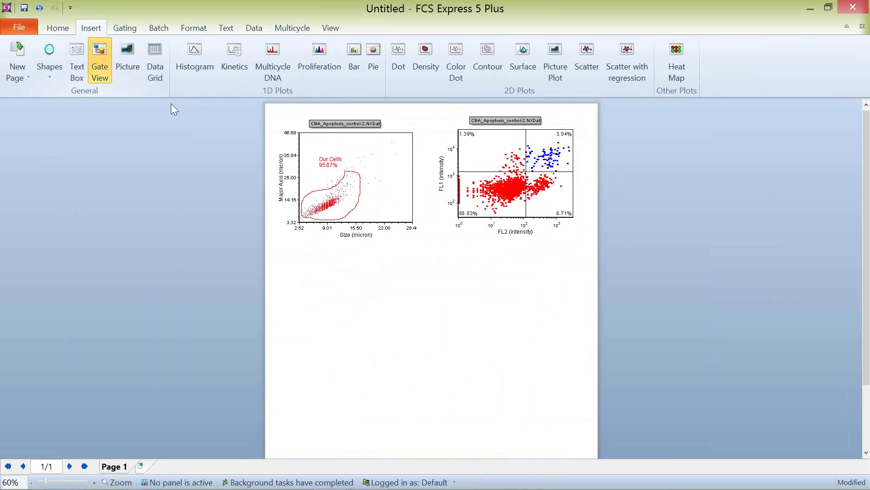
click(170, 148)
click(172, 150)
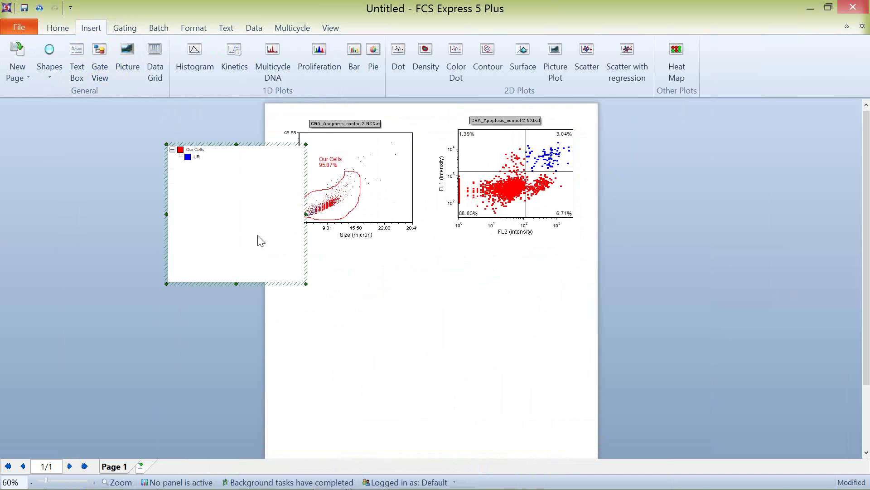
click(299, 215)
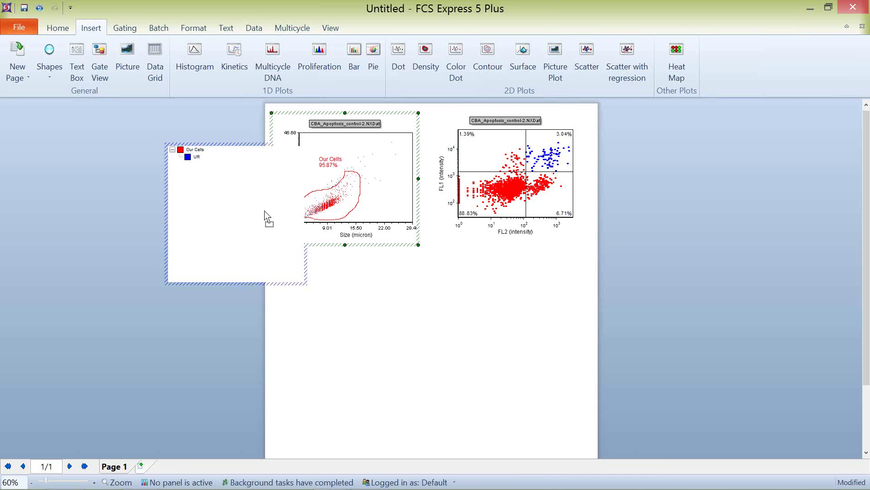
click(267, 217)
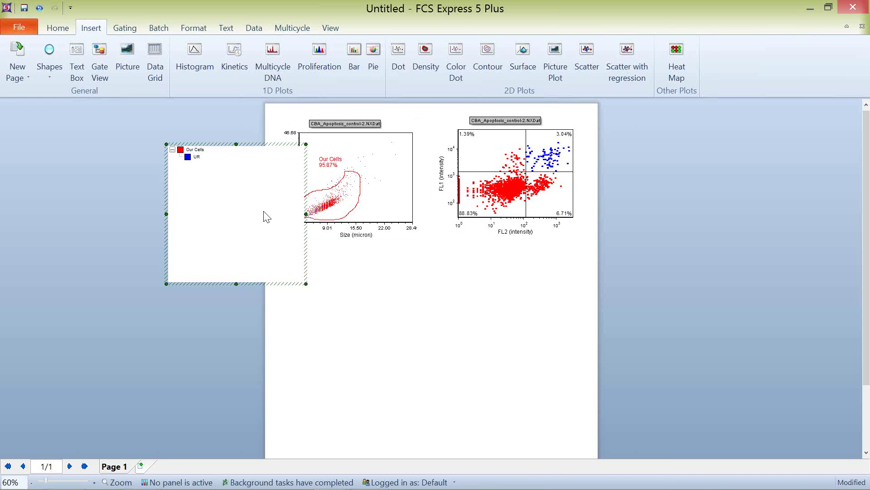
click(305, 284)
drag(305, 283, 241, 279)
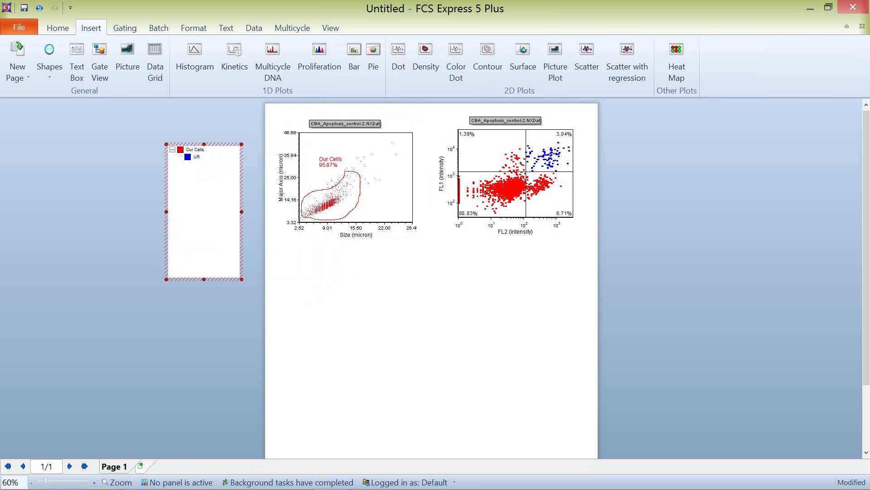
click(115, 265)
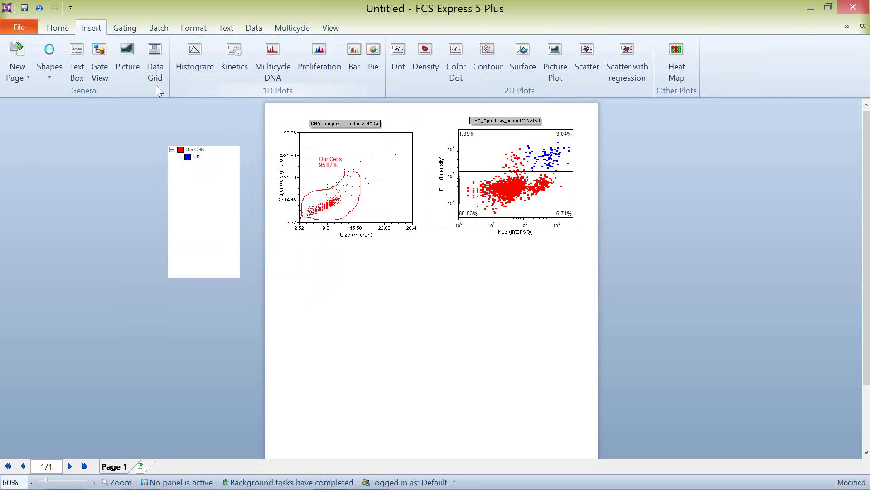
Step: Draw a pie chart below the plots and add the 3.04% quadrant statistic to it
click(373, 50)
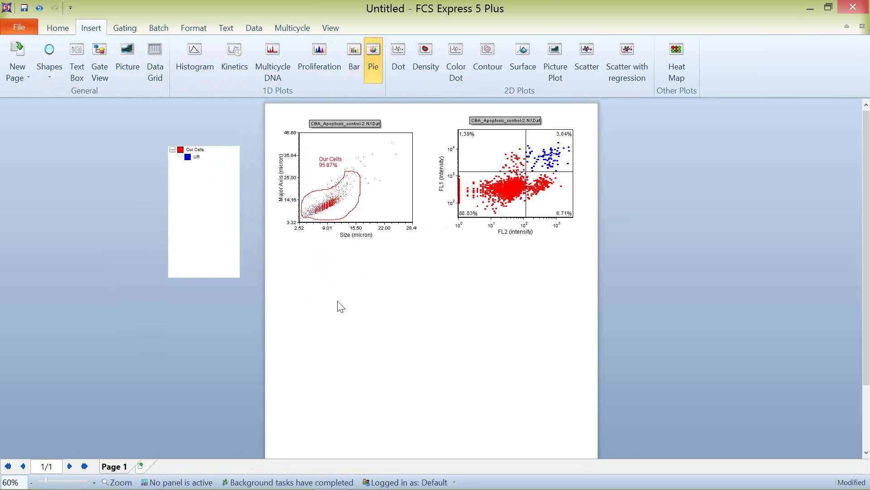
drag(292, 273, 521, 431)
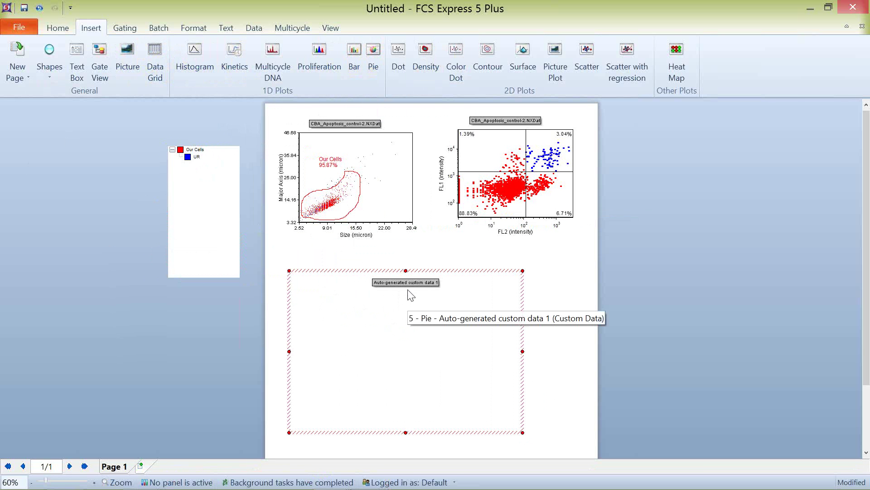
click(563, 134)
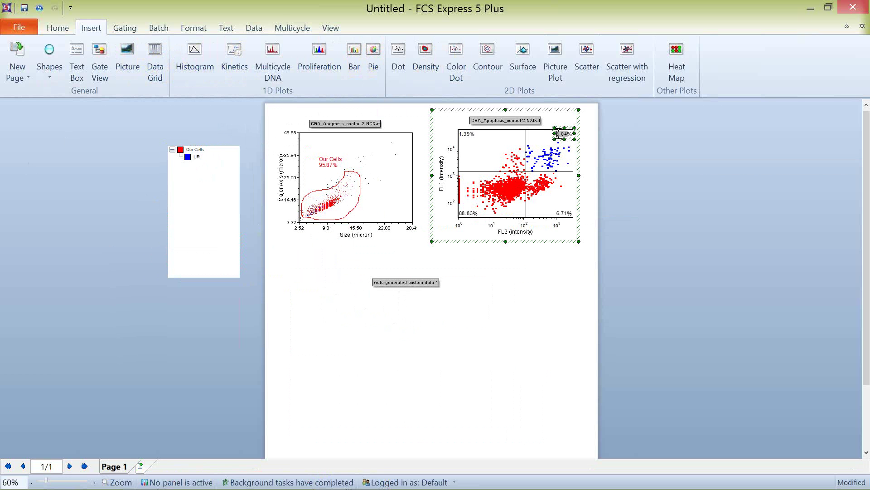
double_click(558, 134)
mouse_move(566, 139)
mouse_down()
mouse_move(501, 199)
mouse_move(443, 327)
mouse_up()
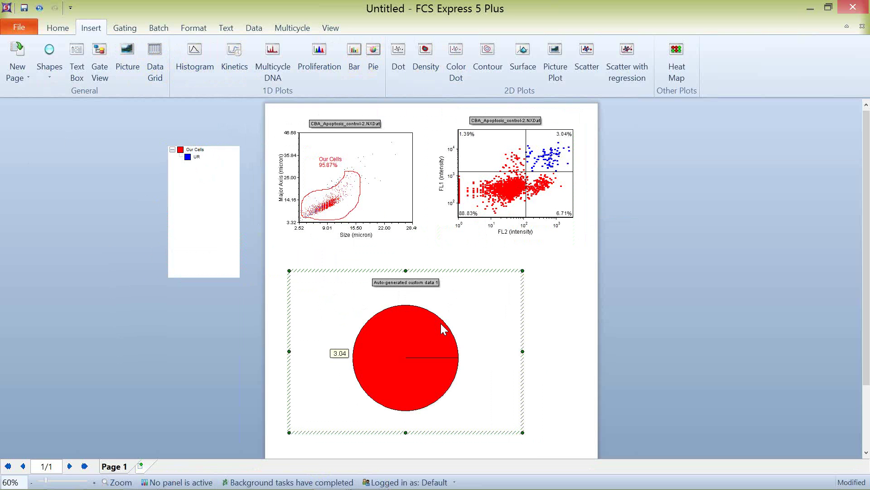
Step: Add the 6.71% and 1.39% quadrant statistics as slices, then shift the quadrant crosshair
click(564, 213)
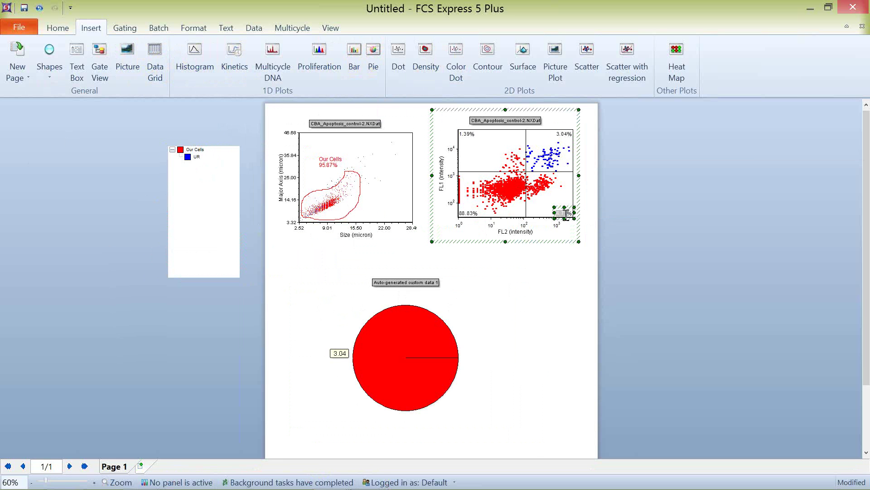
drag(561, 214, 466, 304)
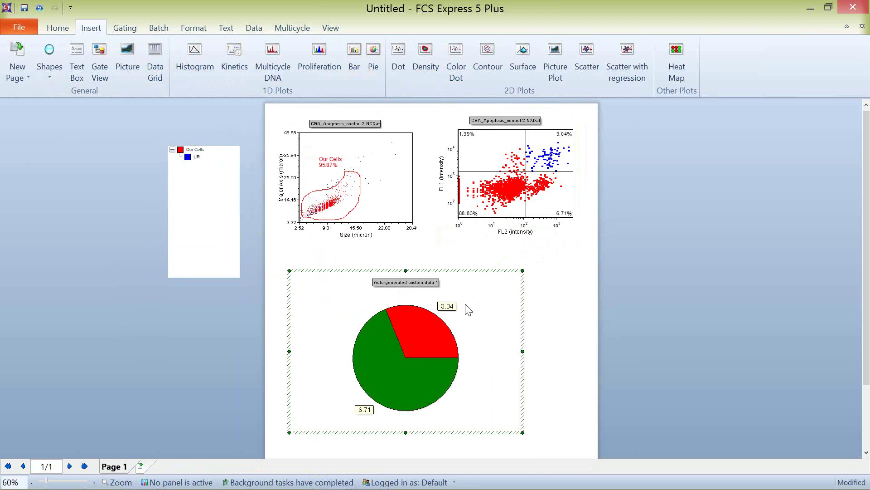
click(466, 136)
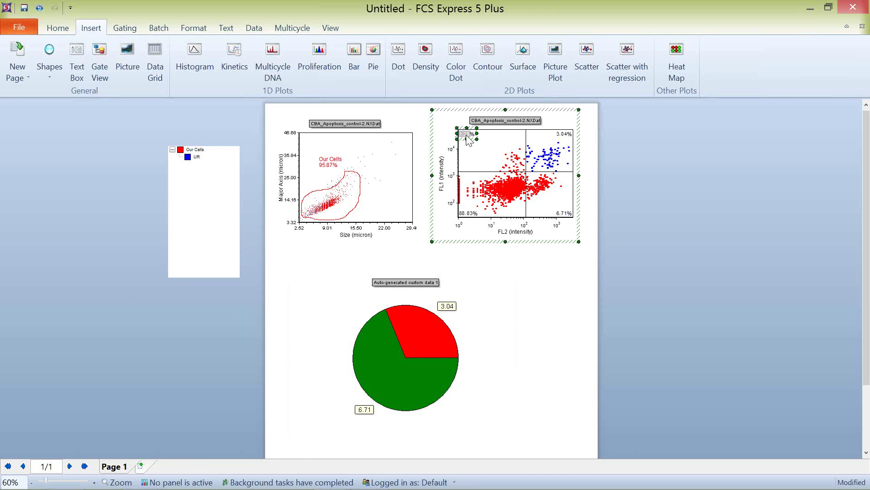
drag(468, 139, 353, 304)
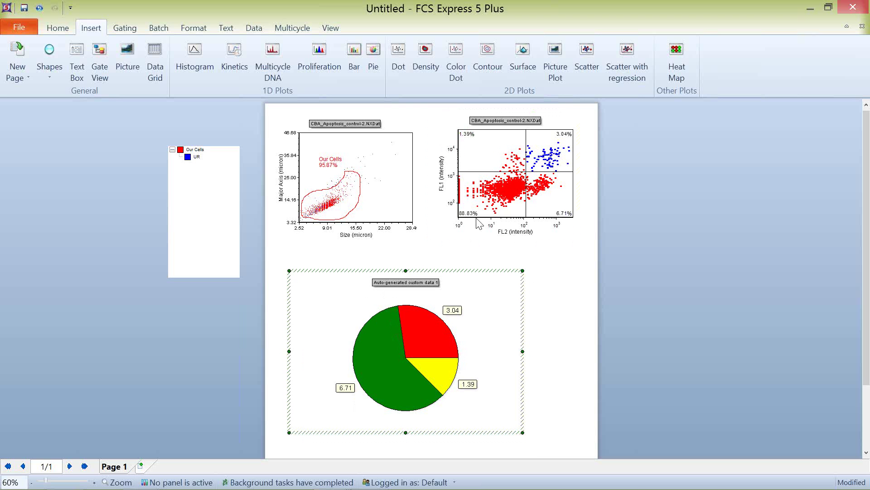
mouse_move(527, 175)
mouse_down()
mouse_move(540, 163)
mouse_move(513, 199)
mouse_move(474, 200)
mouse_move(529, 197)
mouse_move(536, 213)
mouse_move(507, 179)
mouse_move(528, 175)
mouse_move(521, 178)
mouse_up()
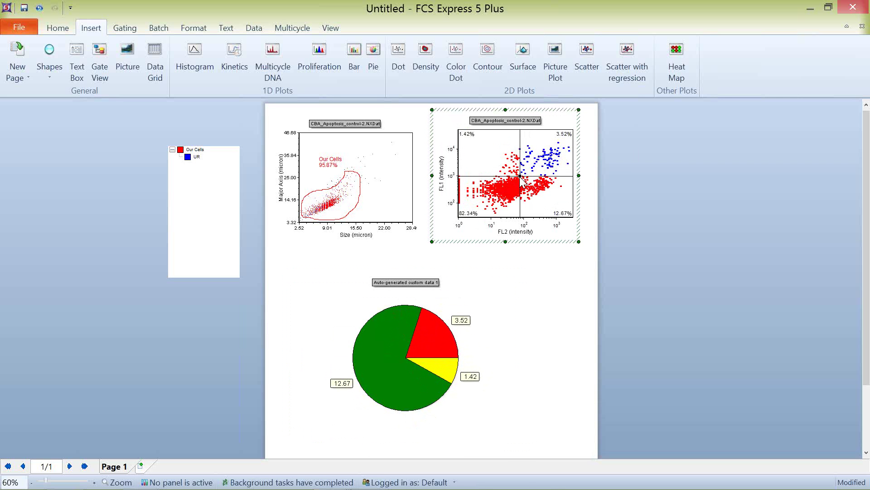
Step: Place a bar chart right of the pie with the 82.34% and 3.52% values, and enlarge it
click(354, 58)
click(554, 291)
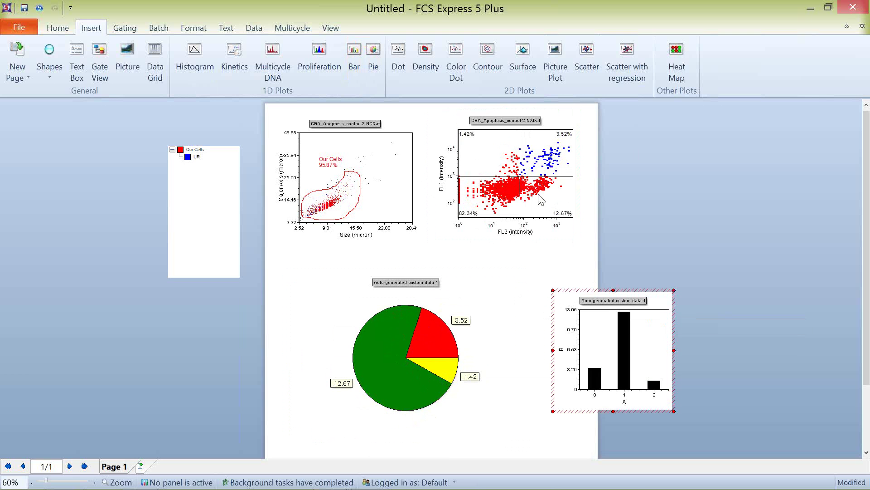
click(473, 215)
drag(472, 215, 610, 407)
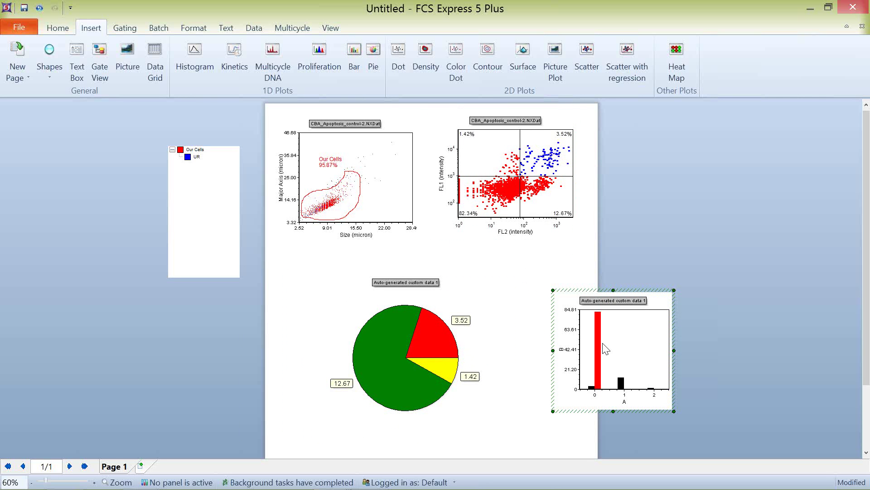
click(565, 136)
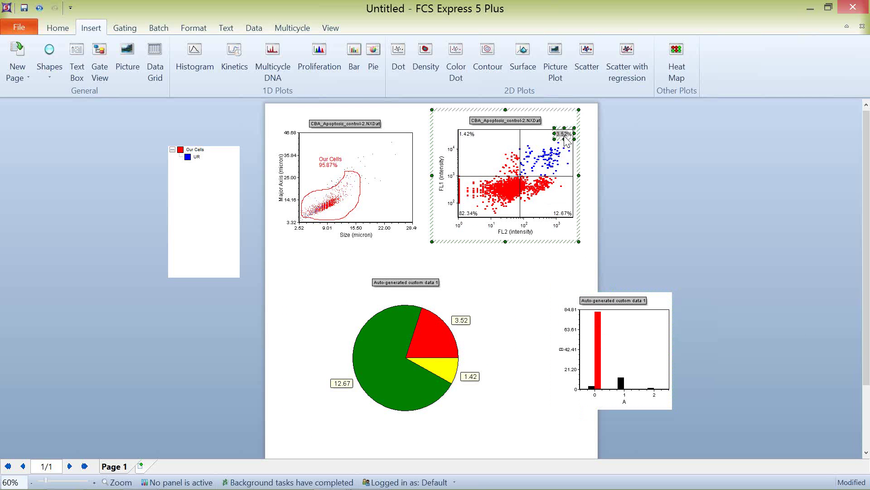
drag(563, 136, 659, 381)
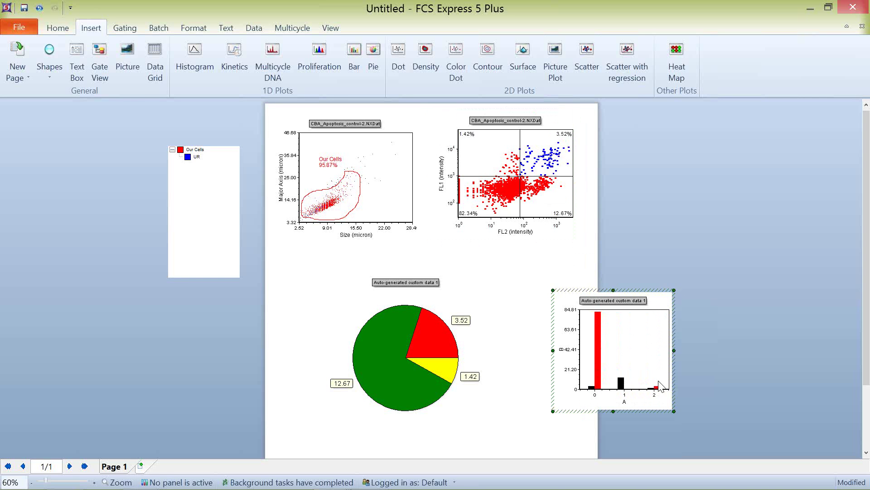
drag(674, 290, 814, 184)
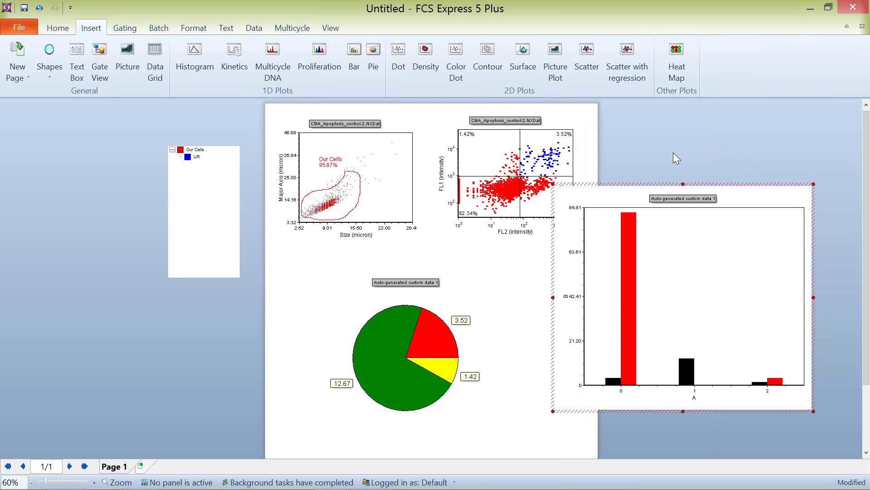
click(579, 117)
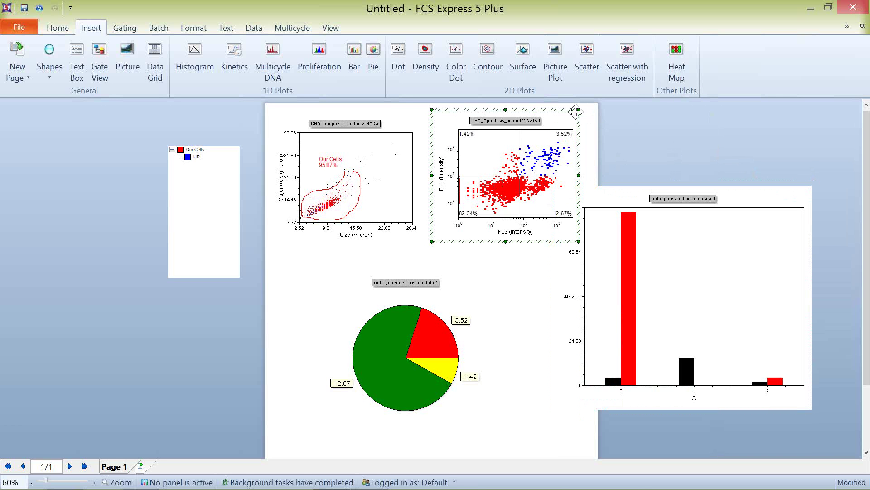
Step: Draw a regression scatter plot at lower left from the FL1/FL2 dot plot and enlarge it
click(631, 55)
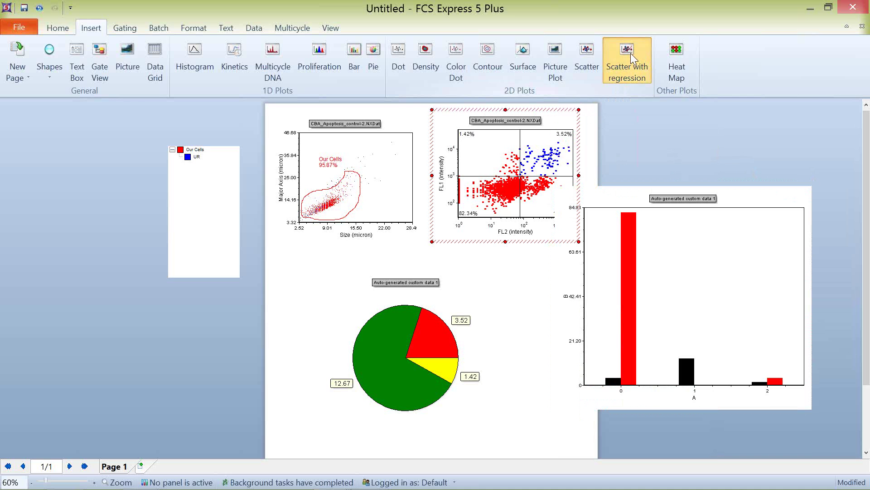
drag(33, 289, 232, 453)
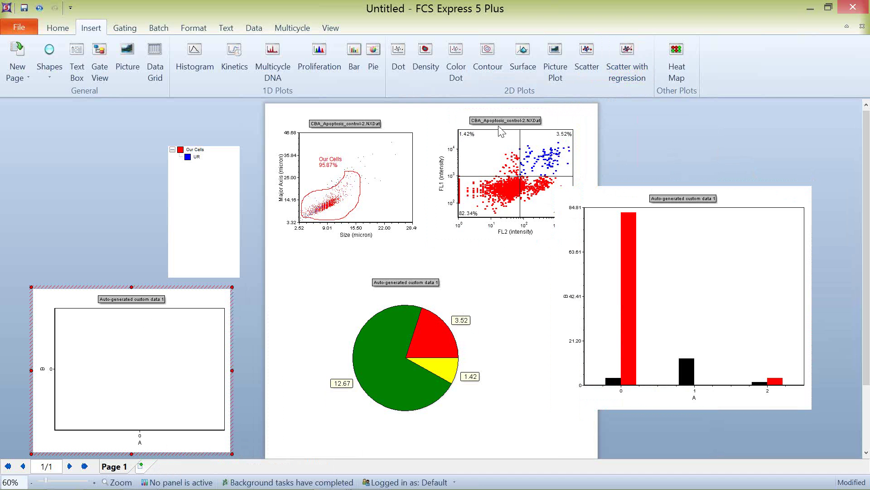
click(486, 114)
drag(477, 109, 134, 341)
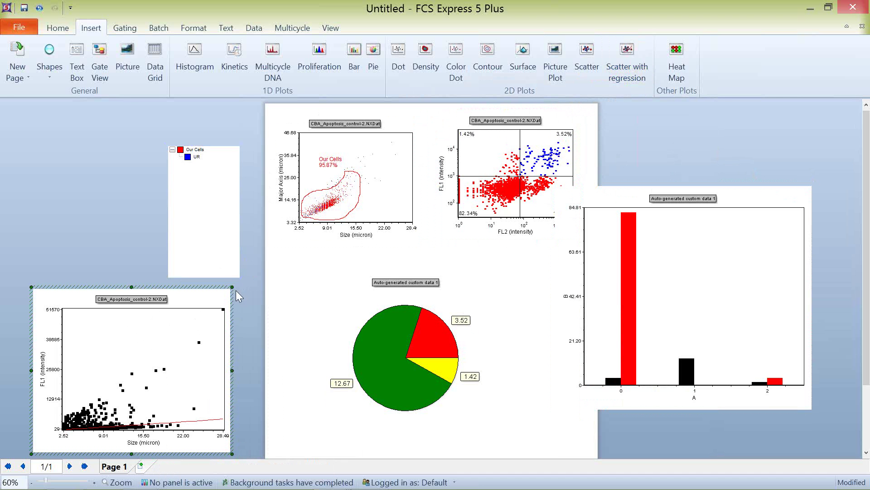
drag(232, 286, 263, 237)
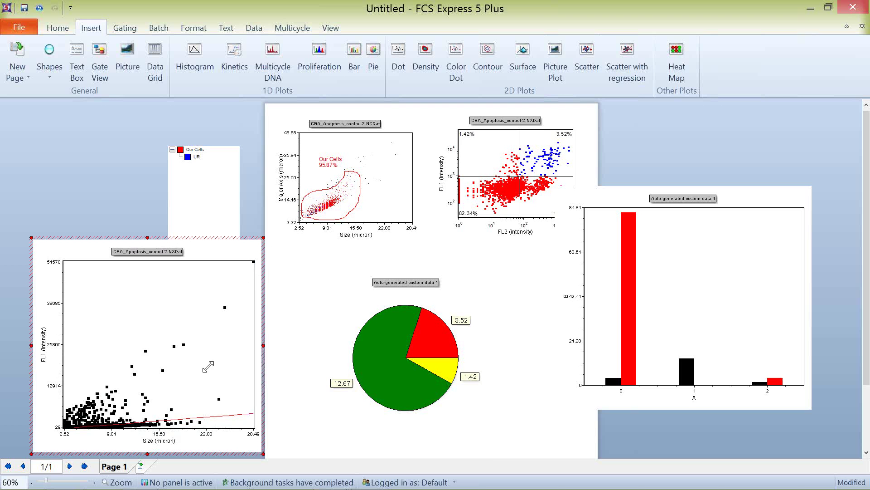
Step: Set the regression plot's X axis to FL2 (intensity), nudging the Our Cells gate to check updates
click(342, 204)
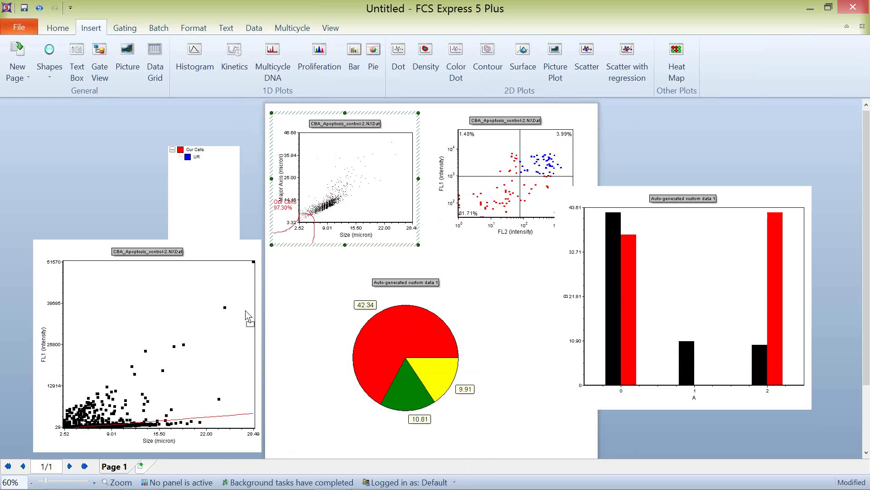
click(216, 351)
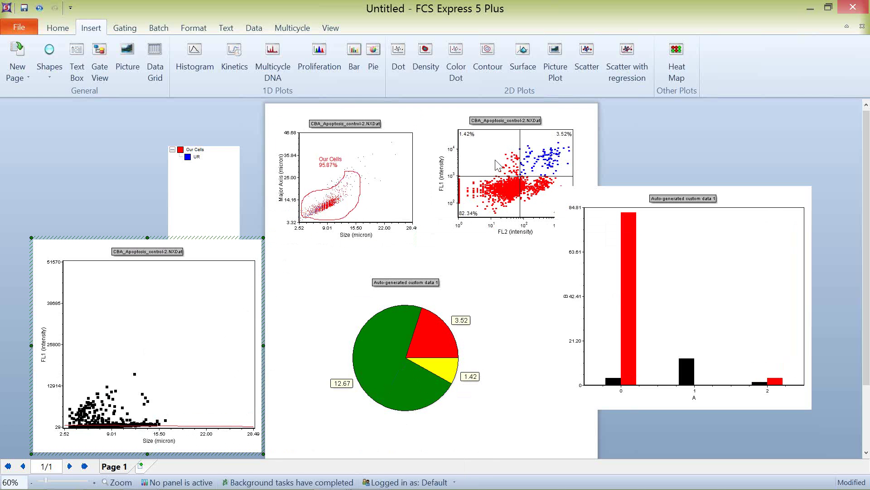
click(327, 210)
mouse_move(327, 210)
mouse_down()
mouse_move(339, 183)
mouse_move(329, 206)
mouse_up()
click(158, 440)
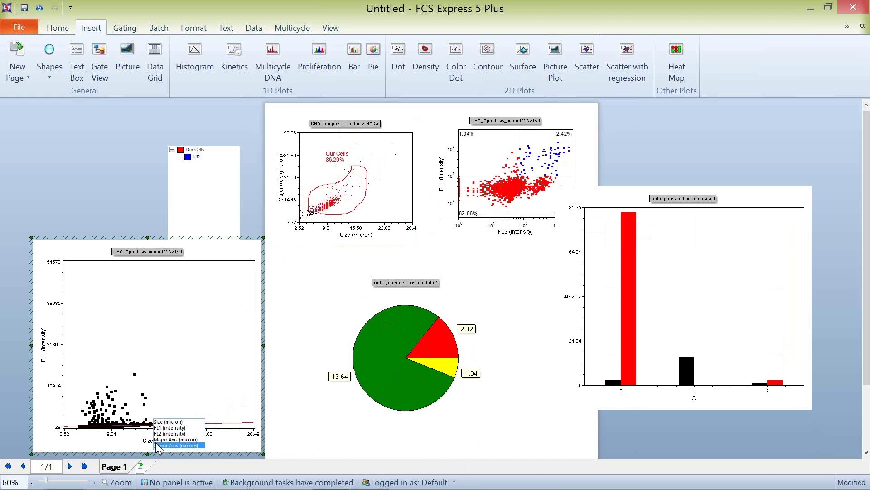
click(169, 433)
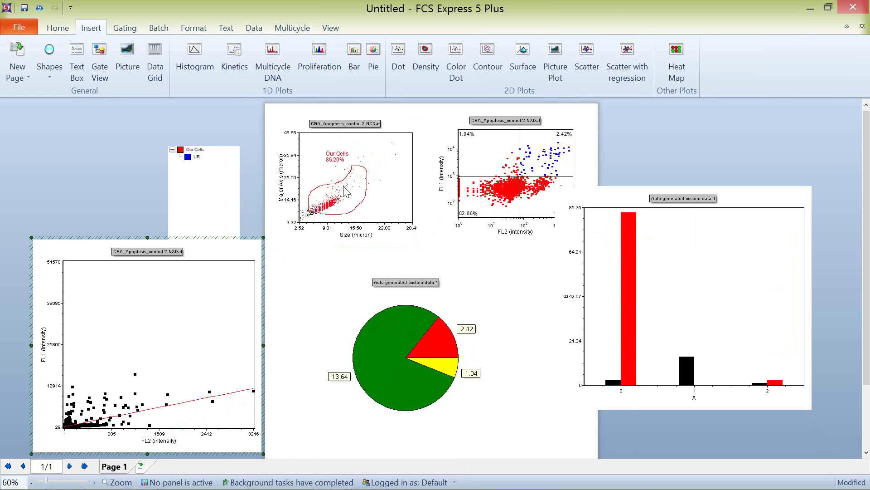
click(329, 205)
drag(323, 213, 341, 206)
Step: Change the scatter plot's regression type from linear to Sigmoidal, preview it, and apply
click(214, 293)
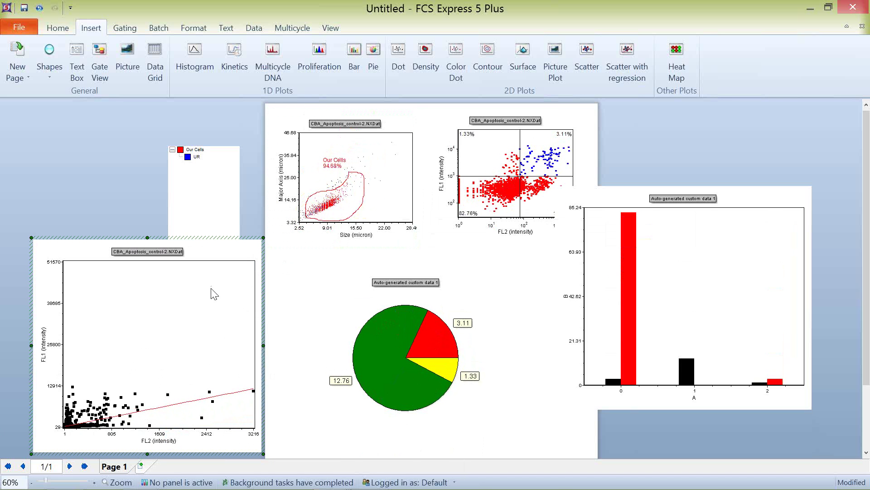
double_click(212, 292)
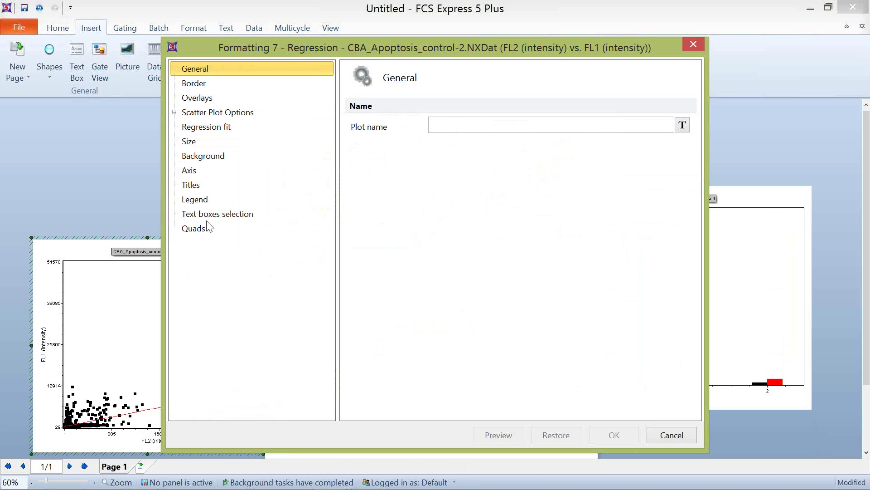
click(219, 127)
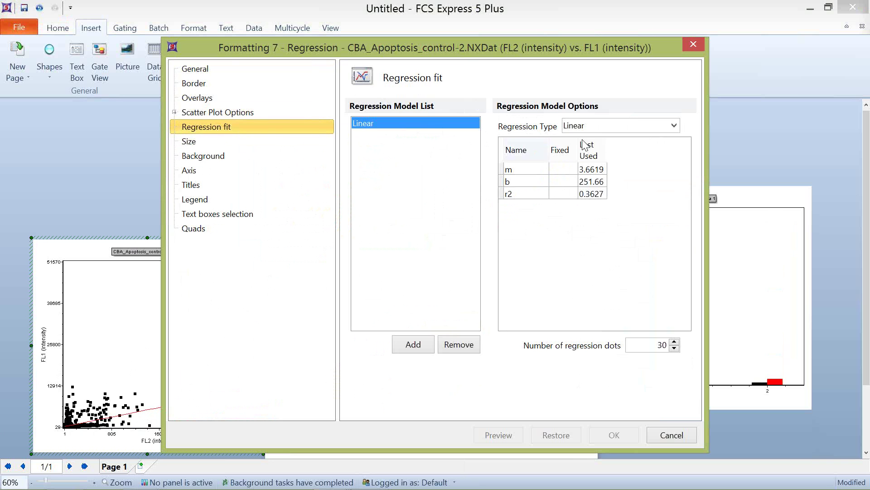
click(677, 127)
click(677, 127)
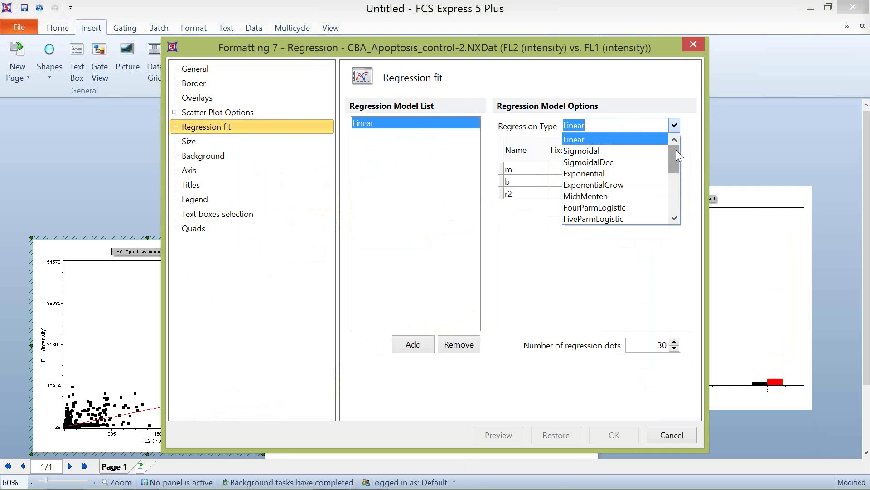
click(613, 151)
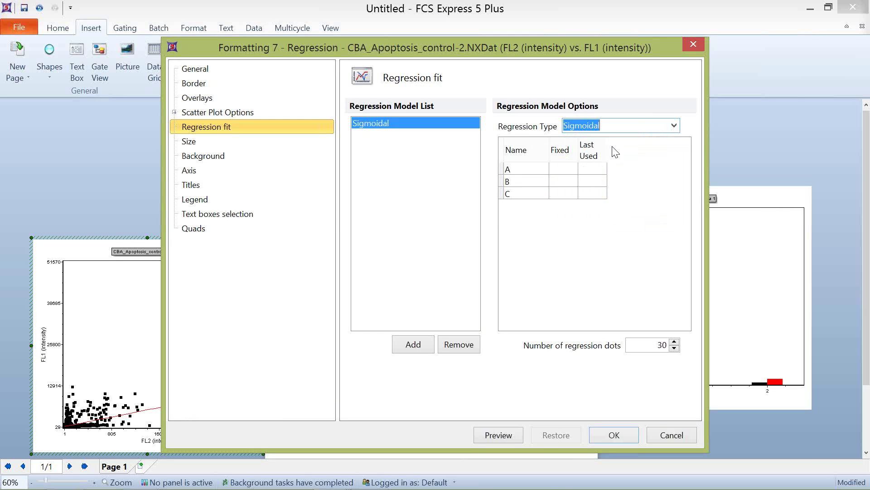
click(509, 437)
drag(336, 48, 431, 6)
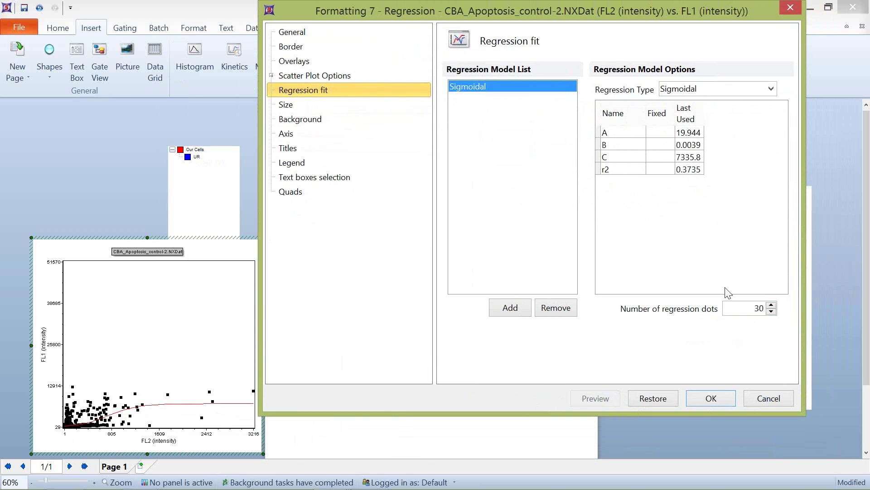
click(711, 398)
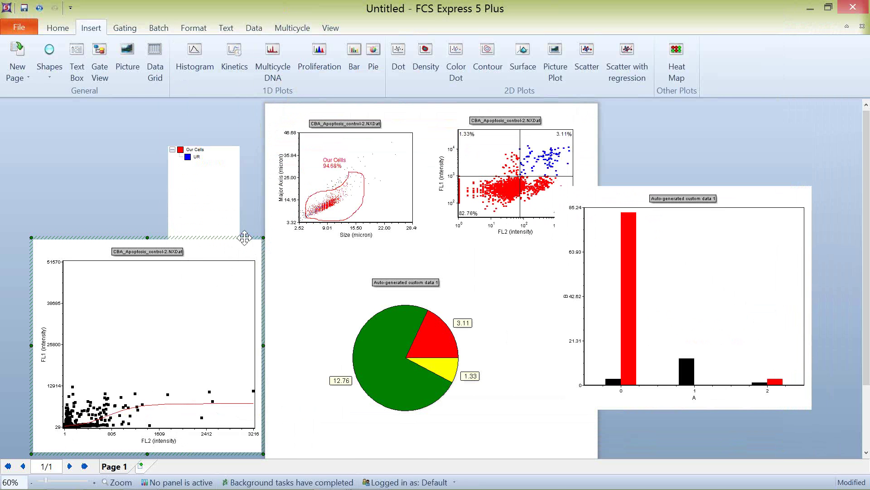
Step: Delete the regression scatter plot, the pie chart and the bar chart
key(Delete)
click(437, 293)
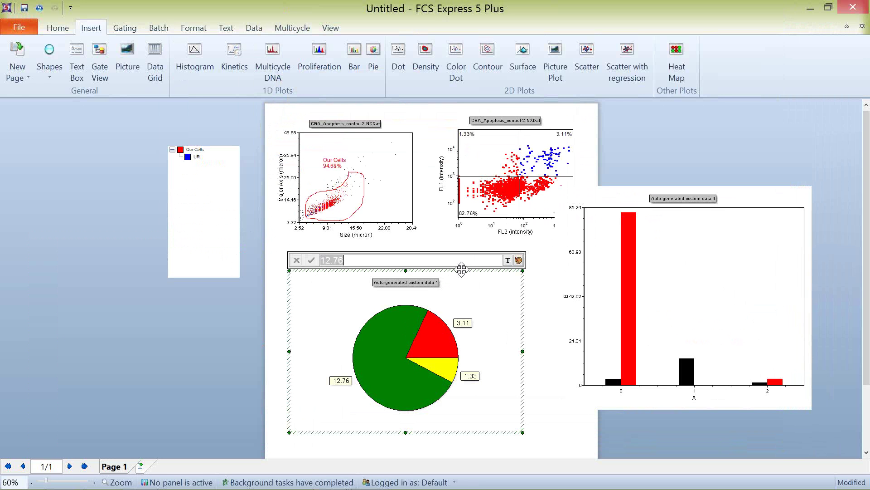
key(Delete)
click(625, 185)
key(Delete)
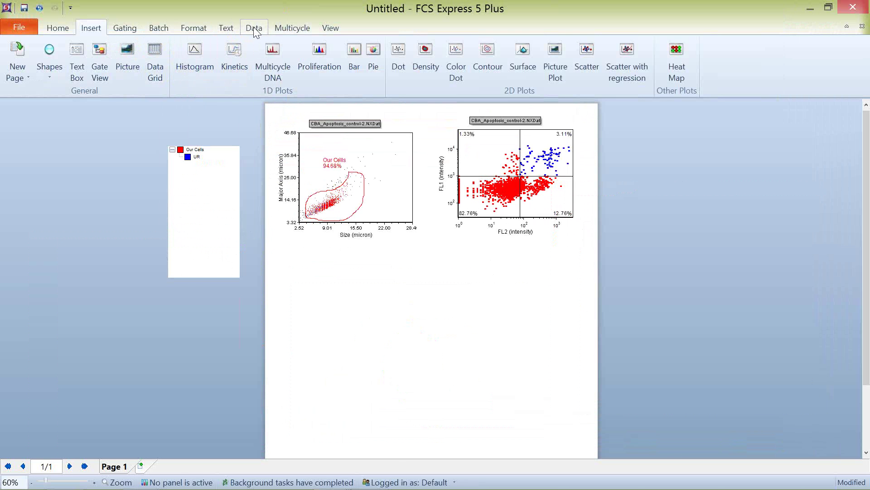
Step: Insert a histogram of FL2 (intensity) below the two remaining plots
click(189, 51)
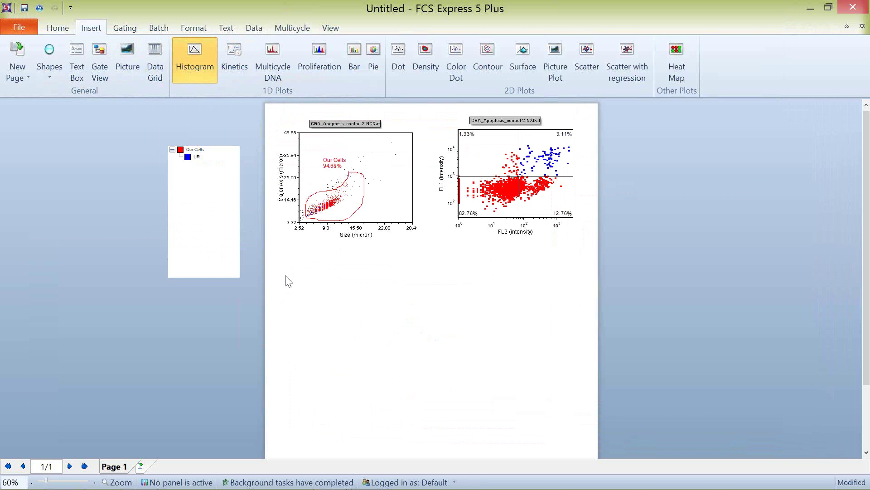
drag(285, 275, 572, 431)
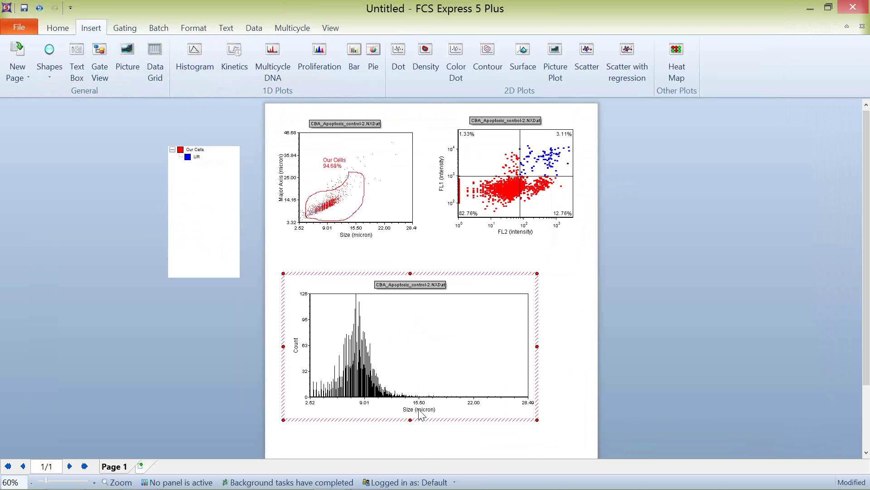
click(410, 407)
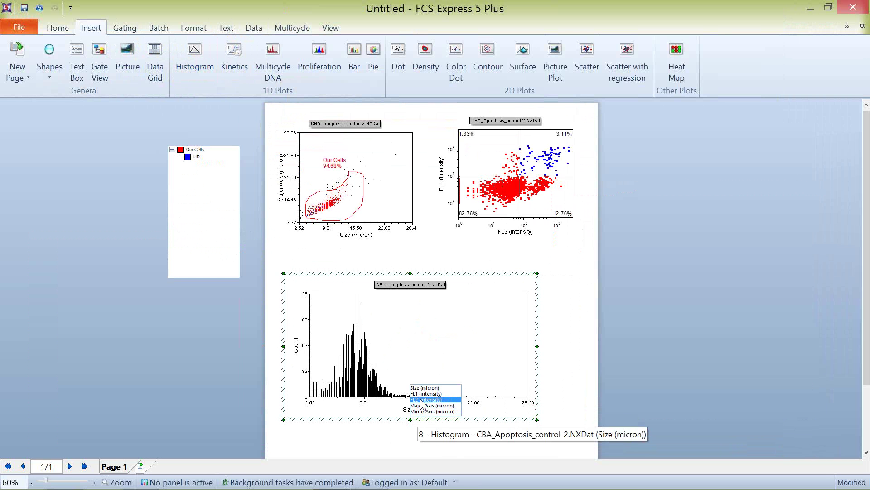
click(421, 405)
click(252, 28)
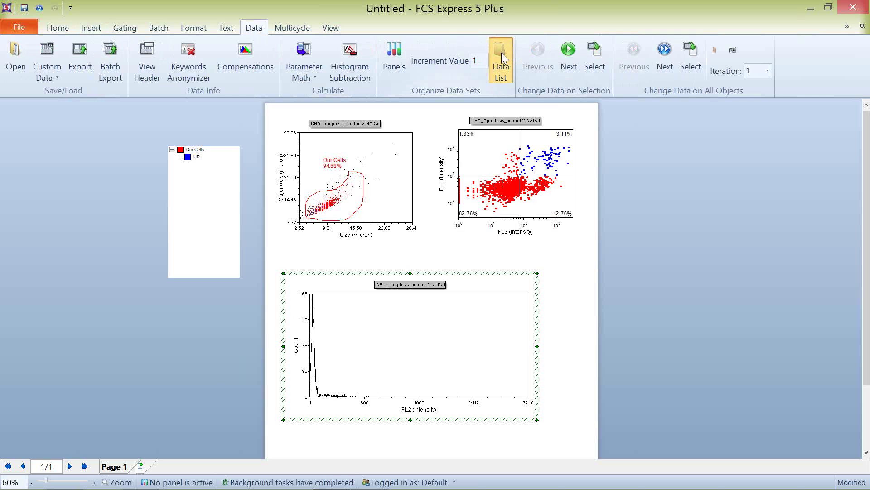
Step: Add CBA_Apoptosis_Treated-2.NXDat as a new overlay on the FL2 histogram and open its formatting
click(501, 59)
drag(513, 149, 747, 159)
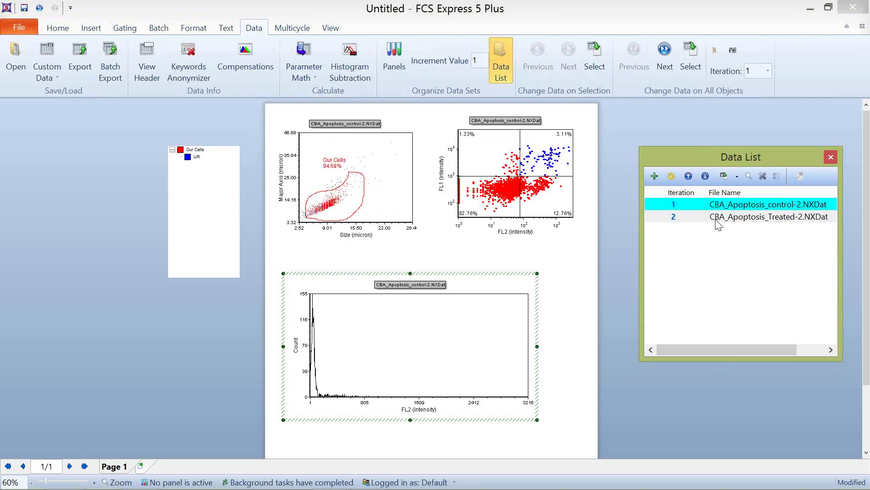
drag(725, 216, 467, 325)
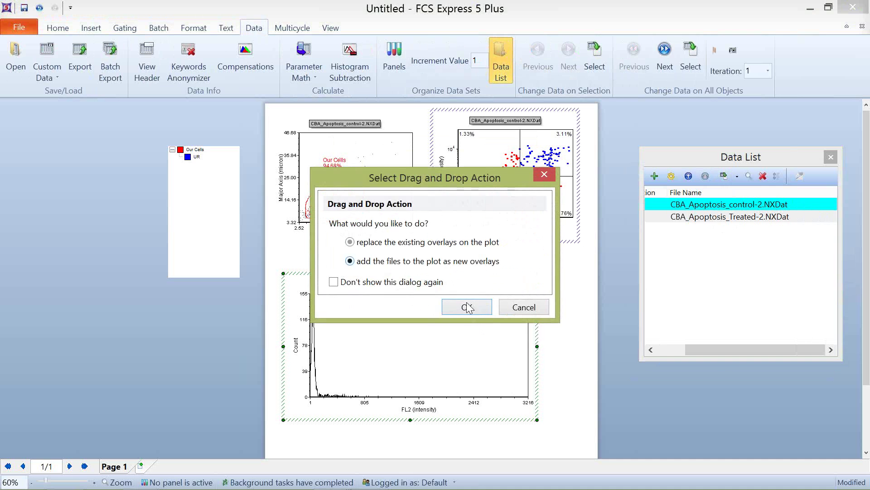
click(472, 309)
right_click(417, 350)
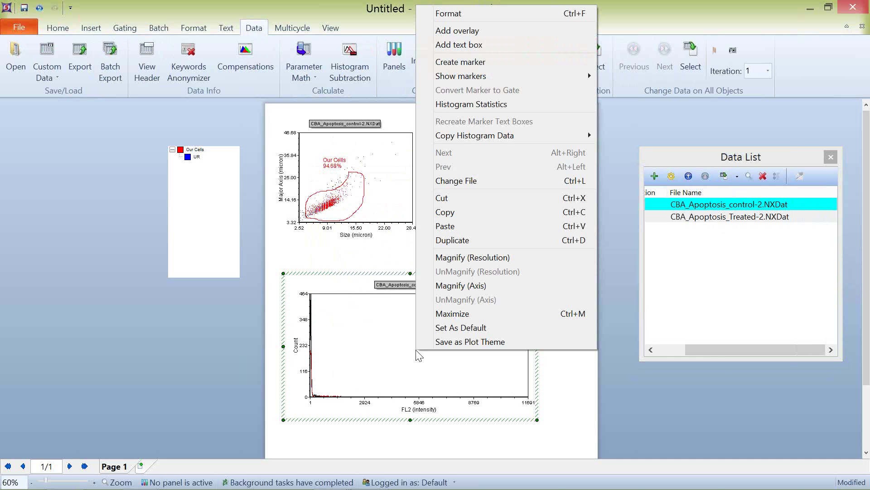
click(480, 15)
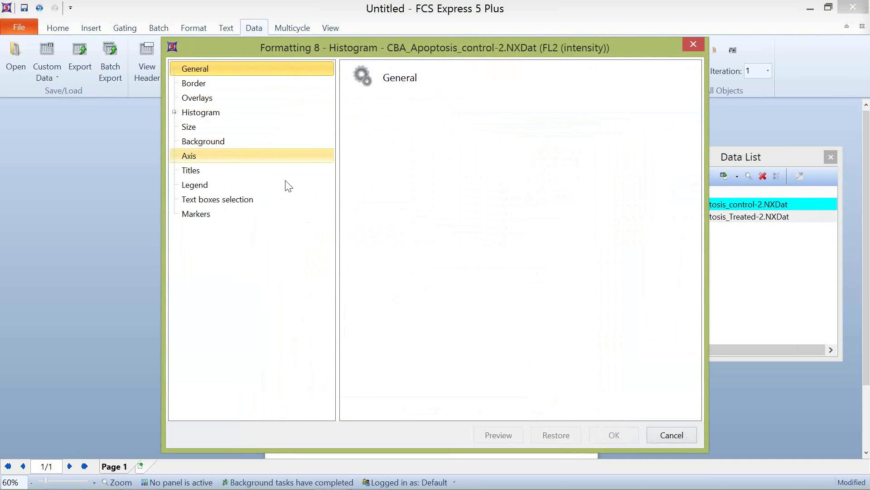
Step: Set the histogram's X axis scale to Log with Negative and preview it
click(459, 241)
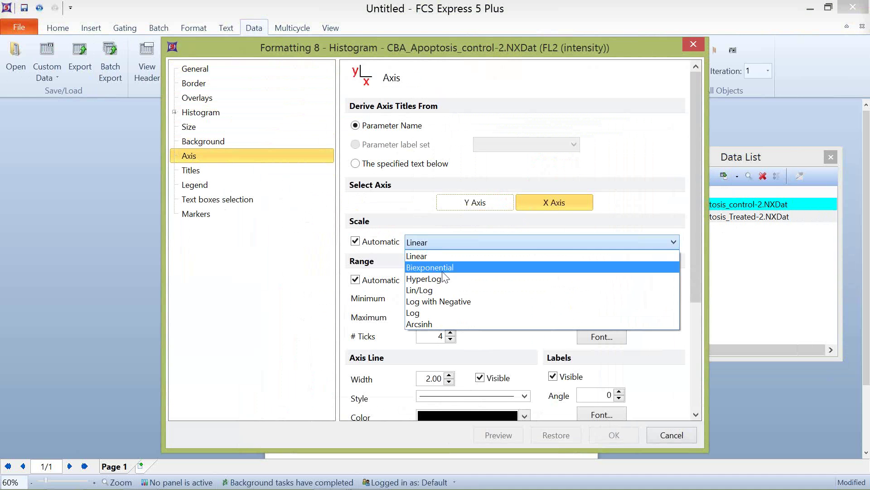
click(439, 301)
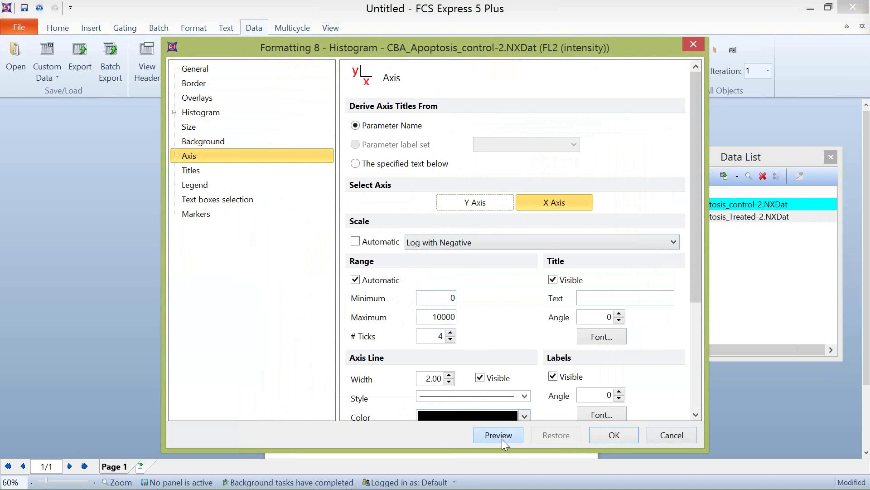
click(499, 435)
drag(322, 44, 618, 25)
Step: Move the Treated overlay to first position and back to second, previewing the order
click(506, 82)
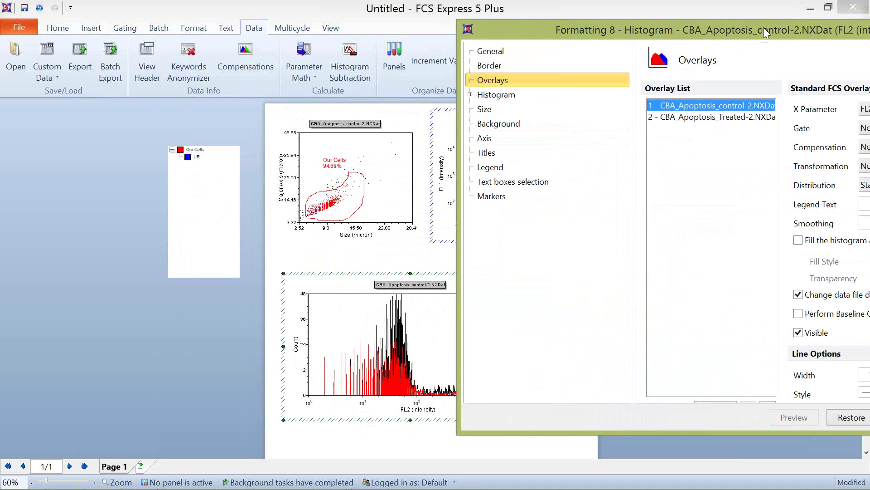
drag(763, 27, 130, 29)
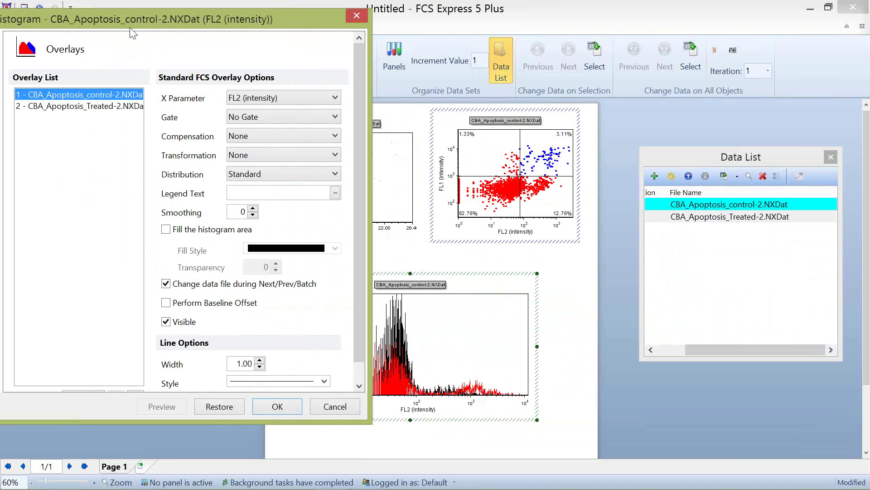
click(82, 108)
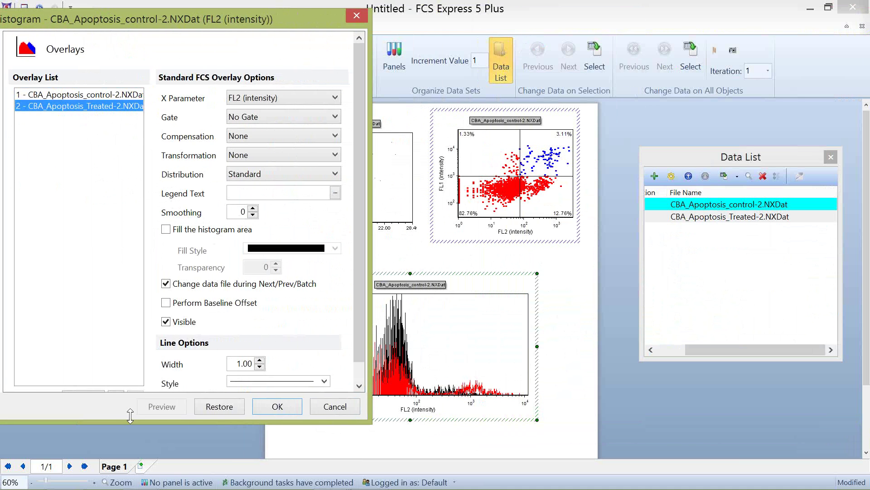
drag(130, 415, 123, 468)
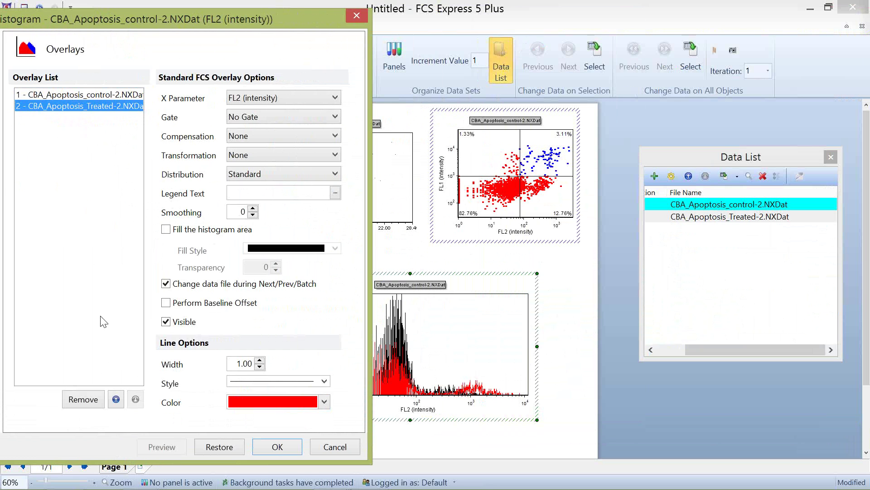
click(119, 403)
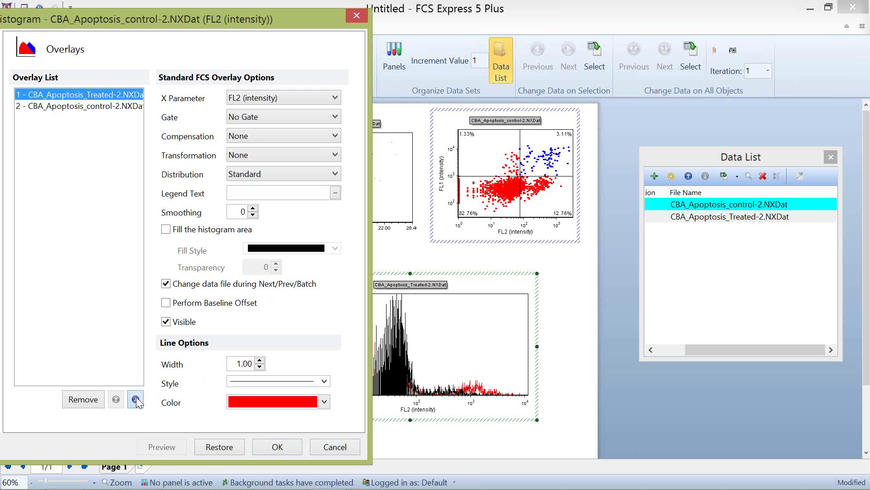
click(135, 399)
click(158, 448)
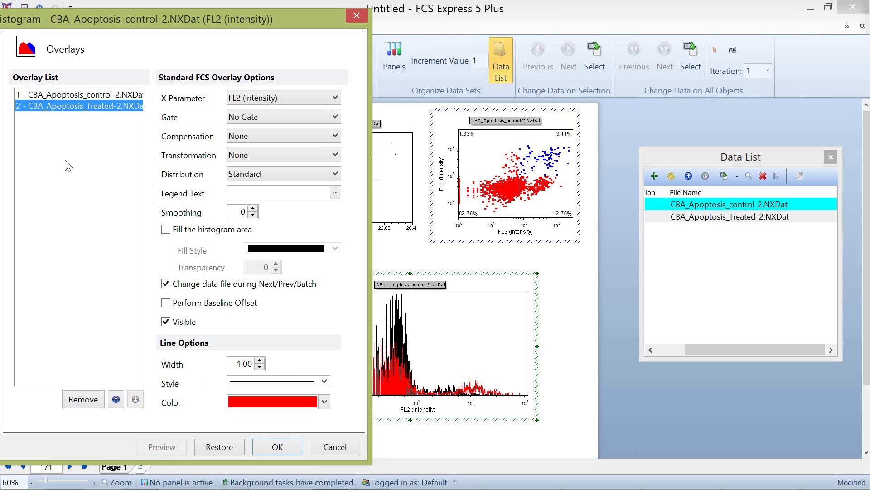
Step: Fill both overlays, set smoothing 10 and transparency 50, and apply the formatting
shift+click(86, 94)
click(172, 230)
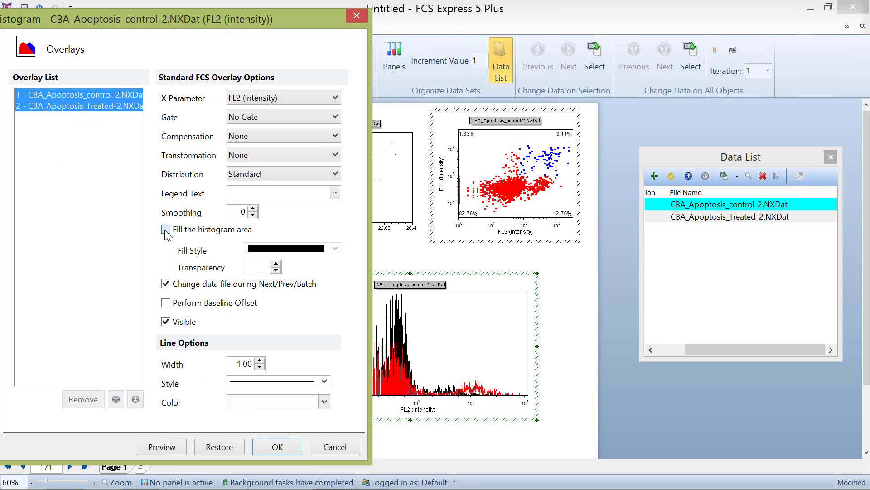
click(252, 209)
click(252, 209)
click(252, 209)
click(252, 208)
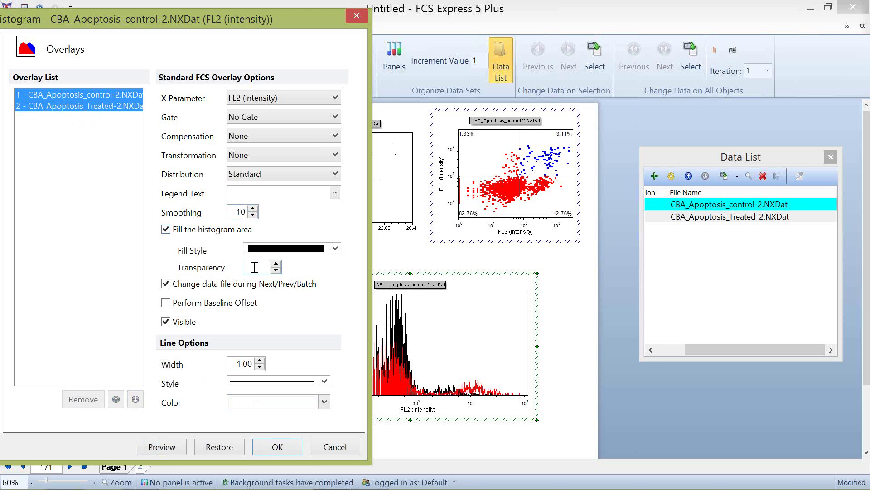
text(5)
text(0)
click(179, 448)
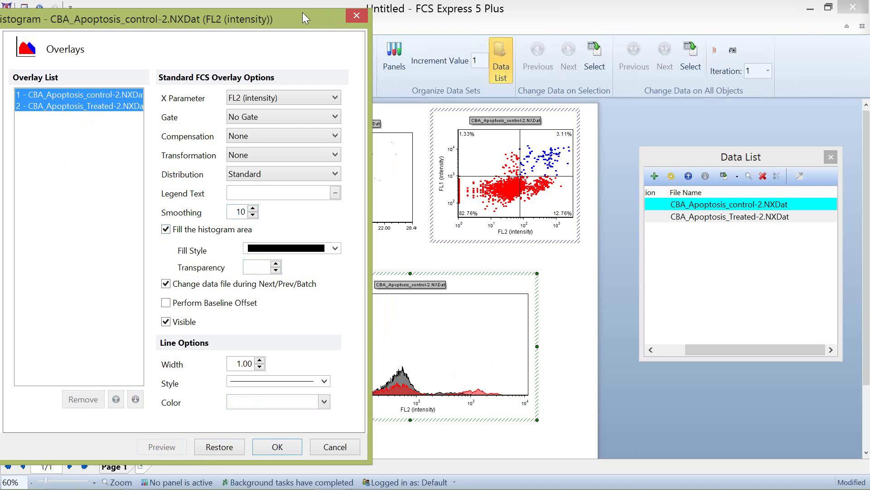
drag(303, 12, 275, 4)
click(249, 438)
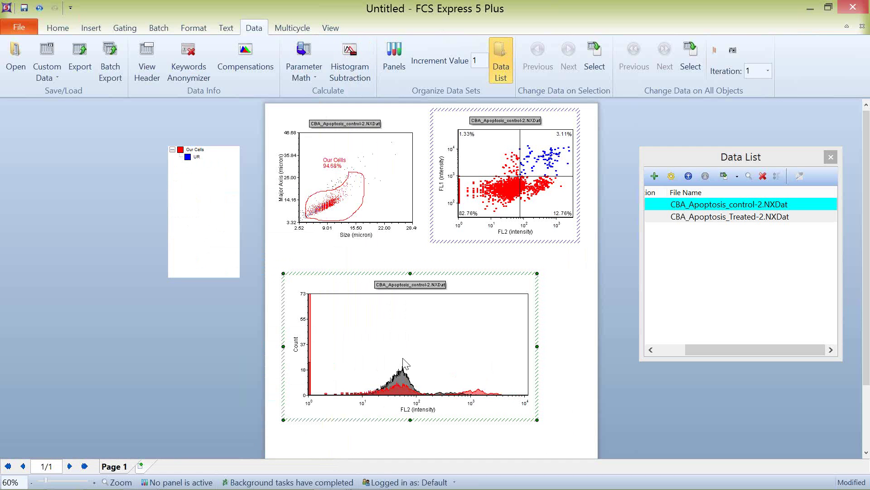
Step: Delete the FL2 histogram from the page
mouse_move(523, 488)
click(427, 275)
key(Delete)
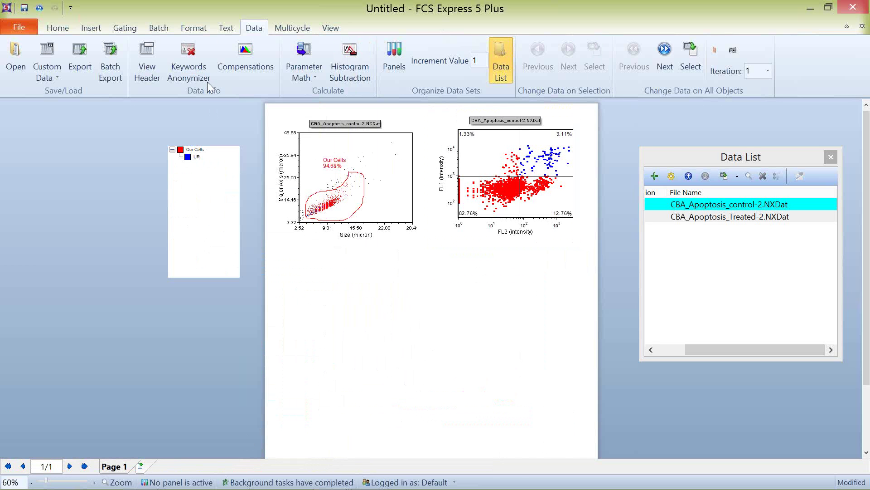
Step: Dock a narrowed Custom Tokens editor at the left and add a new custom token
click(331, 27)
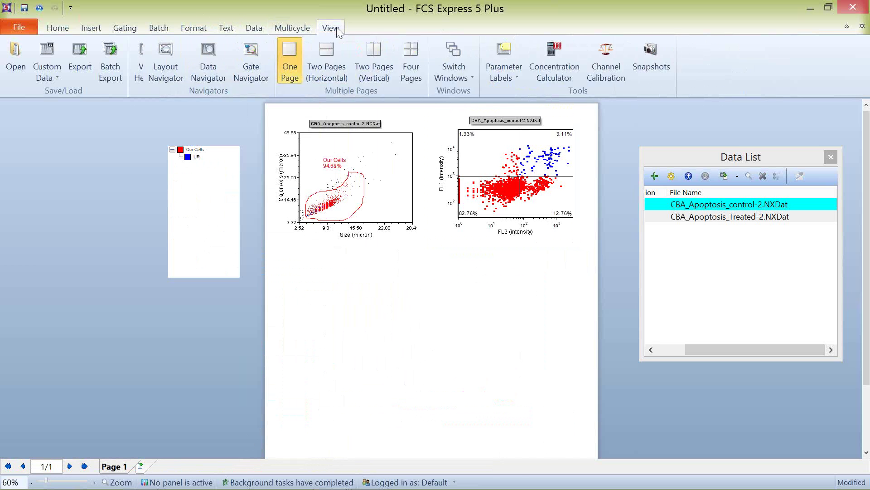
click(76, 63)
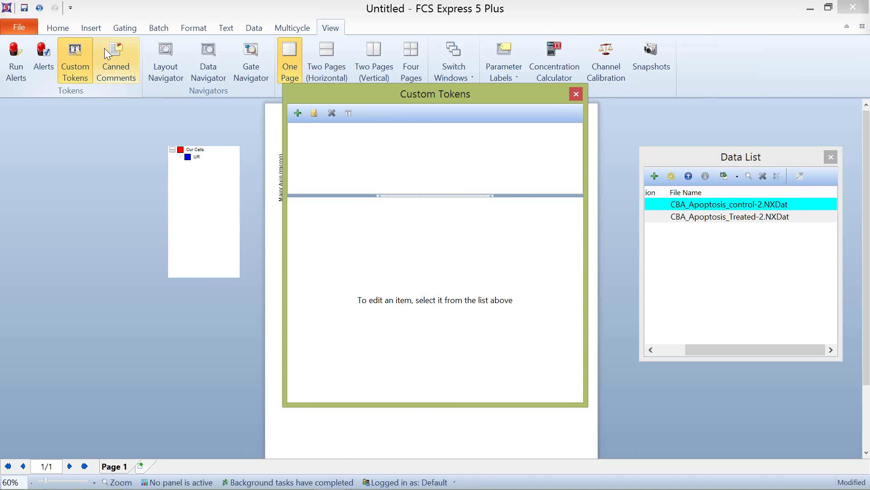
drag(423, 96, 136, 120)
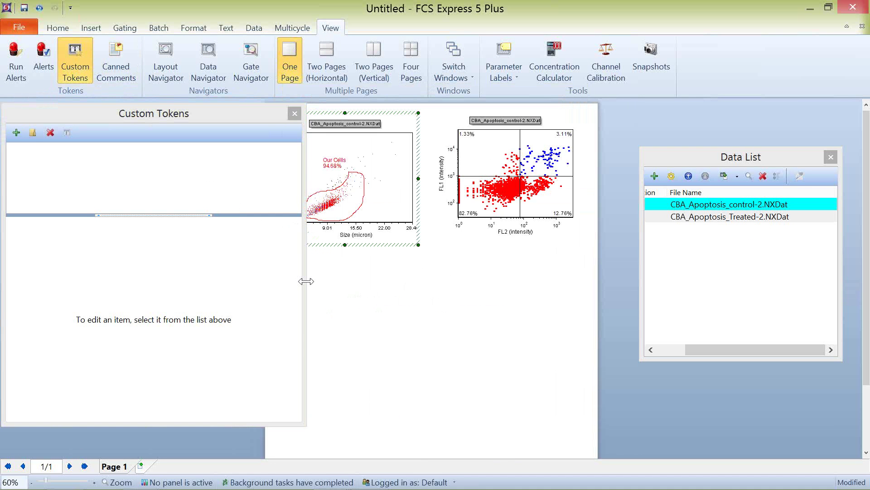
drag(305, 282, 232, 281)
drag(122, 120, 159, 107)
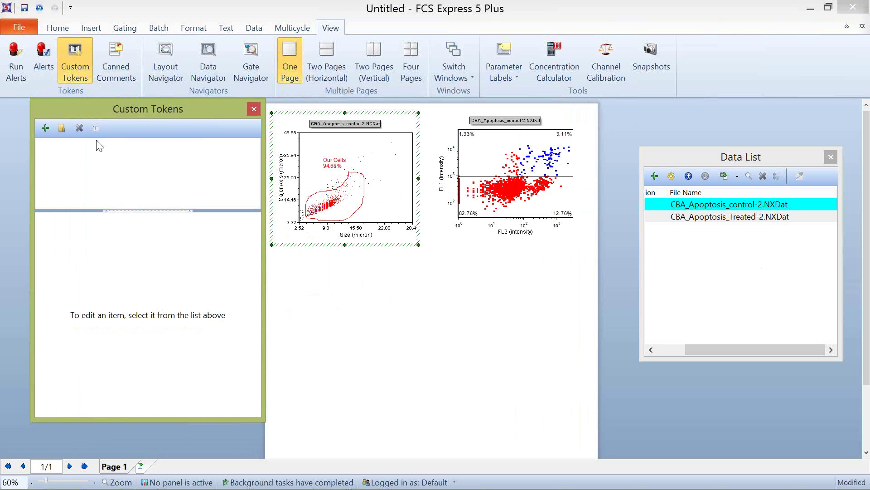
click(44, 128)
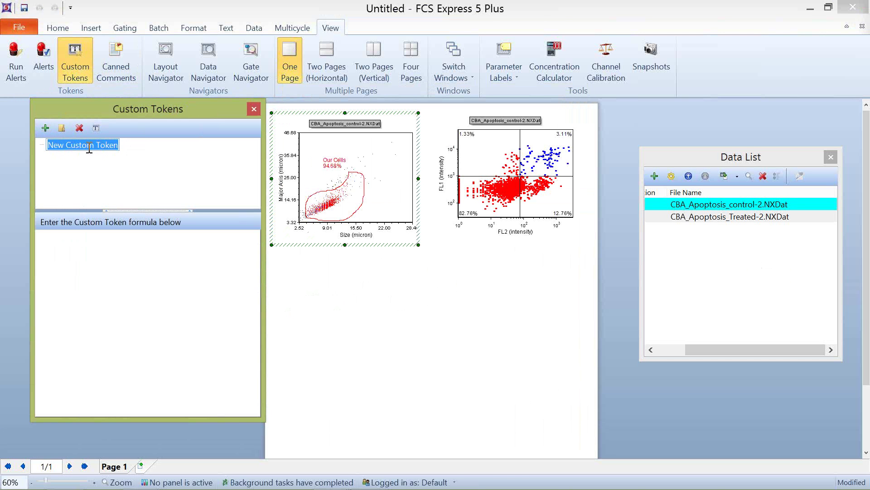
Step: Place New Custom Token on the page and clear its old test formula
click(85, 267)
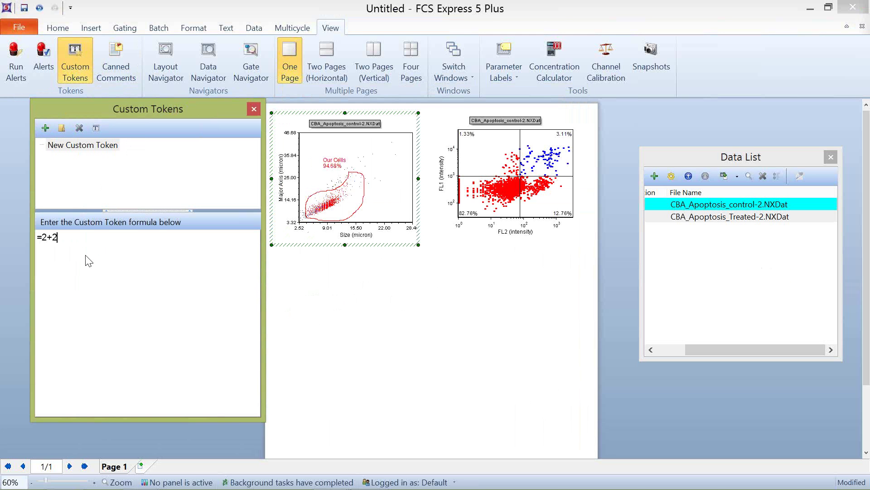
drag(80, 142, 319, 299)
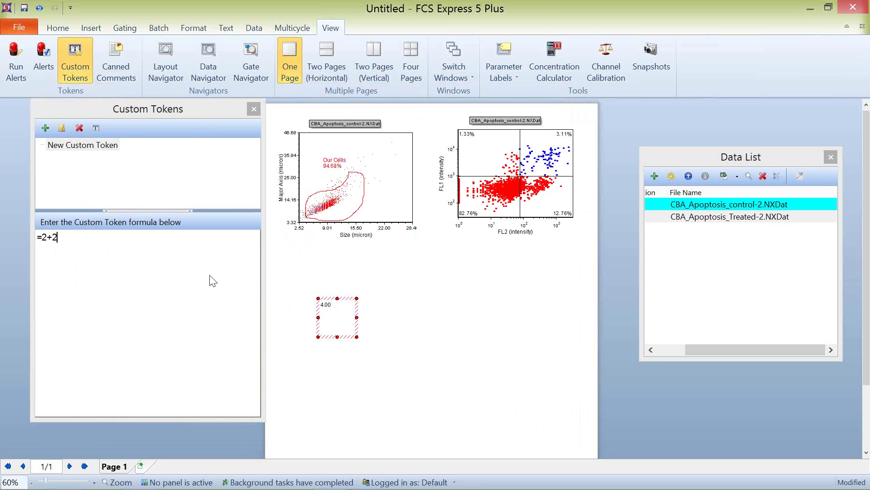
click(67, 241)
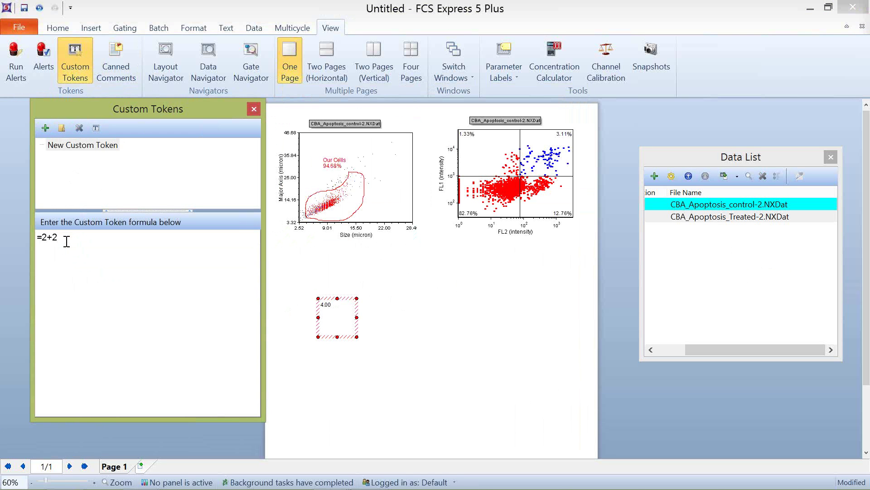
text(345)
drag(79, 242, 43, 240)
key(BackSpace)
Step: Insert the UR quadrant percentage into the formula, sourced from plot 3
click(566, 135)
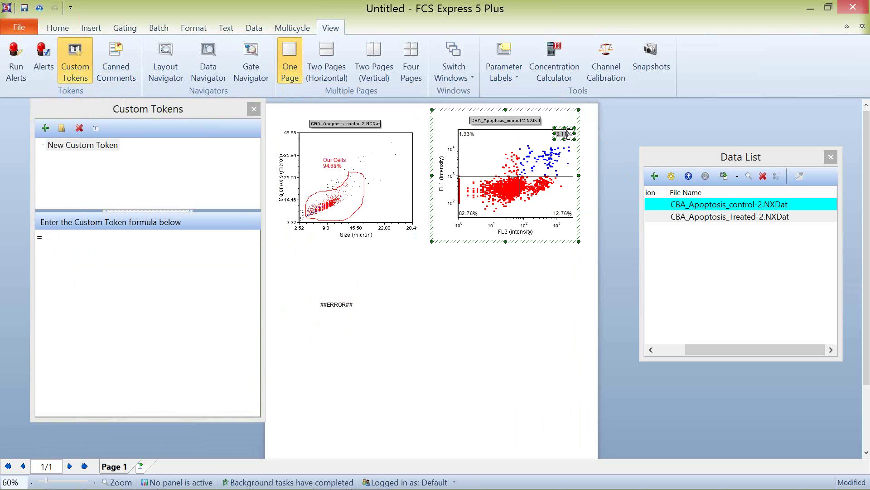
drag(561, 134, 100, 249)
double_click(95, 236)
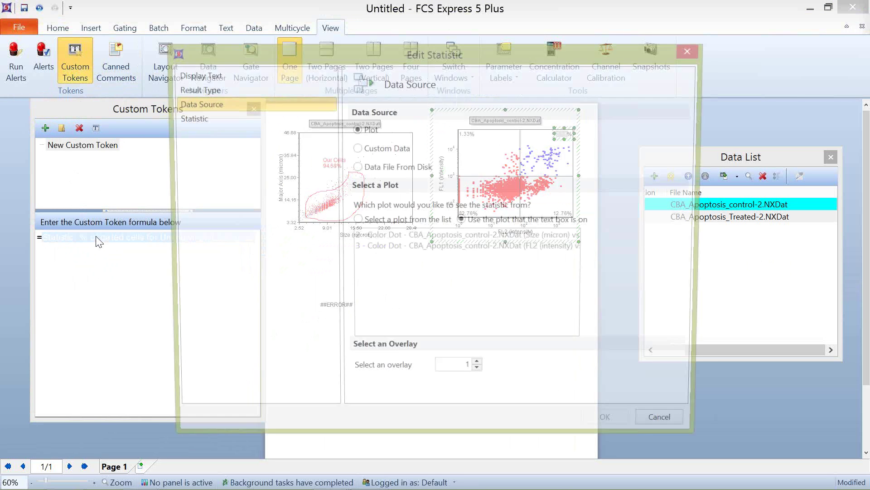
click(366, 221)
click(378, 248)
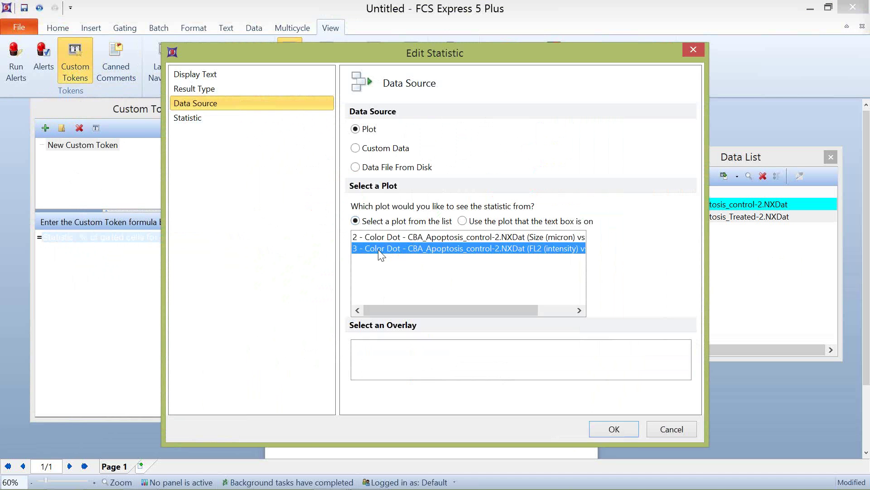
click(612, 428)
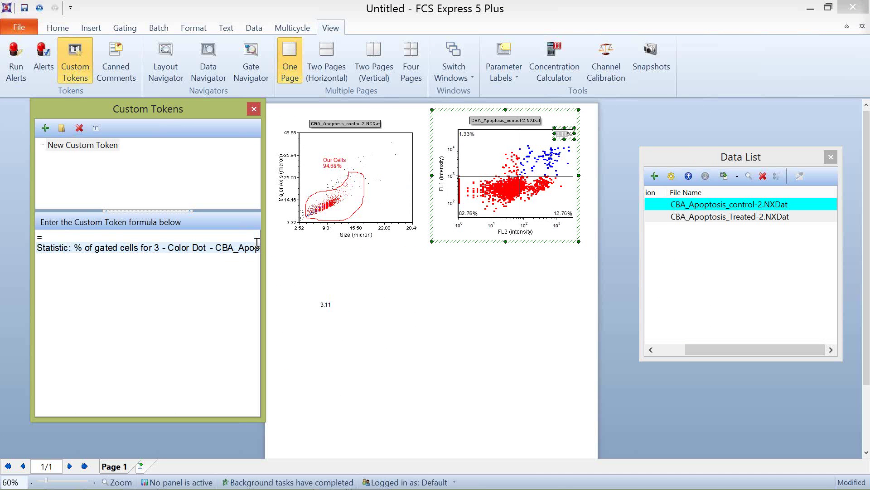
Step: Append '/' and the LR quadrant percentage from plot 3 to the formula
drag(425, 278, 631, 271)
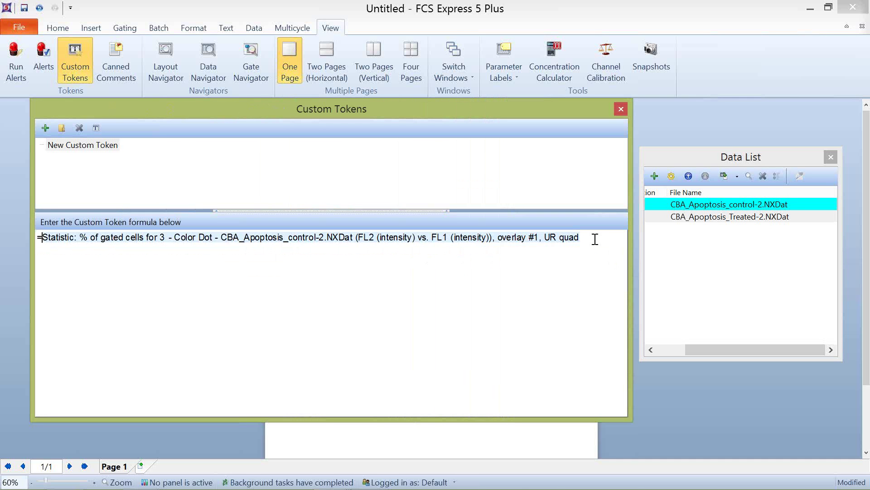
click(591, 237)
text(/)
drag(559, 111, 335, 112)
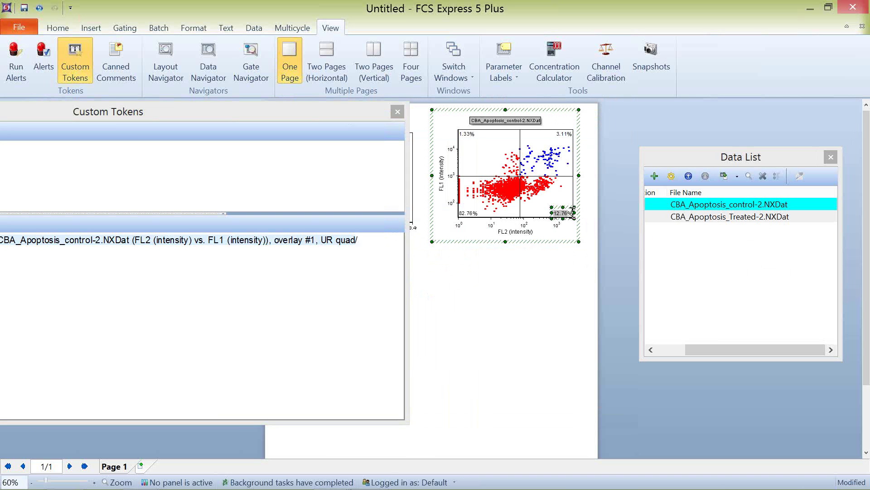
drag(559, 211, 392, 249)
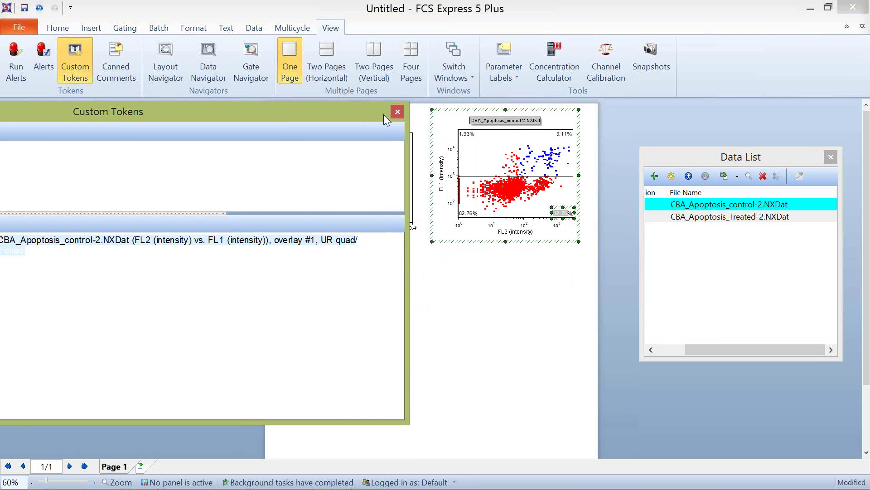
drag(383, 114, 497, 100)
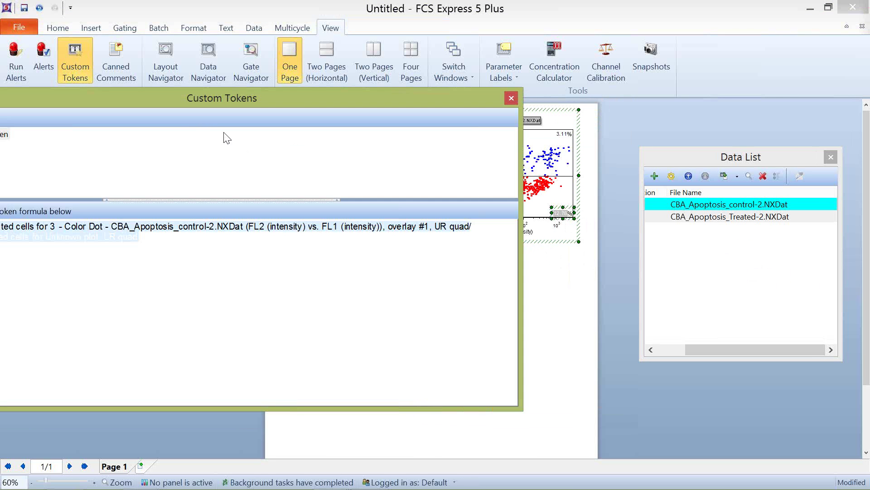
double_click(85, 239)
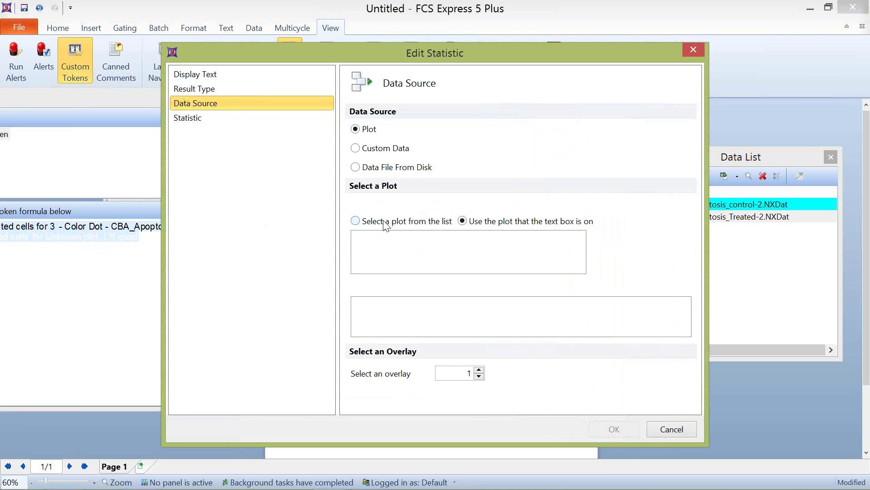
click(392, 240)
click(391, 248)
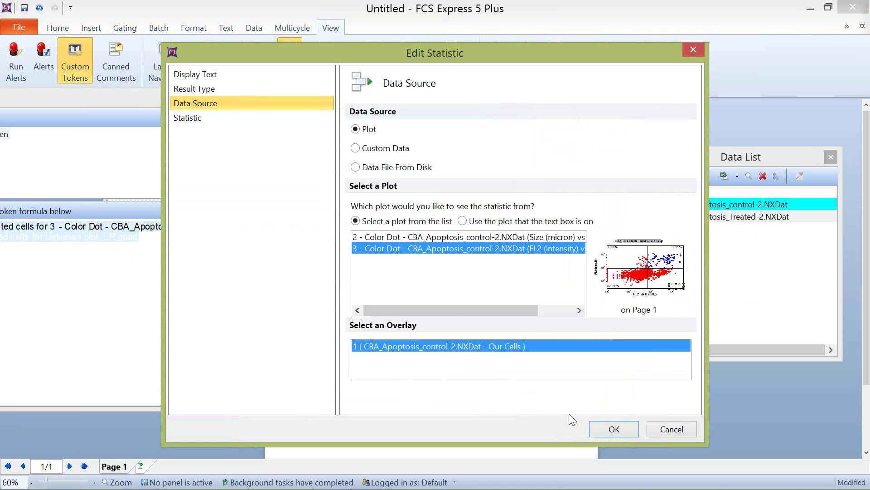
click(614, 429)
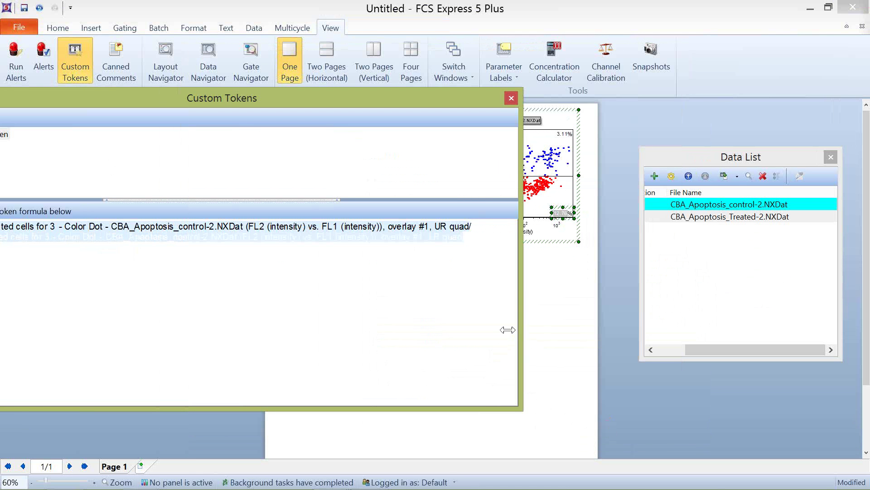
Step: Shift the quadrant dividers to check the ratio token updates, then float the editor
drag(521, 330, 237, 330)
click(327, 306)
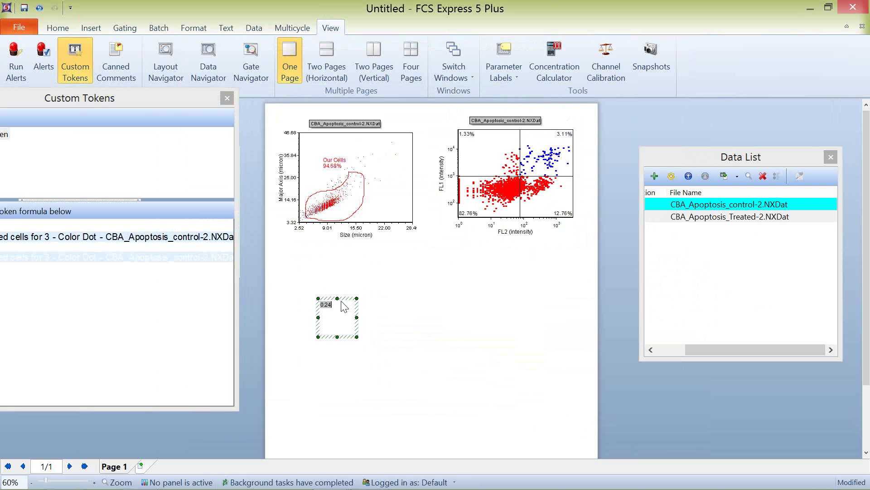
mouse_move(521, 180)
mouse_down()
mouse_move(557, 173)
mouse_move(503, 180)
mouse_move(518, 178)
mouse_up()
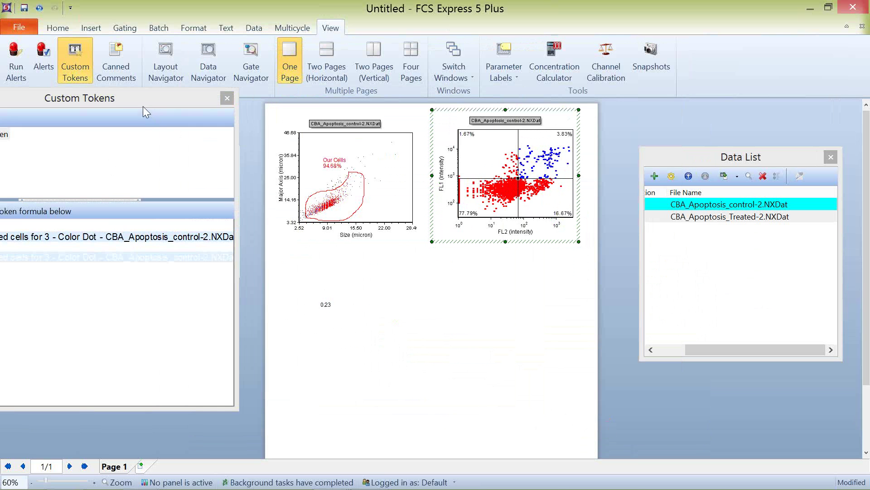
drag(145, 112, 391, 95)
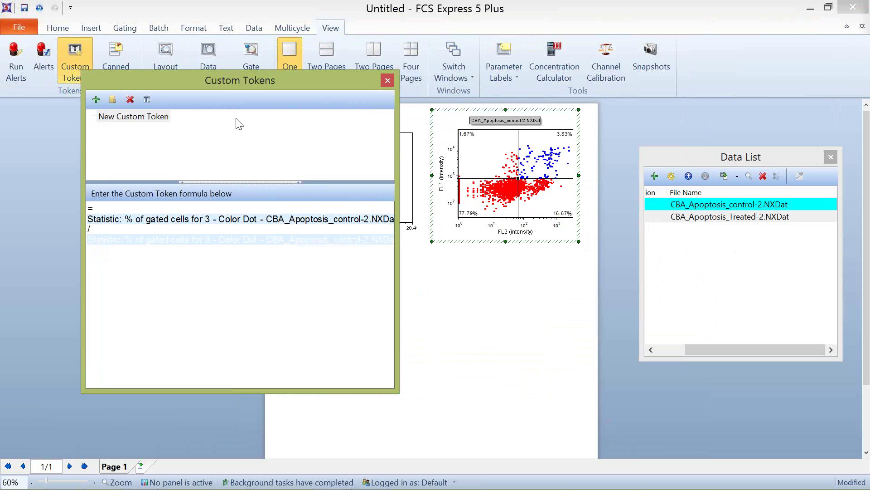
Step: Add a second custom token named 'normal'
click(95, 99)
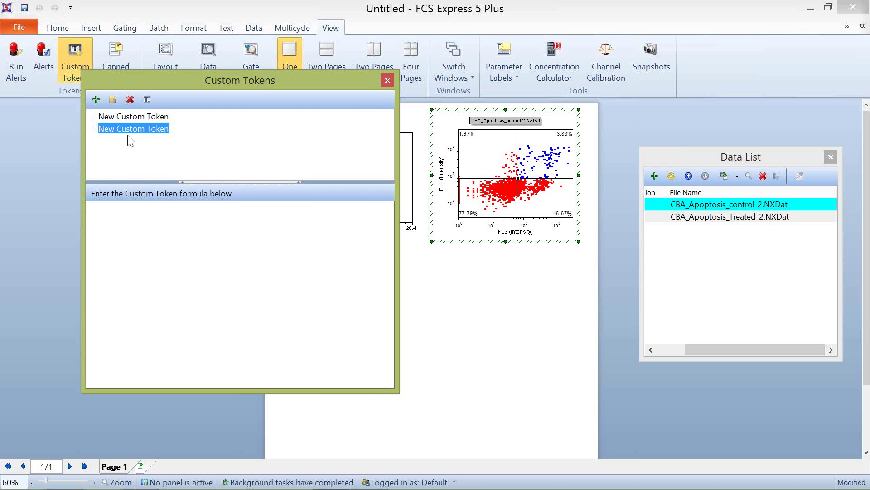
text(normal)
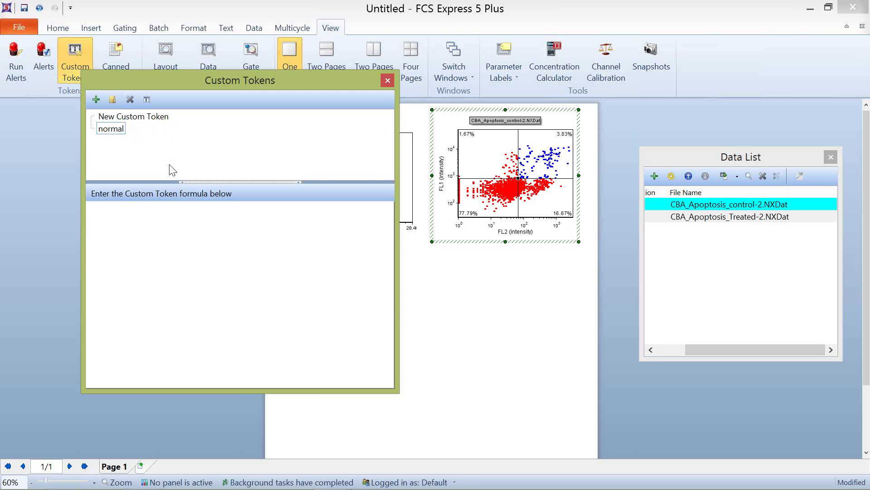
click(161, 236)
Step: Append the 'normal' custom token to the first token's formula and add '(' after '='
click(155, 116)
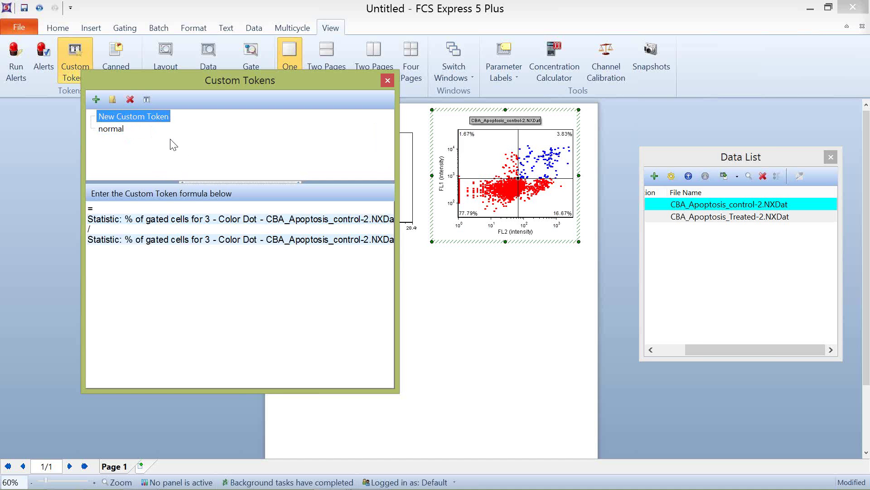
drag(397, 266, 782, 254)
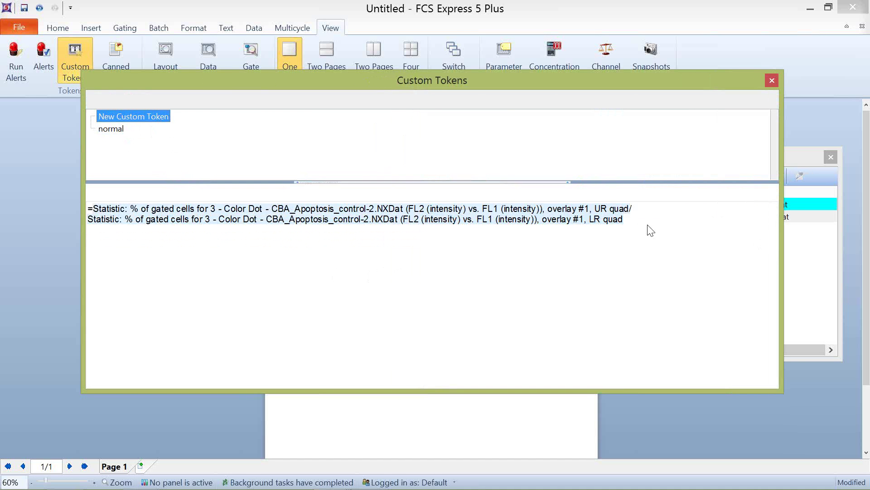
click(629, 219)
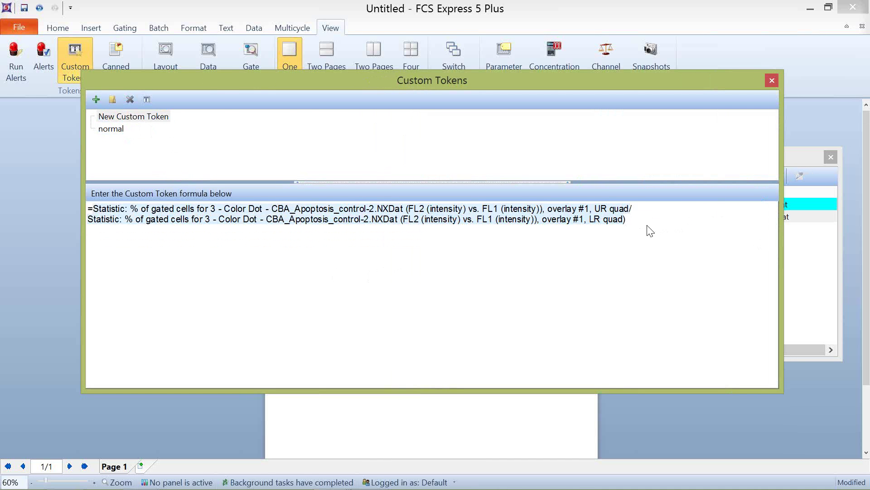
right_click(642, 214)
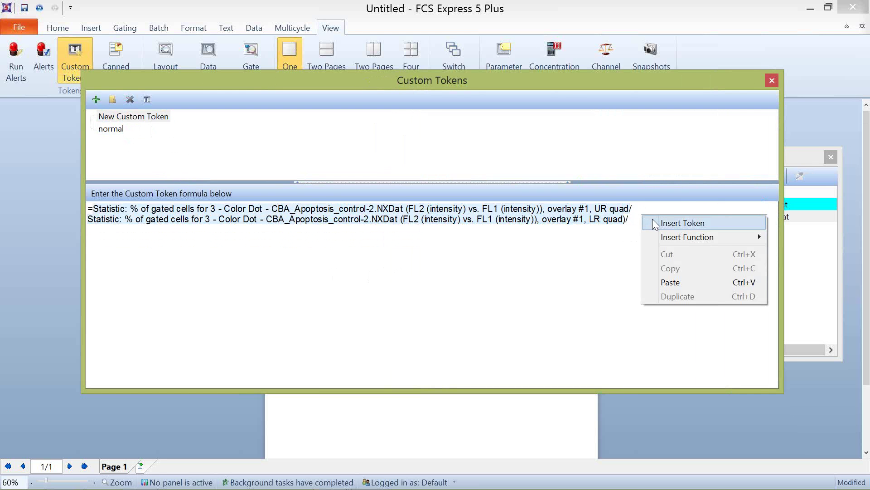
click(683, 222)
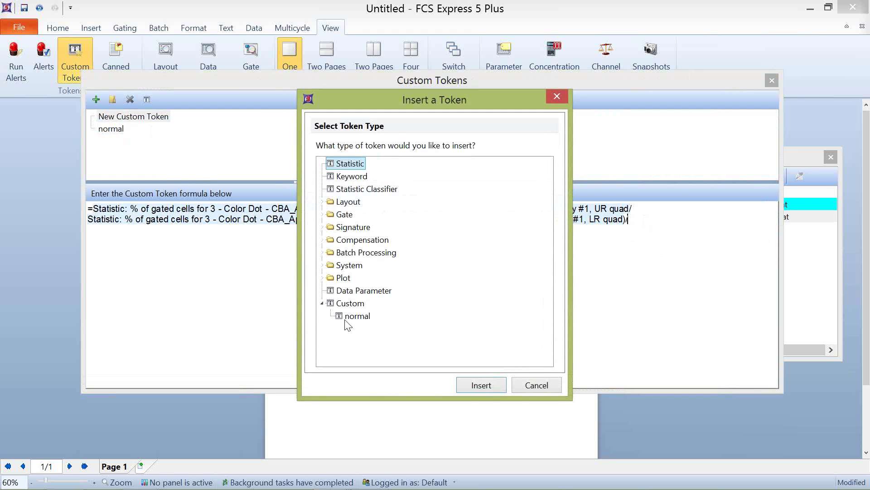
click(356, 316)
click(490, 391)
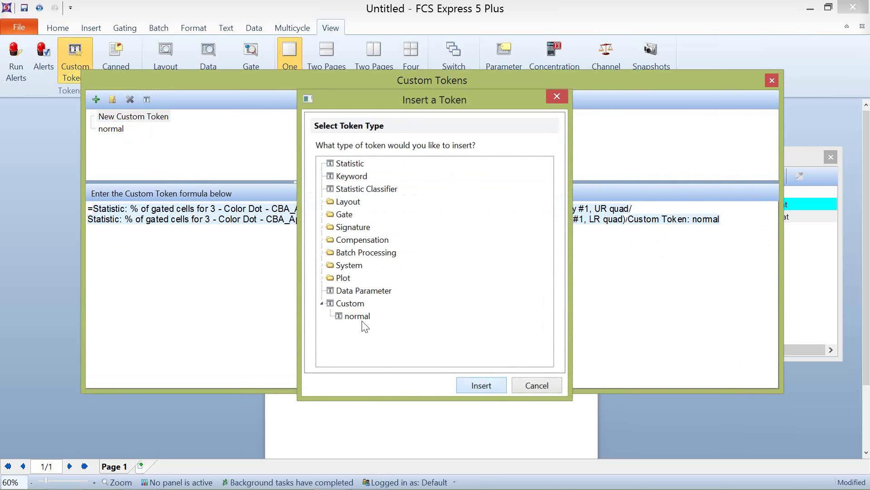
click(95, 208)
text(()
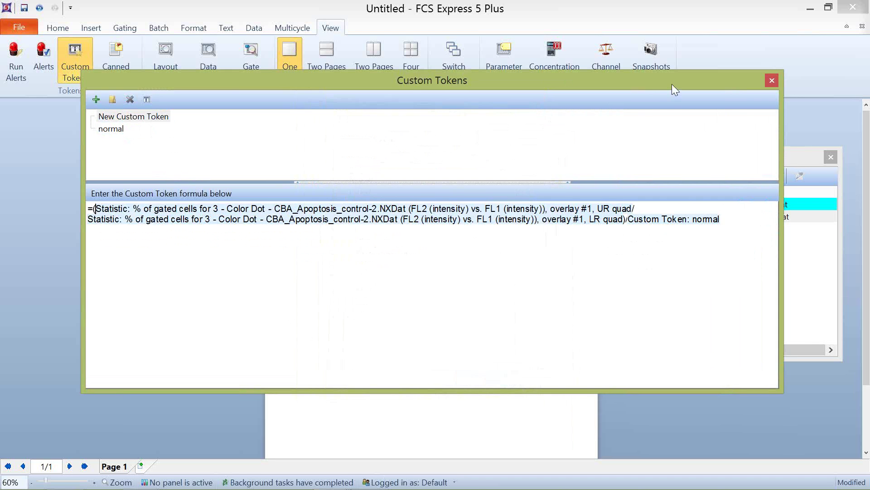
Step: Shift the quadrant dividers to update the token value, then select the 'normal' token
drag(672, 84, 225, 92)
drag(515, 145, 211, 165)
mouse_move(518, 179)
mouse_down()
mouse_move(528, 167)
mouse_move(528, 177)
mouse_up()
drag(119, 80, 395, 48)
click(70, 109)
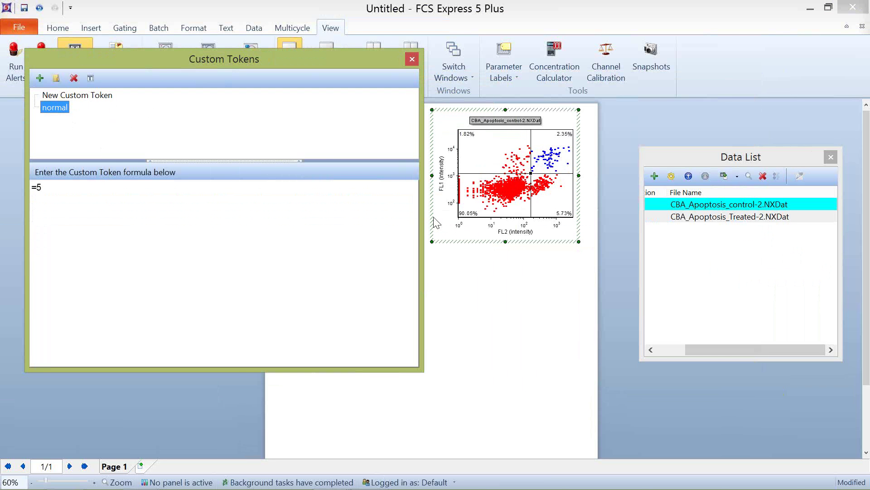
Step: Change the 'normal' custom token's formula to 10
drag(421, 216, 178, 212)
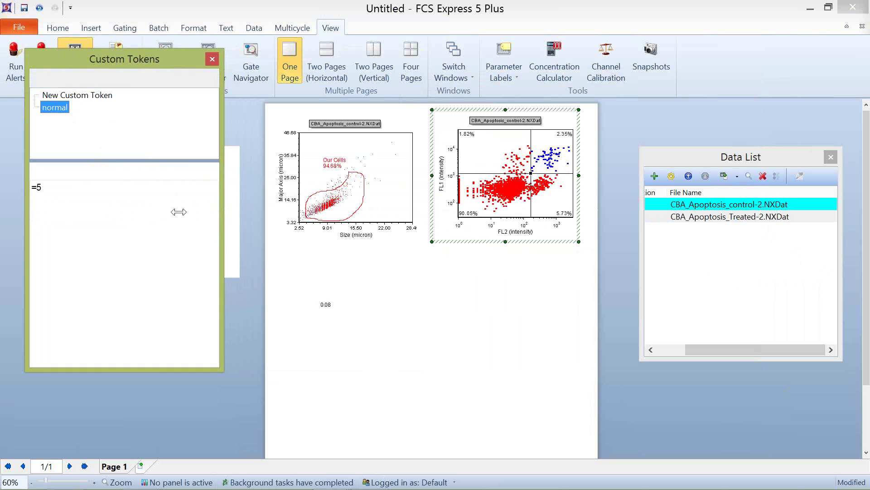
click(72, 191)
text(10)
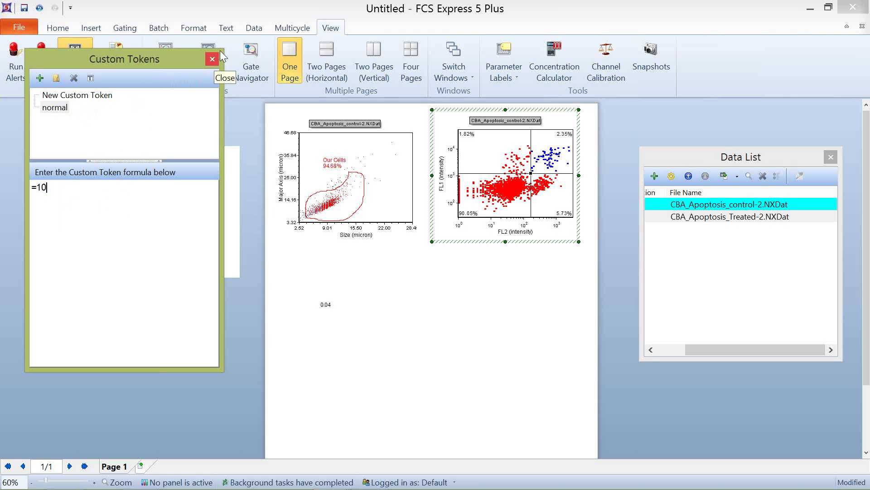
Step: Place the 'normal' token on the page below the plots as a value box
click(54, 108)
drag(52, 108, 464, 313)
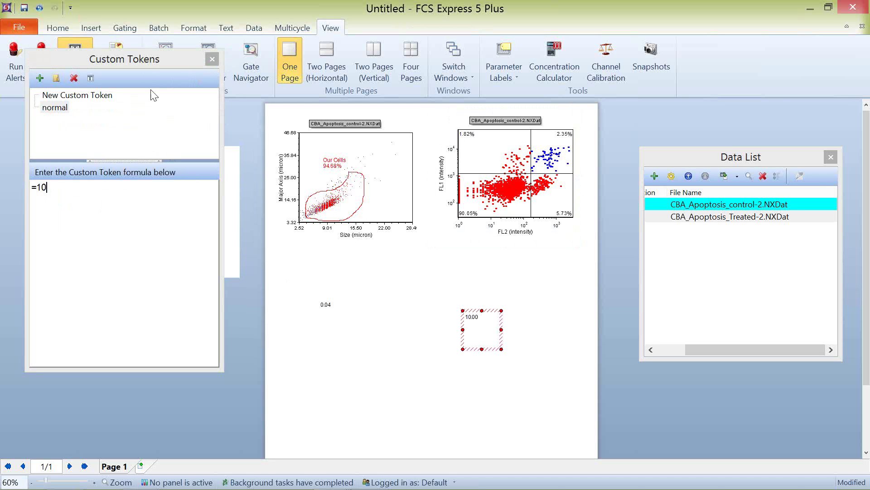
click(213, 60)
click(478, 314)
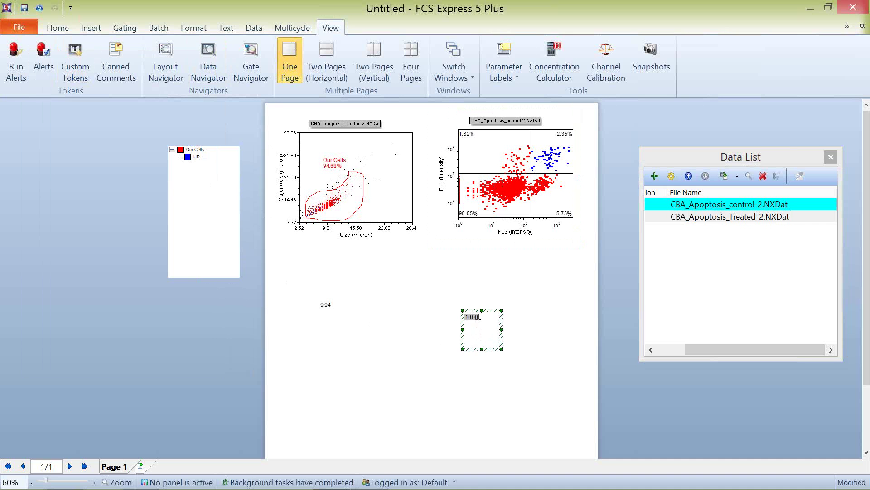
Step: Format the 'normal' token to display as an Edit box with width 10
right_click(474, 317)
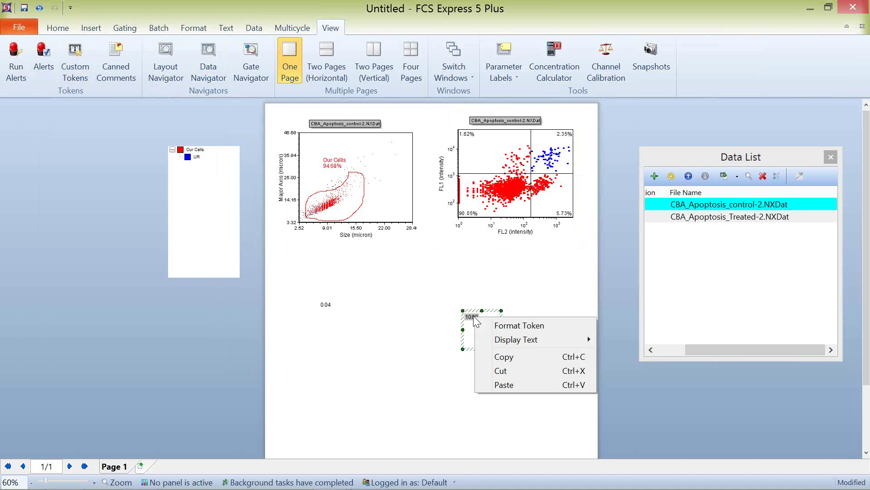
click(494, 326)
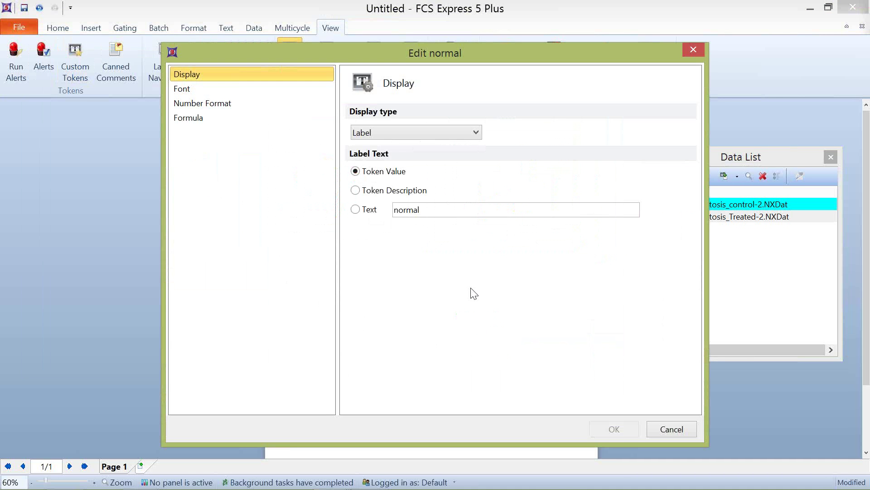
click(376, 131)
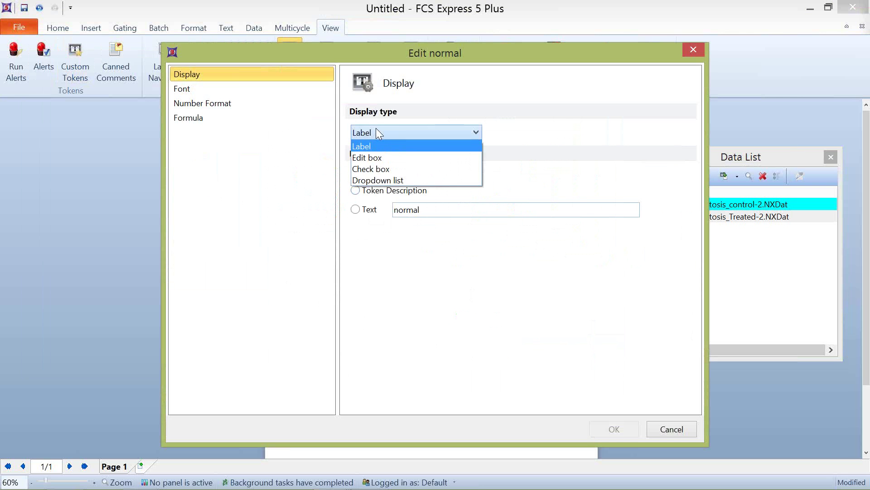
click(376, 157)
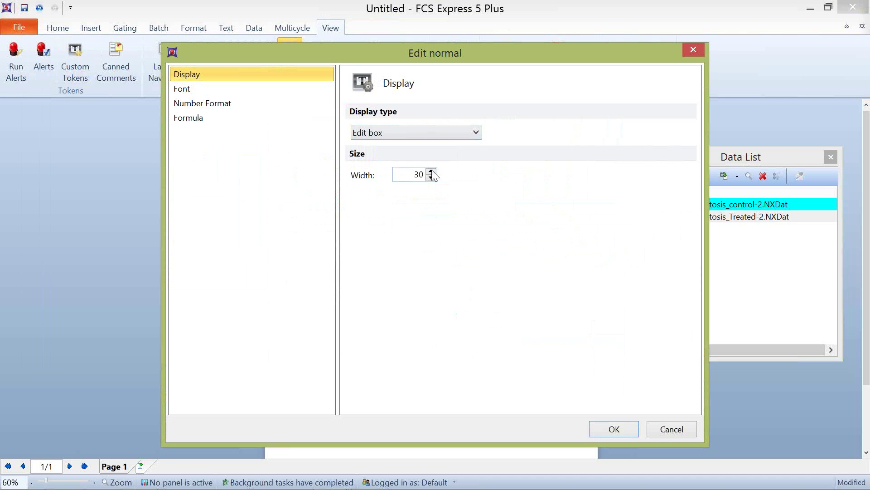
double_click(418, 174)
text(10)
click(610, 431)
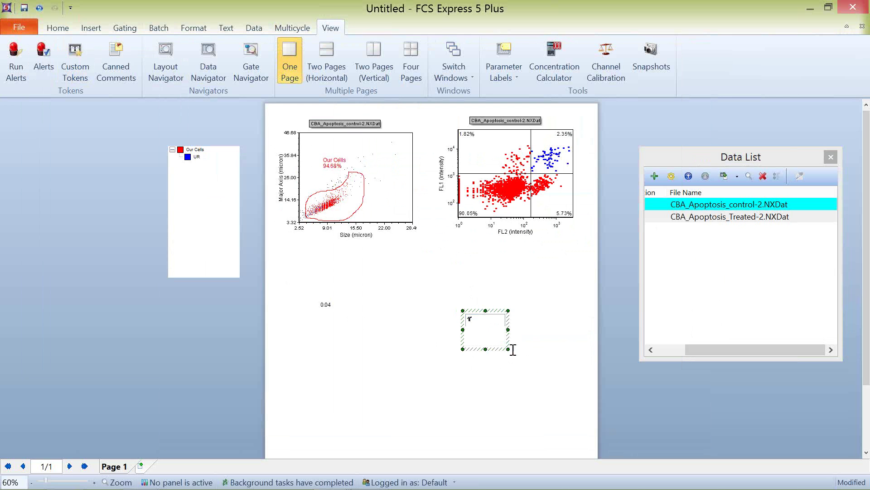
Step: Try typing a value into the token's new edit box
click(483, 320)
text(F)
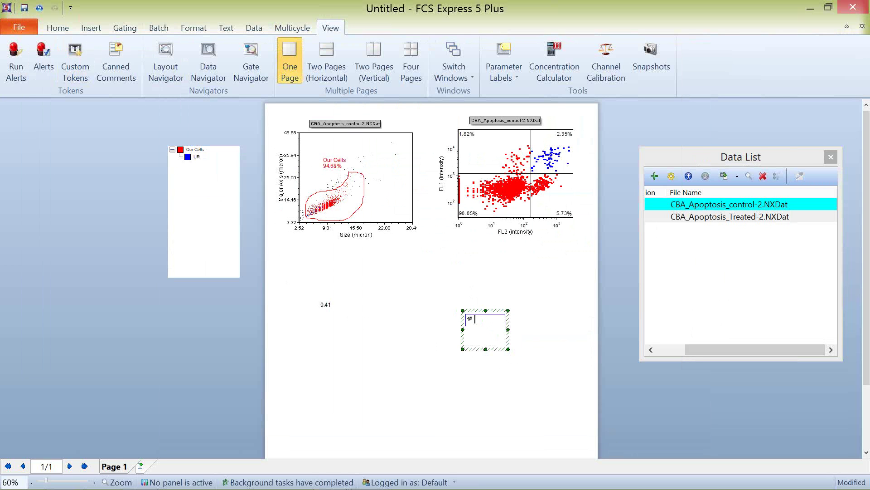
text(T)
key(BackSpace)
key(BackSpace)
text(F)
right_click(477, 319)
click(491, 327)
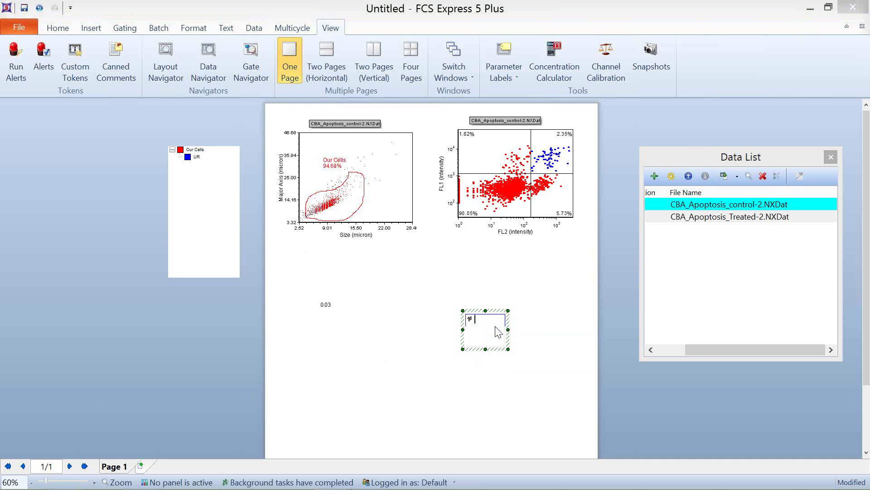
Step: Make the 'normal' token a Dropdown list with choices 5, 10 and 15
click(379, 132)
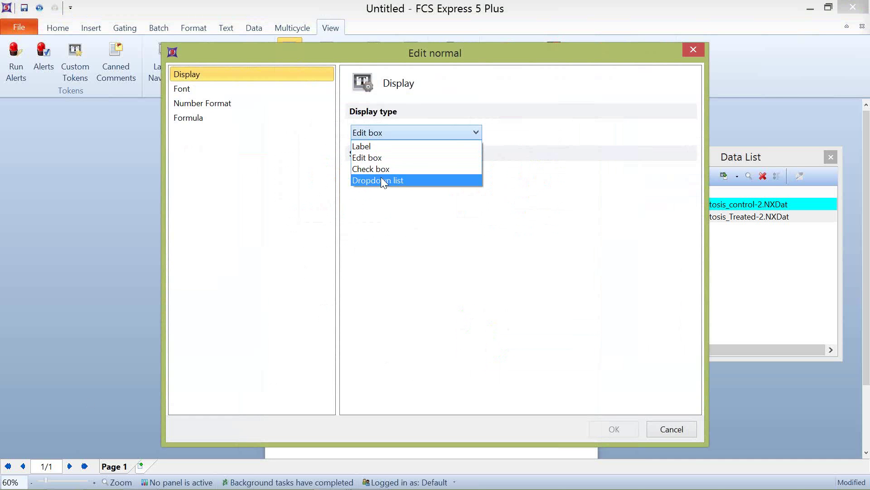
click(380, 178)
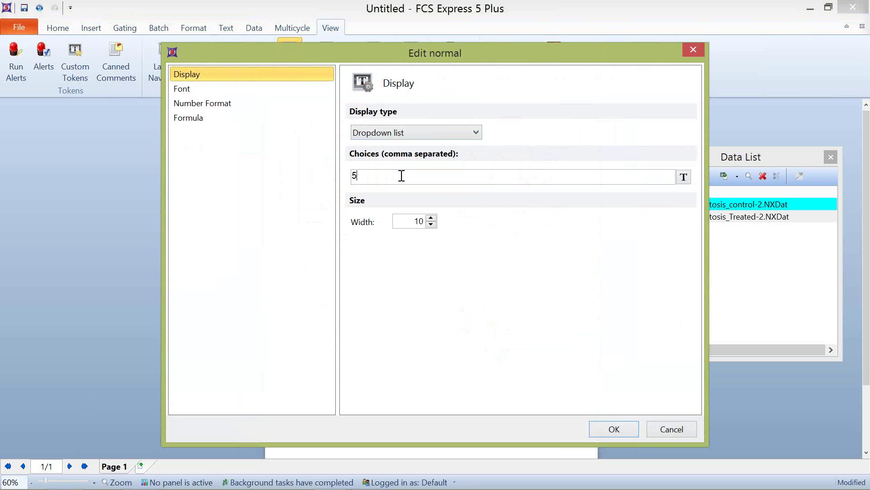
text(5,10,15)
click(608, 428)
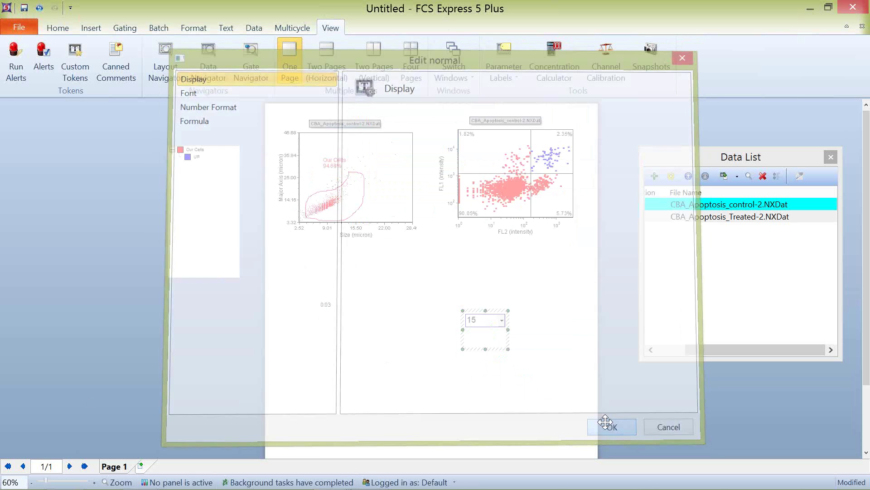
Step: Pick 10, then 15, from the token's dropdown
click(502, 321)
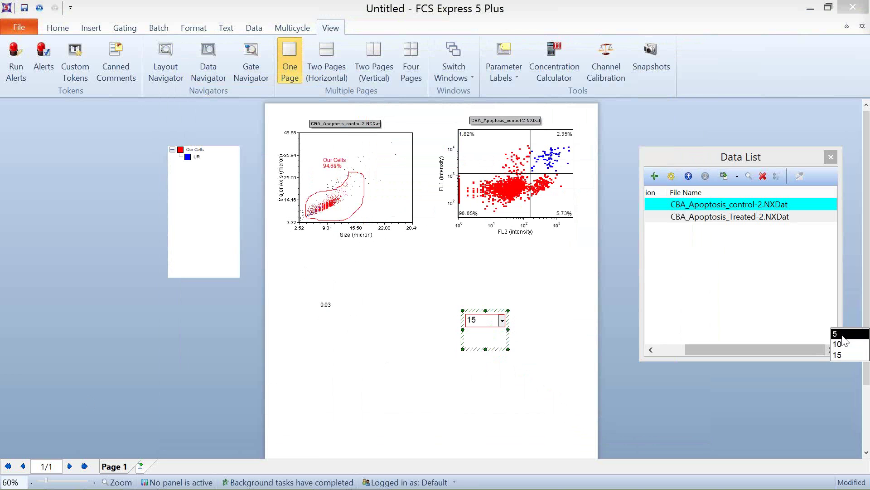
click(841, 345)
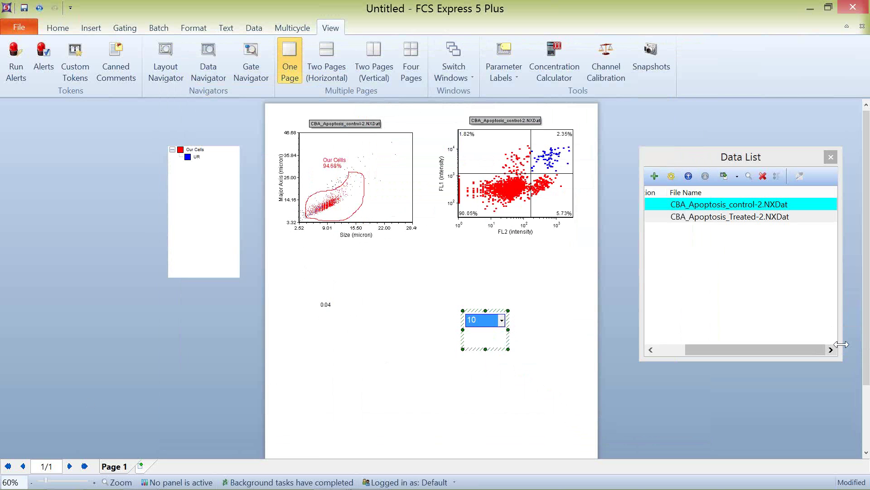
click(513, 325)
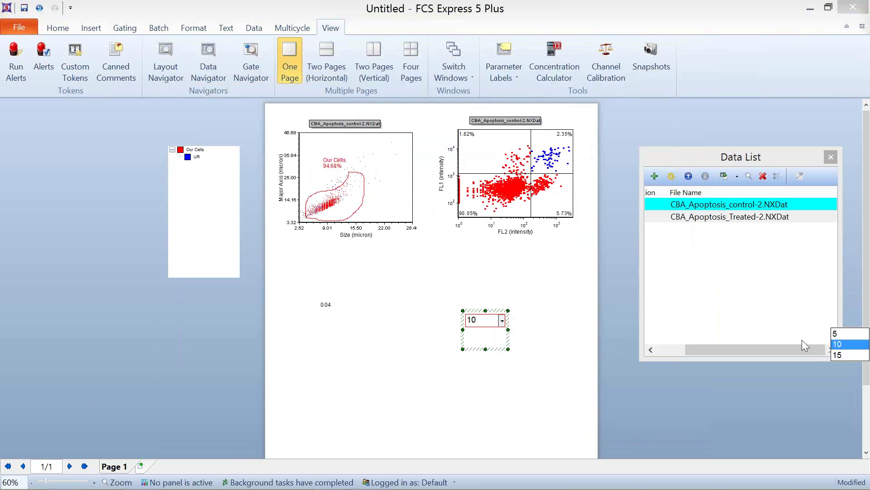
click(842, 354)
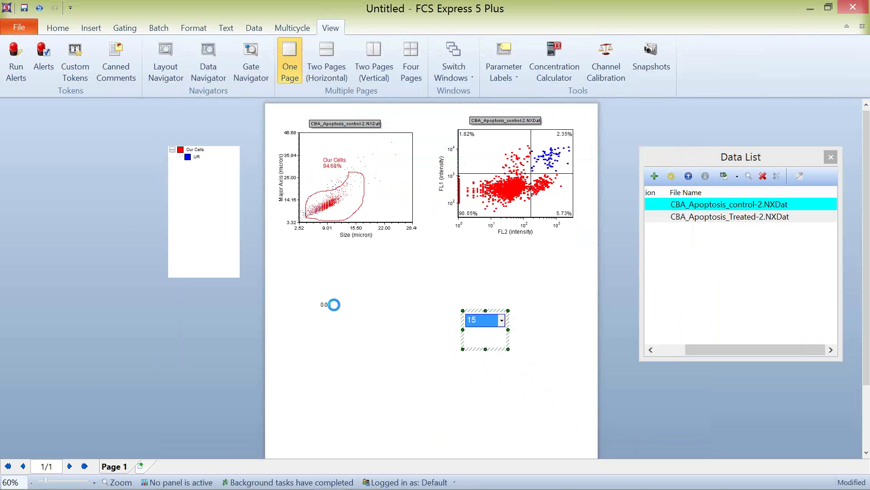
Step: Delete the token test objects from the page and close the untitled layout
click(335, 306)
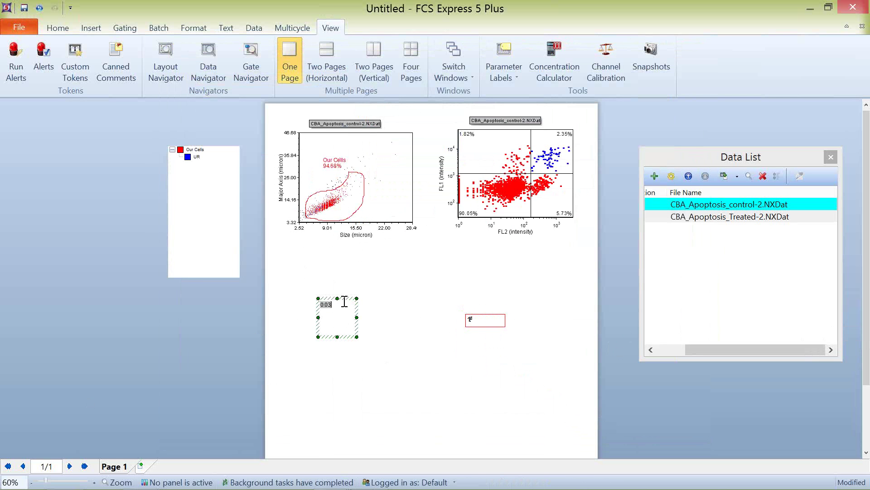
drag(343, 297, 473, 308)
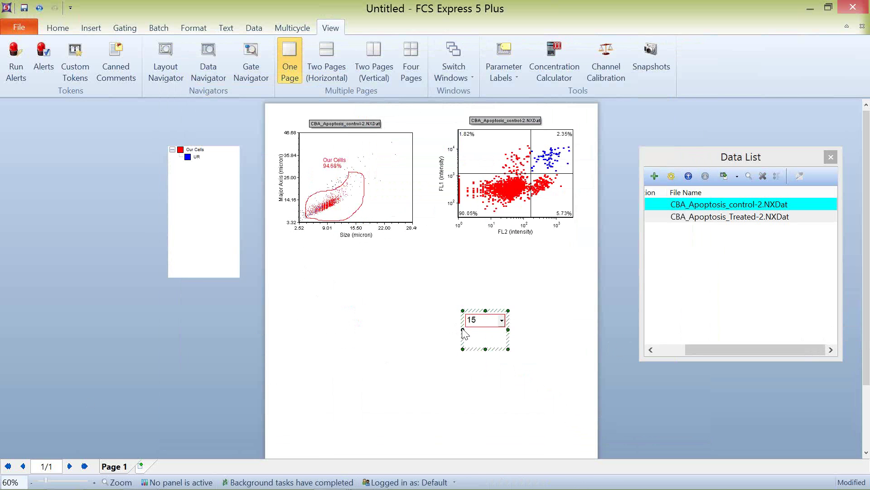
key(Delete)
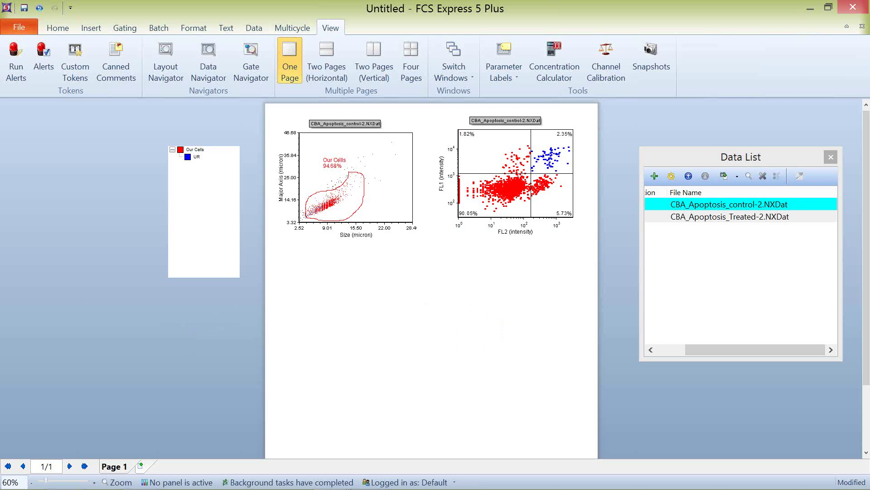
click(862, 28)
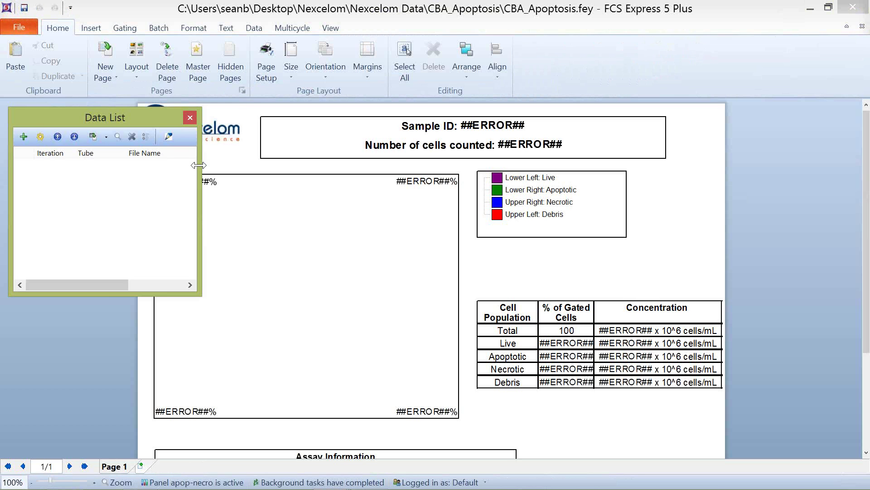
Step: Narrow the Data List and add CBA_Apoptosis_control-2.NXDat to it
drag(198, 165, 142, 168)
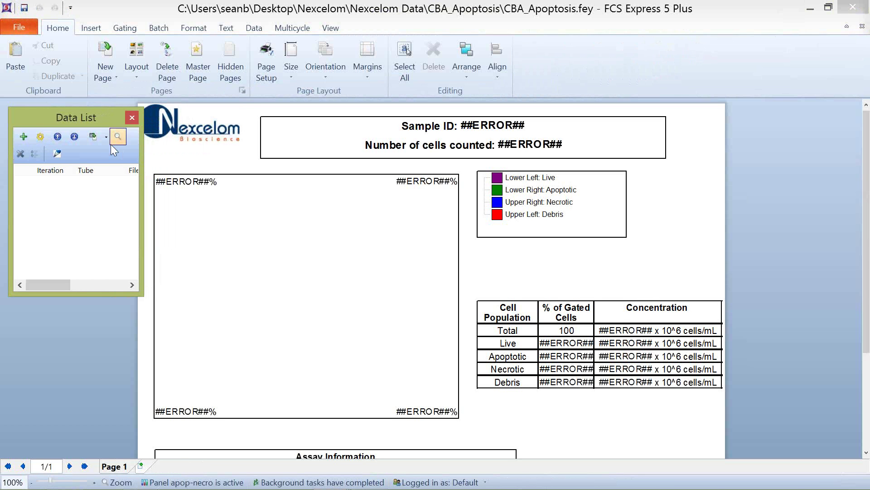
click(407, 51)
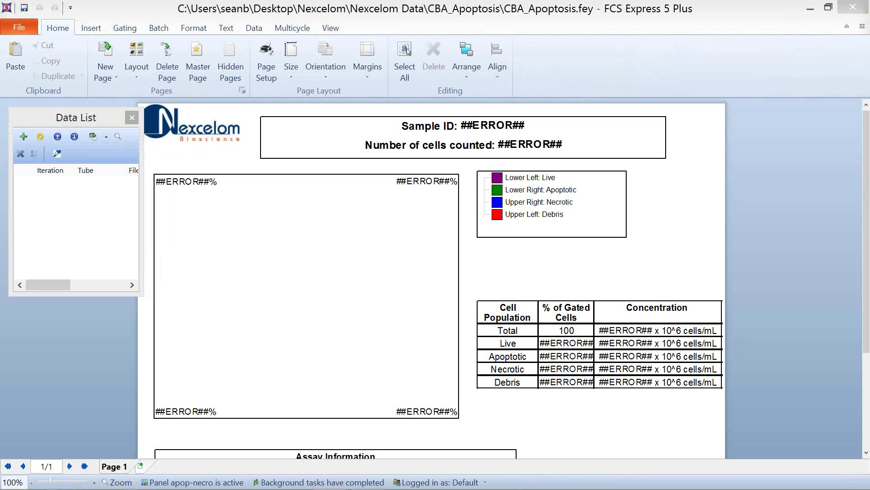
drag(48, 171, 72, 200)
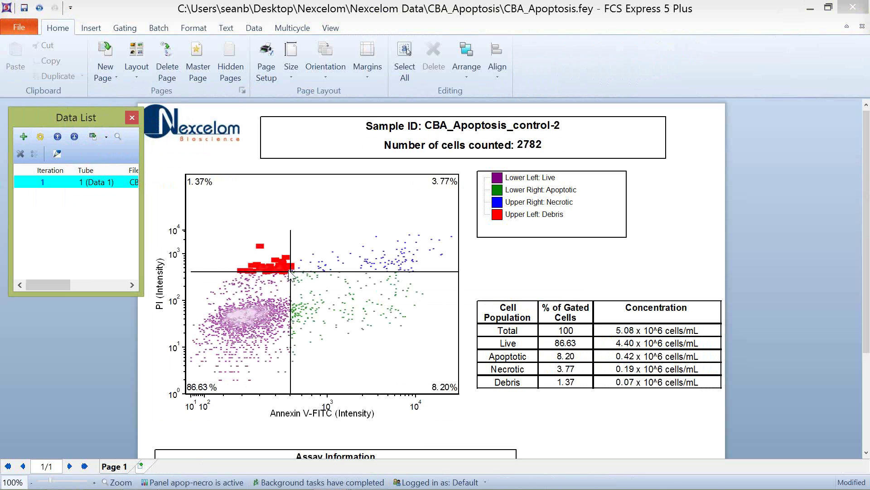
Step: Re-maximize the report, widen the Data List, and bring the CBA_Apoptosis folder window into view
double_click(592, 21)
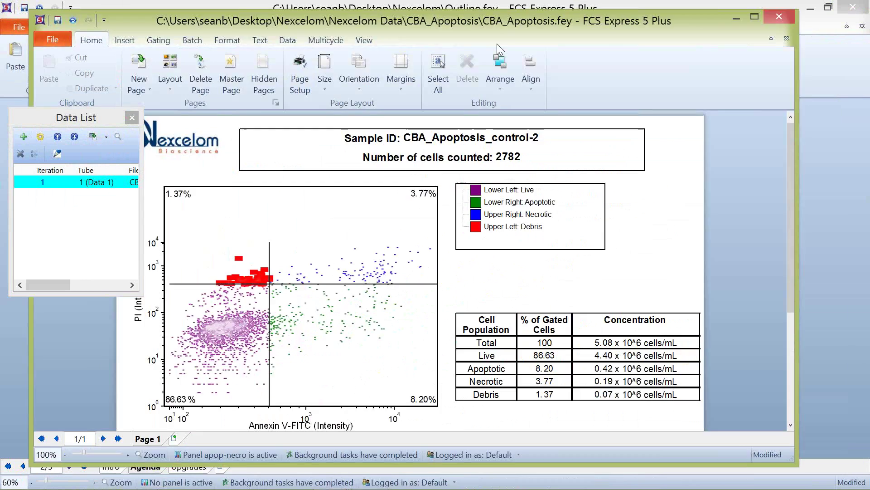
drag(497, 43, 520, 47)
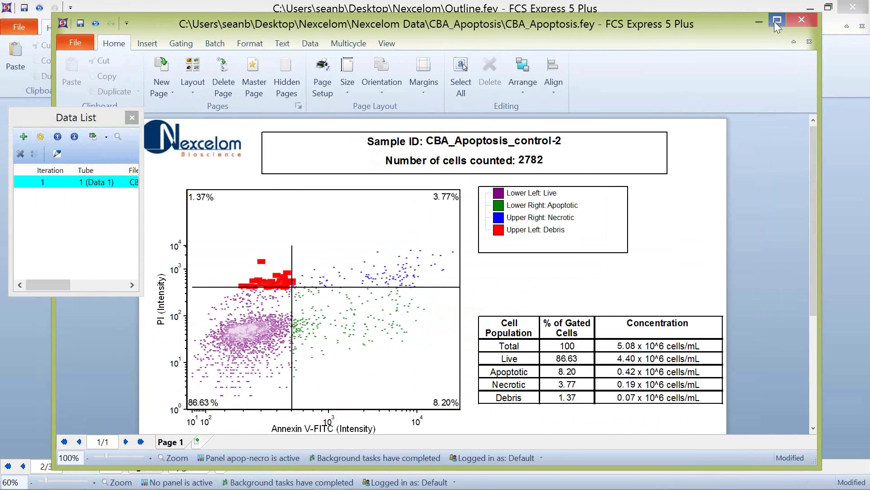
click(776, 20)
drag(135, 180, 217, 180)
drag(1, 75, 724, 1)
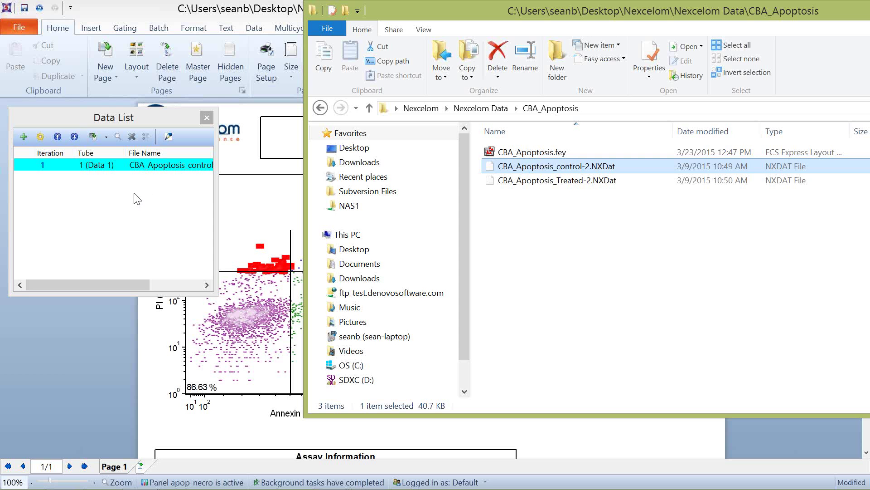
Step: Add CBA_Apoptosis_Treated-2 to the Data List and move the folder window aside
click(579, 182)
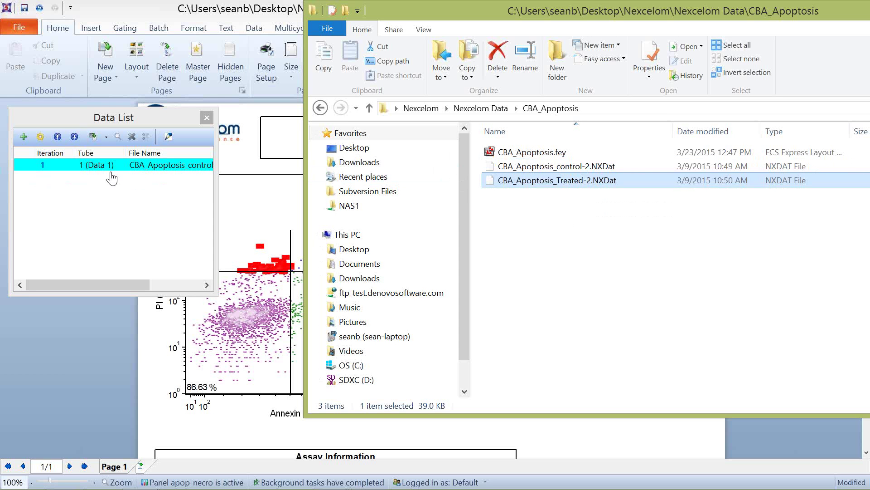
drag(548, 184, 98, 233)
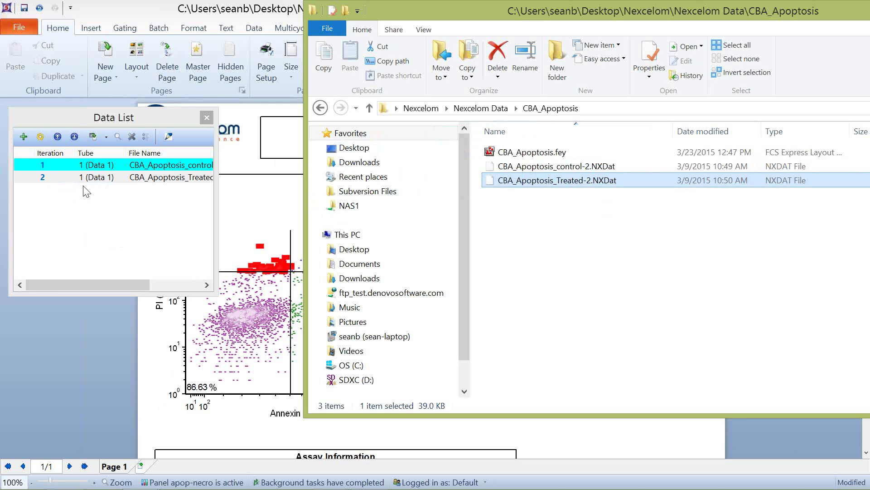
drag(738, 20, 0, 103)
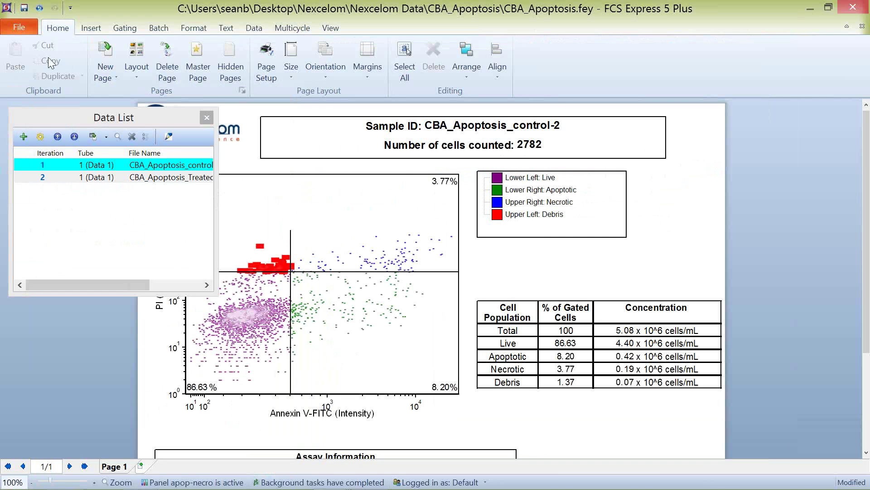
click(254, 29)
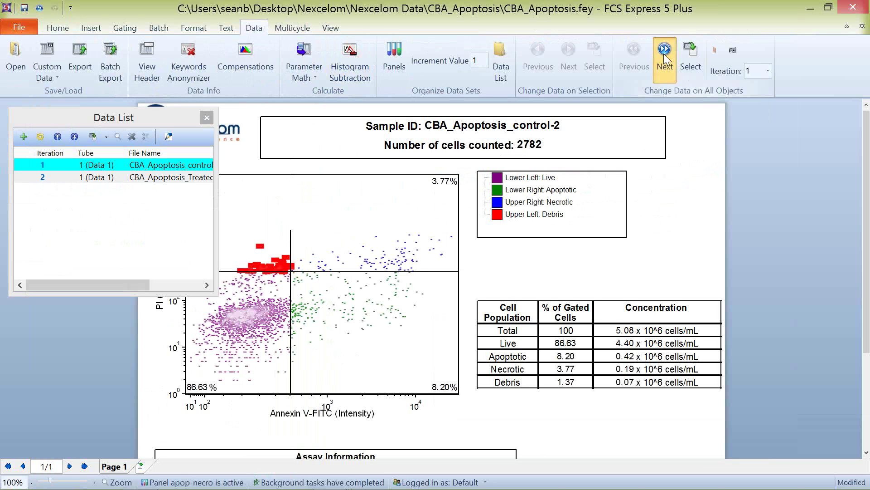
Step: Switch the report between treated and control samples, widening the Data List to show all columns
click(663, 53)
click(628, 57)
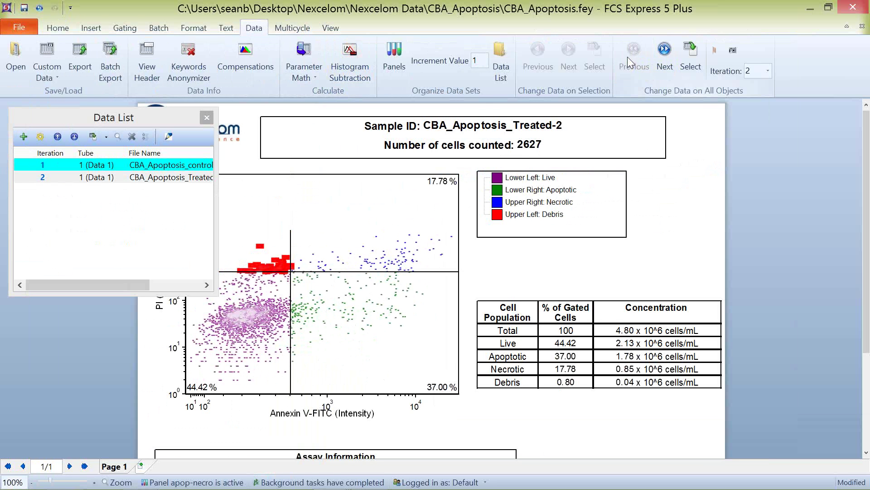
click(40, 178)
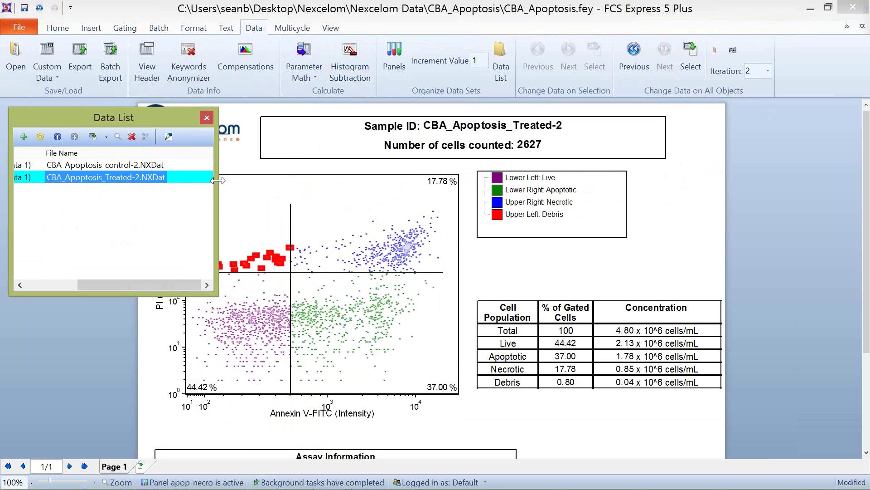
drag(218, 181, 295, 182)
click(37, 167)
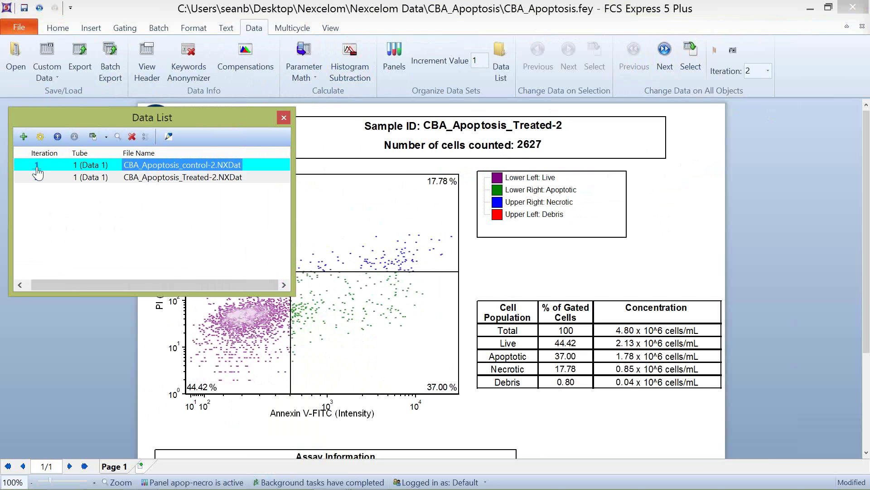
click(38, 177)
click(36, 166)
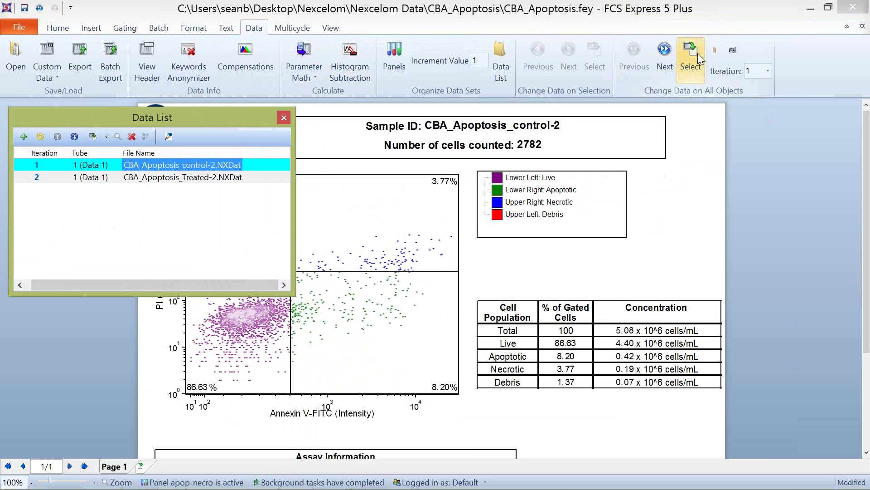
Step: Step all report objects to Treated-2 and back, ending on control-2
click(666, 57)
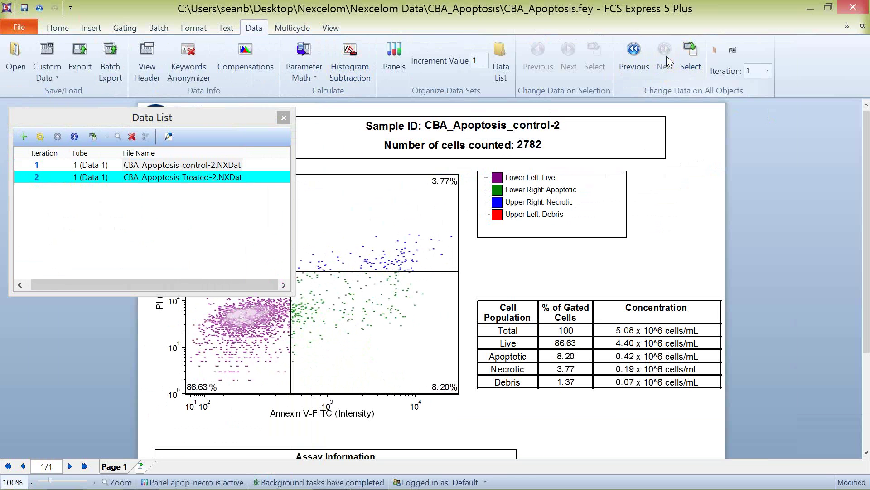
click(635, 51)
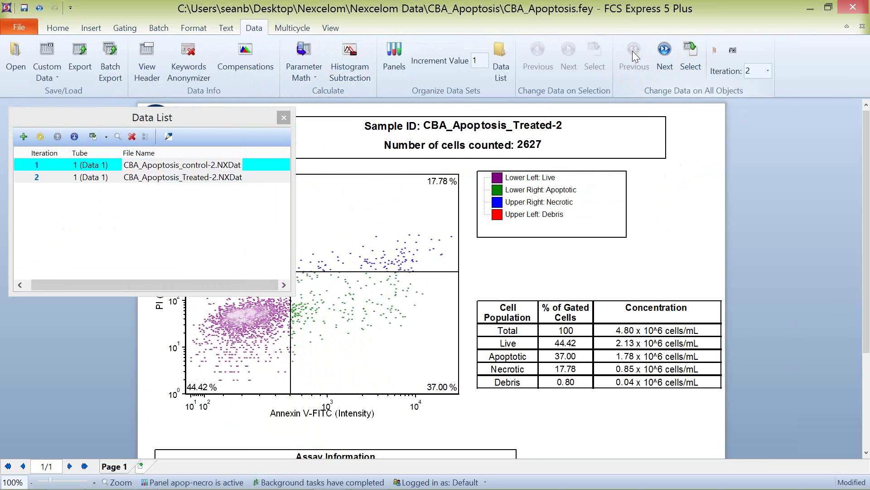
click(664, 50)
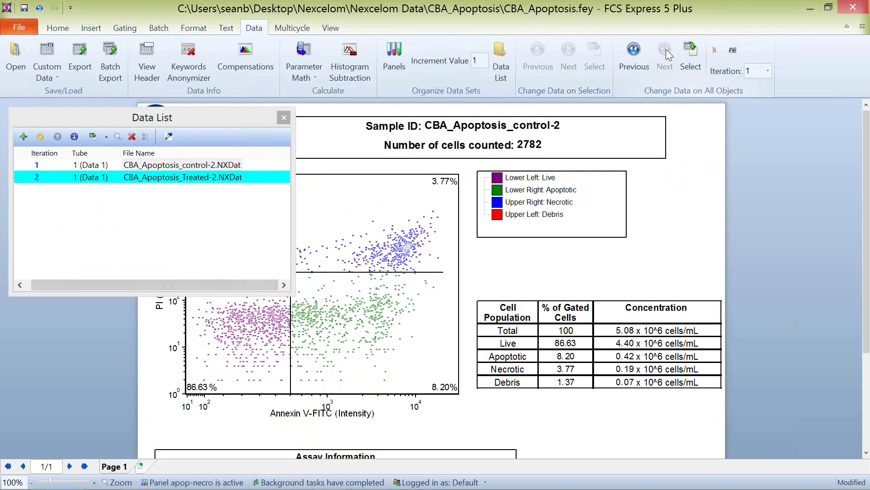
click(640, 51)
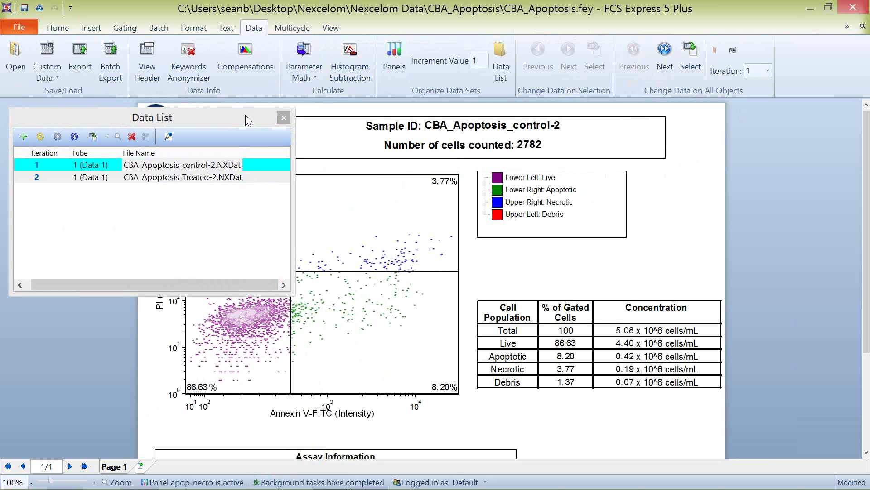
click(159, 27)
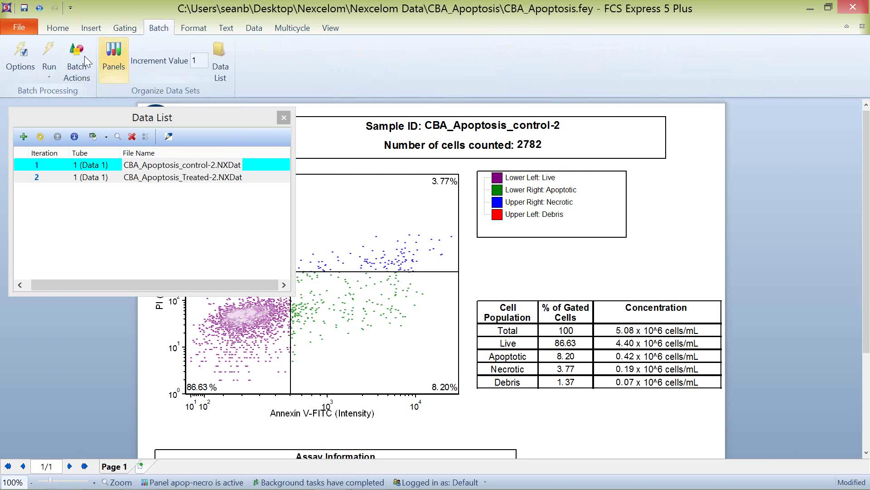
Step: Add a Save To Powerpoint batch action combining all iterations into Desktop\test.pptx
click(80, 60)
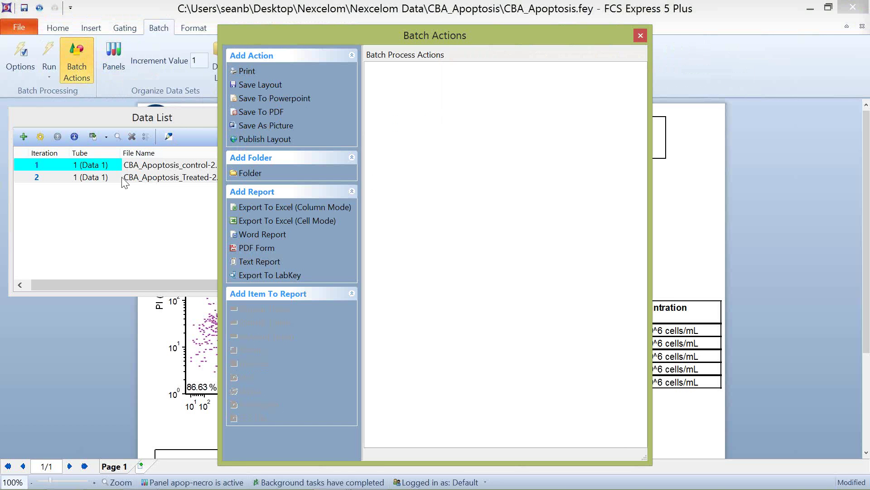
click(281, 98)
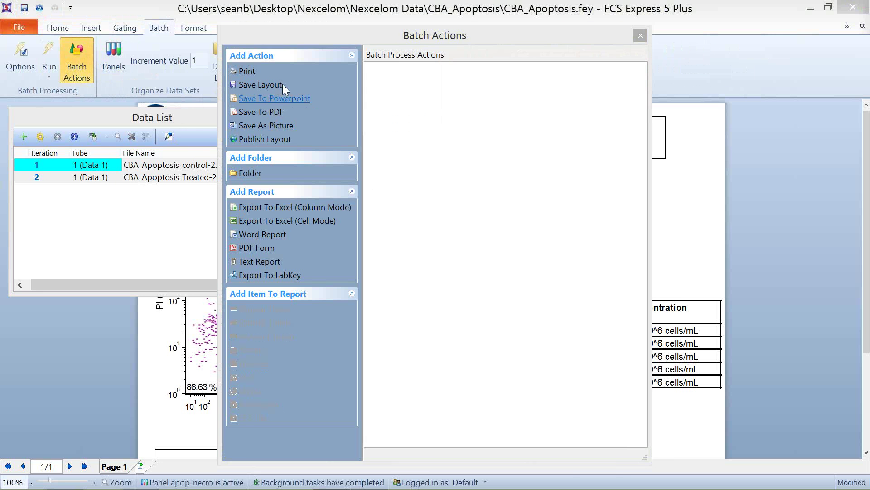
click(285, 223)
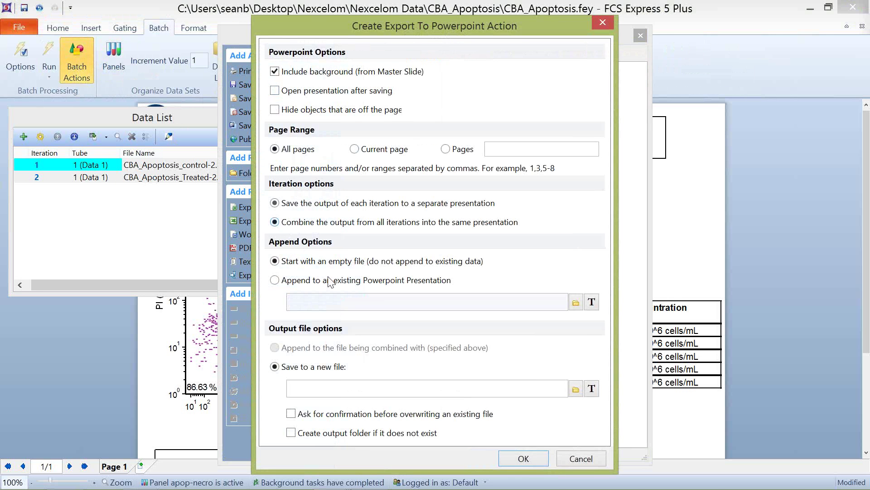
click(575, 388)
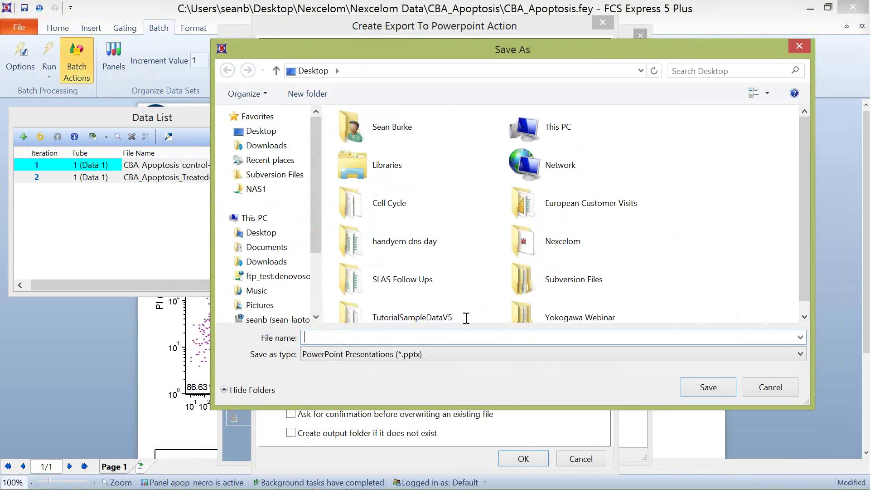
text(yrdy)
key(BackSpace)
key(BackSpace)
key(BackSpace)
key(BackSpace)
text(test)
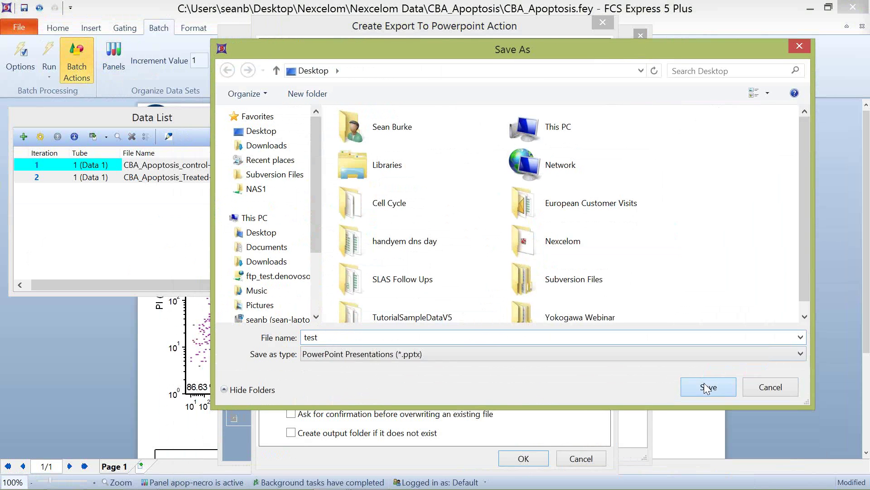
click(706, 389)
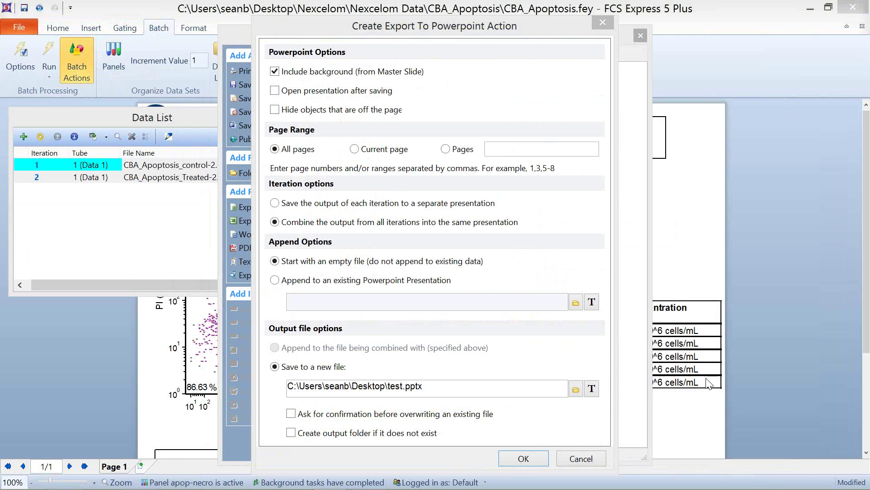
click(544, 457)
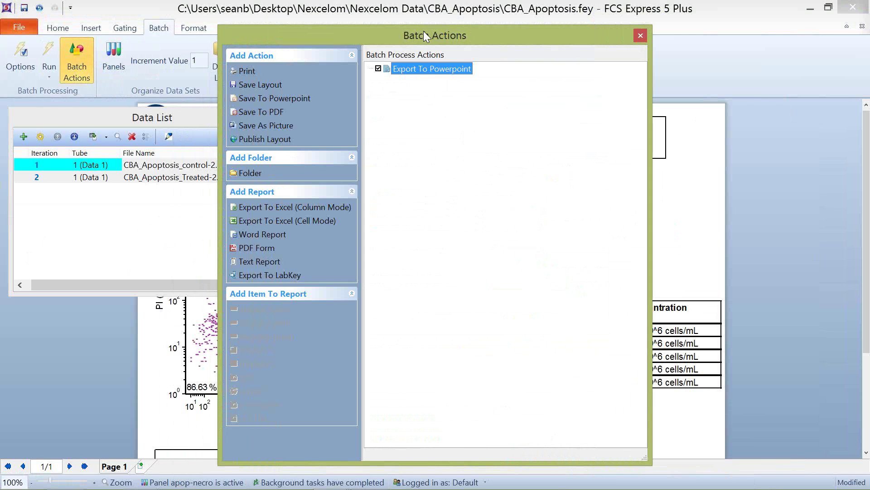
drag(424, 33, 606, 20)
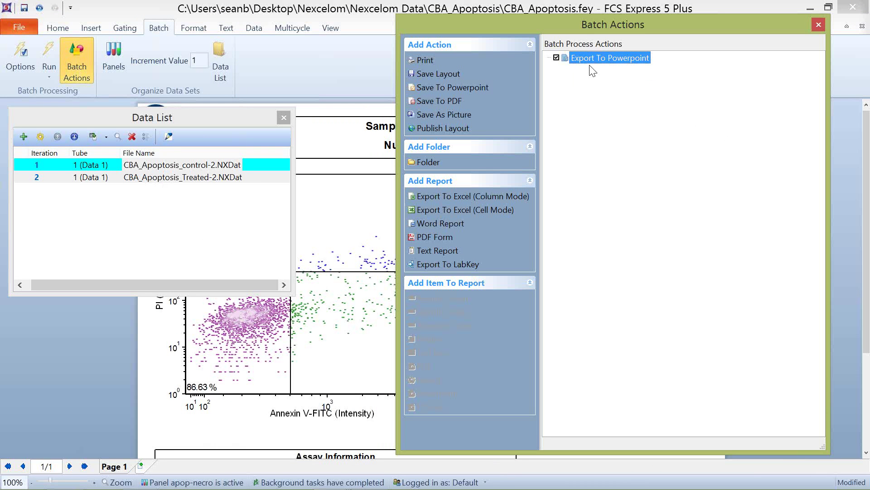
Step: Add an Export To Excel (Column Mode) batch action saving to Desktop\test.xlsx
click(471, 200)
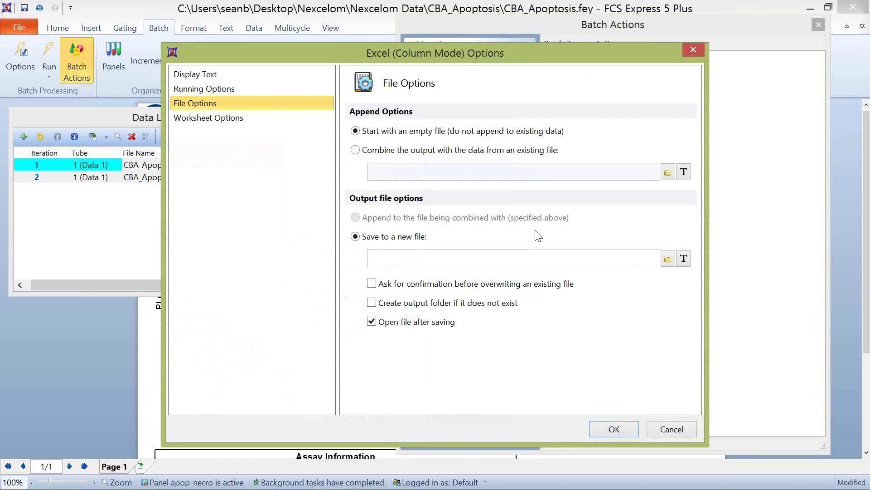
click(667, 259)
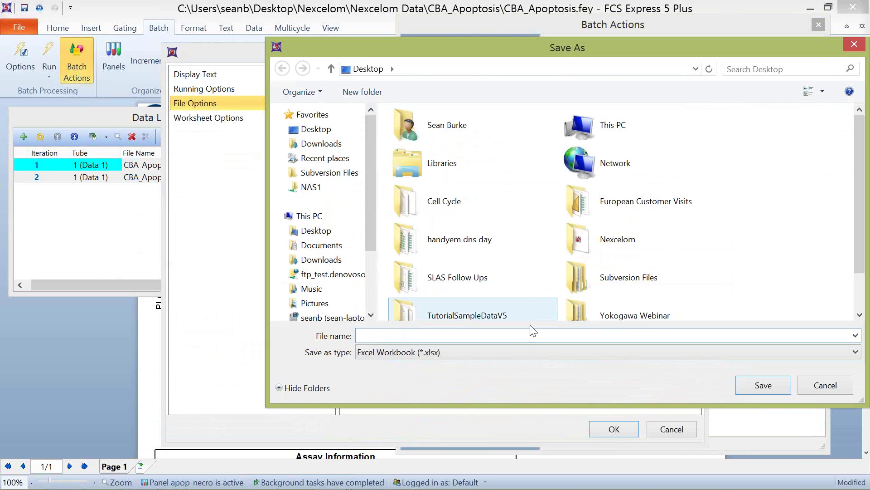
text(test)
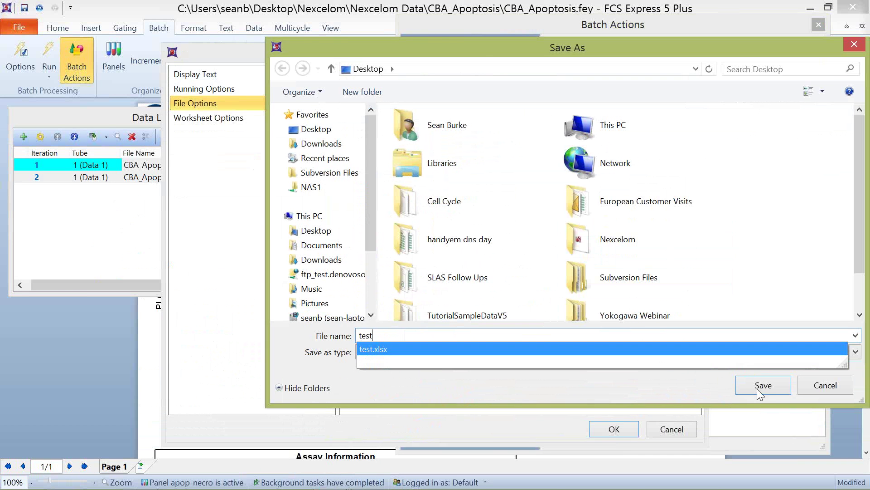
click(763, 385)
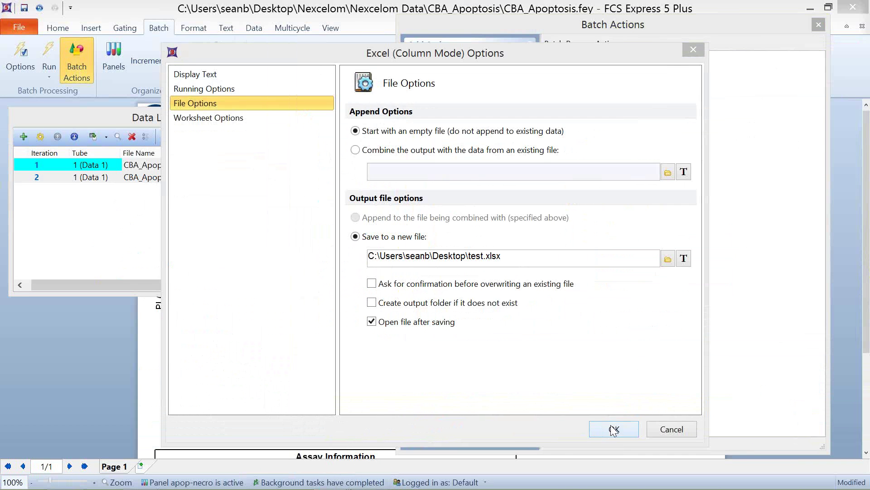
click(614, 429)
drag(397, 116, 548, 116)
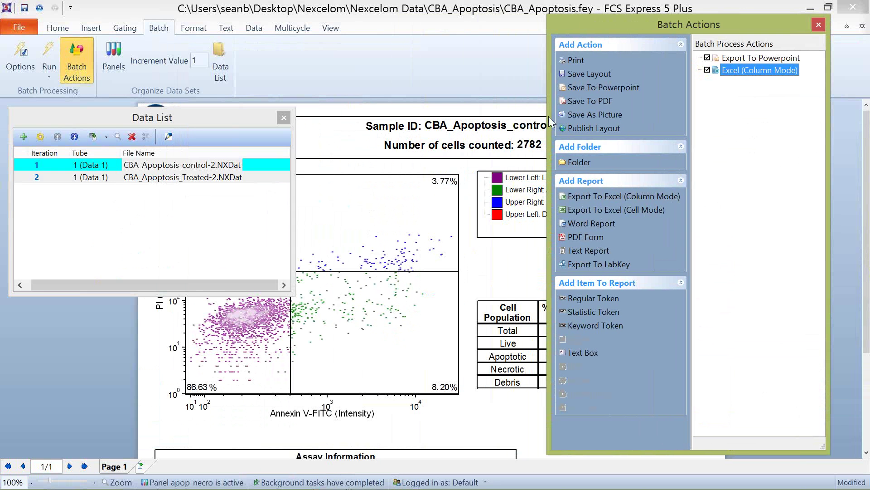
Step: Dock Batch Actions at the right and add Live %, Apoptotic % and the sample name to Excel (Column Mode)
drag(687, 25, 747, 36)
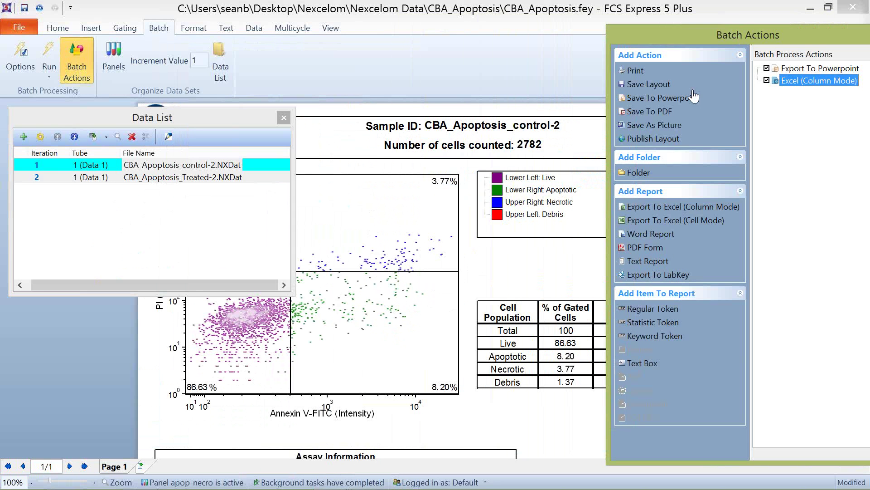
click(570, 330)
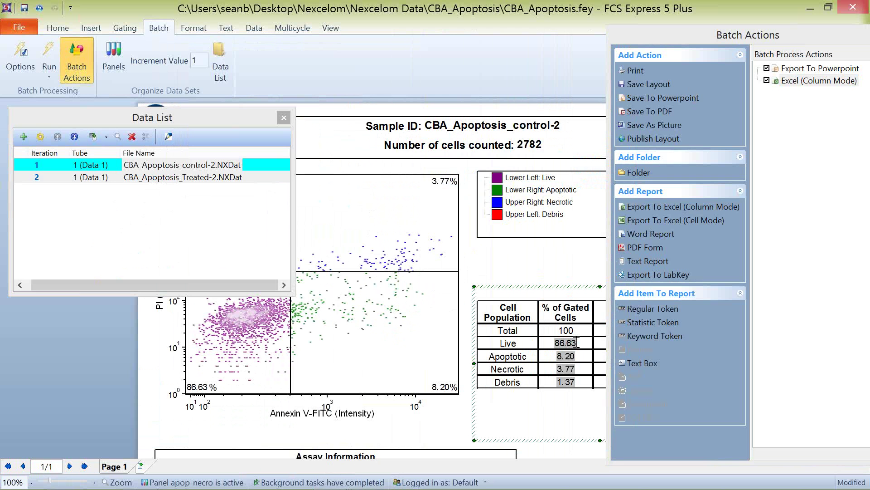
drag(567, 345, 800, 88)
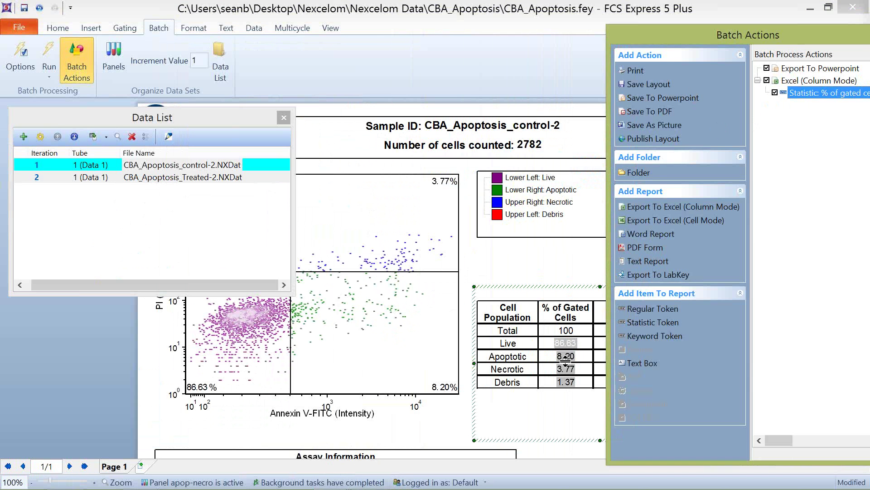
drag(575, 355, 798, 86)
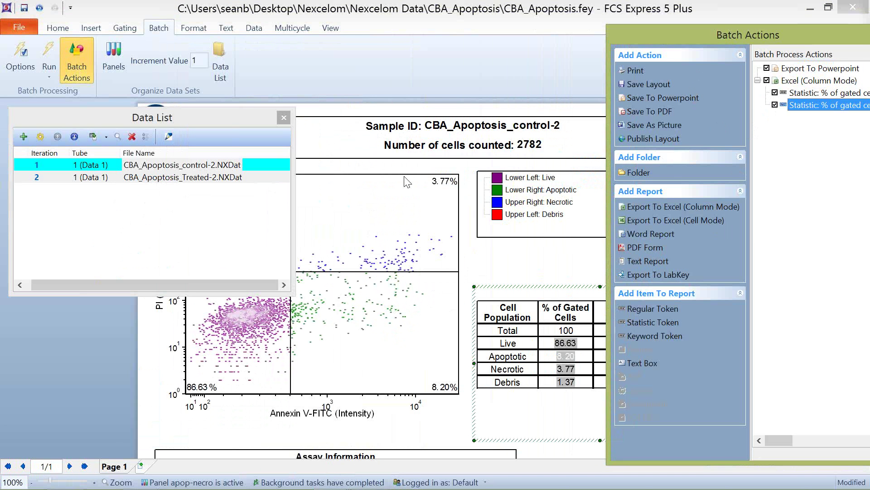
click(502, 140)
drag(561, 126, 763, 95)
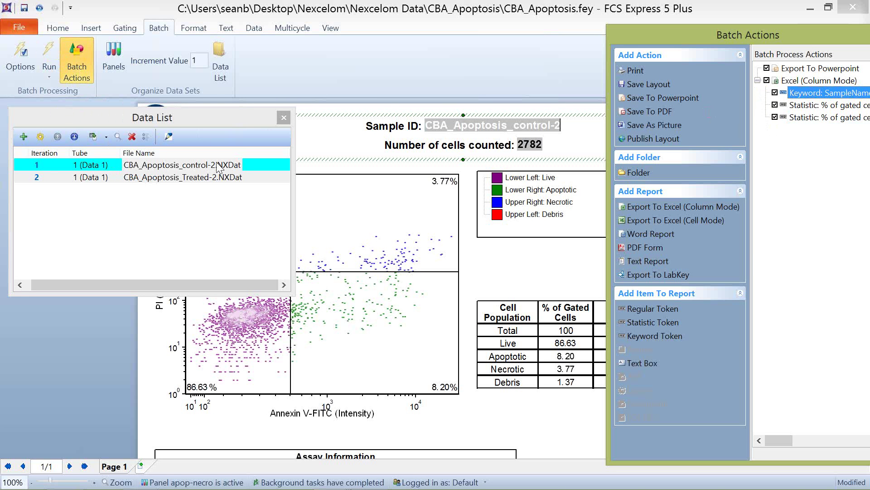
Step: Run the batch export over both apoptosis data files and bring the PowerPoint window forward
click(46, 55)
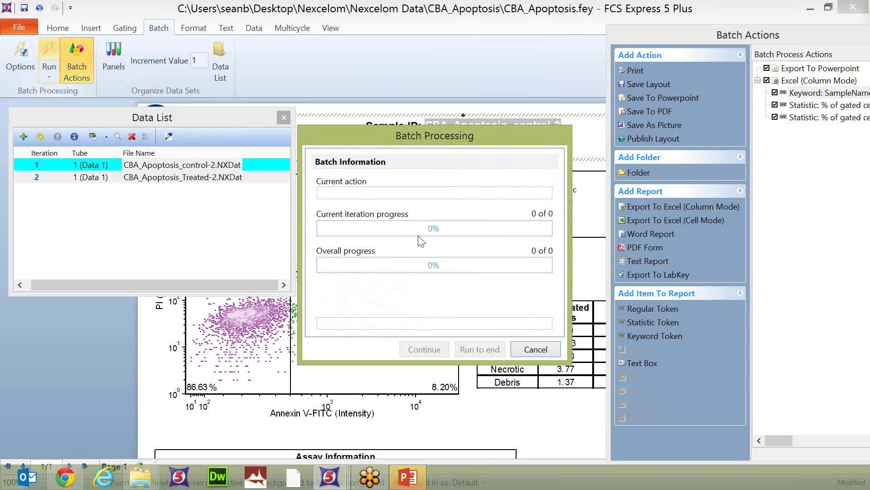
mouse_move(420, 486)
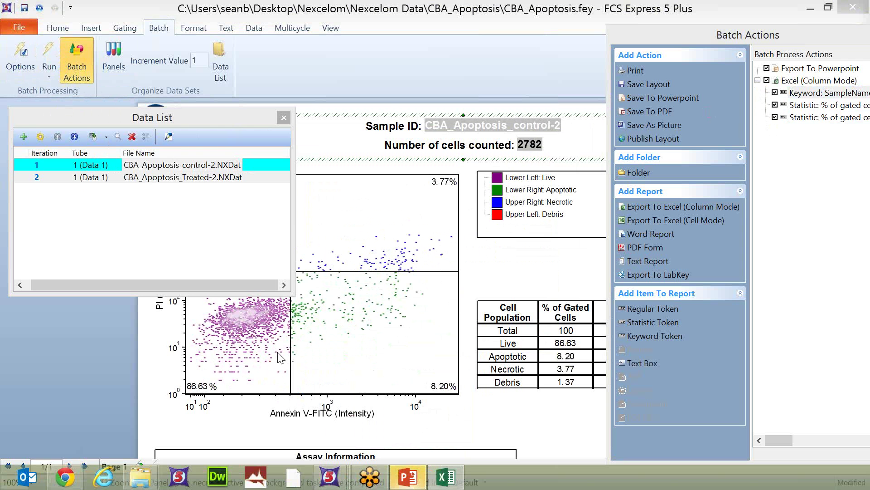
click(408, 479)
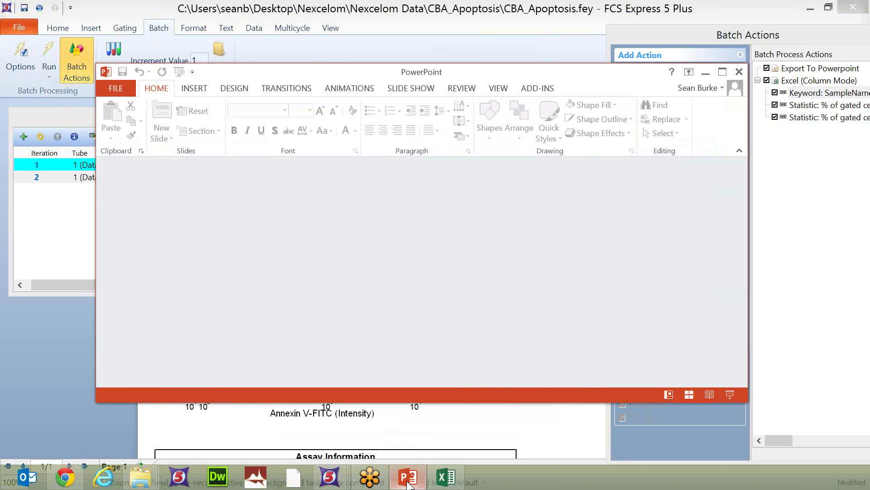
Step: Maximize test.pptx and view the Treated-2 report on slide 2
click(408, 478)
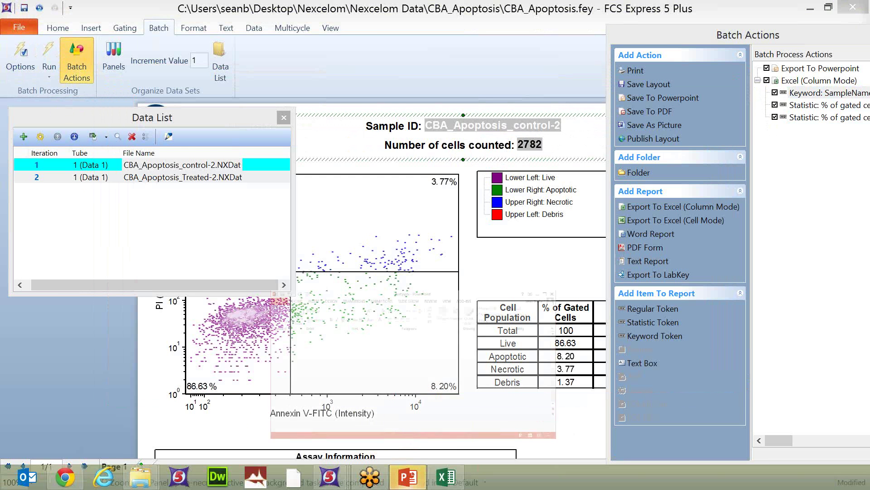
click(408, 479)
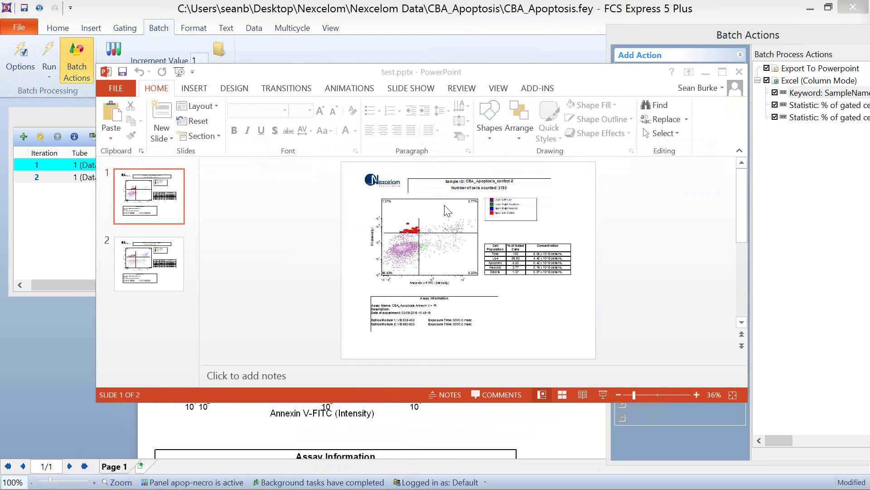
click(723, 71)
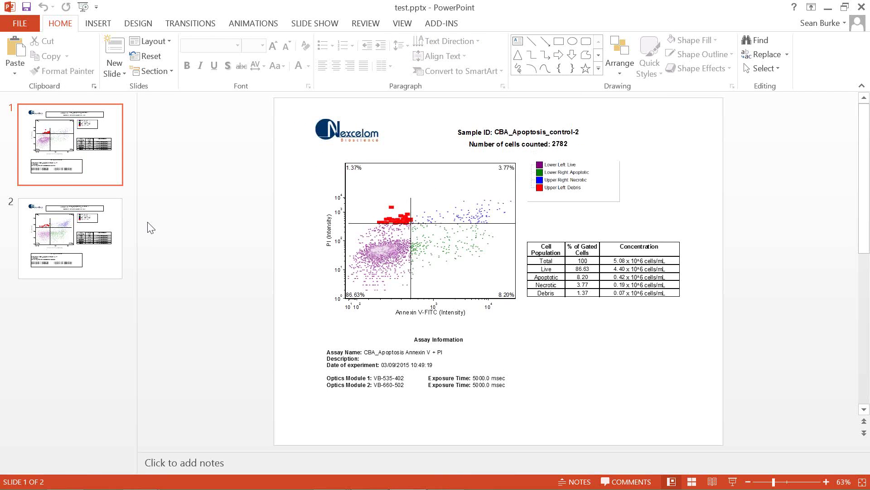
click(105, 243)
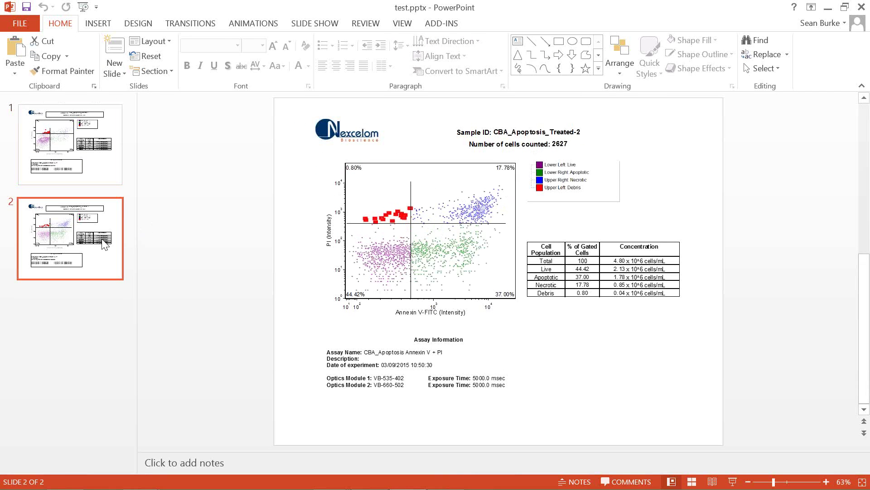
Step: Enlarge the scatter plot picture on slide 2, then close the presentation without saving
click(461, 215)
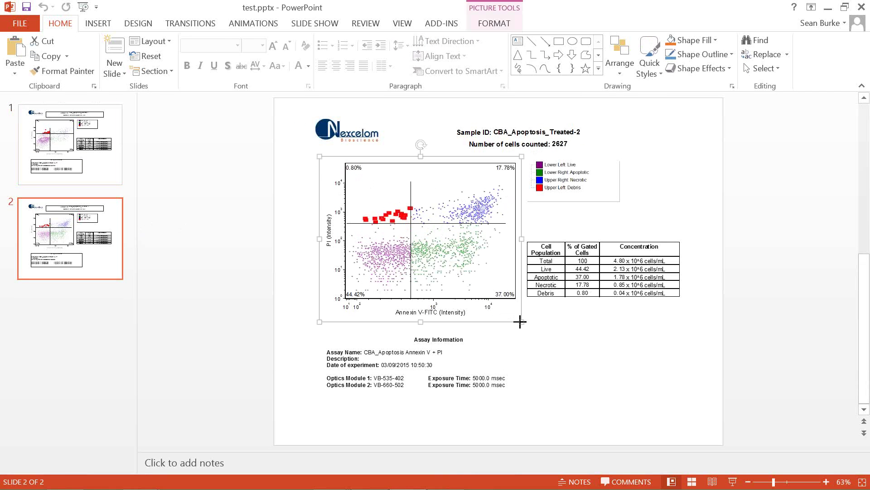
drag(521, 322, 506, 312)
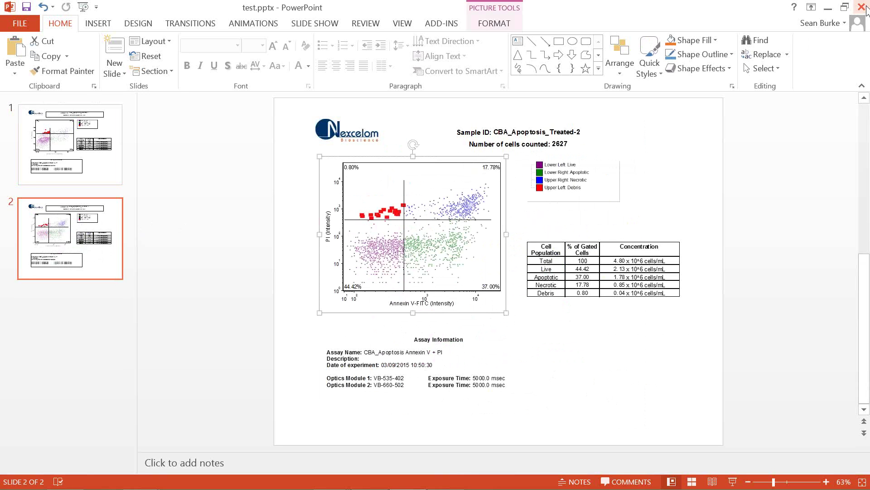
click(861, 7)
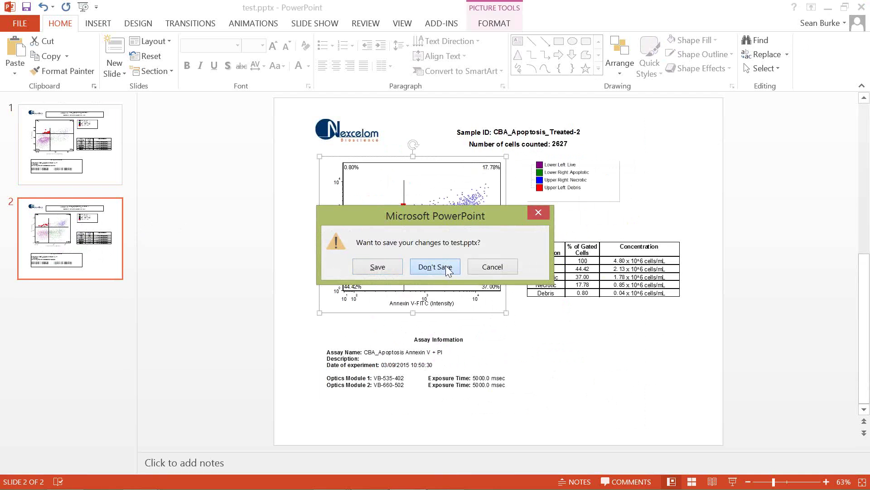
click(445, 267)
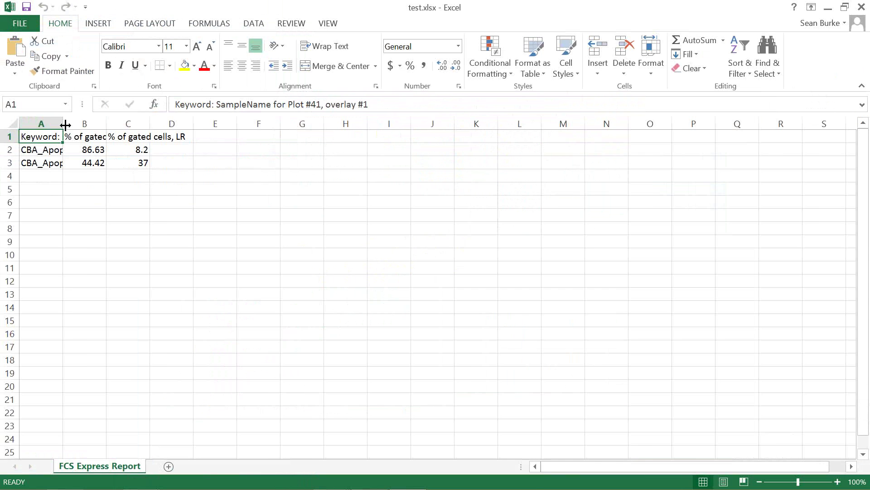
Step: AutoFit columns A, B and C to the sample names and statistic headers
double_click(63, 124)
click(102, 154)
drag(100, 160, 101, 162)
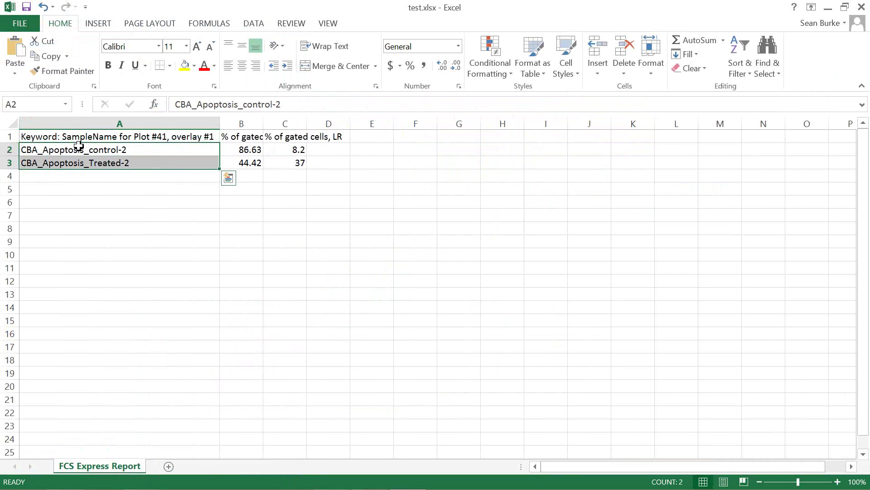
drag(265, 120, 265, 119)
double_click(265, 120)
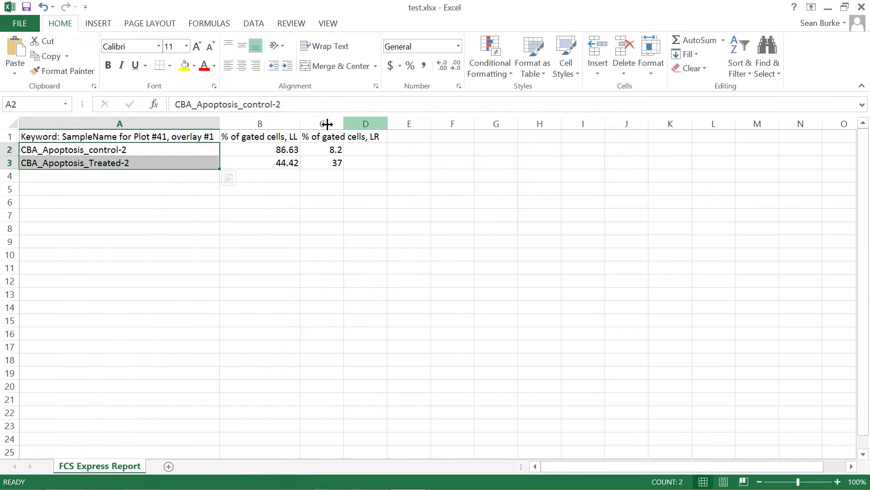
double_click(343, 123)
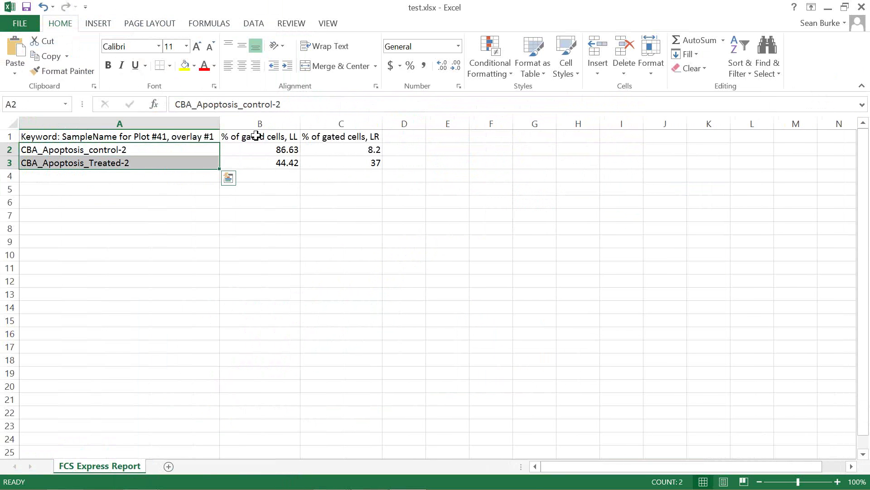
drag(254, 136, 346, 134)
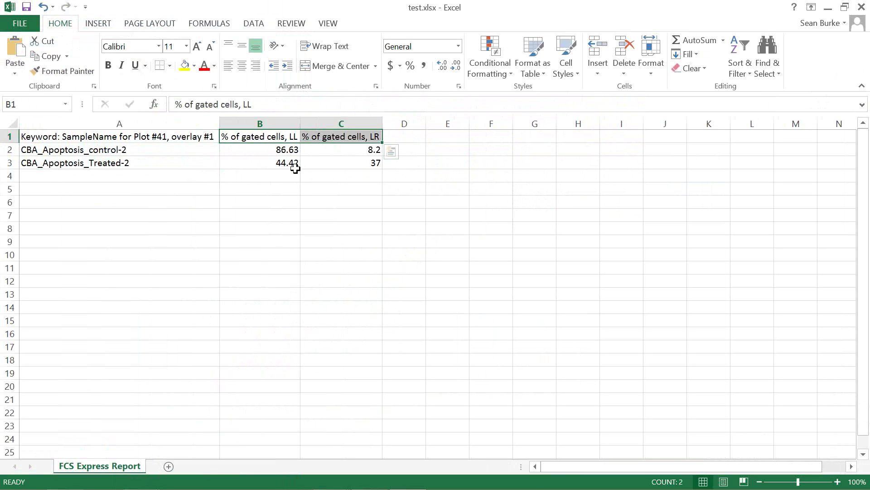
Step: Check the gated percentages in B2 and B3, then close the workbook without saving
click(286, 150)
click(281, 164)
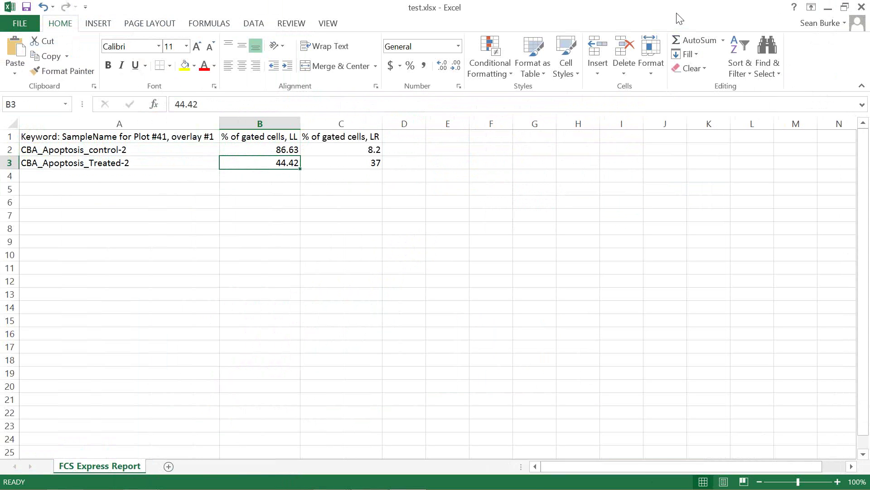
click(861, 7)
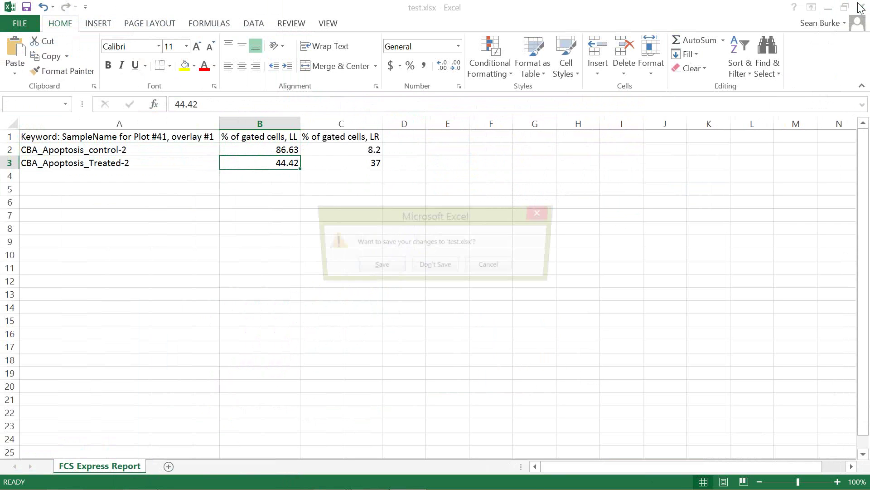
click(426, 267)
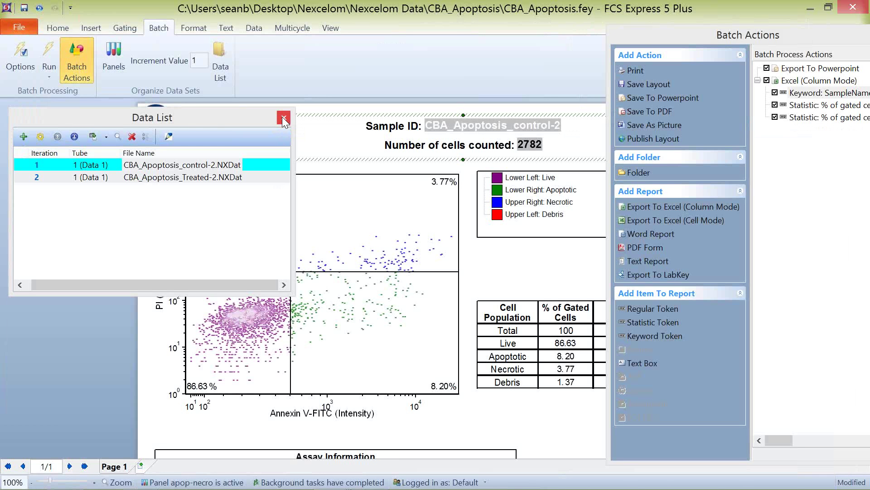
Step: Close the Data List pane, then undock and close the Batch Actions panel
click(284, 118)
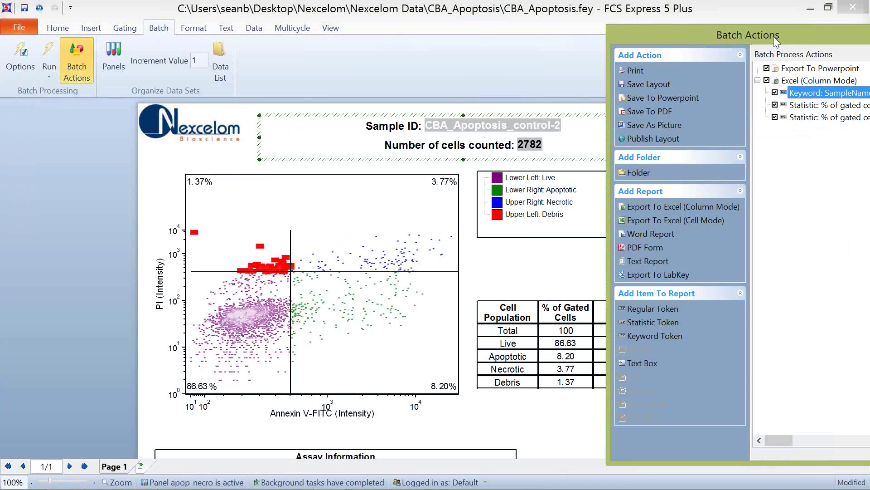
drag(773, 36, 499, 69)
click(492, 64)
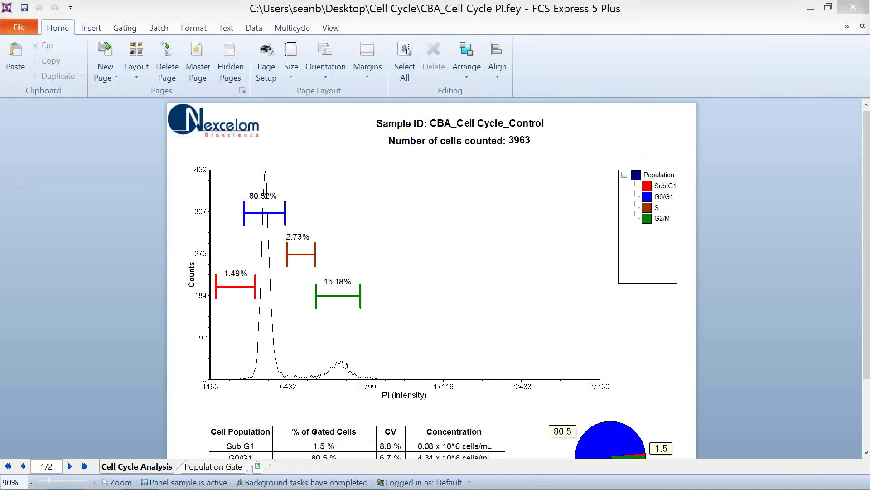
Step: Load the CBA_Cell Cycle_Treated sample with Next in the data navigation options
click(295, 28)
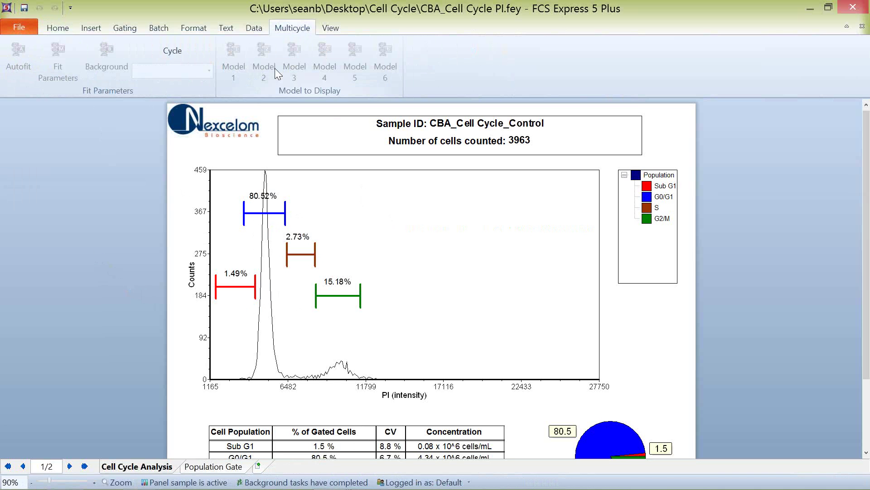
click(245, 28)
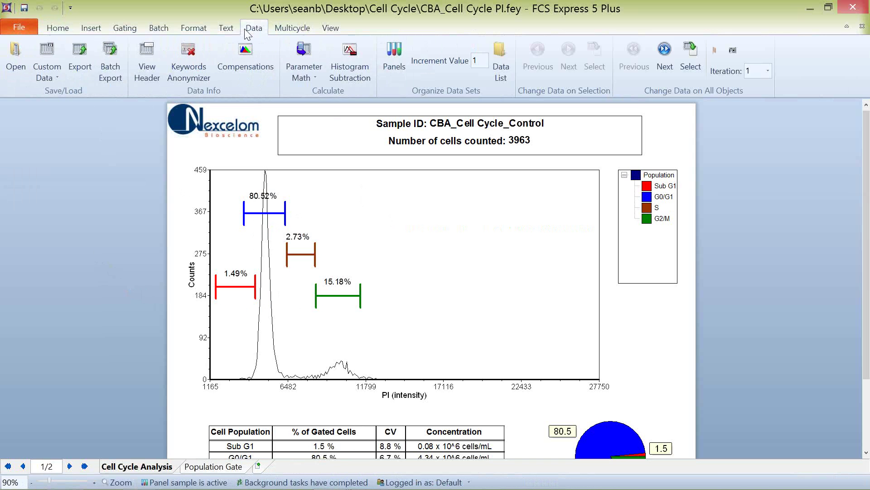
click(665, 50)
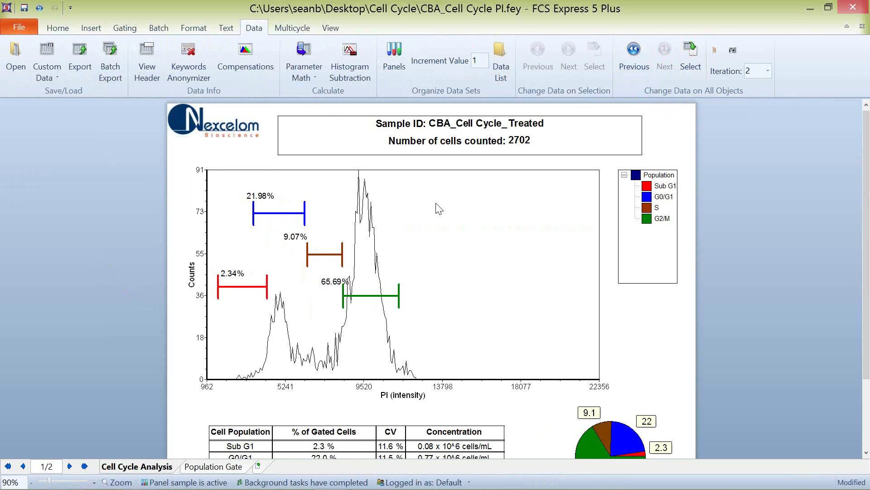
click(634, 50)
click(664, 53)
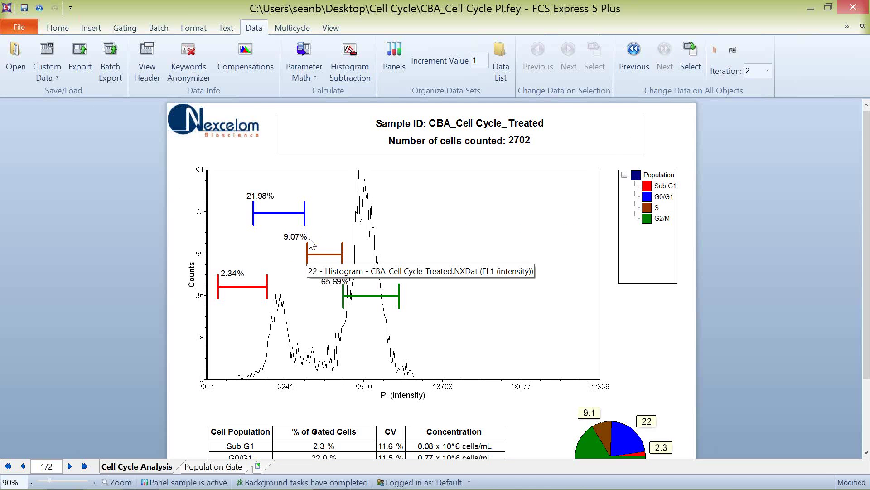
Step: Narrow the histogram's G0/G1 gate to 18.23% and bring up the plot type list
click(305, 219)
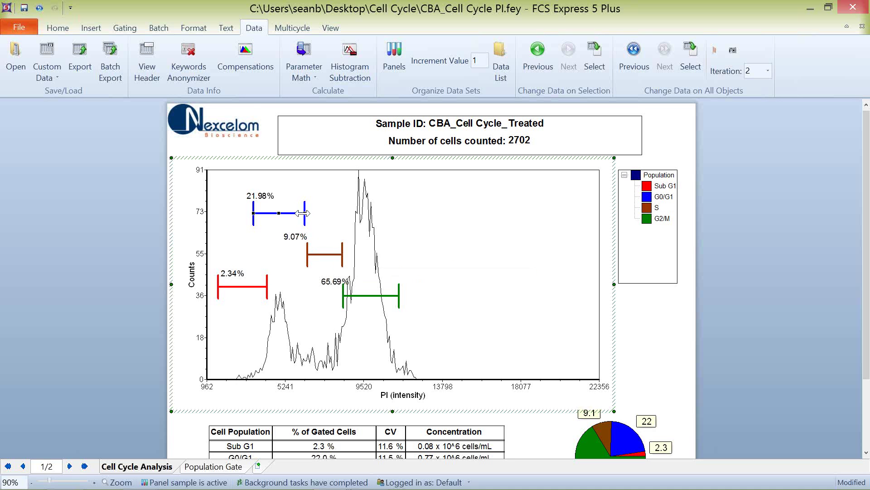
drag(305, 219, 259, 213)
click(248, 213)
click(307, 253)
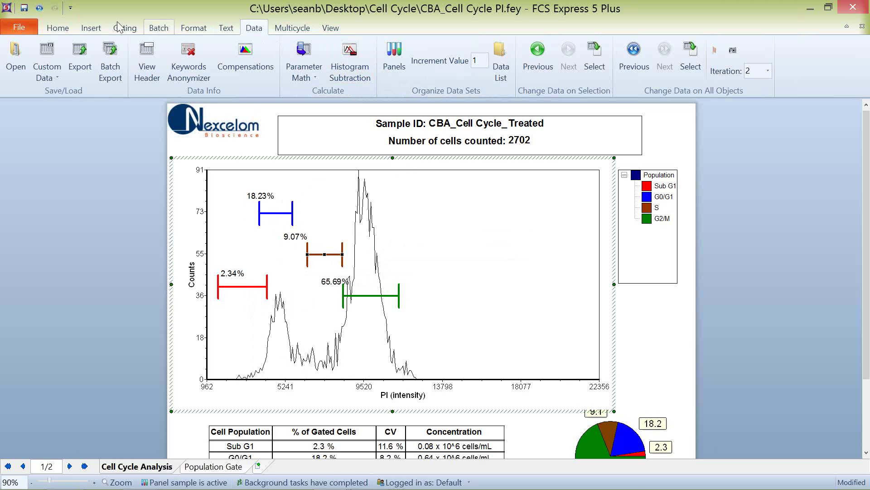
click(194, 28)
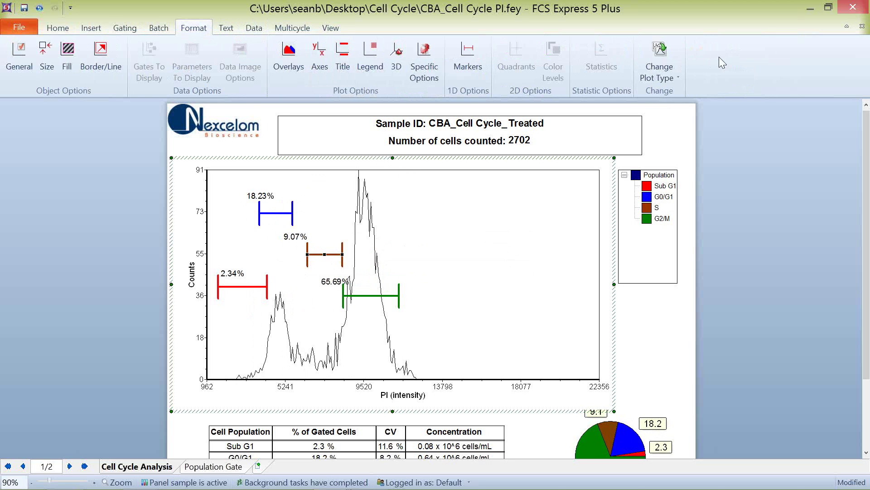
click(670, 56)
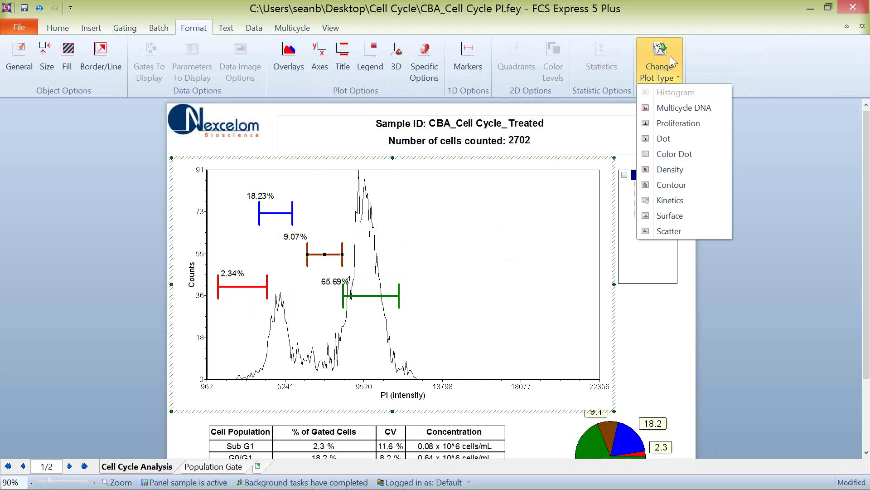
Step: Convert the histogram to a Multicycle DNA plot and switch Autofit off
click(681, 107)
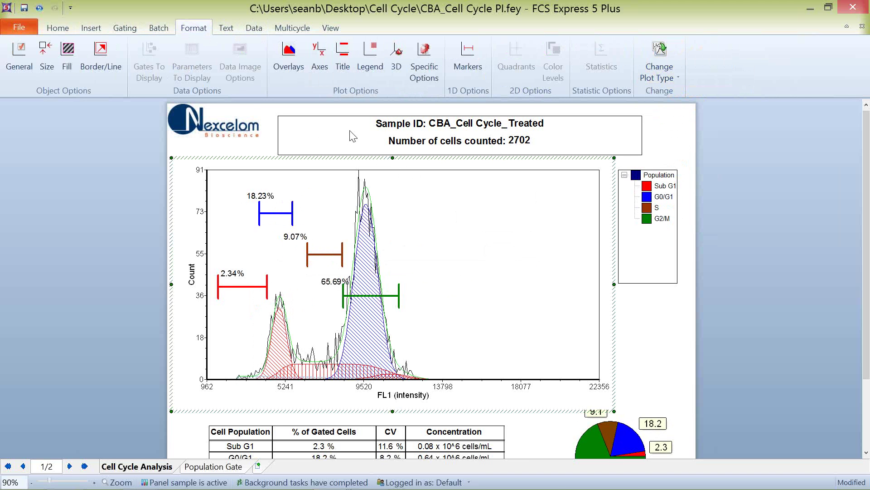
click(252, 29)
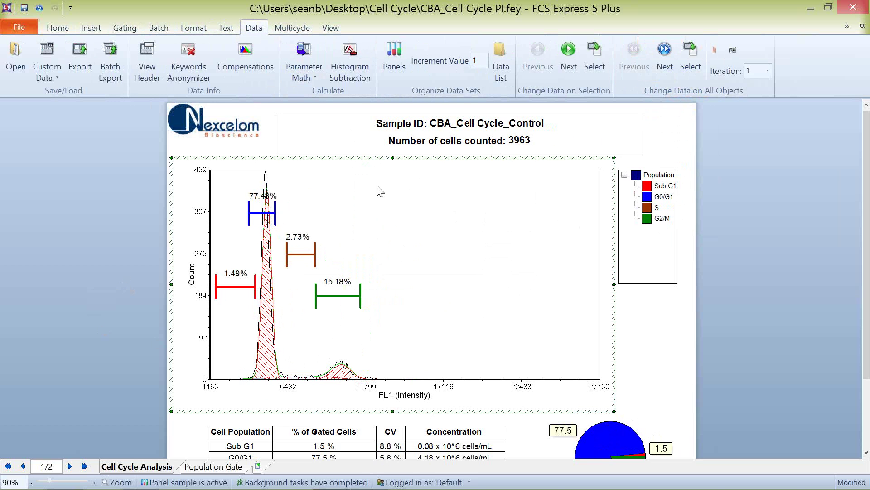
click(290, 27)
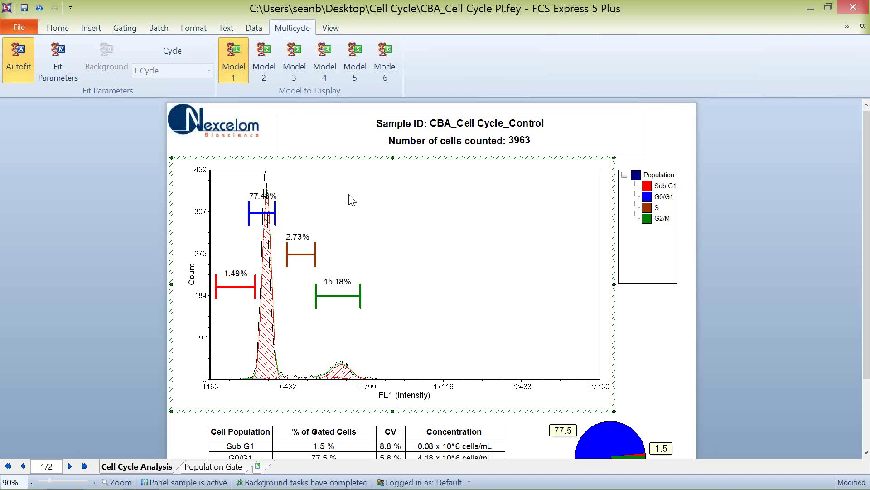
click(12, 62)
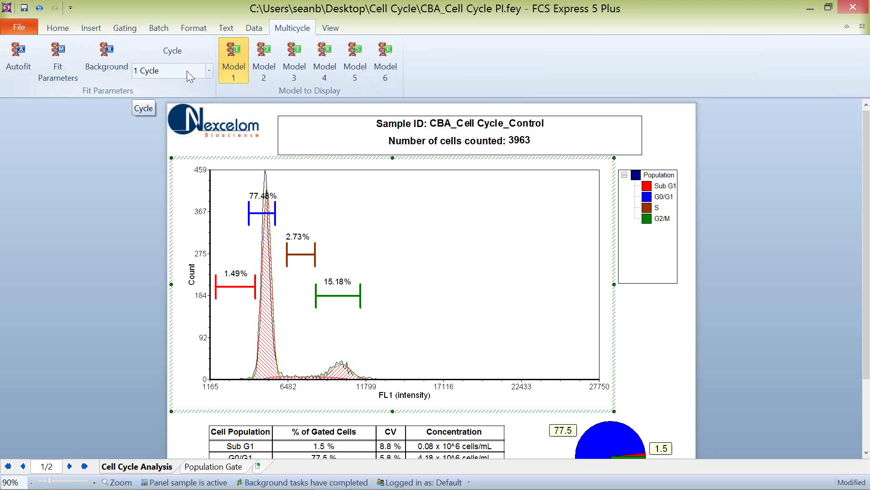
Step: Show the Treated sample on all objects, then return to the Control sample
click(250, 29)
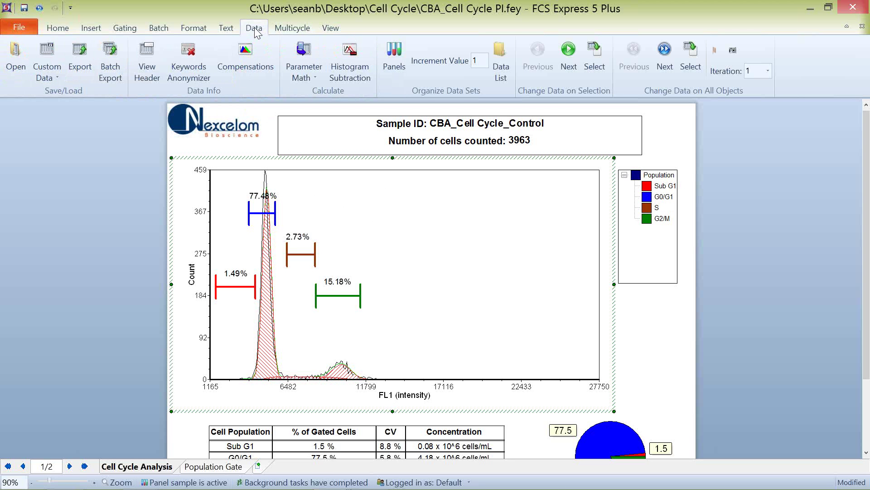
click(663, 64)
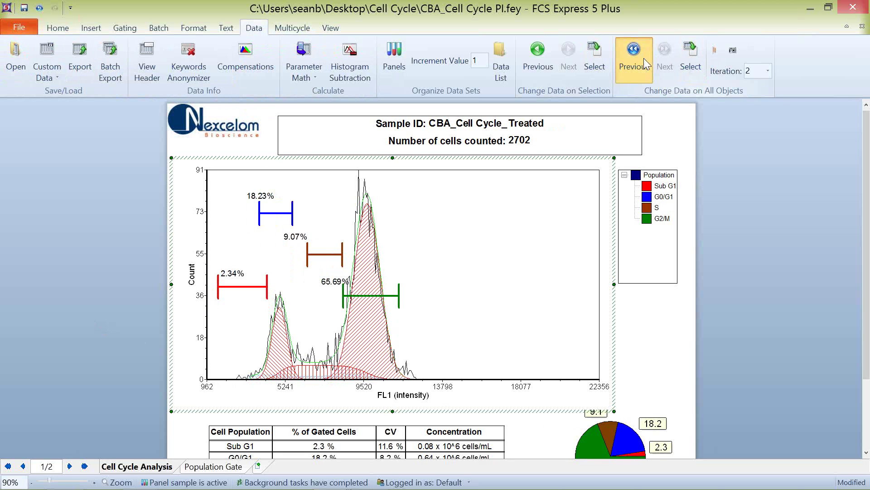
click(43, 299)
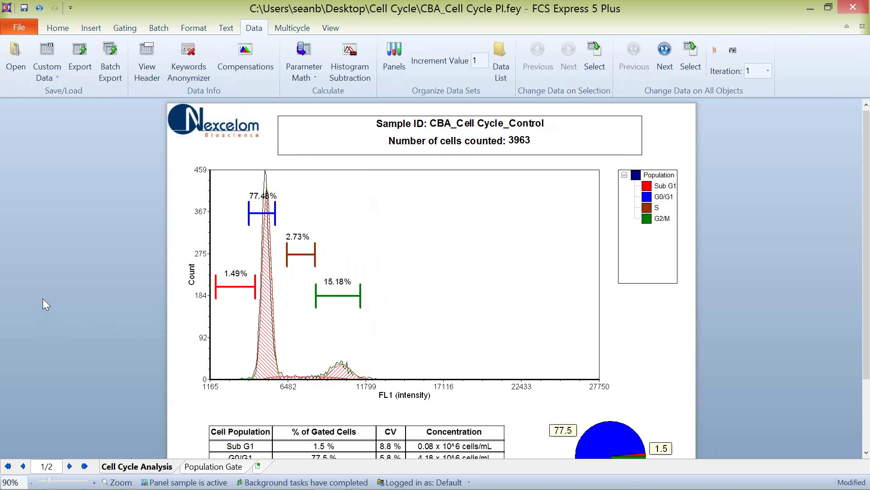
scroll(42, 297, down, 3)
Step: Add a DNA Cycle Statistics table to the histogram and move it off the plot
right_click(279, 255)
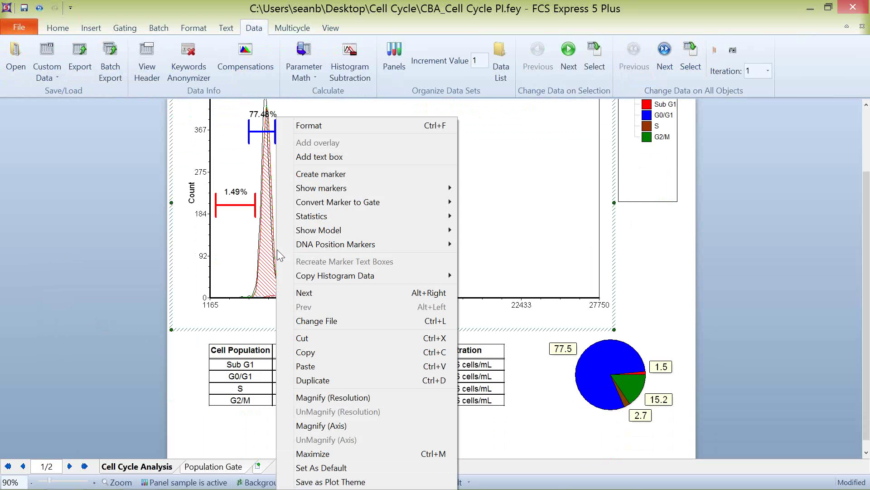
mouse_move(312, 221)
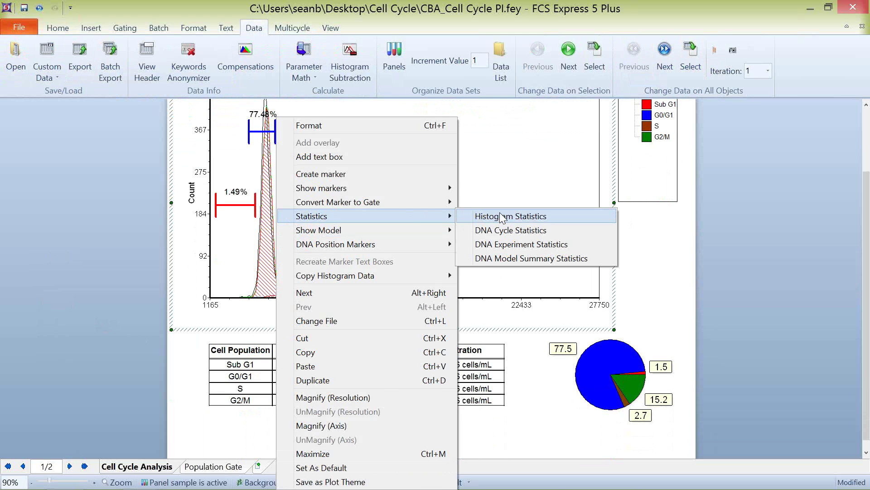
click(514, 232)
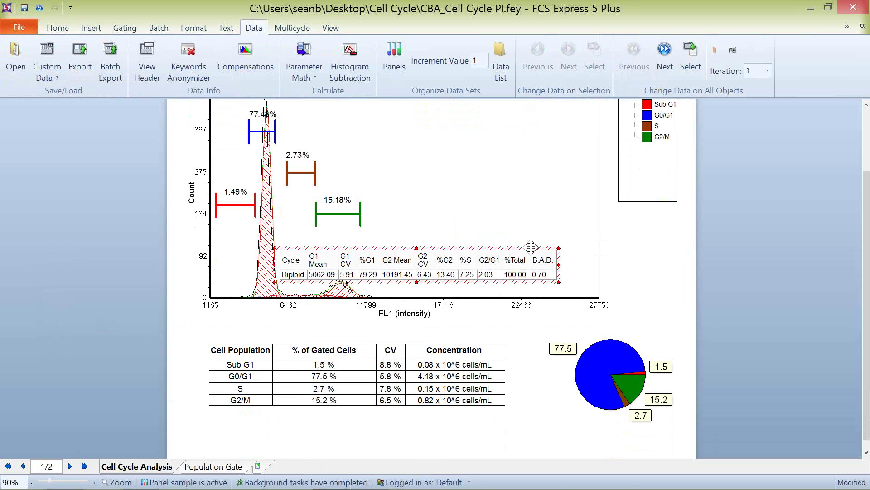
drag(530, 247, 159, 424)
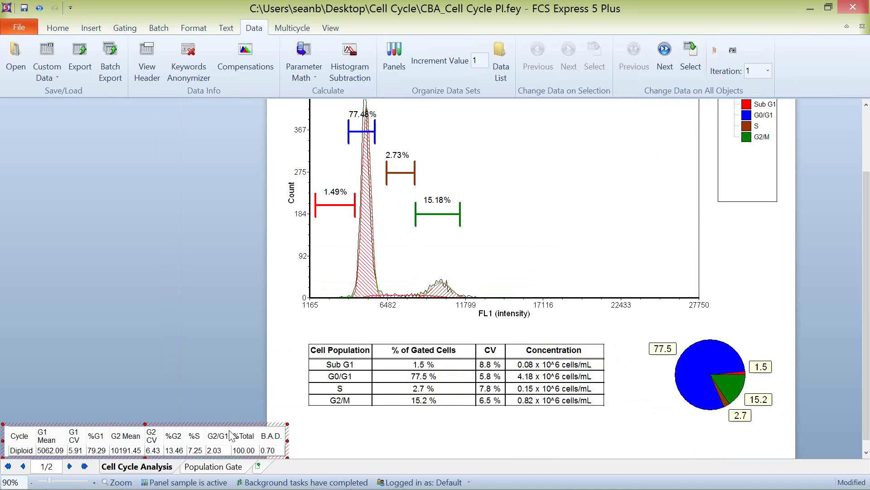
Step: Shorten the cell population table and place the cycle statistics table below it
click(371, 443)
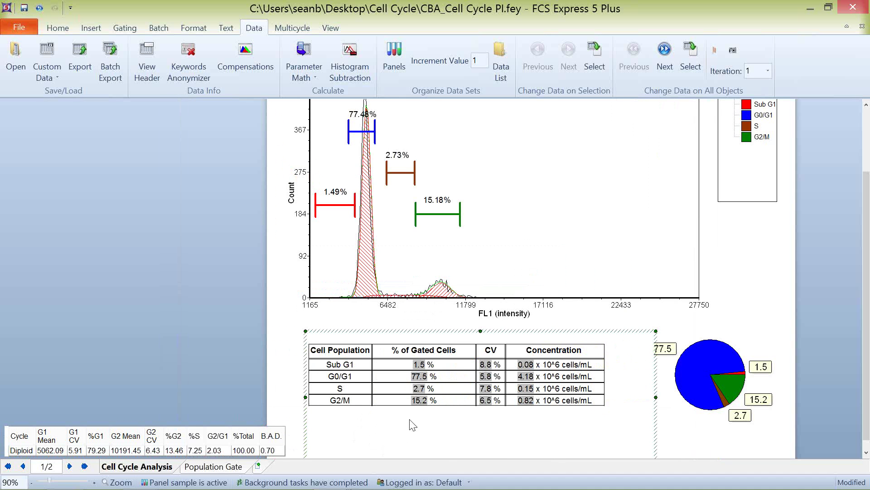
scroll(274, 333, down, 1)
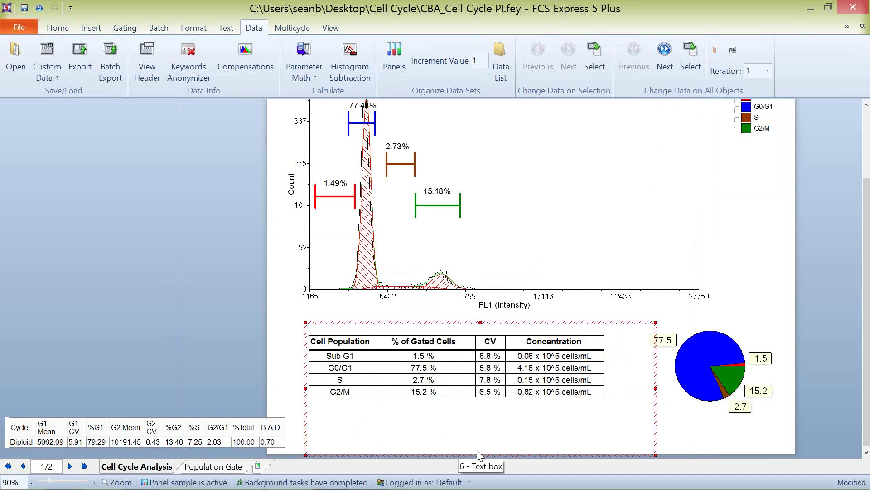
drag(480, 454, 472, 418)
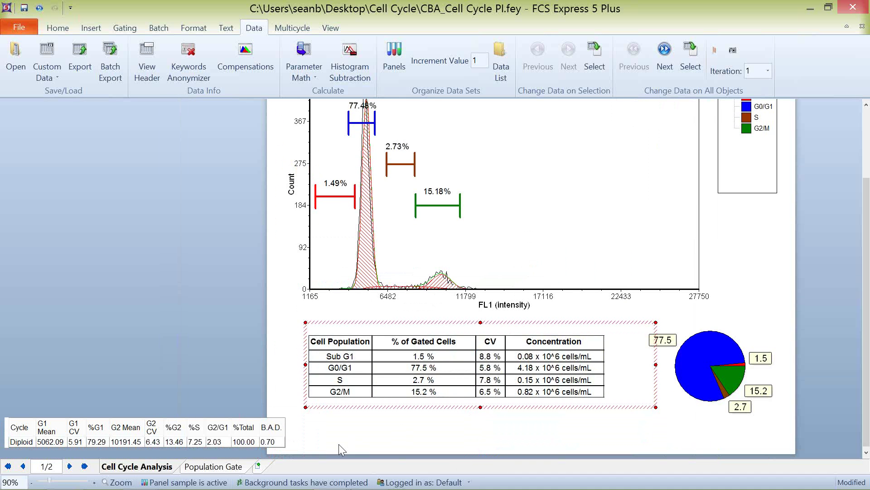
click(249, 414)
drag(250, 414, 560, 420)
click(120, 335)
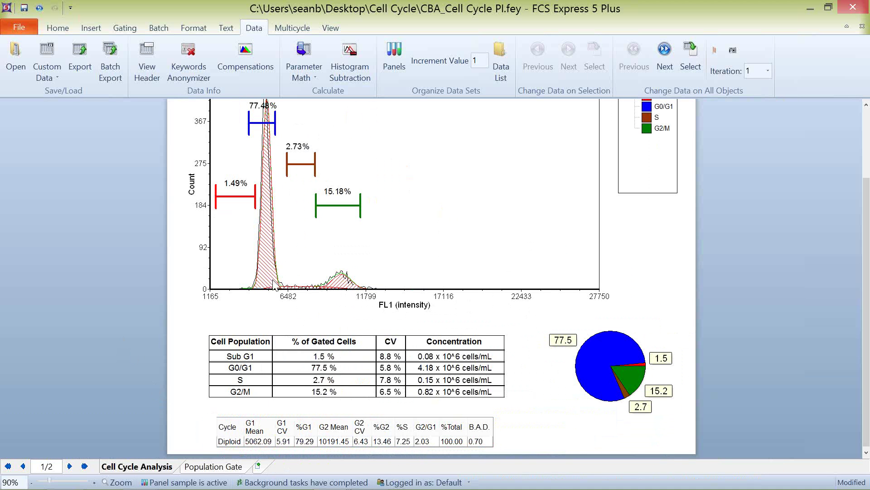
click(665, 50)
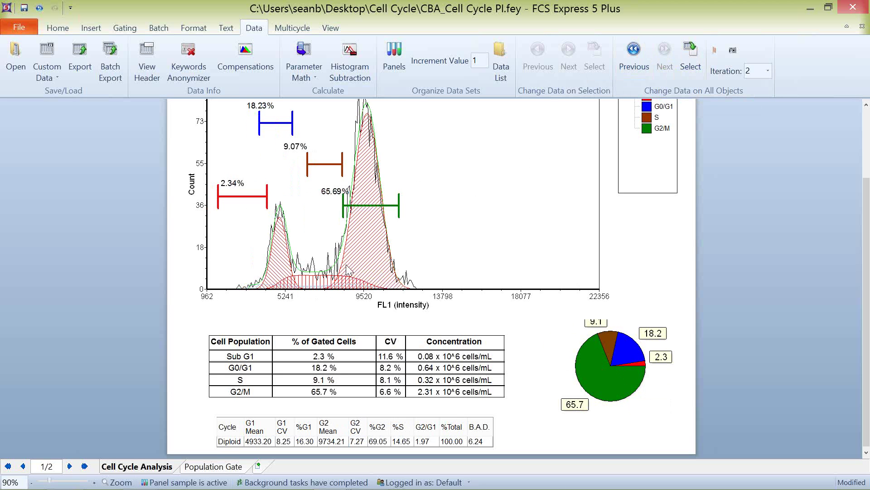
mouse_move(441, 485)
scroll(66, 260, up, 1)
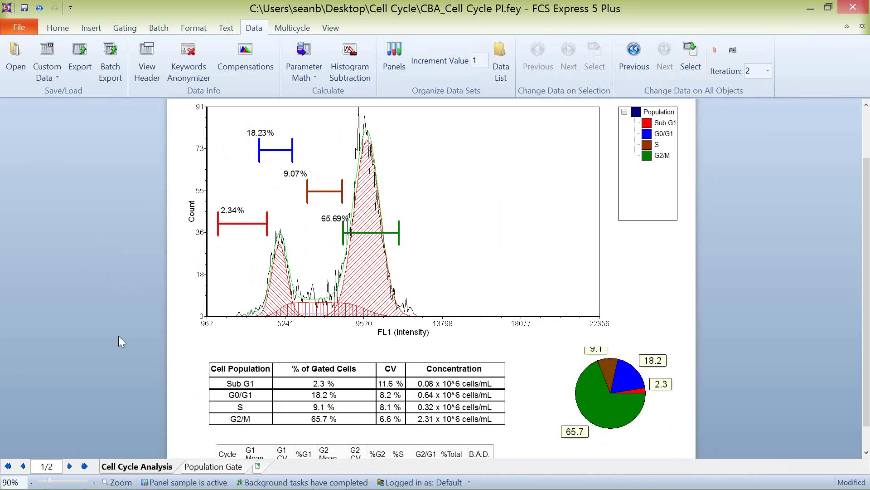
scroll(121, 326, down, 1)
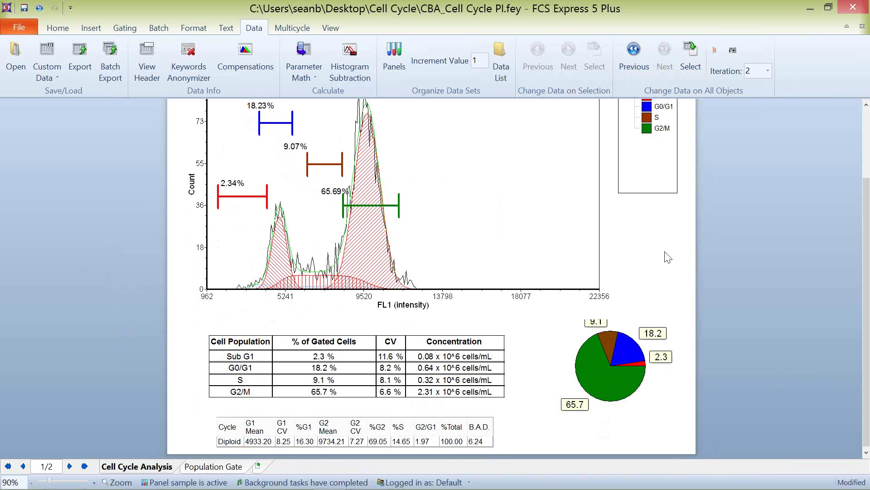
click(634, 57)
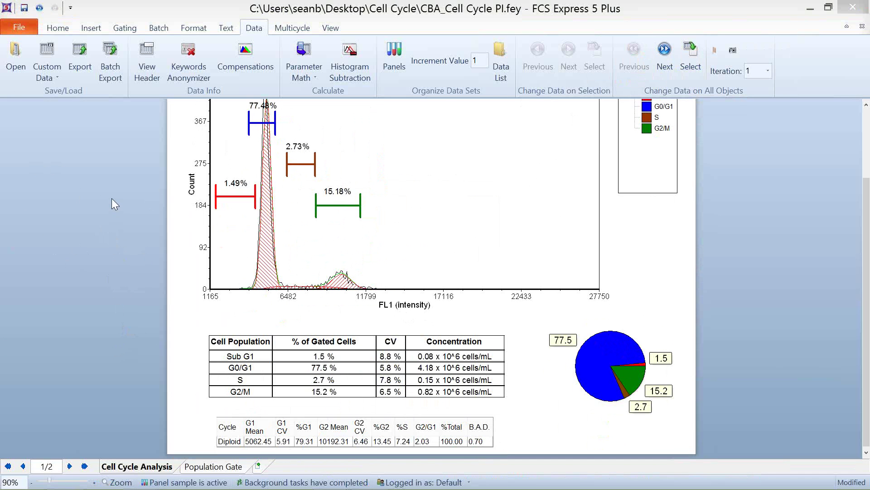
scroll(111, 197, up, 2)
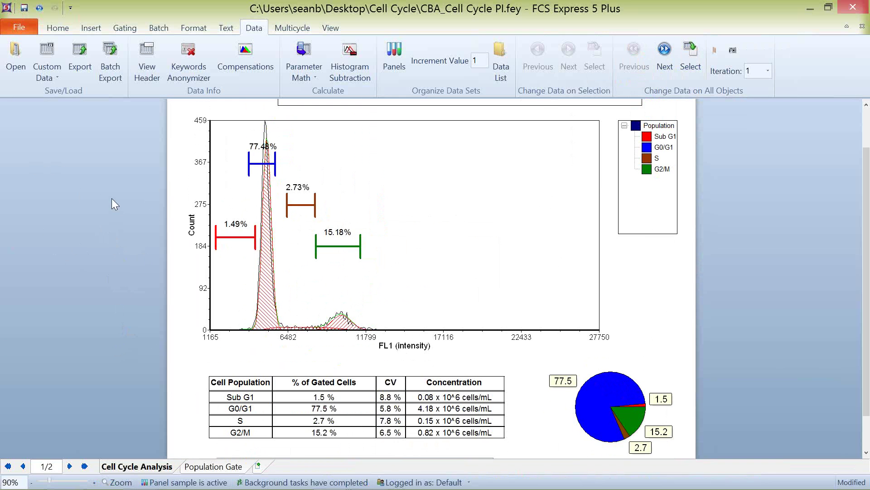
Step: Switch all objects to the Treated sample, showing 18.23% G0/G1 and 65.69% G2/M
click(659, 55)
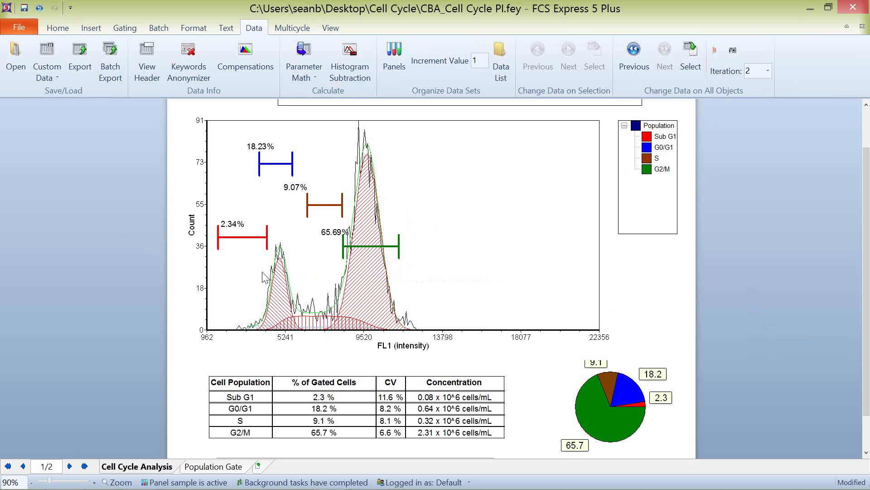
mouse_move(265, 277)
mouse_move(384, 216)
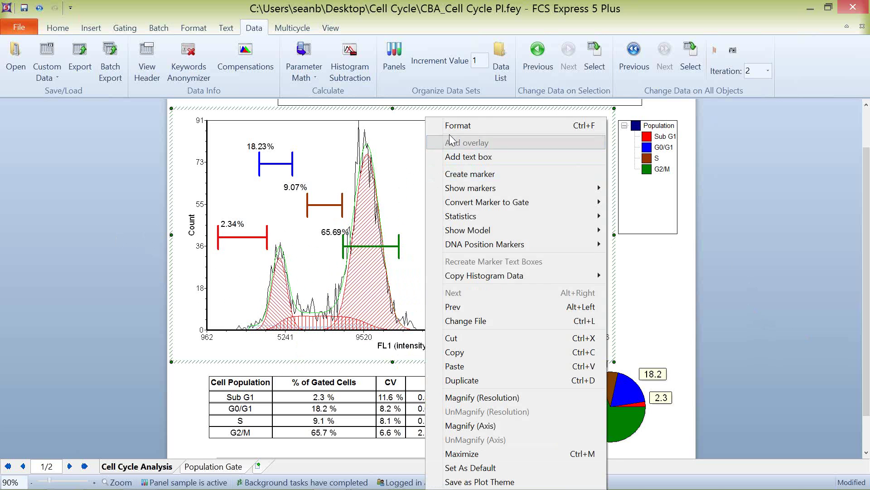
click(450, 129)
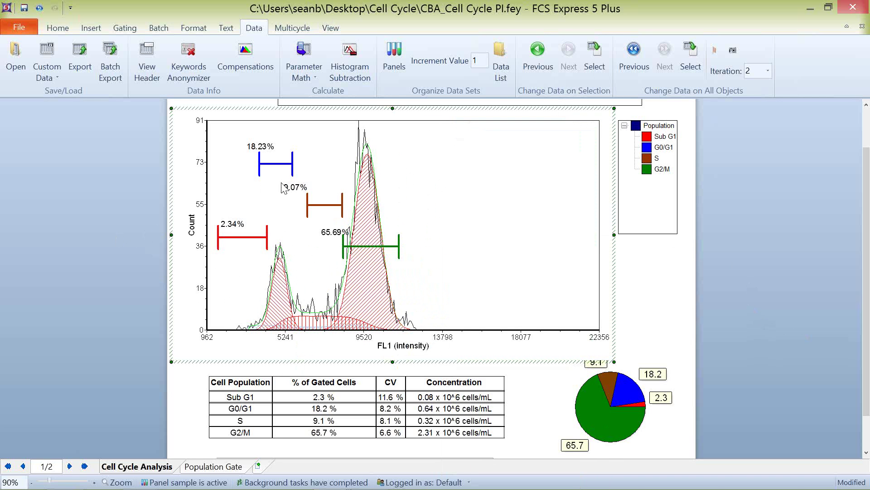
click(174, 229)
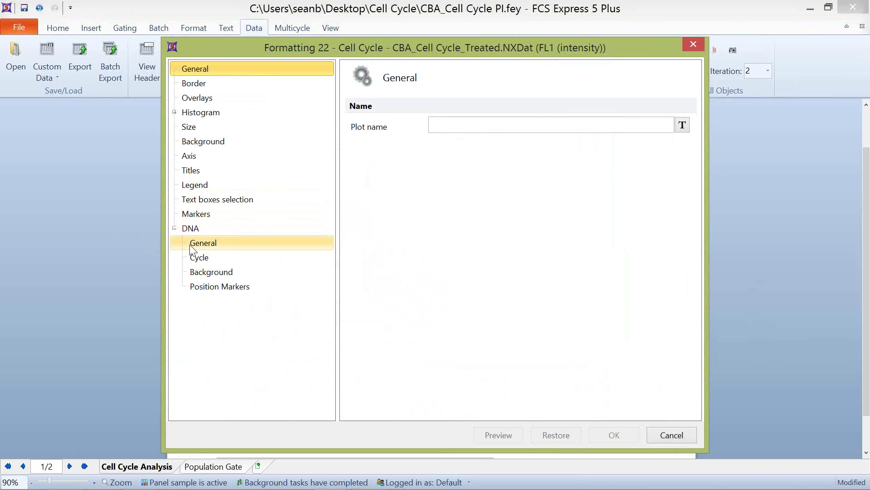
click(208, 287)
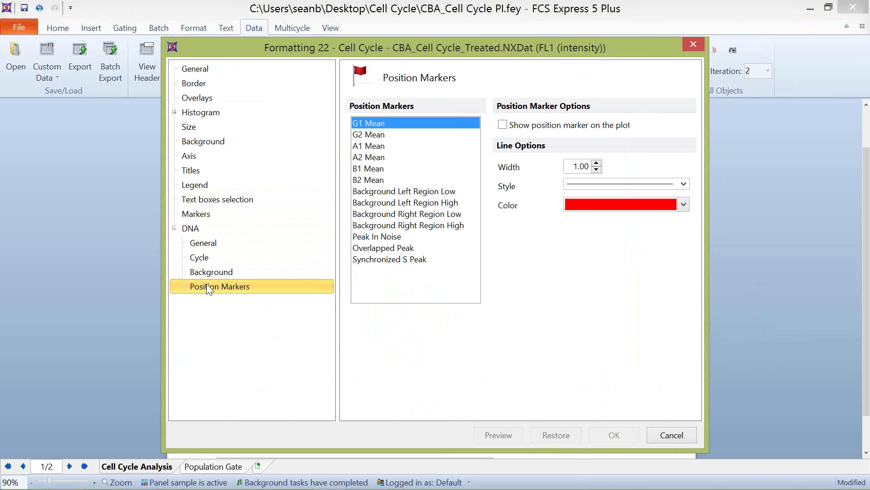
click(193, 245)
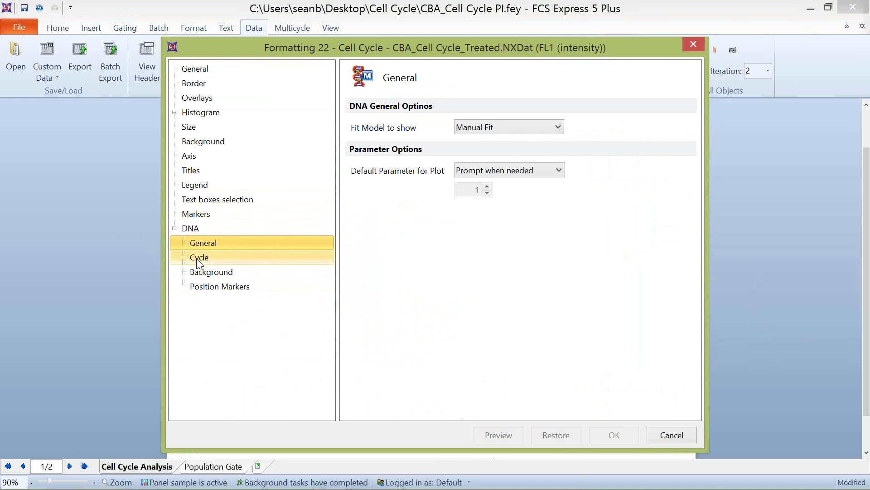
click(197, 258)
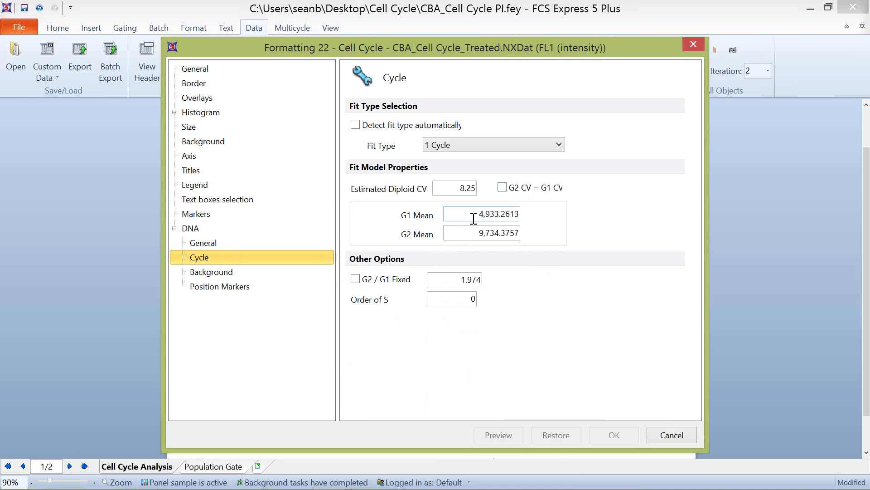
drag(472, 215, 530, 219)
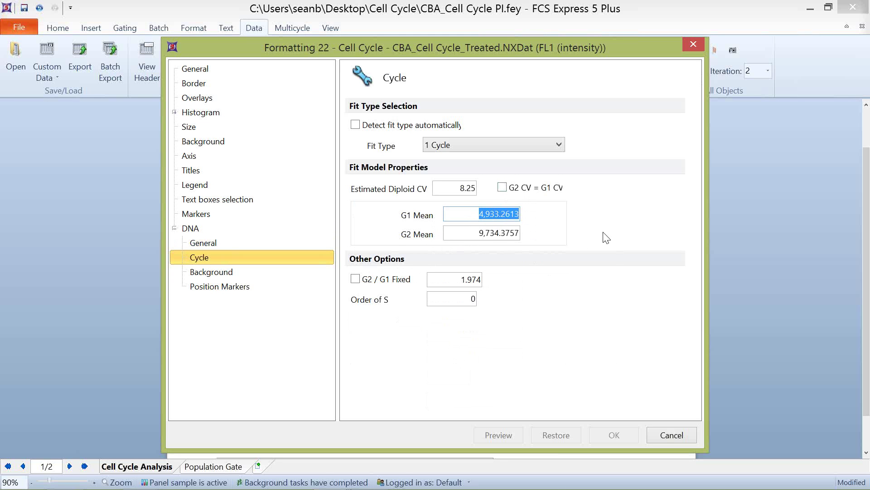
text(5000)
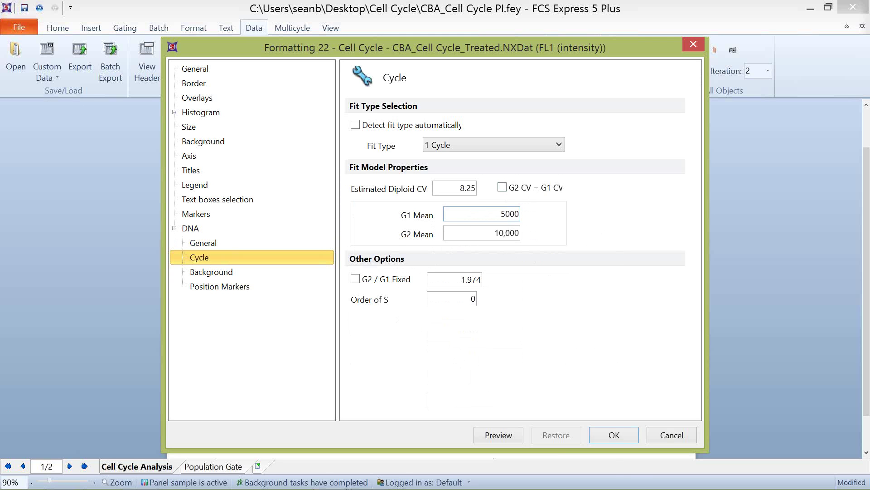
click(627, 441)
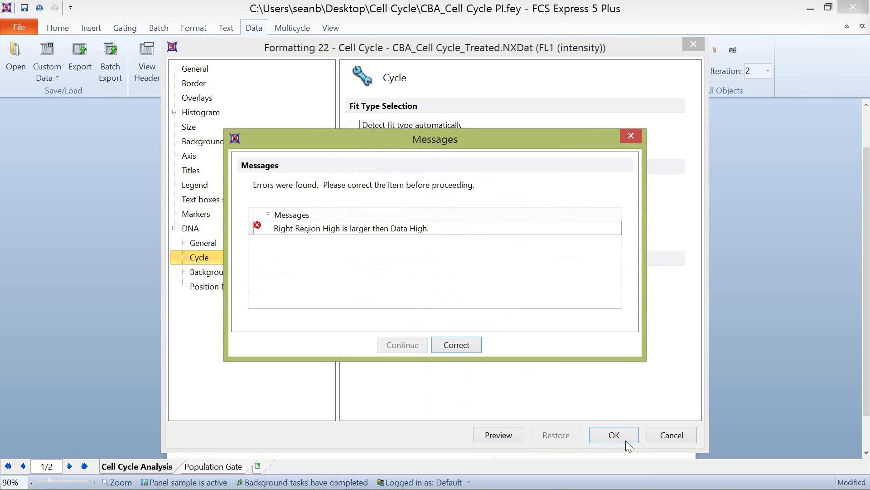
click(471, 346)
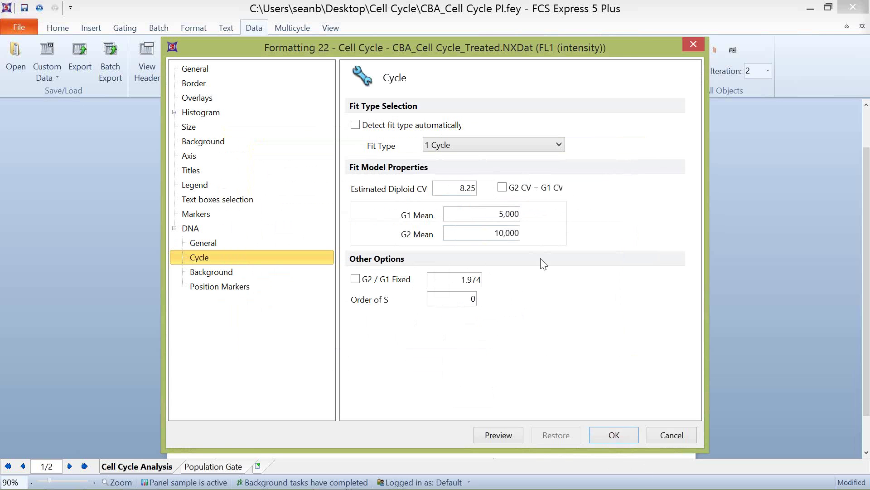
click(673, 436)
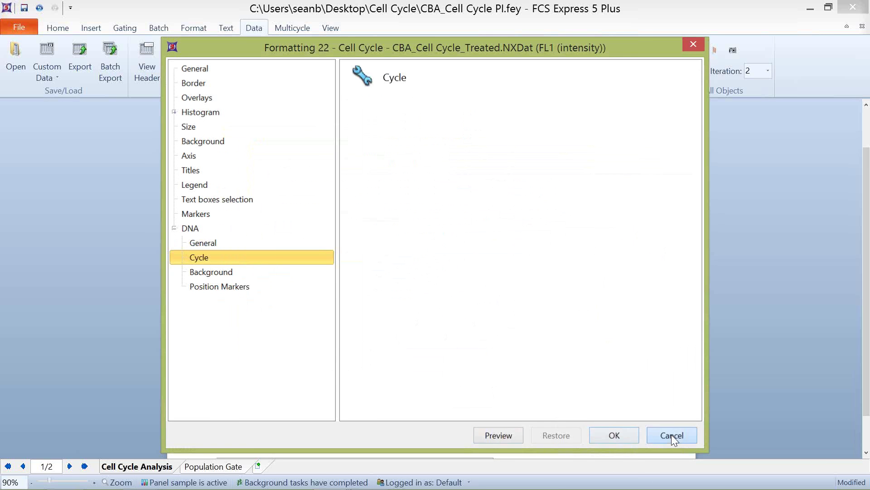
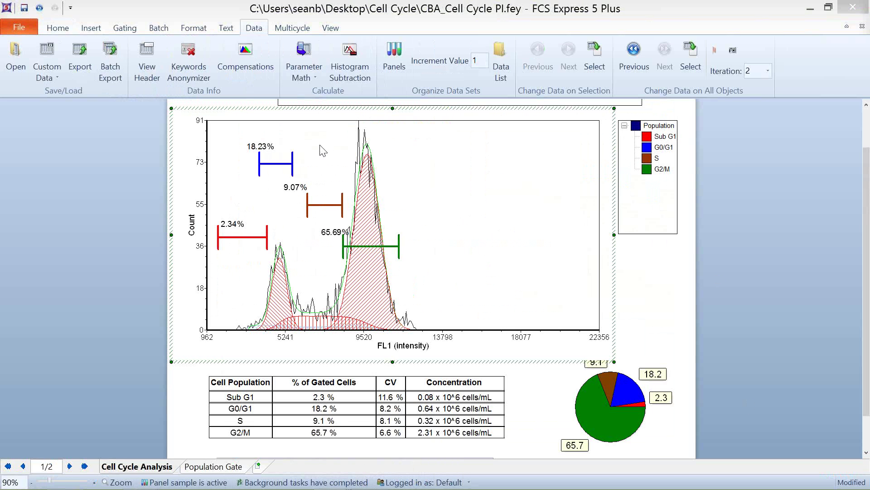
Step: Undock the Data List into a floating window
drag(481, 1, 172, 85)
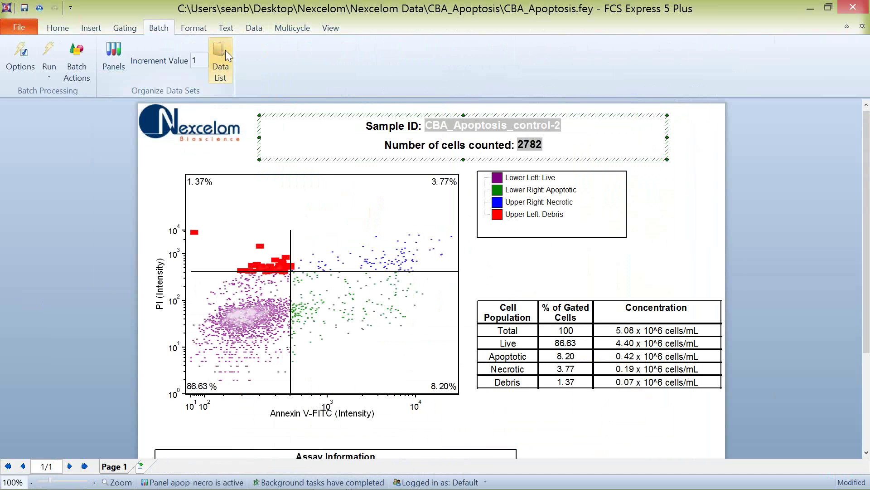
Step: Show the Data List of CBA_Apoptosis files and select the control-2 sample
click(225, 52)
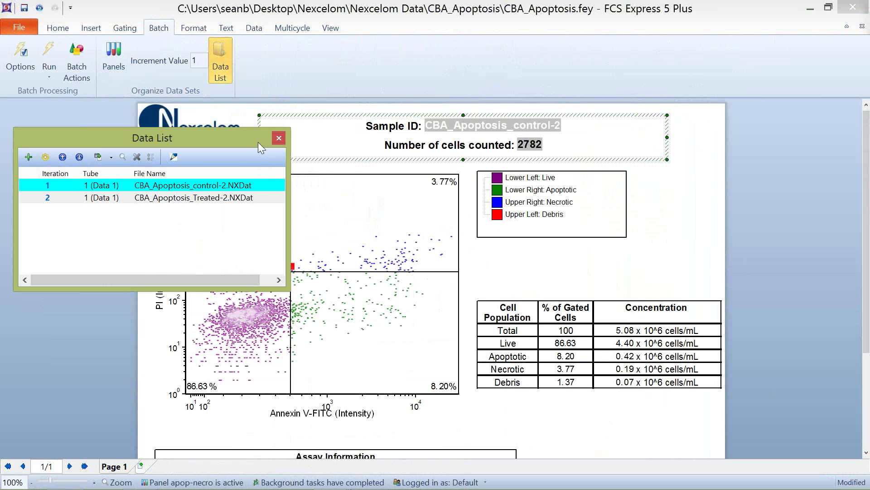
click(48, 187)
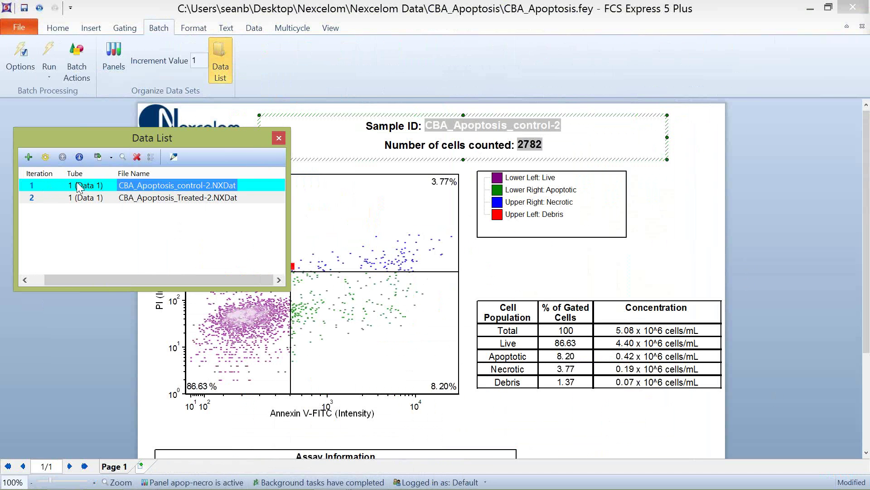
drag(230, 136, 232, 136)
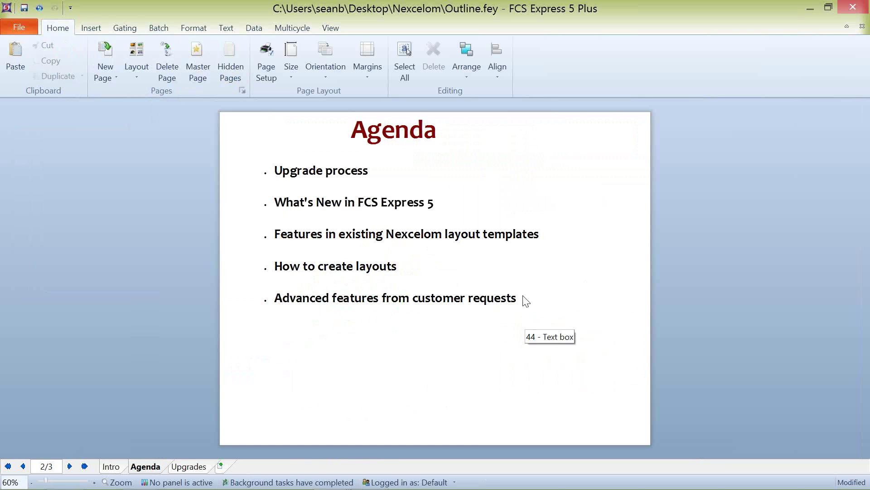
click(525, 299)
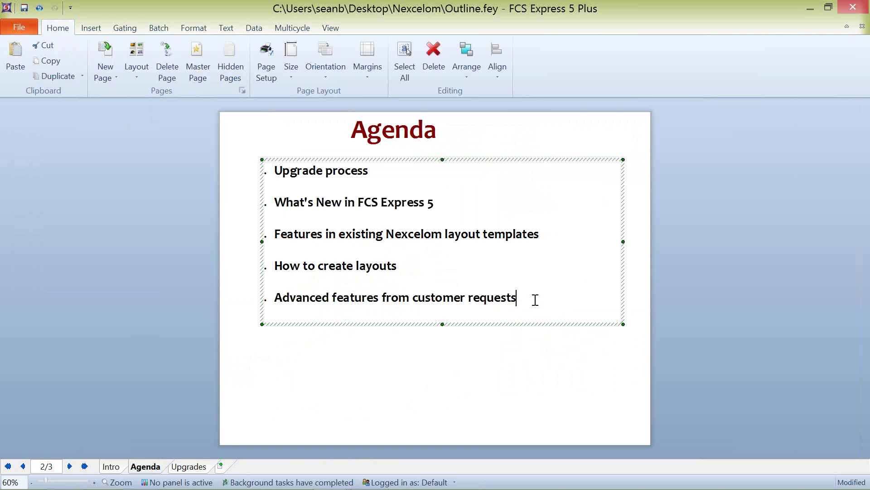
key(Return)
key(Return)
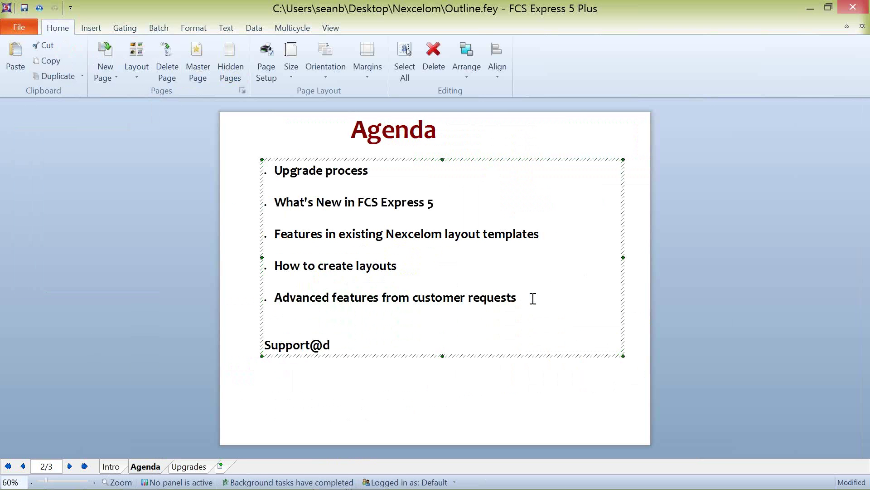
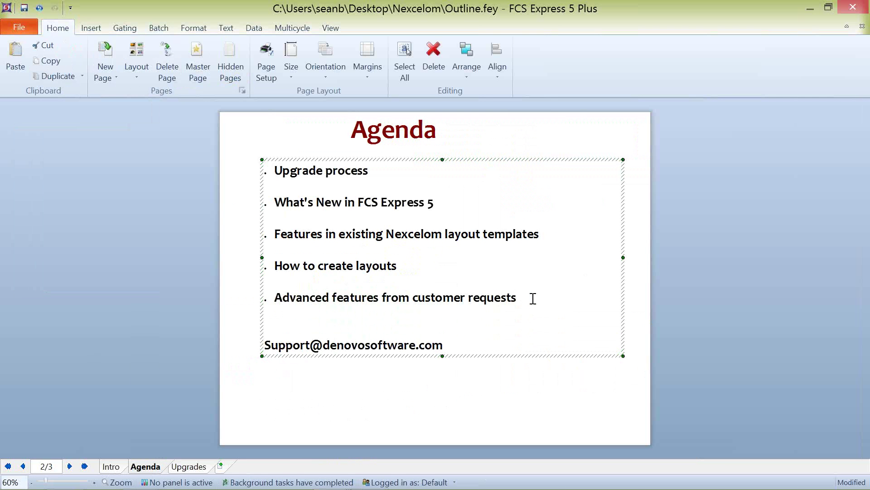
key(Return)
key(Return)
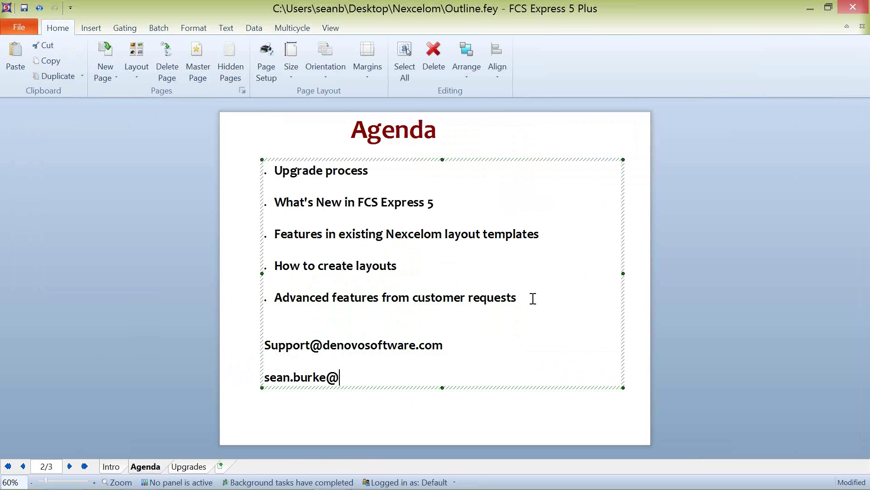
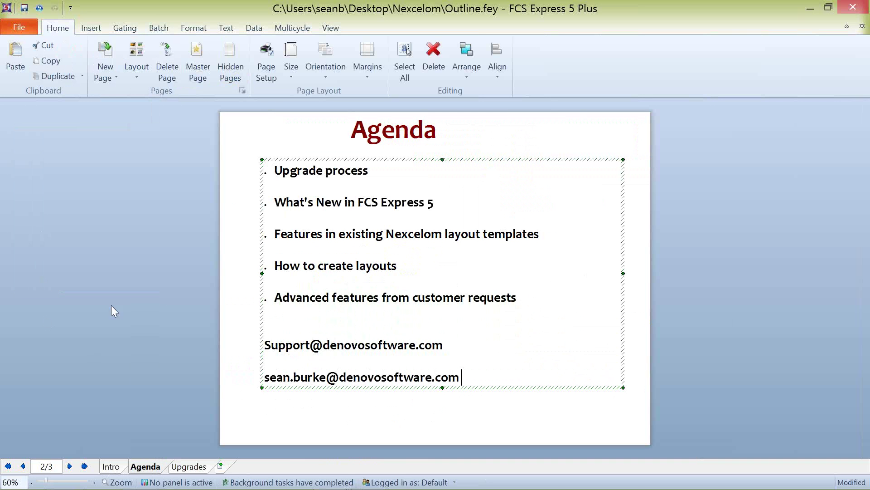
click(168, 295)
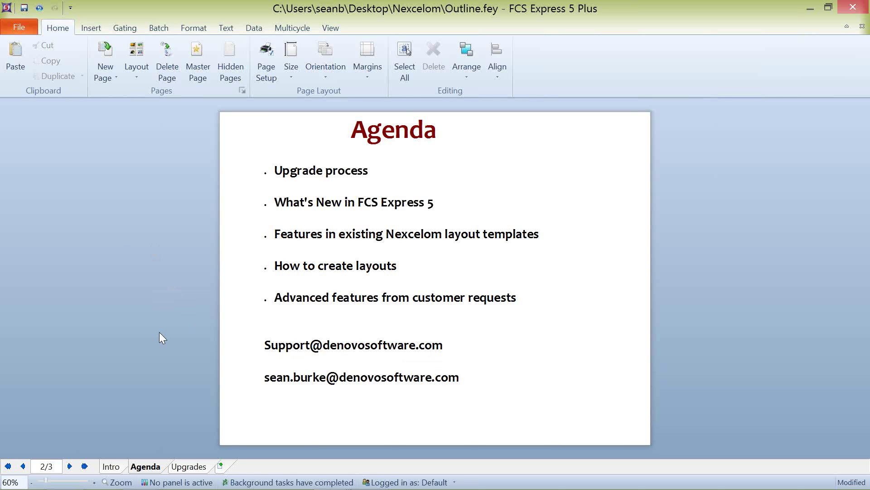
click(467, 381)
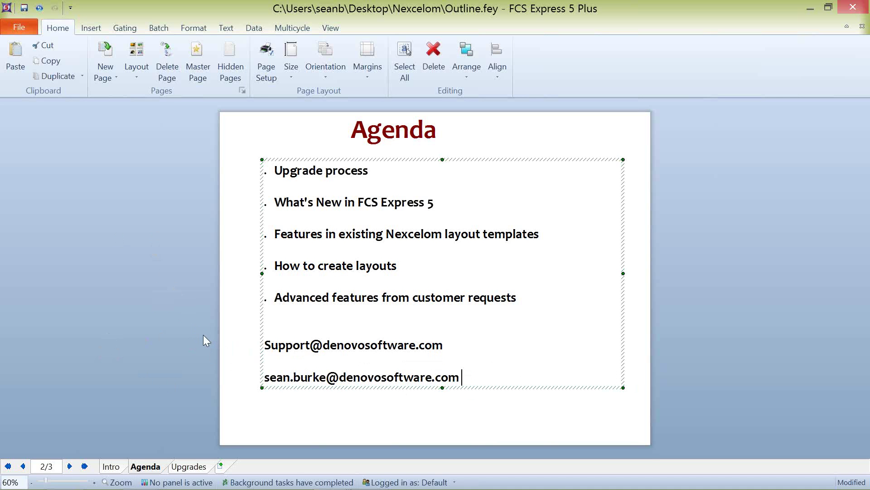
click(245, 329)
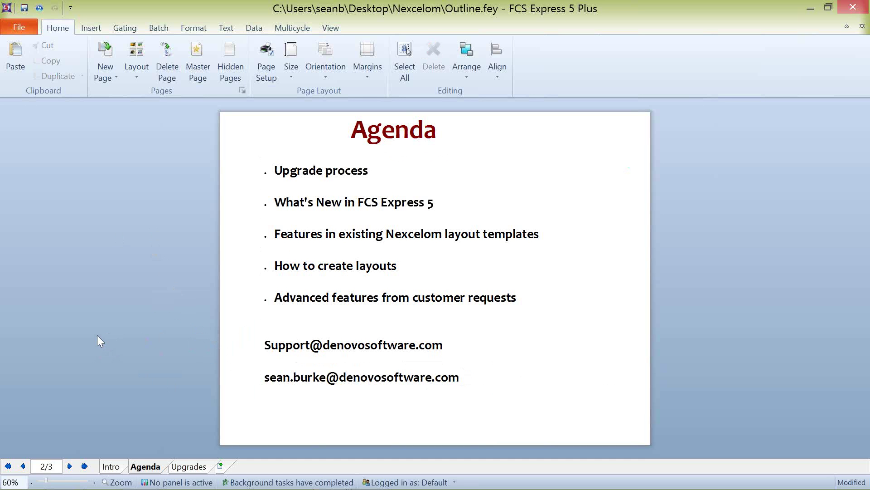